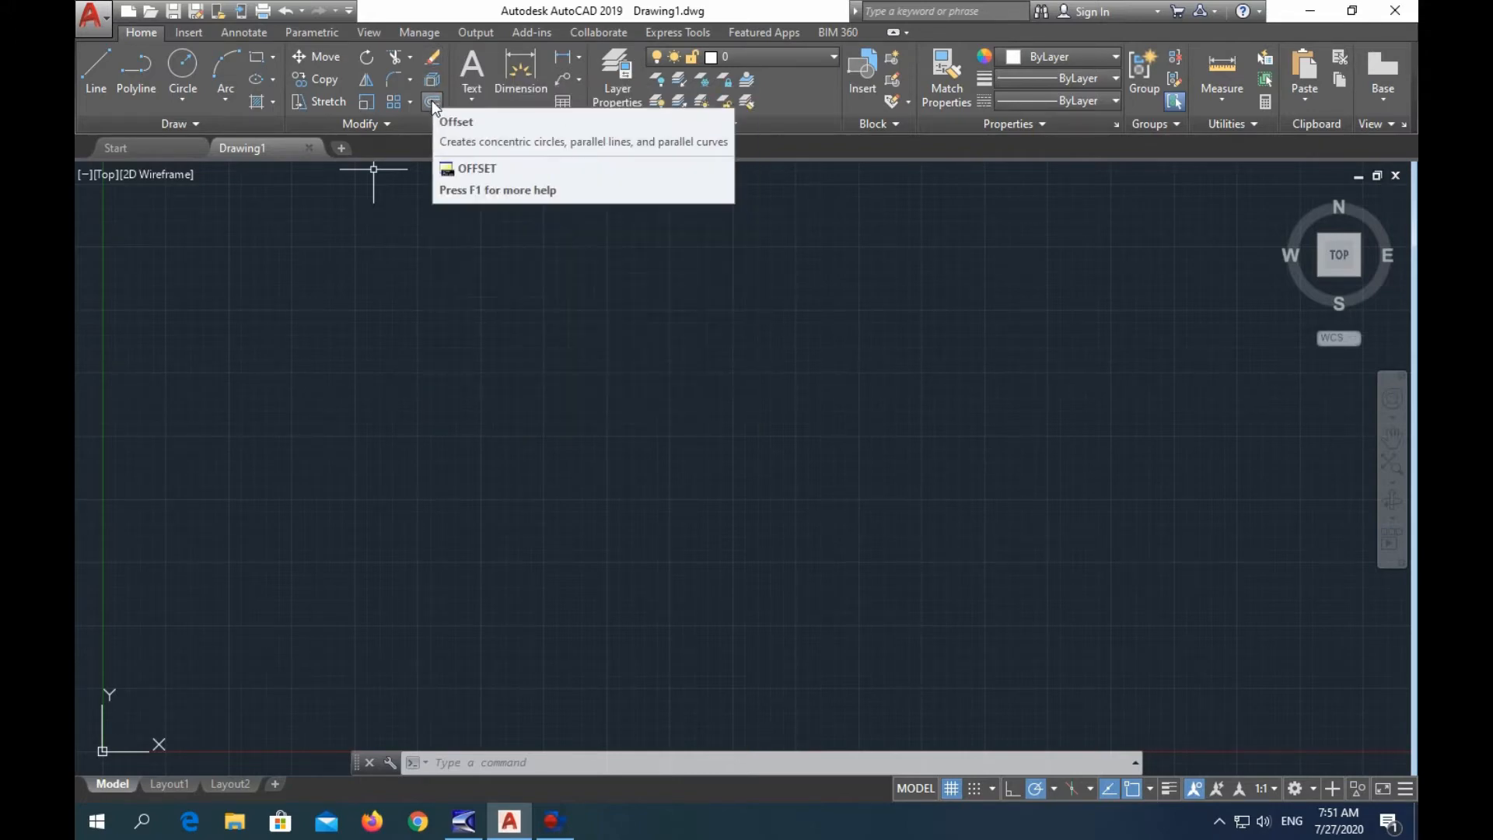
Draw a circle with a radius of 2 units in the empty drawing.
{"action": "left_click", "coordinate": [372, 125]}
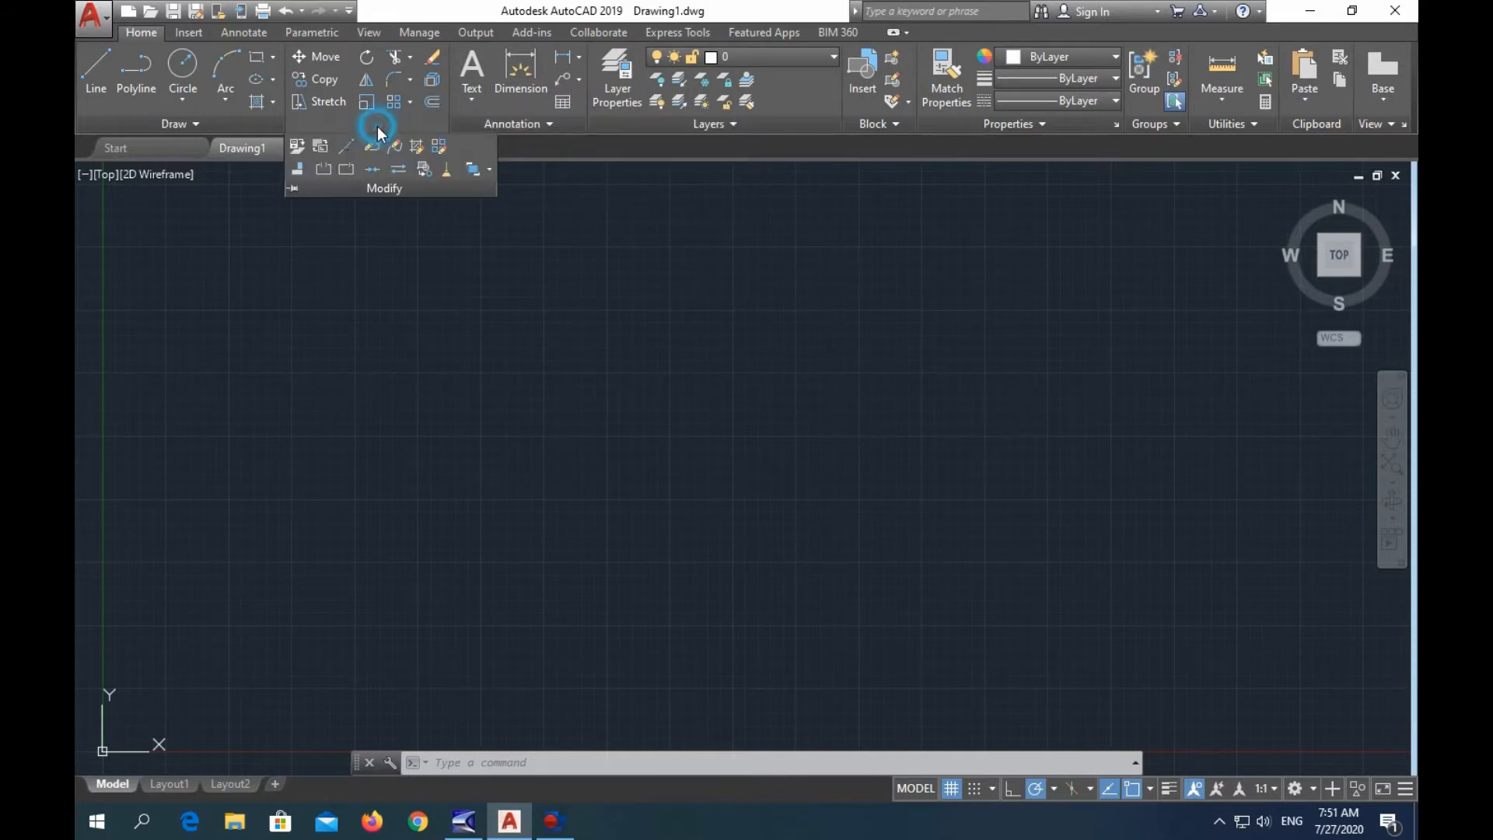
{"action": "left_click", "coordinate": [185, 66]}
{"action": "left_click", "coordinate": [344, 454]}
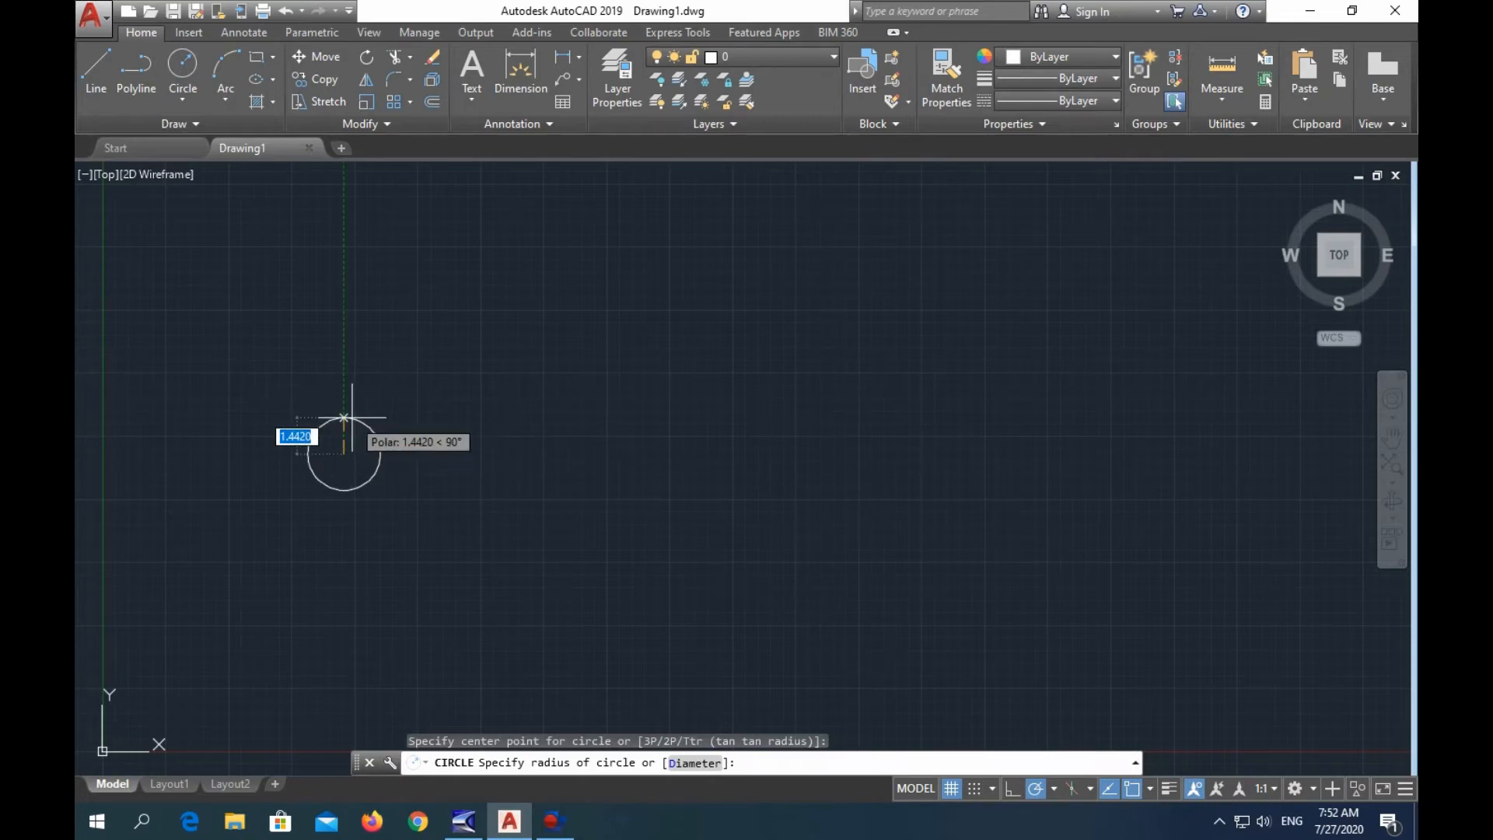
{"action": "type", "text": "2"}
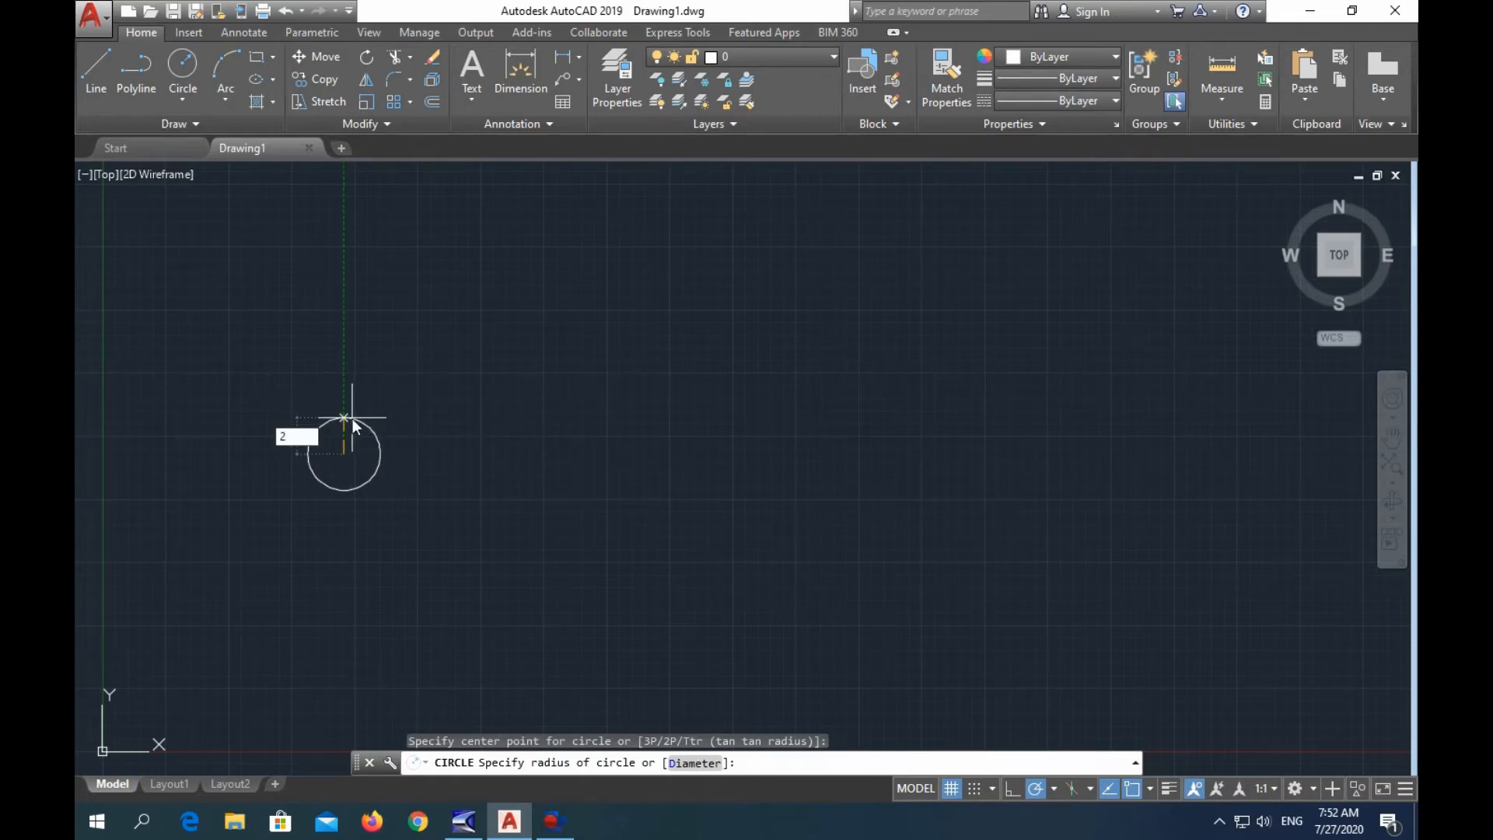
{"action": "key", "text": "Return"}
{"action": "key", "text": "Escape"}
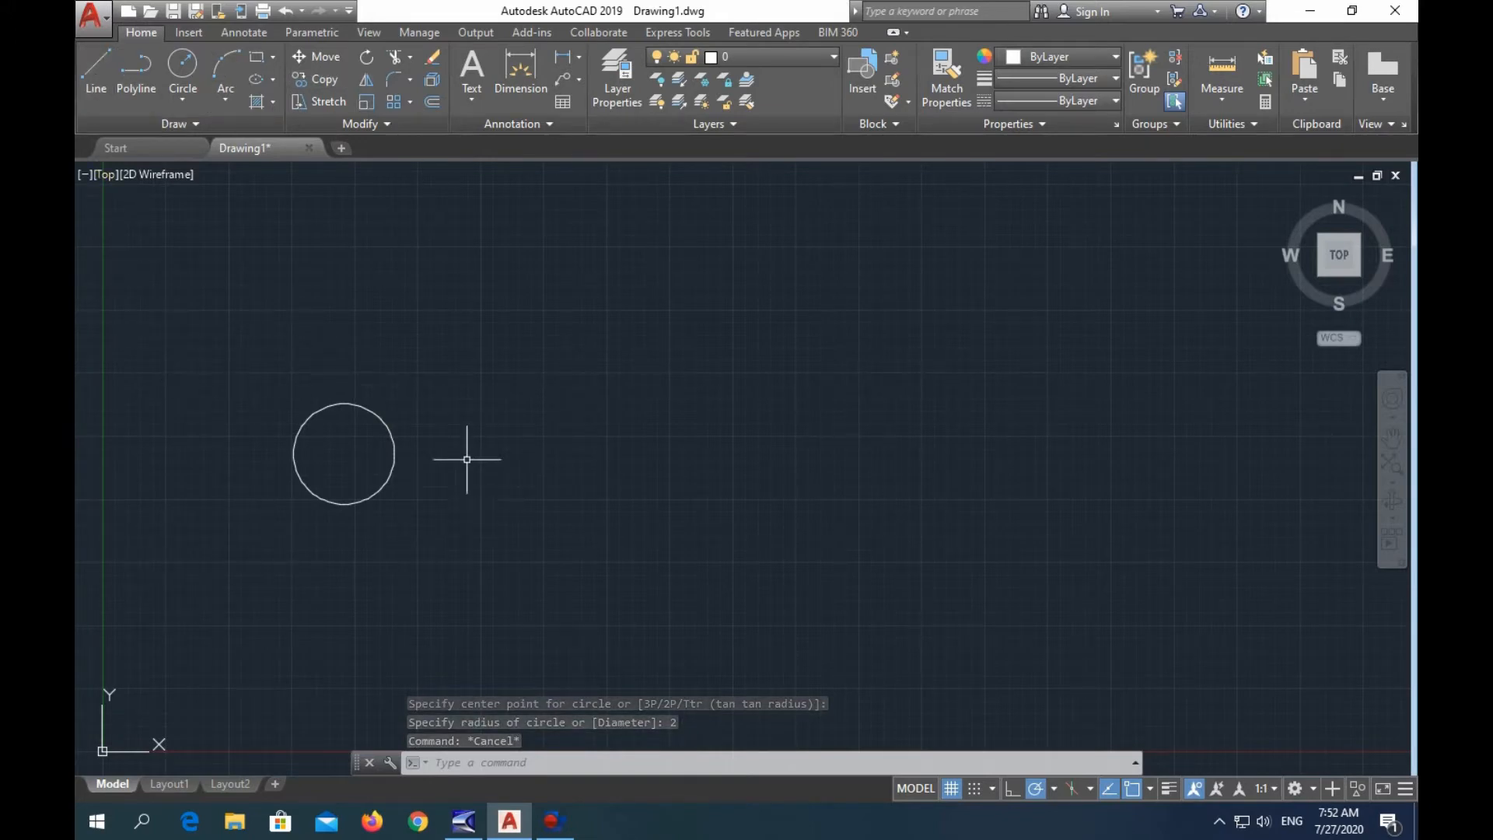
Move the circle 10 units horizontally to the right, using a base point above it.
{"action": "left_click", "coordinate": [380, 422]}
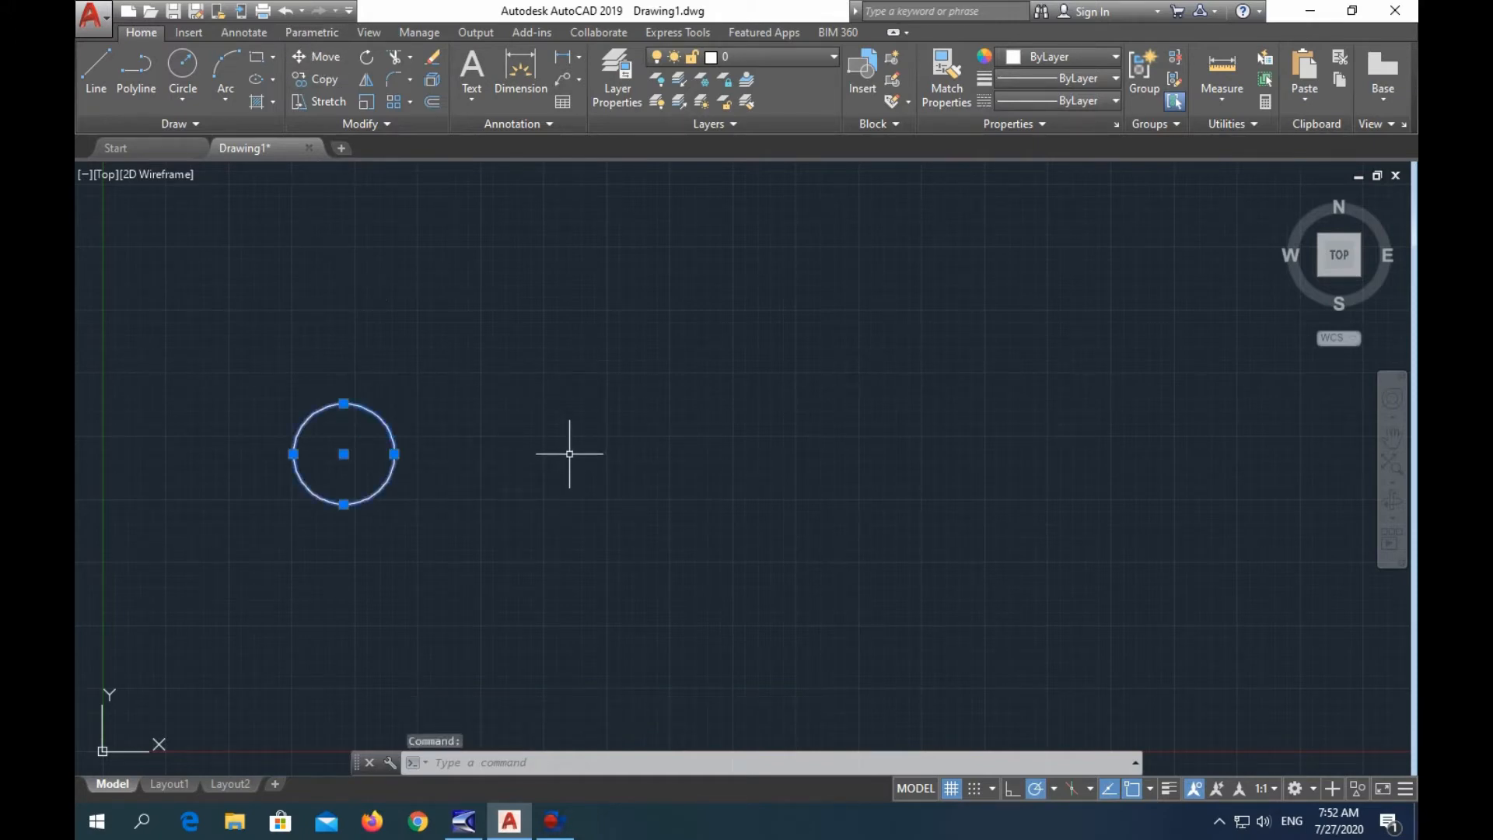
{"action": "key", "text": "Escape"}
{"action": "left_click", "coordinate": [328, 59]}
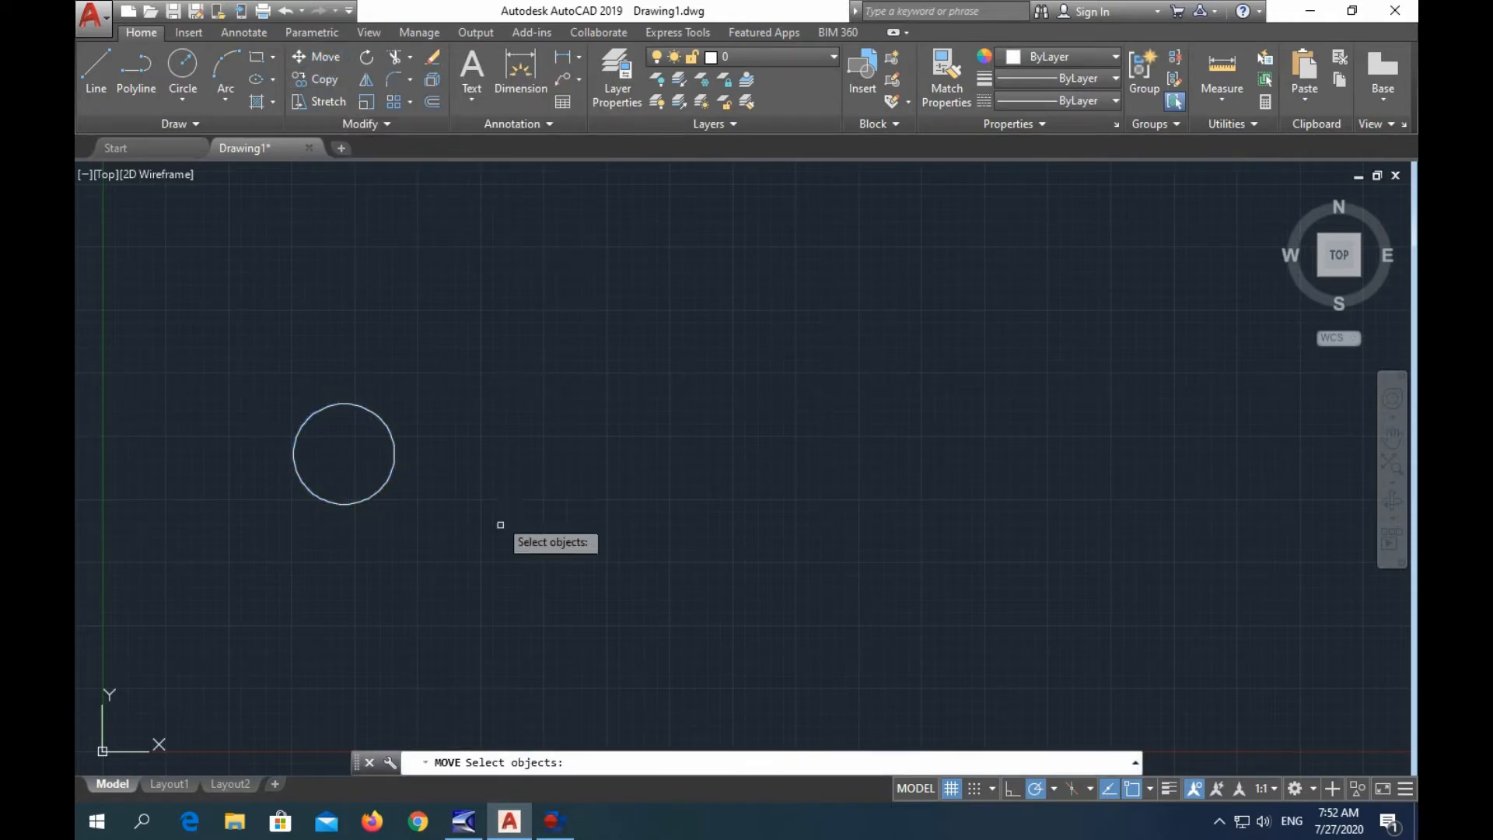
{"action": "left_click", "coordinate": [380, 420]}
{"action": "key", "text": "Return"}
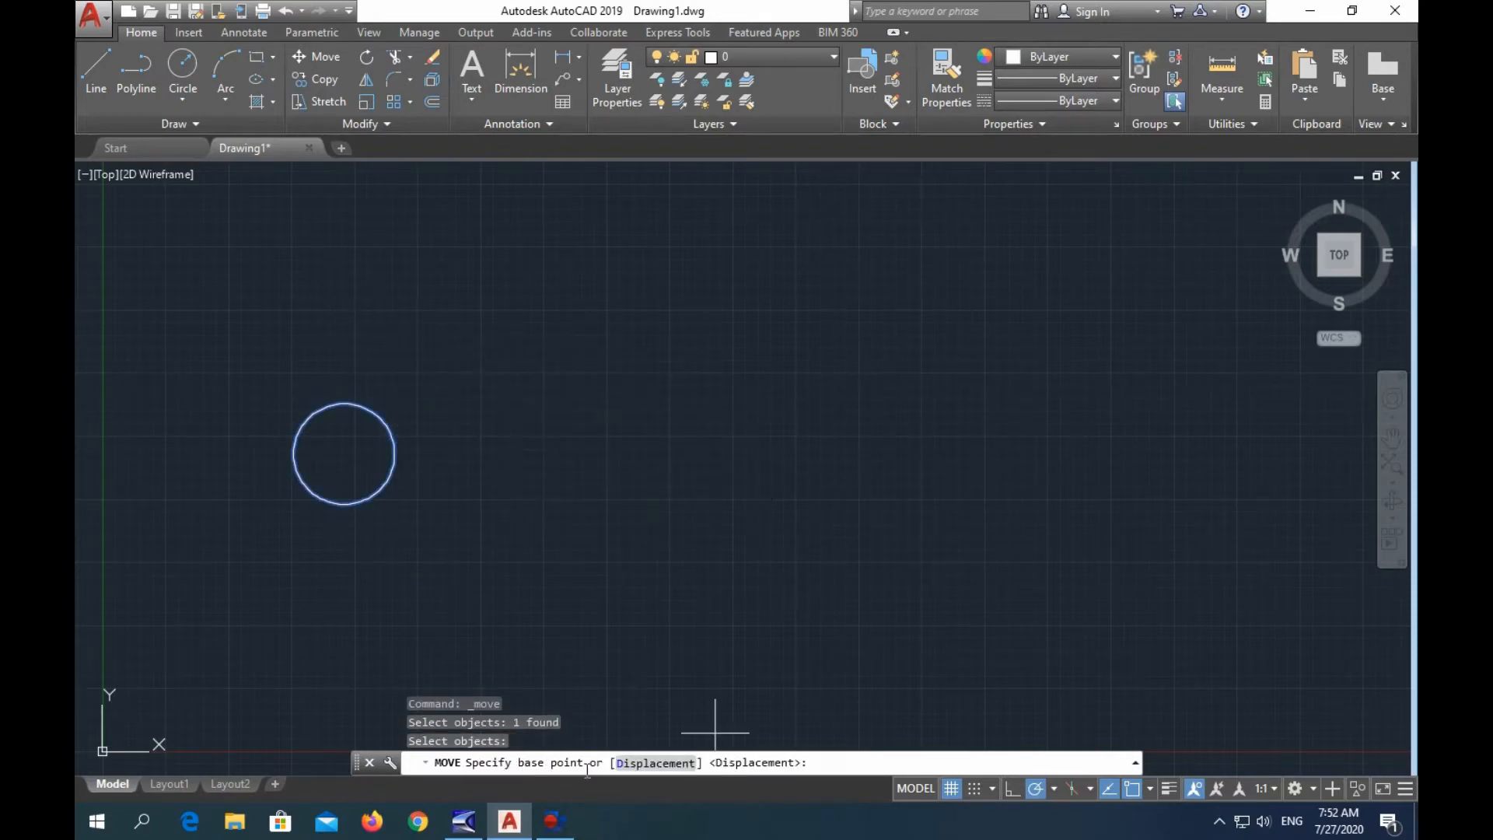
{"action": "left_click", "coordinate": [337, 351]}
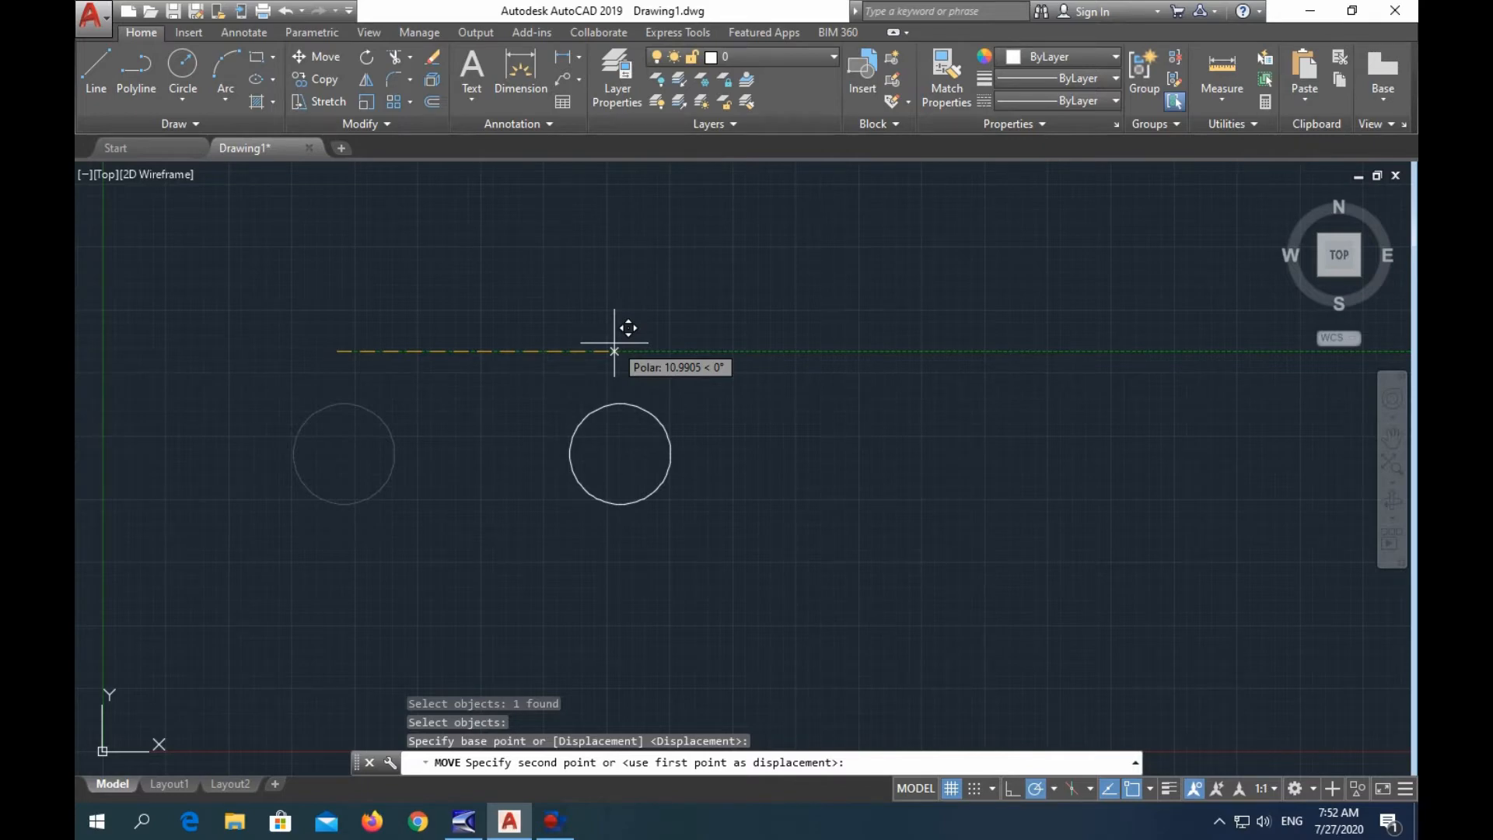
{"action": "type", "text": "10"}
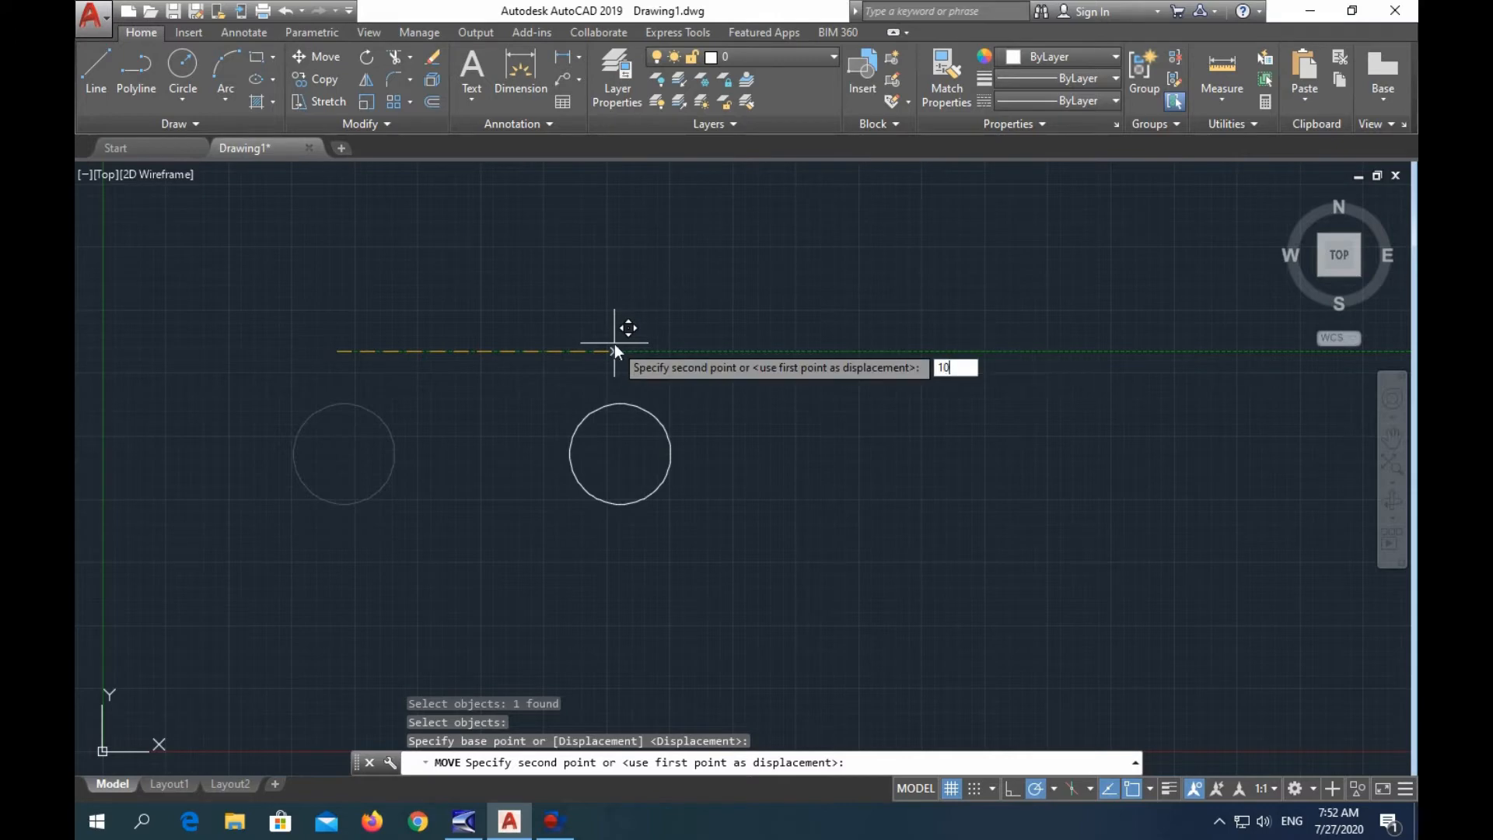
{"action": "key", "text": "Return"}
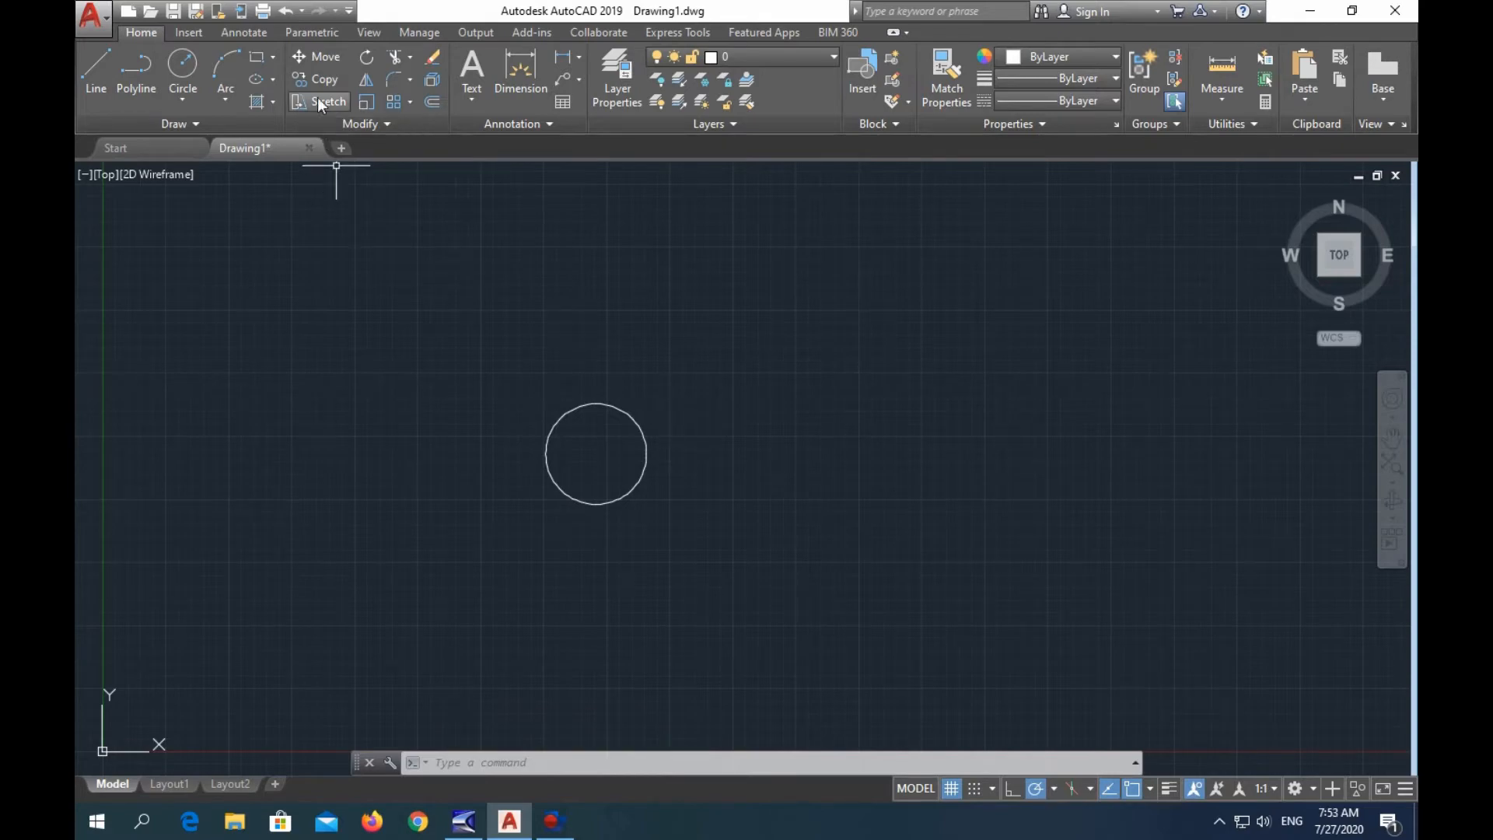
Move the circle again by a displacement of 5 units right and 5 units up from a base point below it.
{"action": "left_click", "coordinate": [307, 53]}
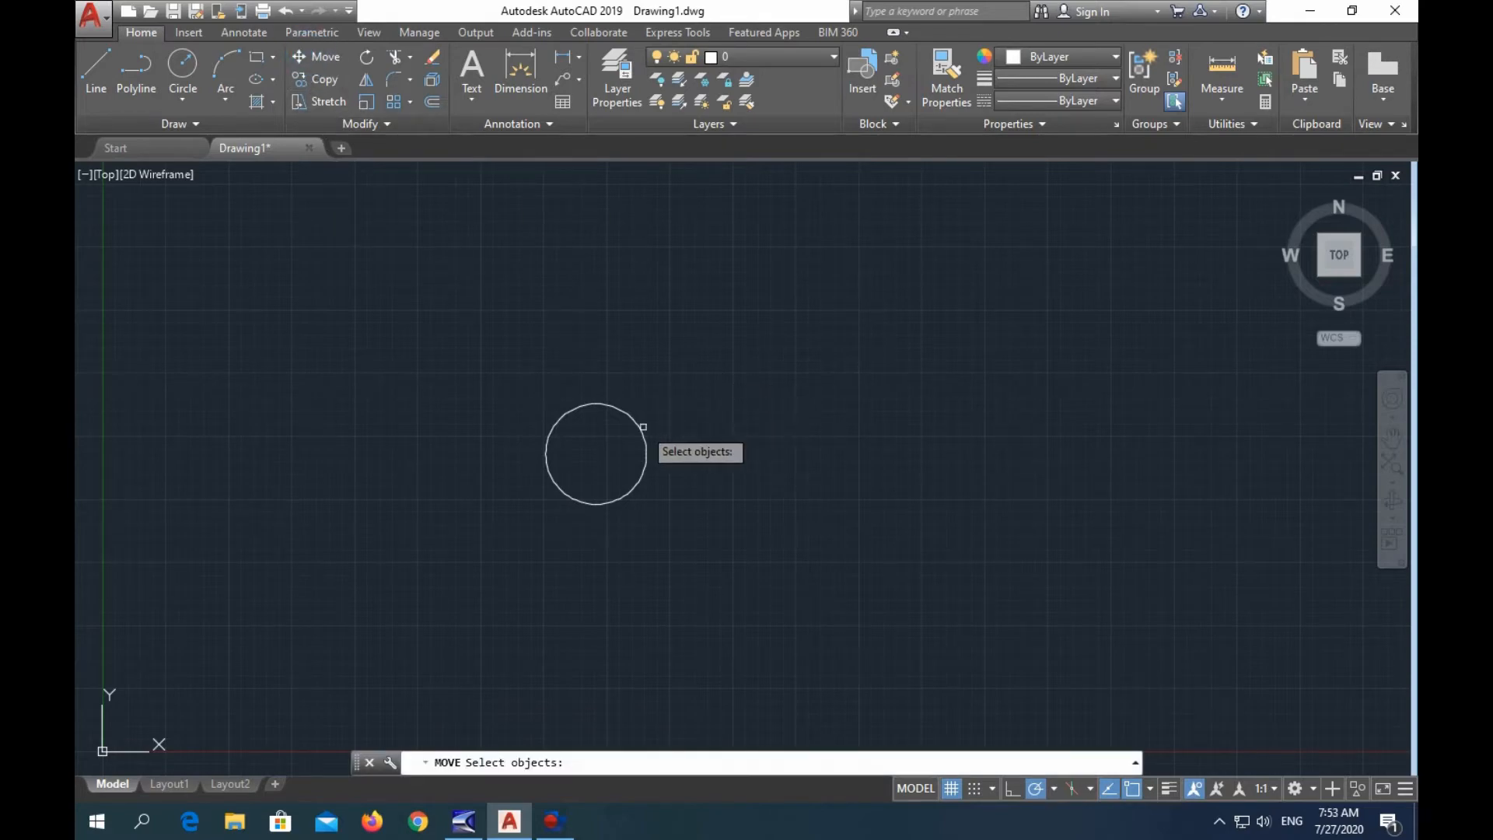
{"action": "left_click", "coordinate": [639, 427]}
{"action": "key", "text": "Return"}
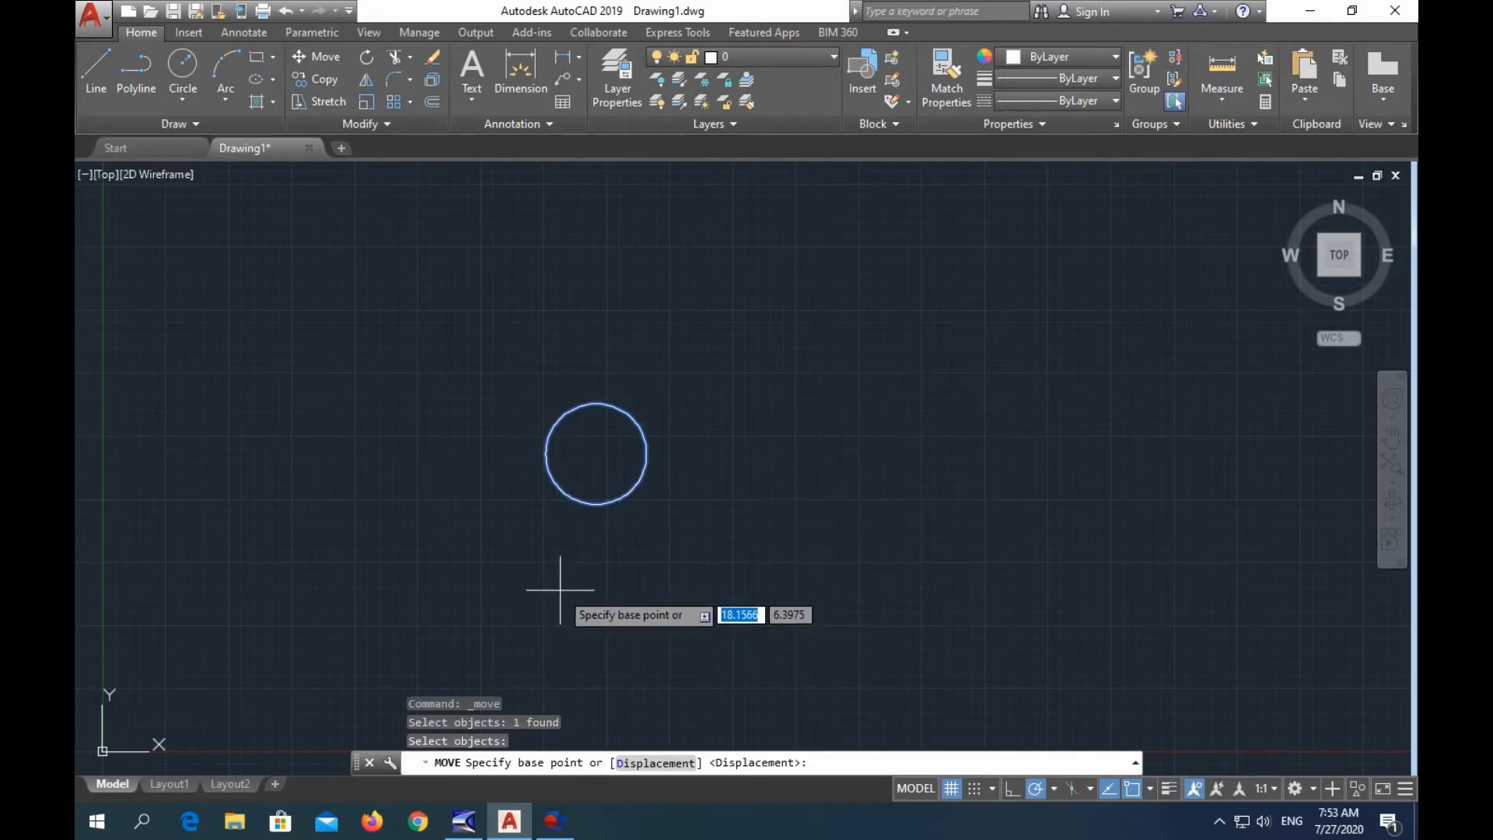
{"action": "left_click", "coordinate": [626, 547]}
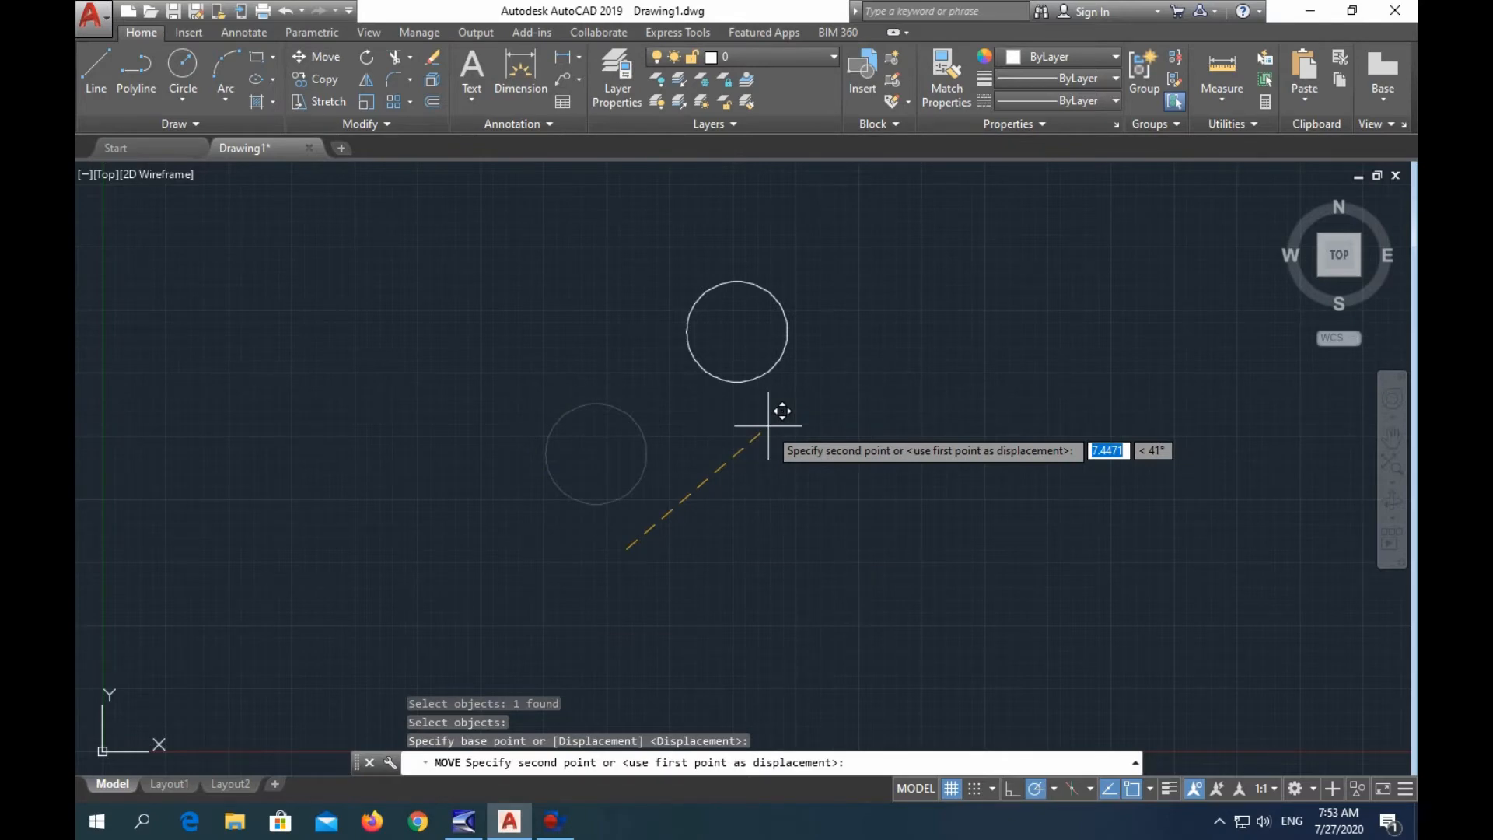
{"action": "type", "text": "5"}
{"action": "key", "text": "Tab"}
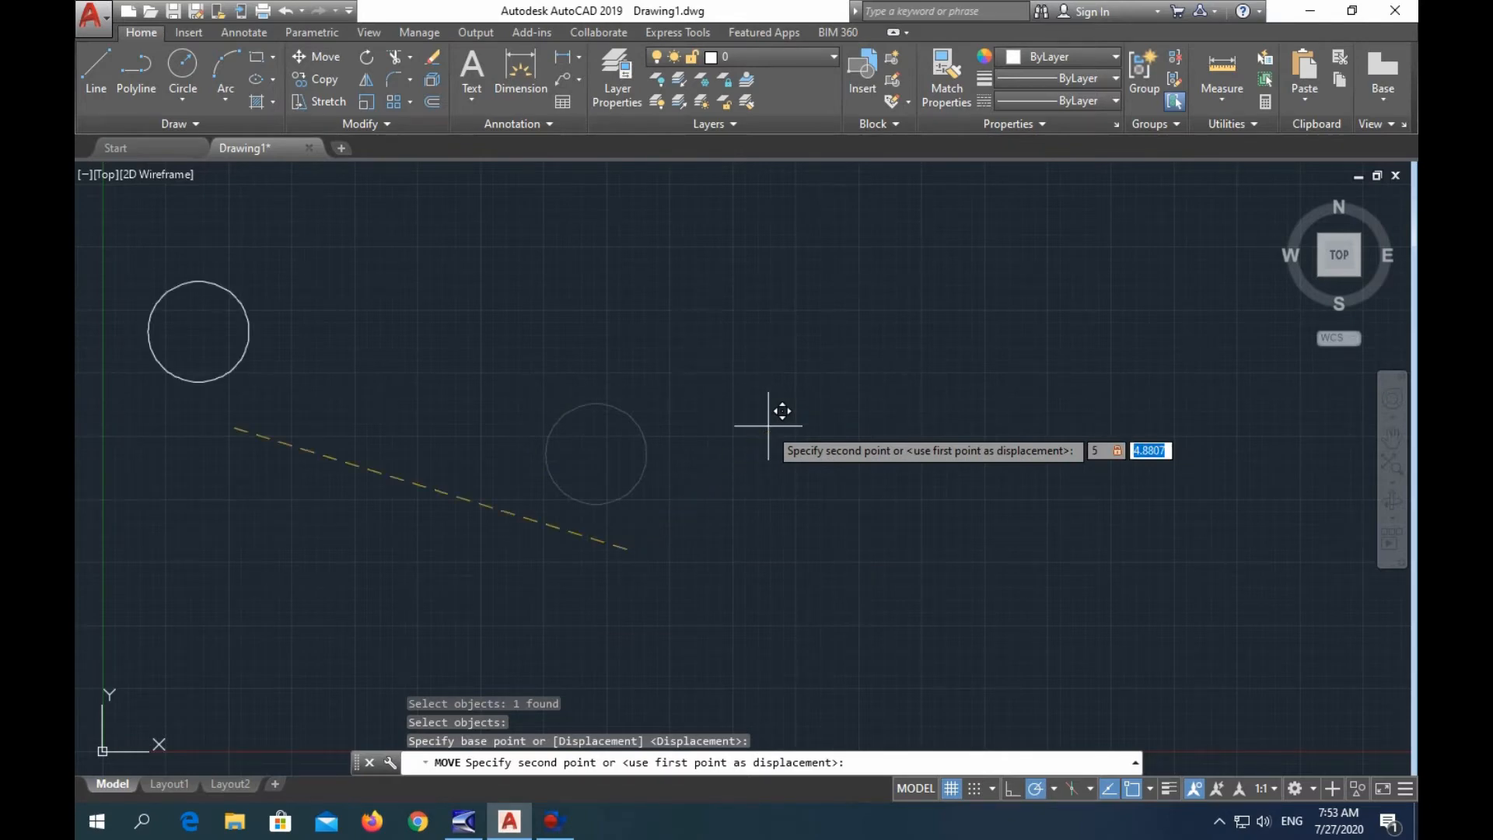
{"action": "type", "text": "5"}
{"action": "key", "text": "Return"}
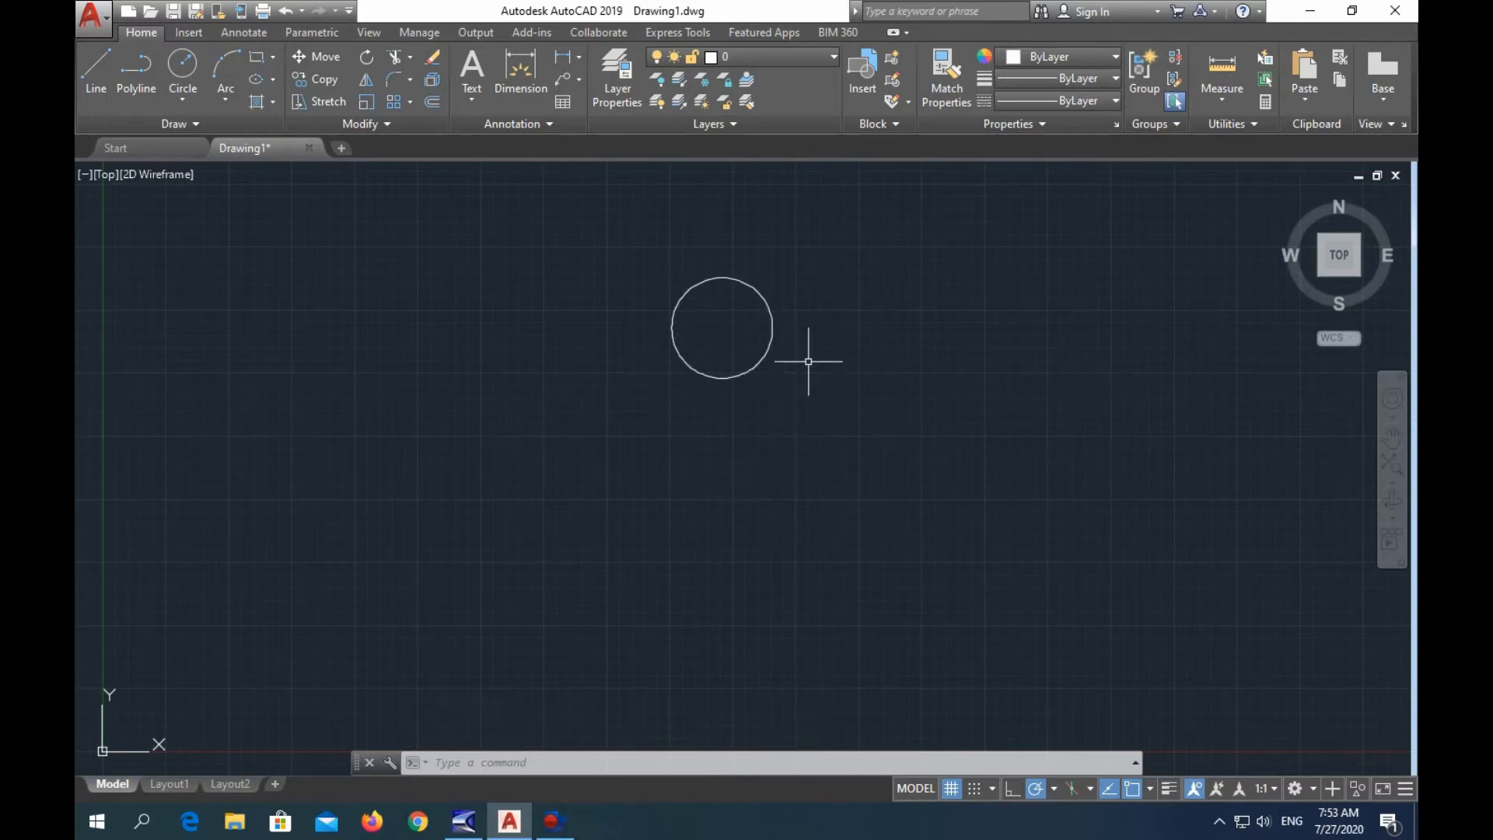
Copy the circle from its centre to 10 units straight above and 10 units straight below the original.
{"action": "scroll", "coordinate": [809, 361], "scroll_direction": "down", "scroll_amount": 2}
{"action": "middle_click_drag", "start_coordinate": [803, 357], "coordinate": [690, 403]}
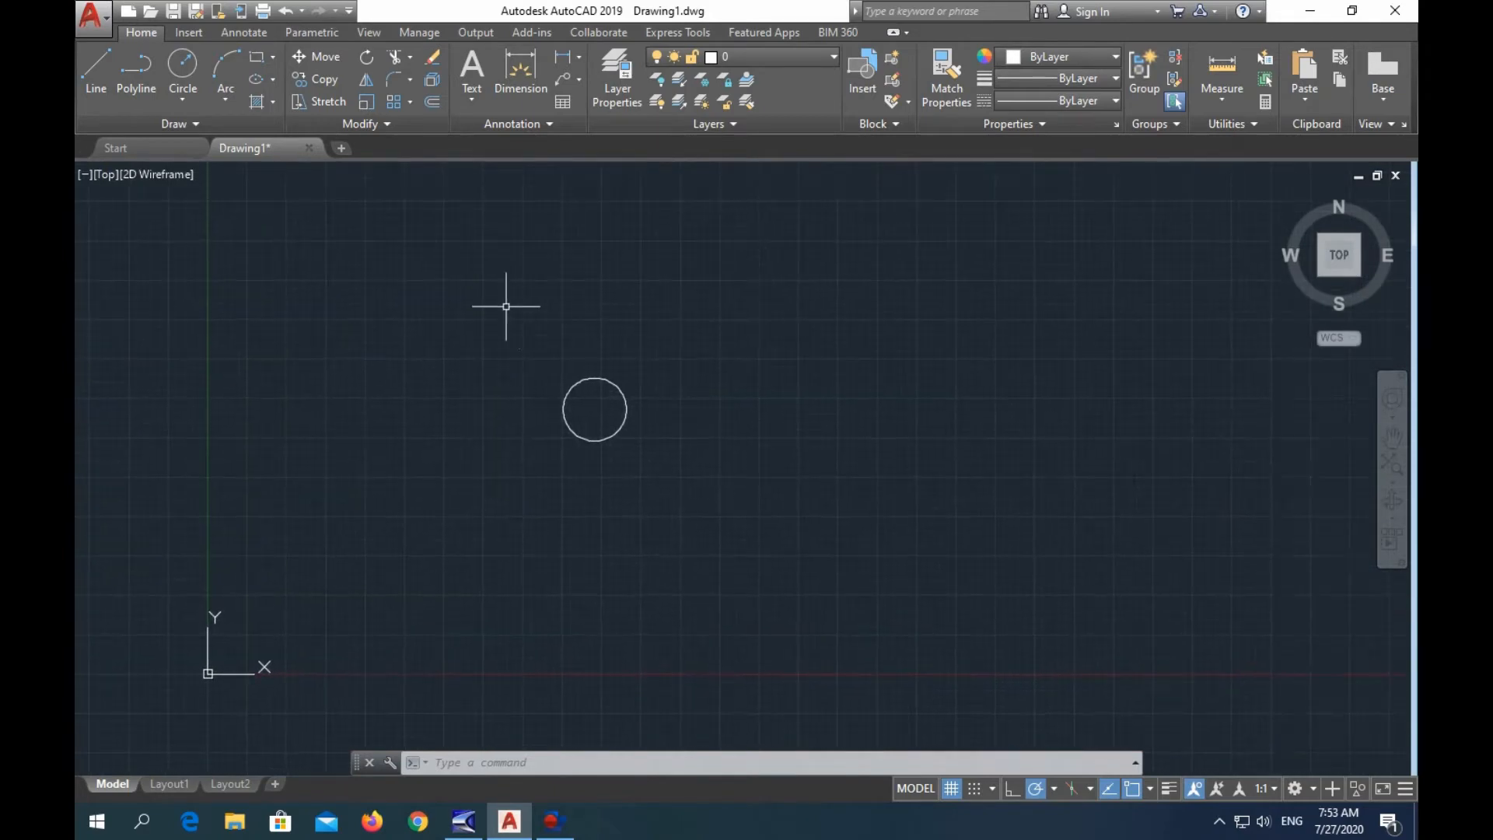
{"action": "left_click", "coordinate": [311, 81]}
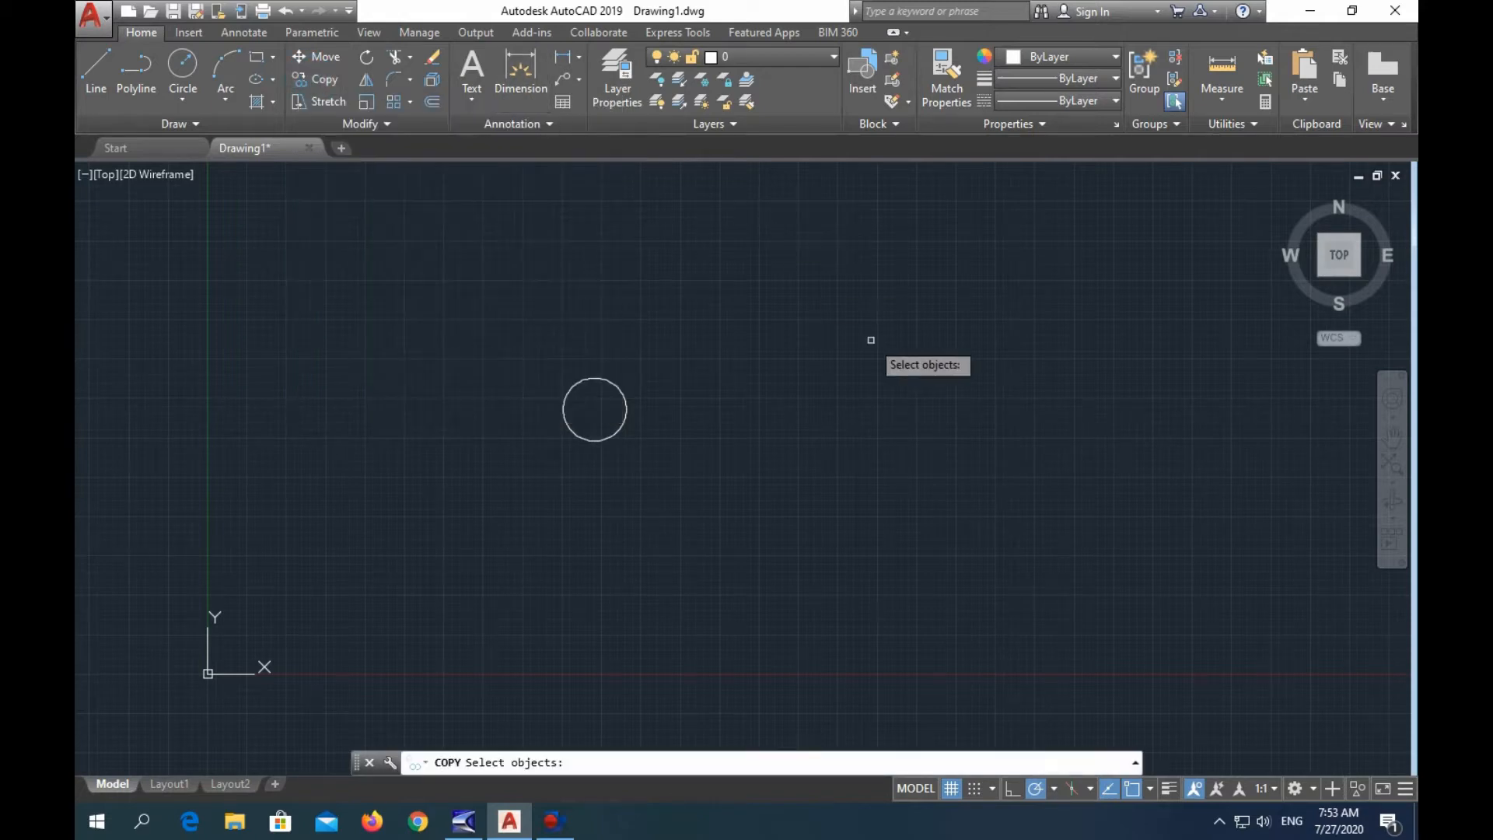
{"action": "left_click", "coordinate": [619, 387]}
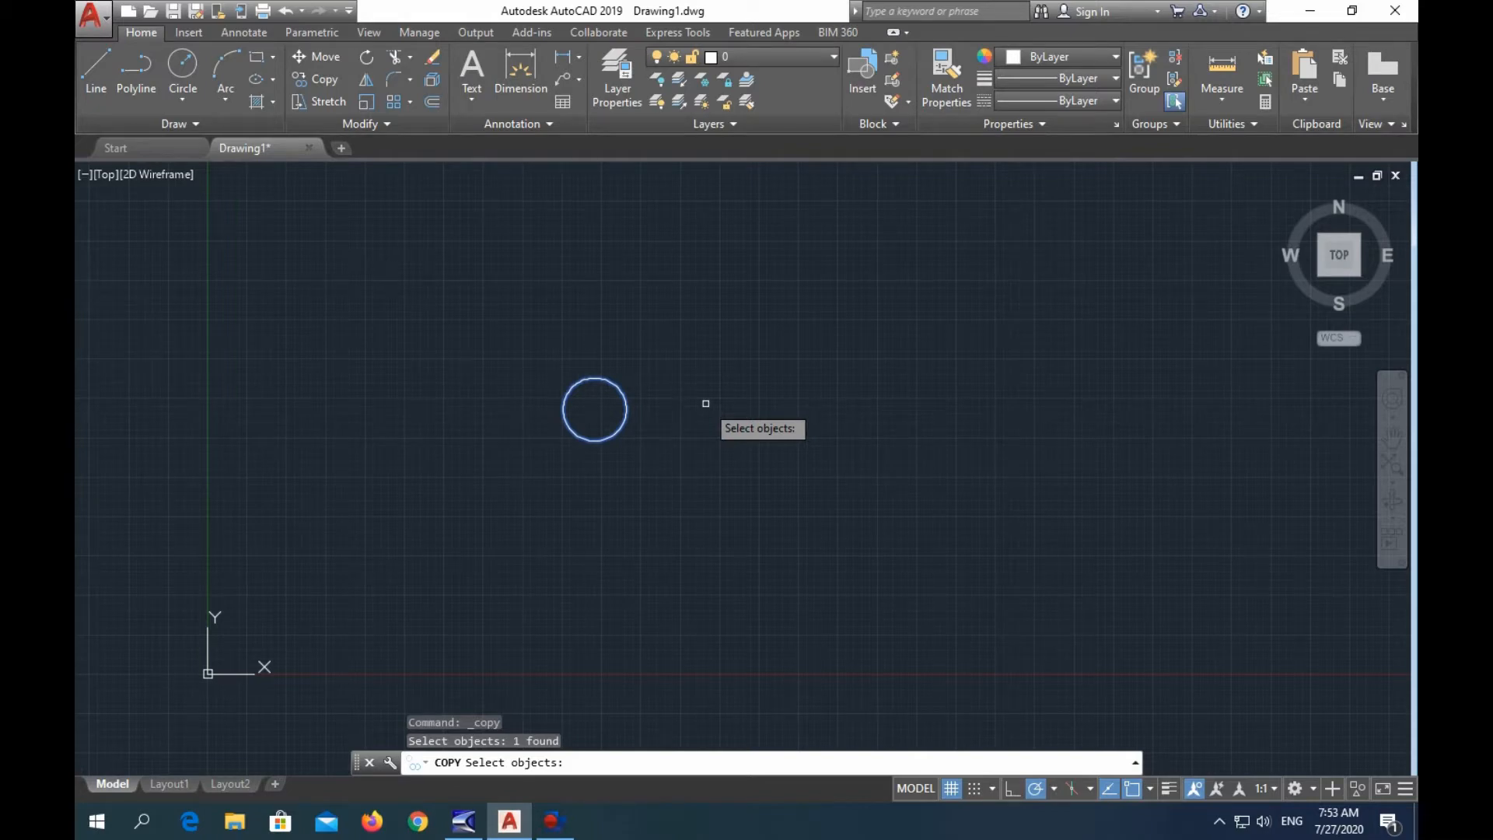
{"action": "key", "text": "Return"}
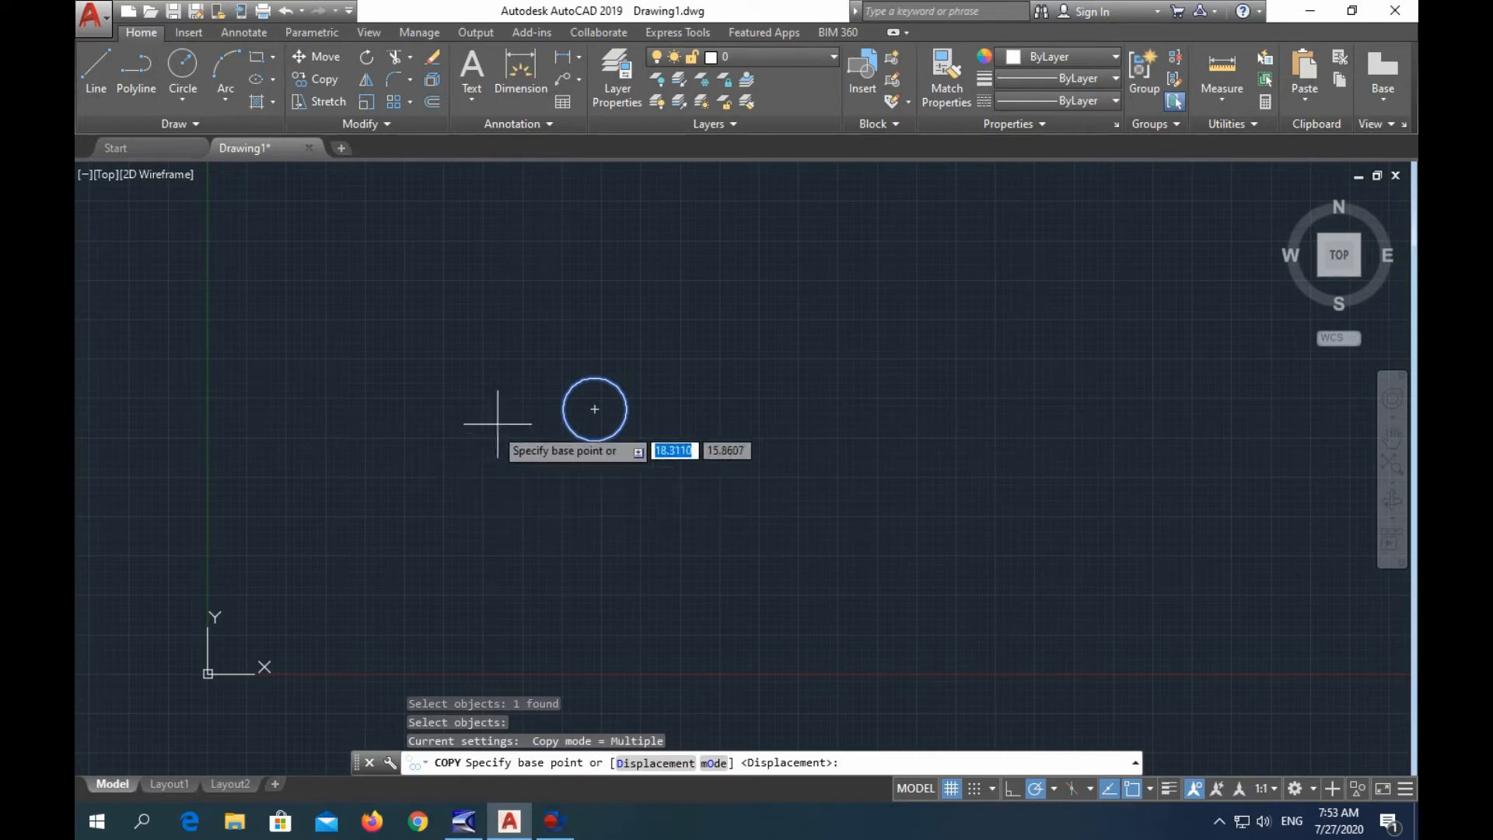
{"action": "left_click", "coordinate": [593, 409]}
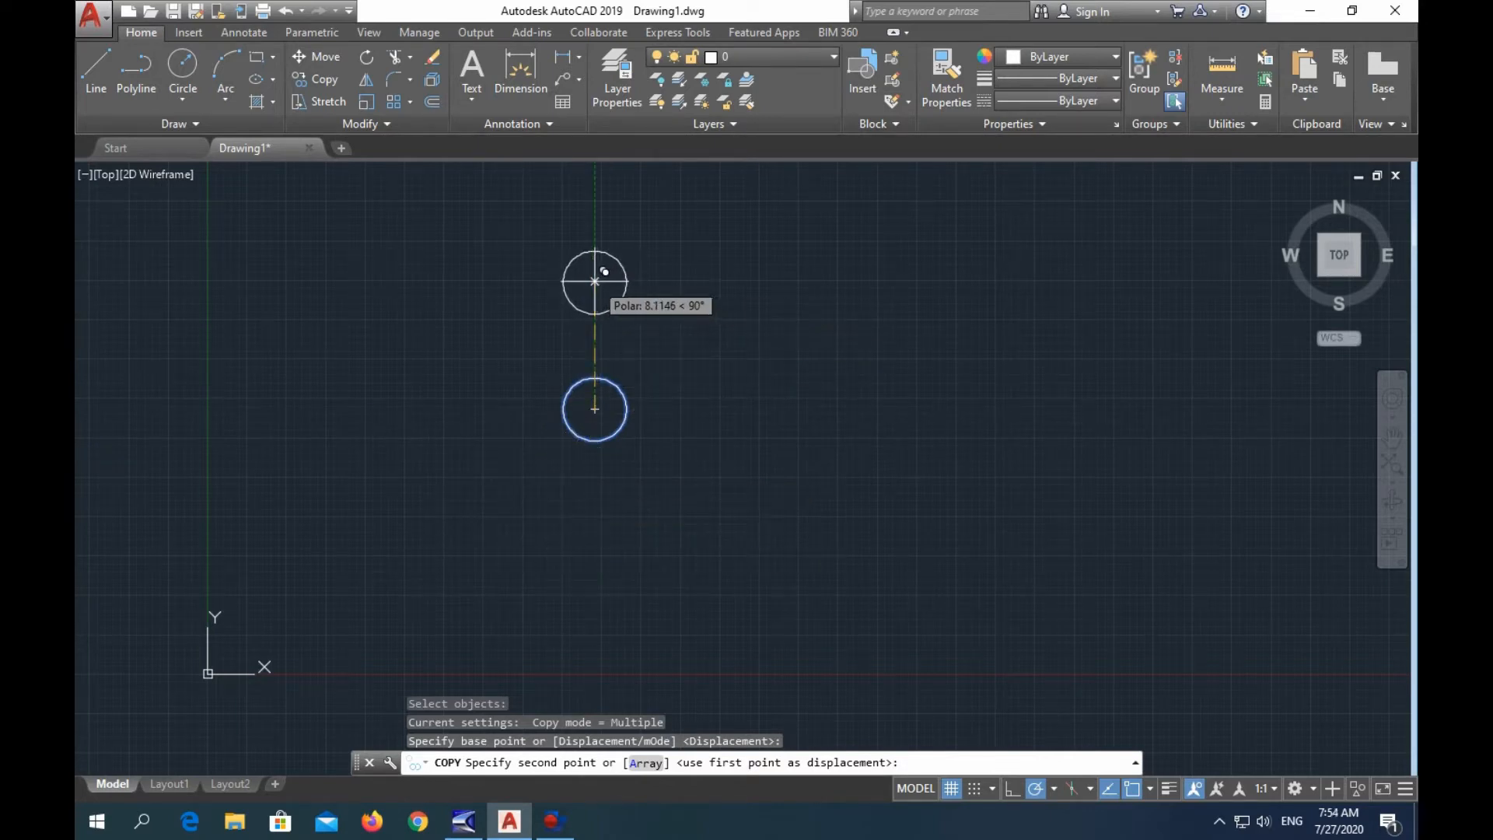
{"action": "type", "text": "10"}
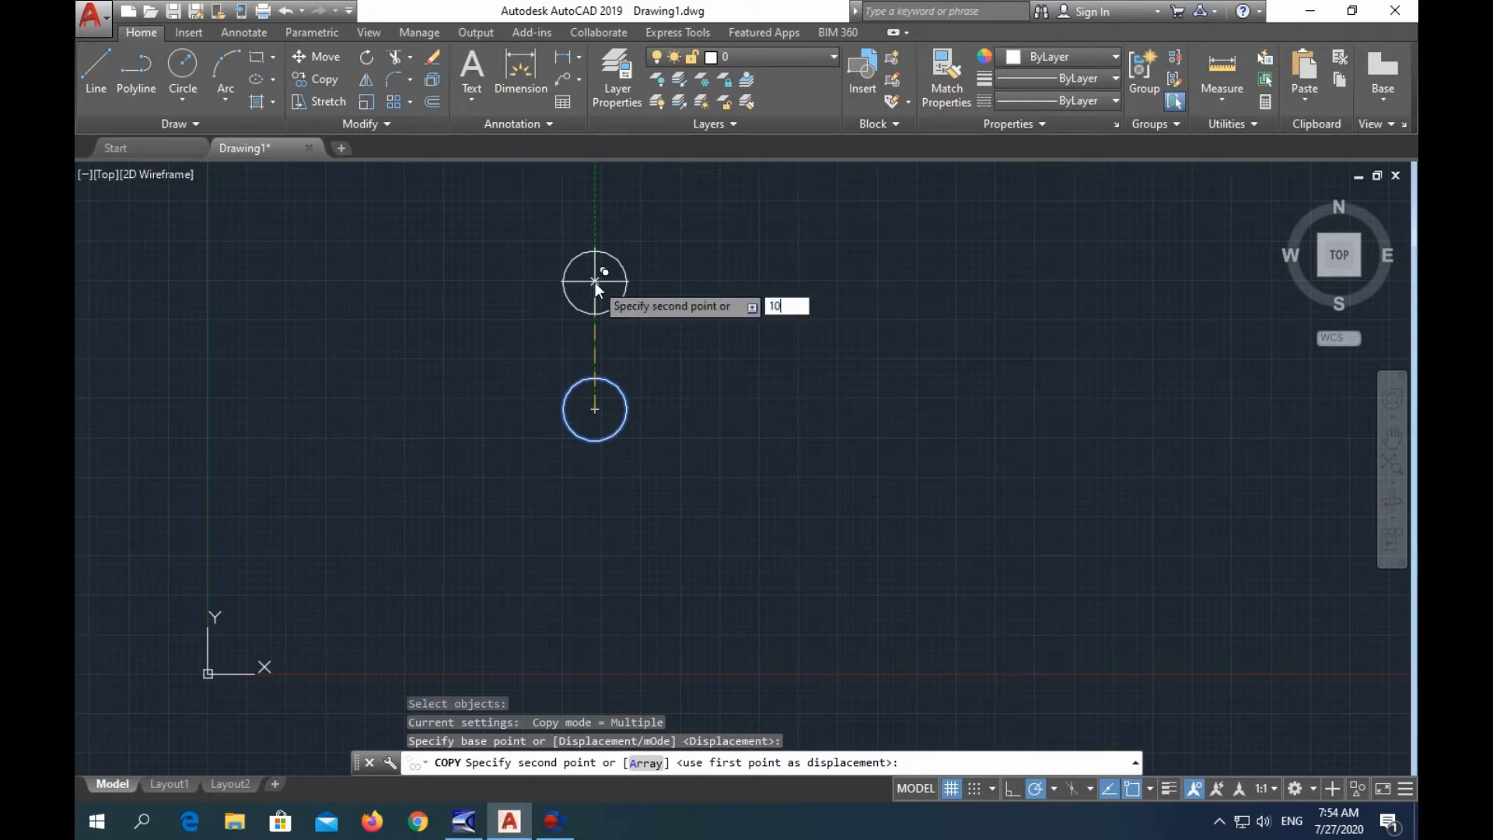
{"action": "key", "text": "Return"}
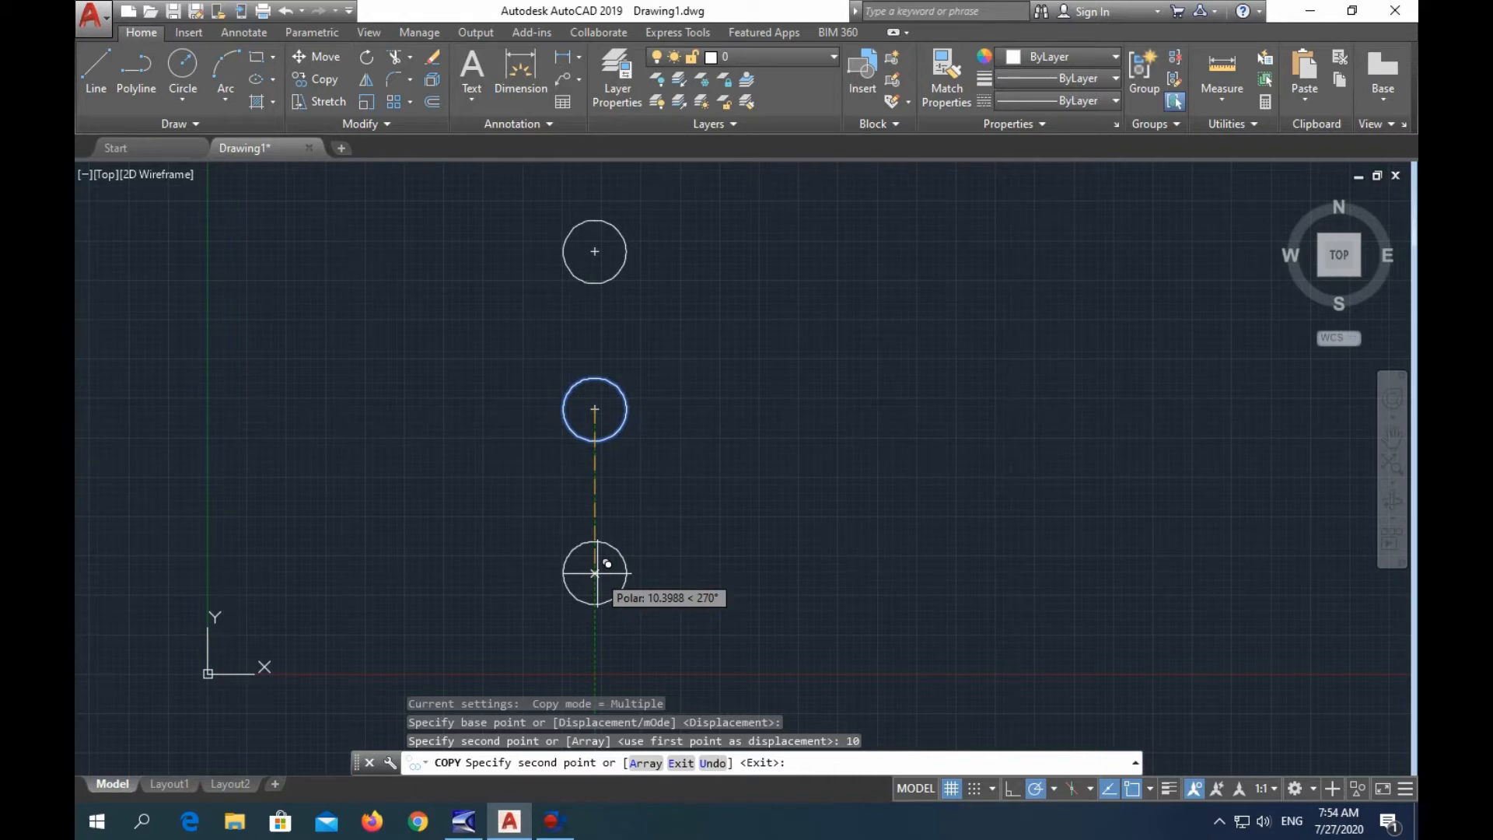
{"action": "type", "text": "10"}
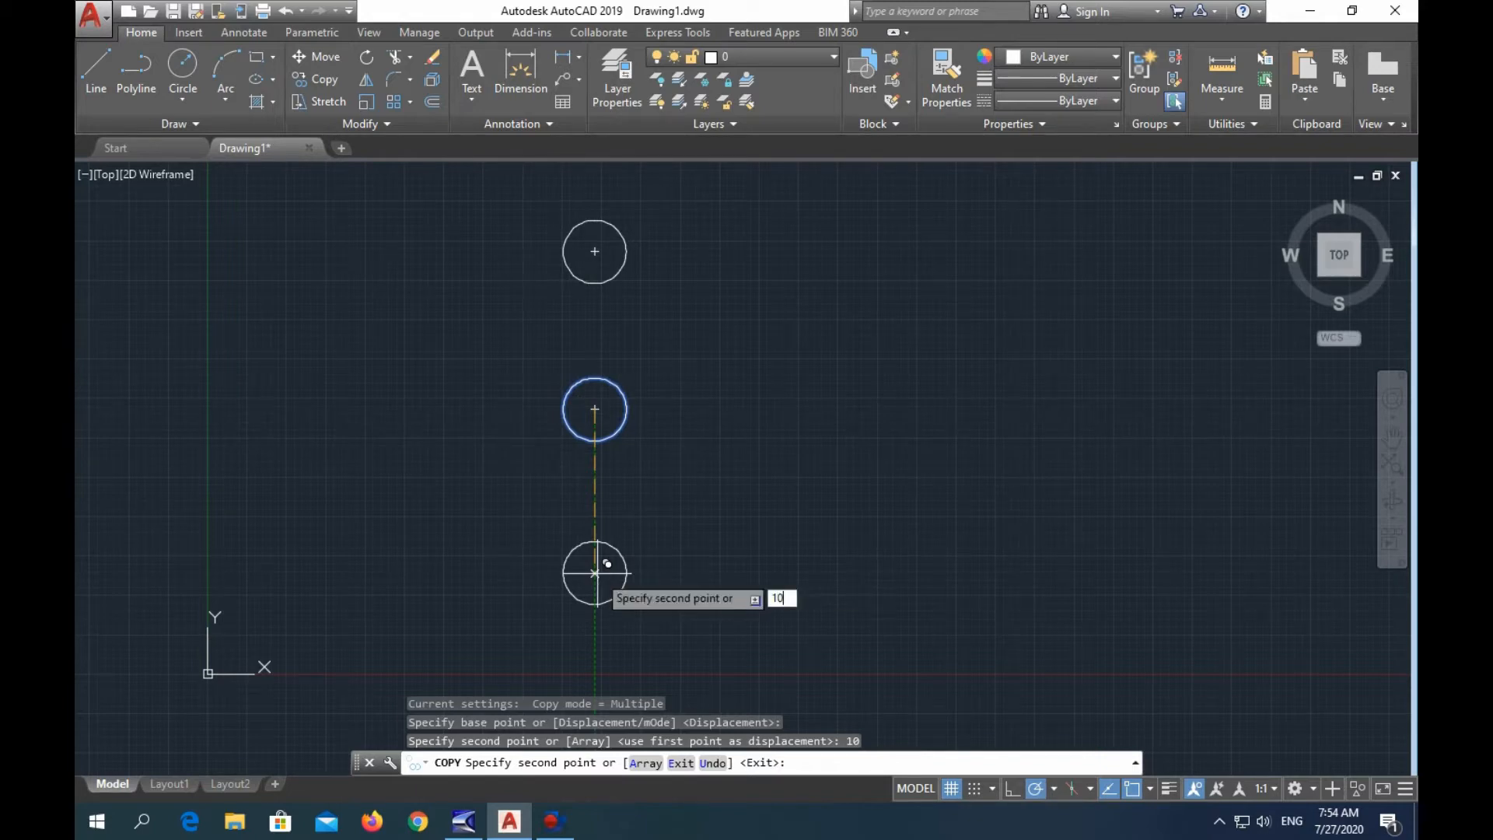
{"action": "key", "text": "Return"}
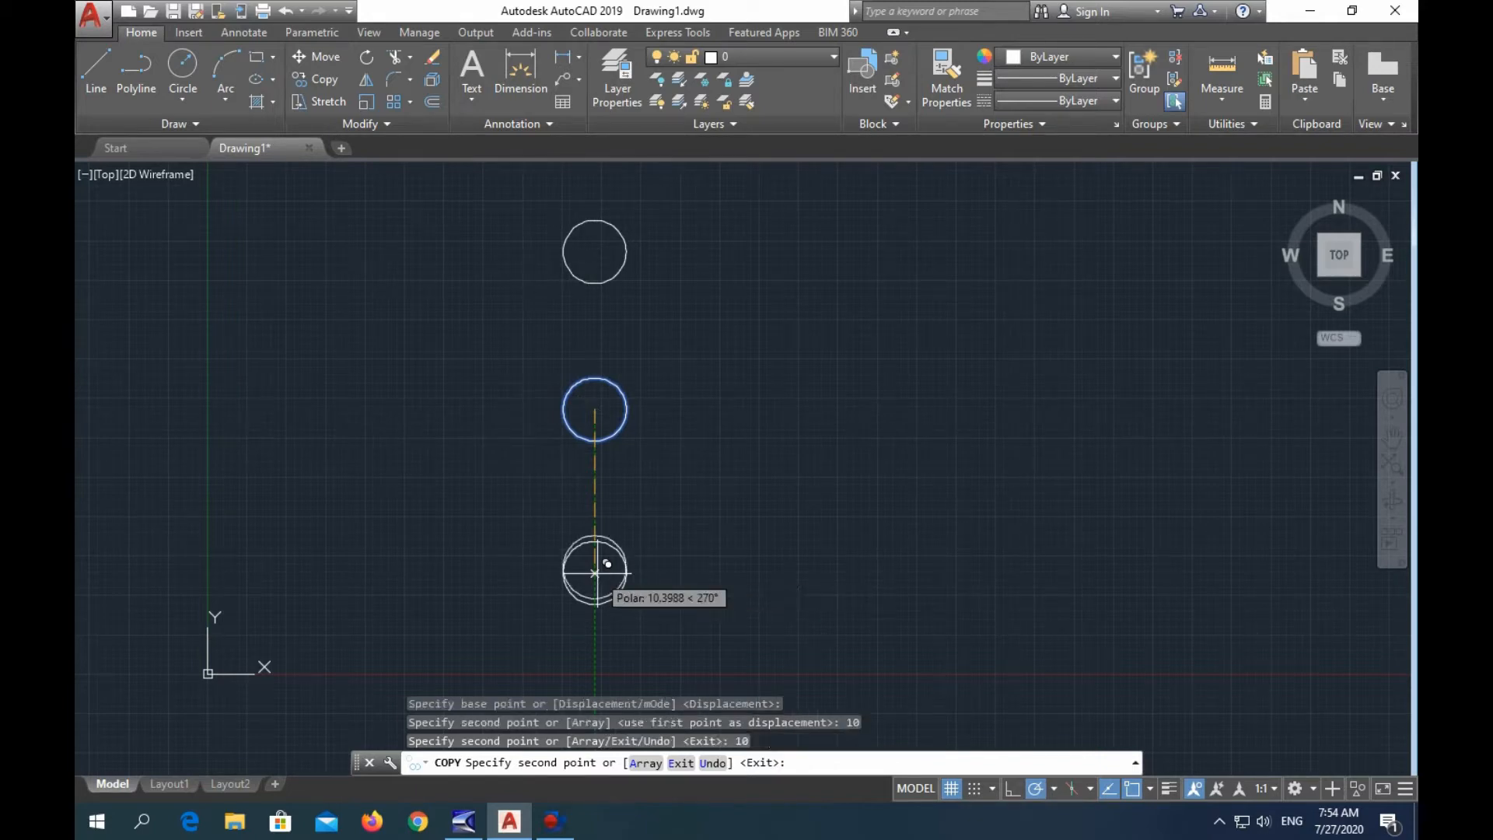
{"action": "key", "text": "Escape"}
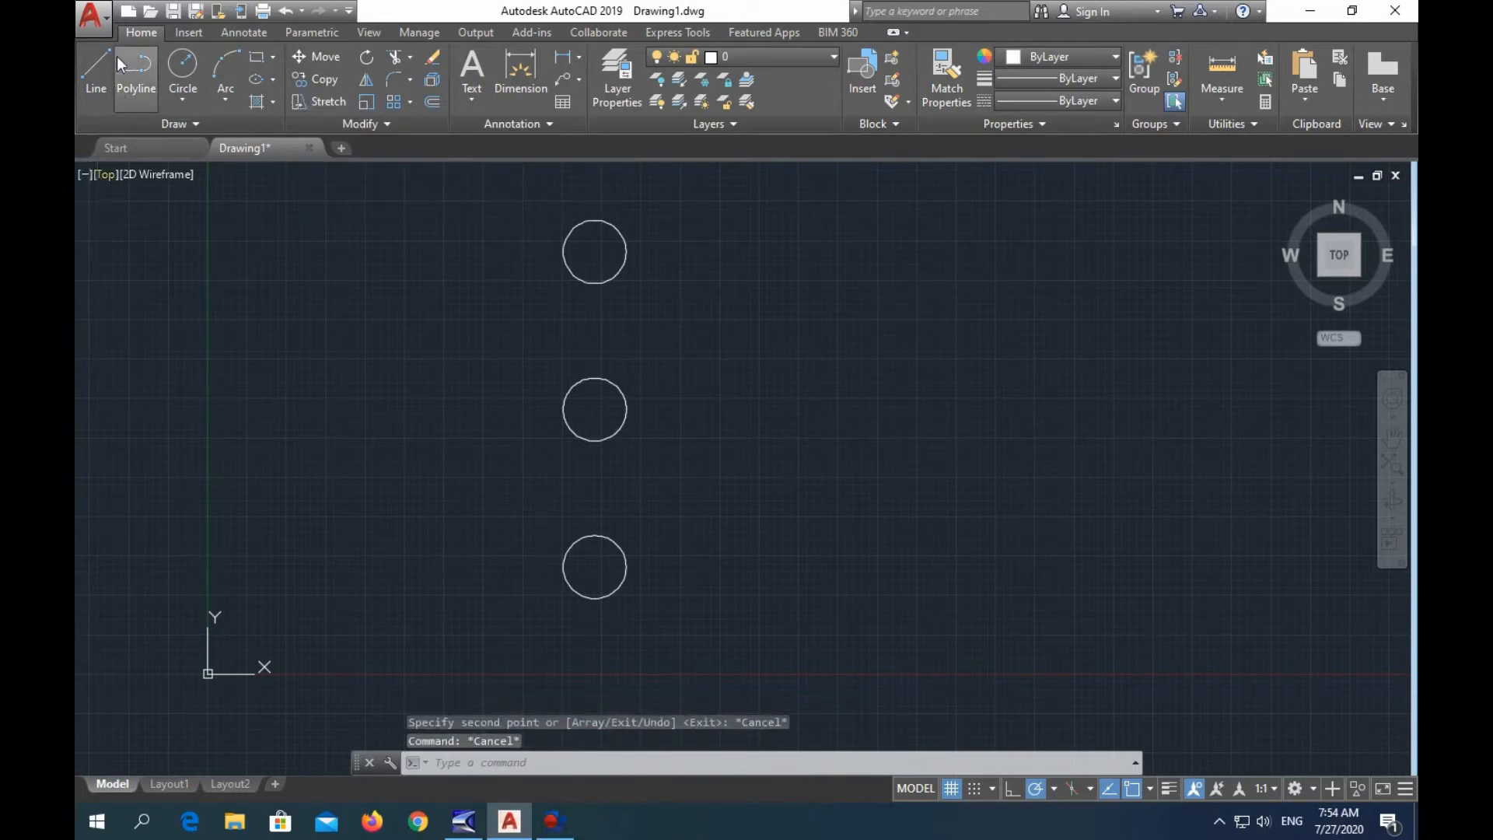
Draw a horizontal line about 12.25 units long, running right from between the upper and middle circles.
{"action": "left_click", "coordinate": [96, 63]}
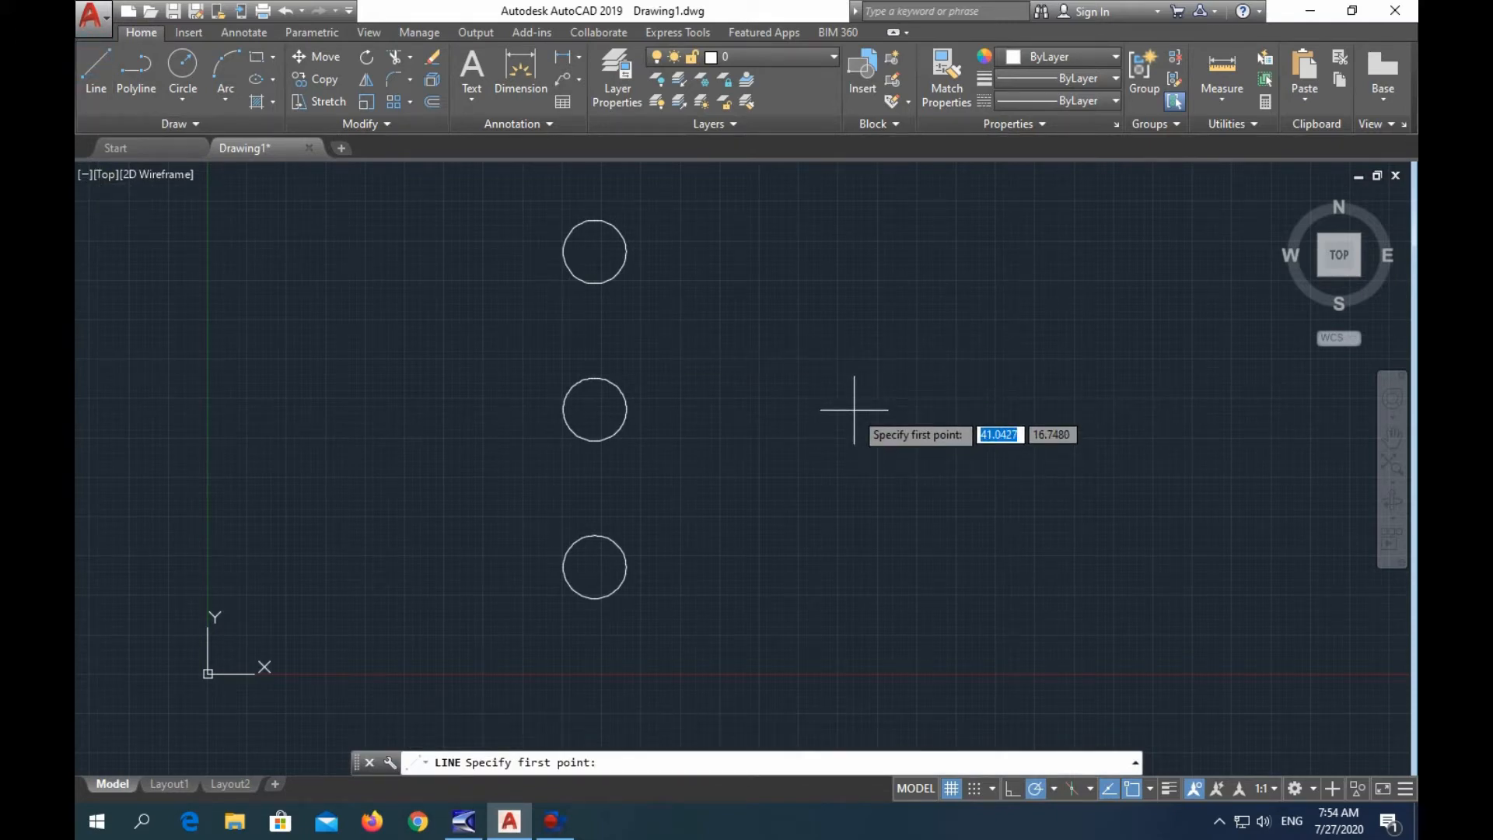
{"action": "left_click", "coordinate": [597, 326]}
{"action": "left_click", "coordinate": [791, 328]}
{"action": "key", "text": "Escape"}
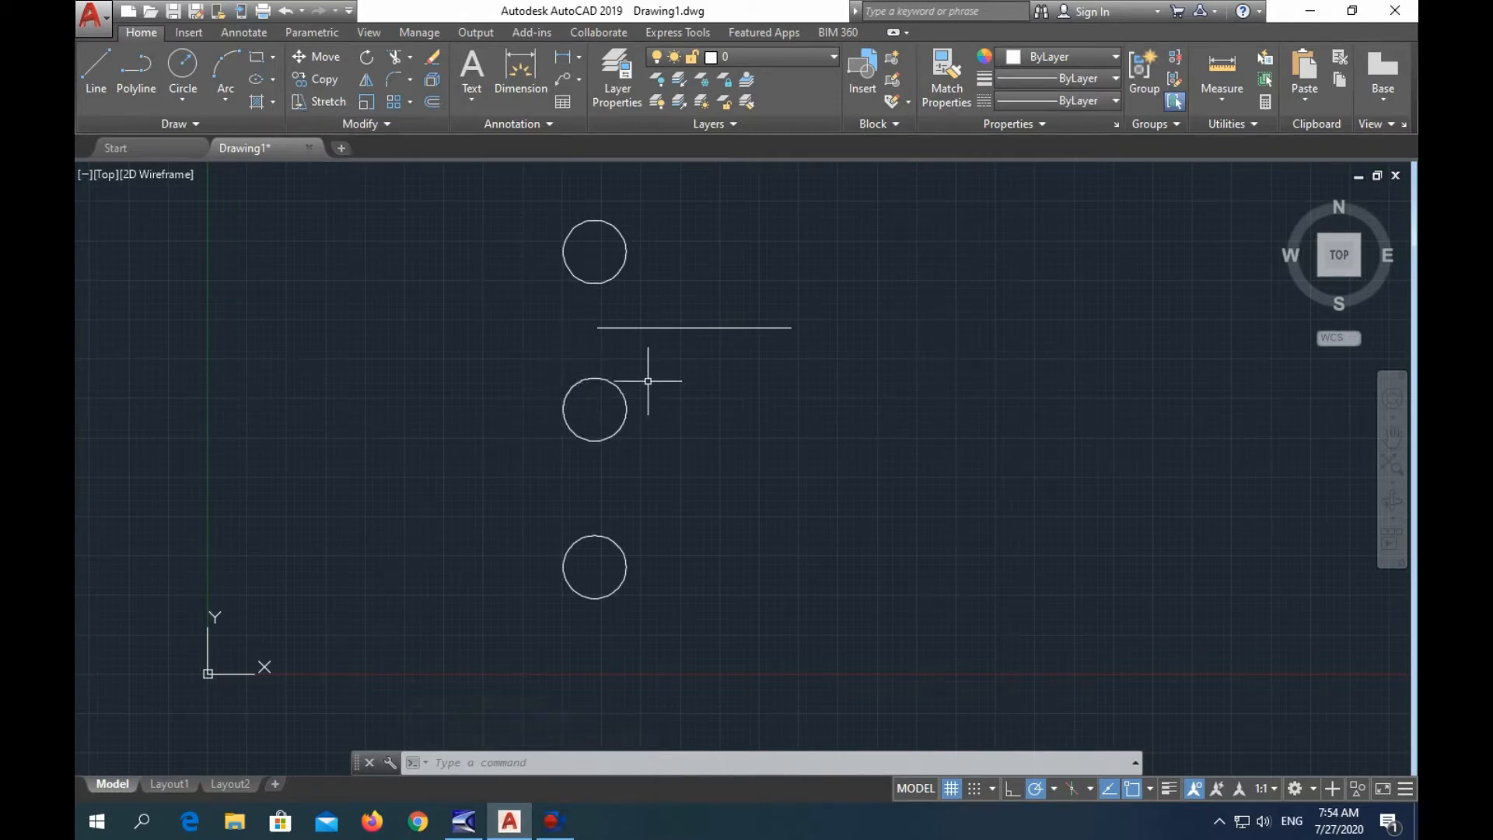
Apply Stretch to the whole line from its right endpoint, shifting it about 5.8 units to the right.
{"action": "left_click", "coordinate": [641, 327]}
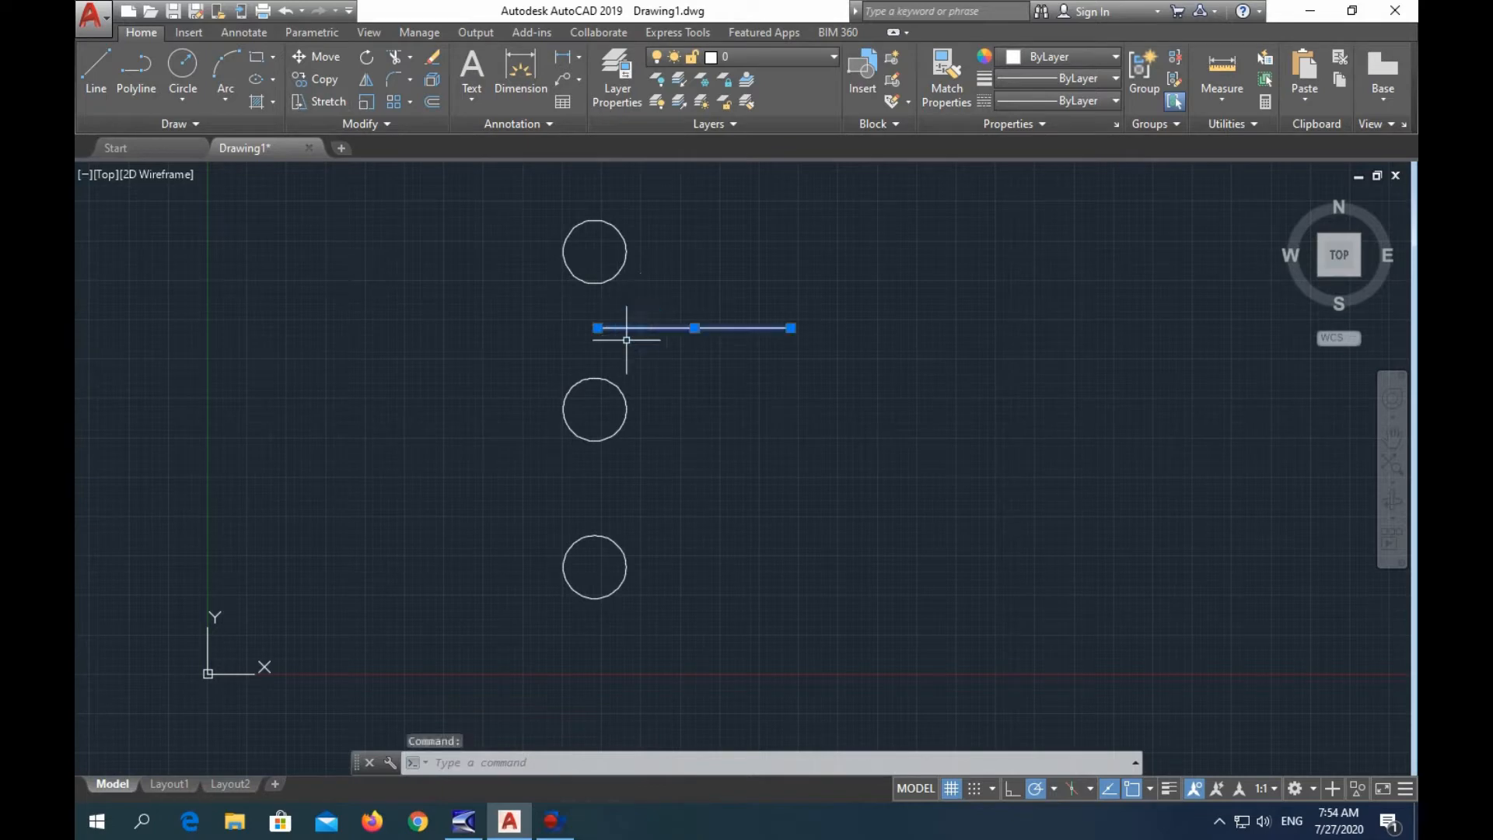
{"action": "left_click", "coordinate": [300, 105]}
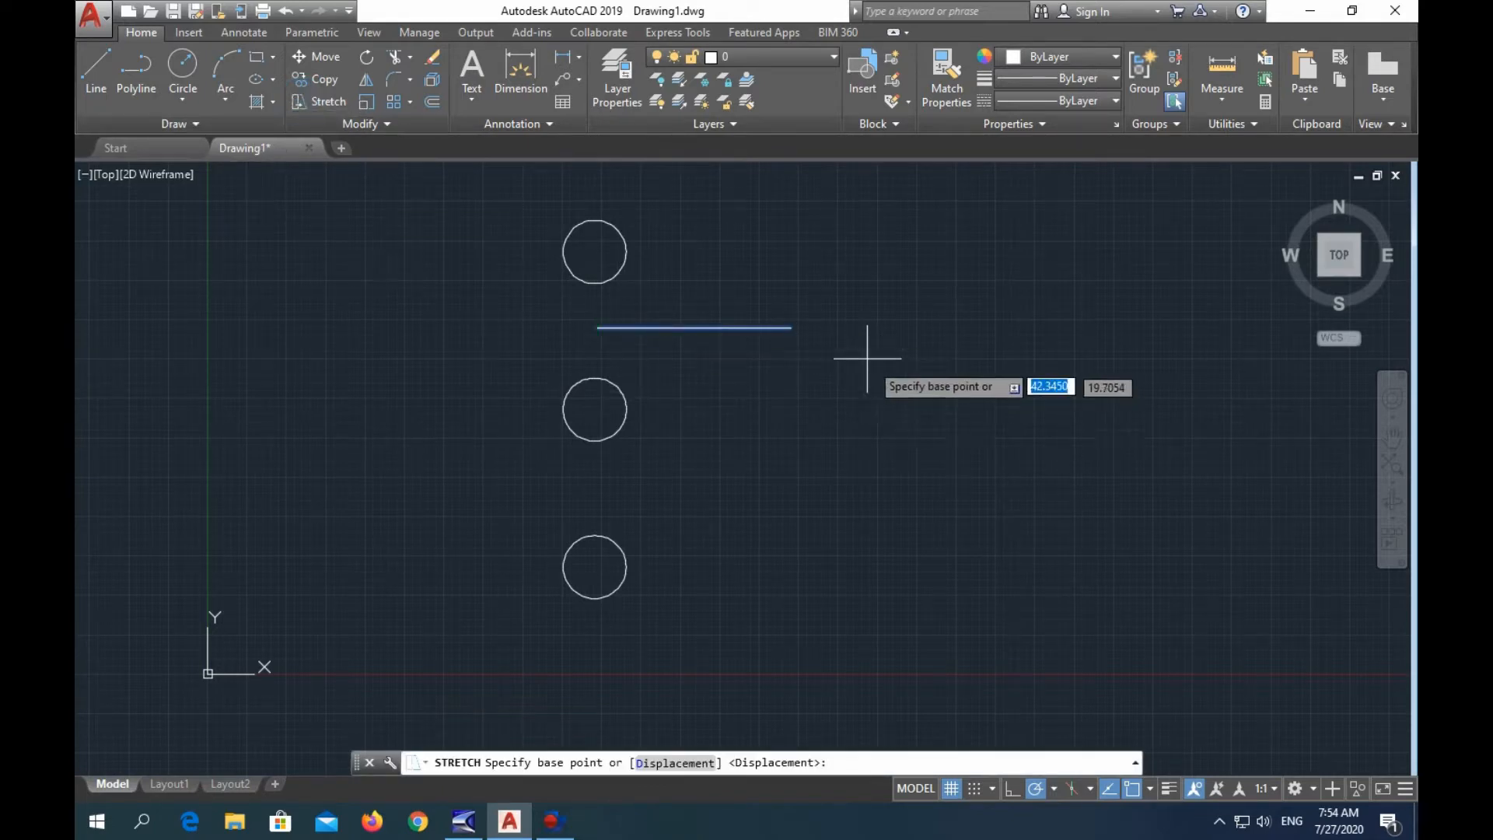
{"action": "left_click", "coordinate": [791, 328]}
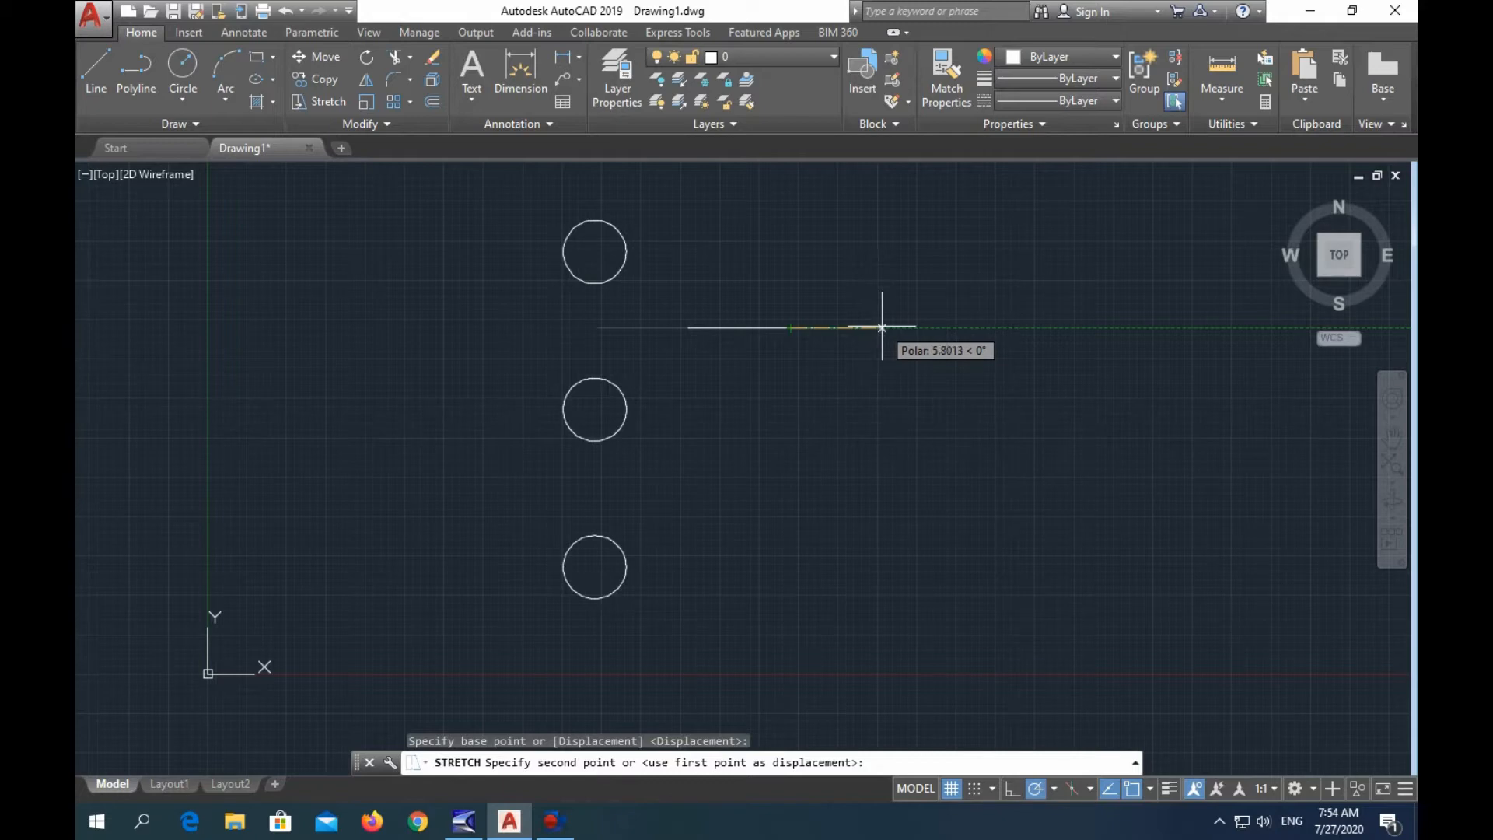
{"action": "left_click", "coordinate": [882, 328]}
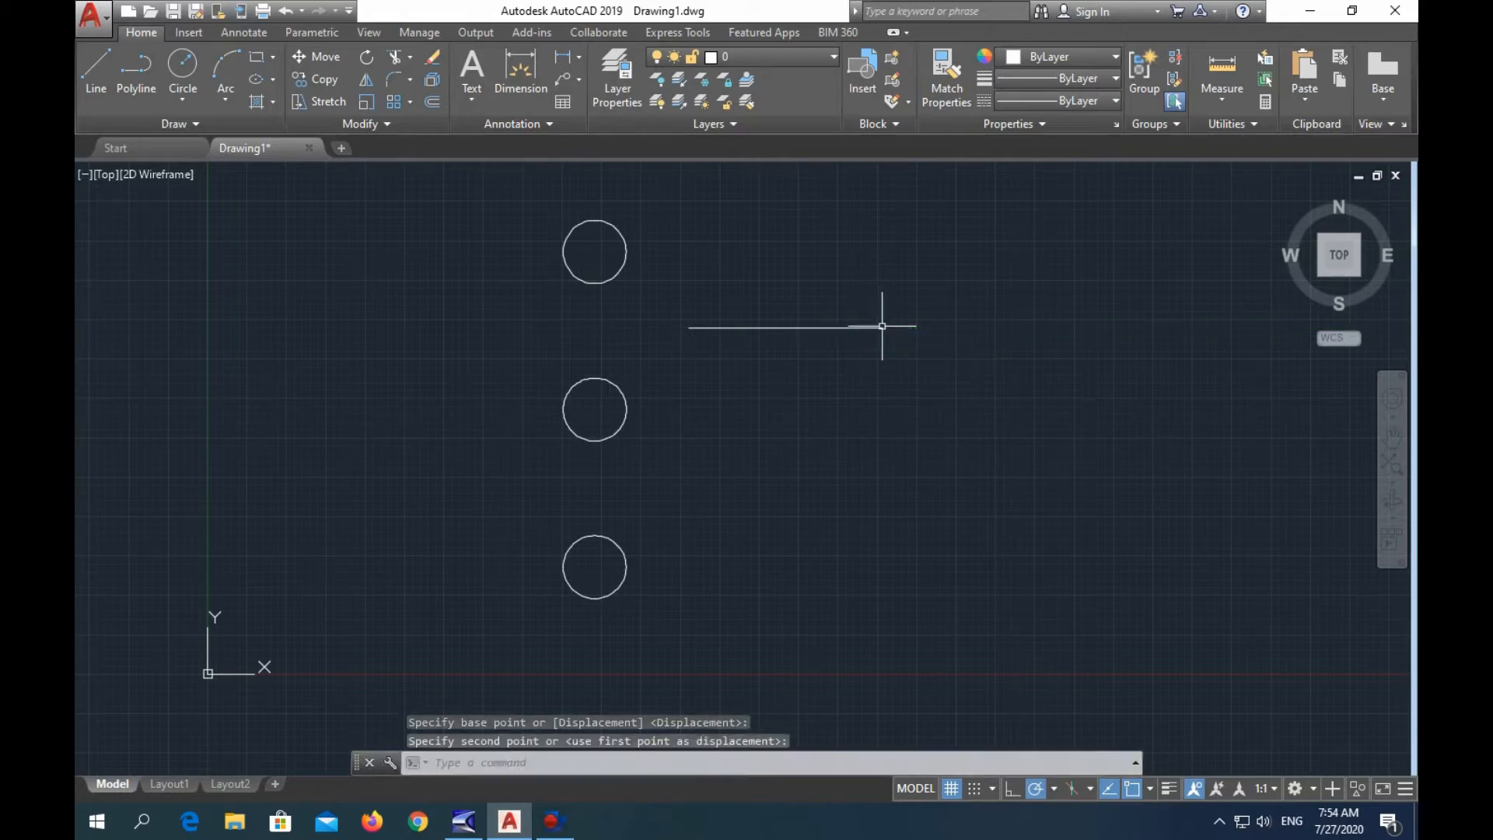
{"action": "key", "text": "Escape"}
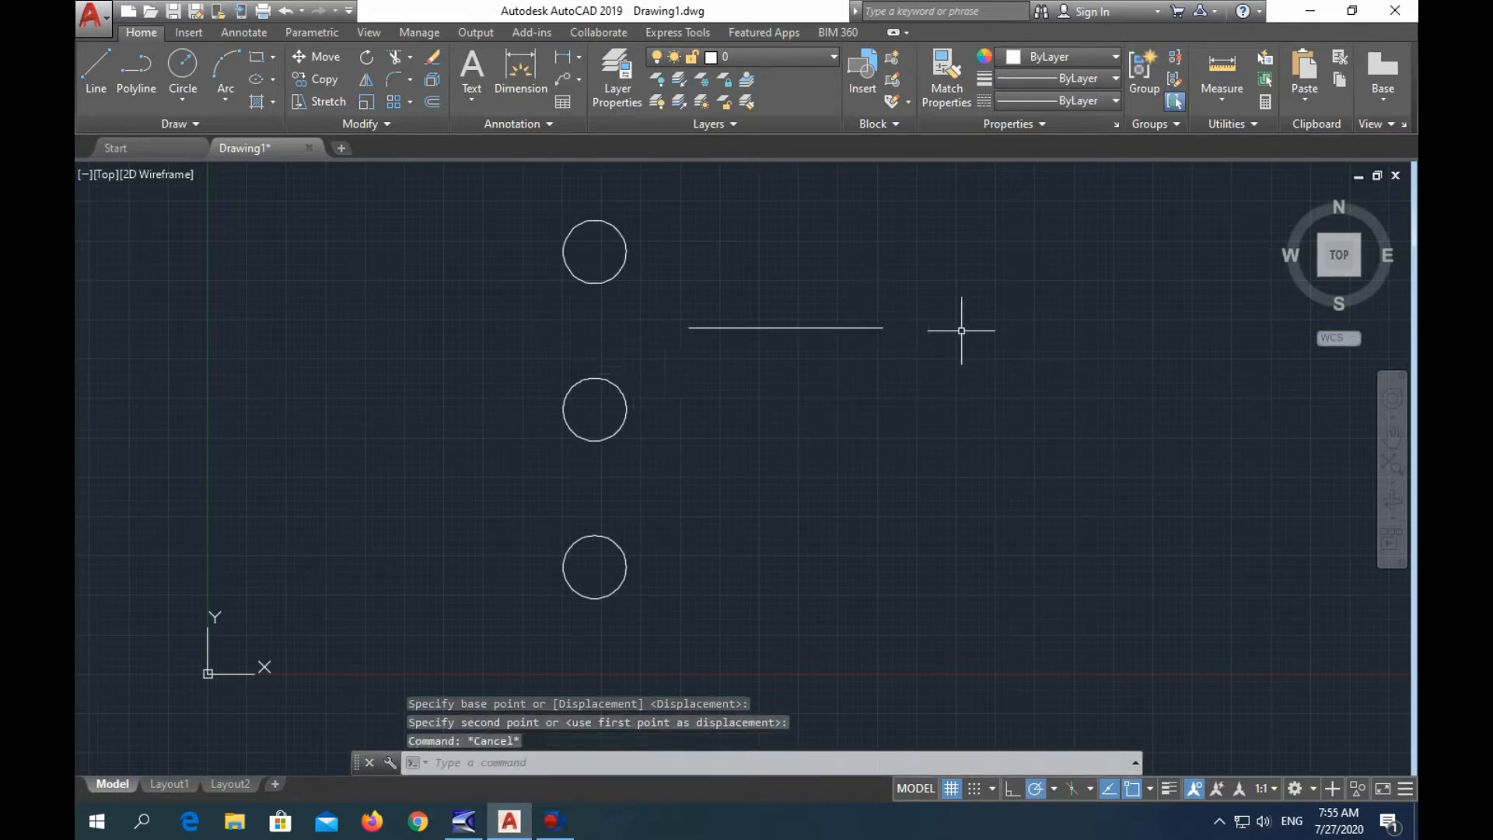
Stretch the left endpoint of the horizontal line 5 units further to the left.
{"action": "left_click", "coordinate": [799, 328]}
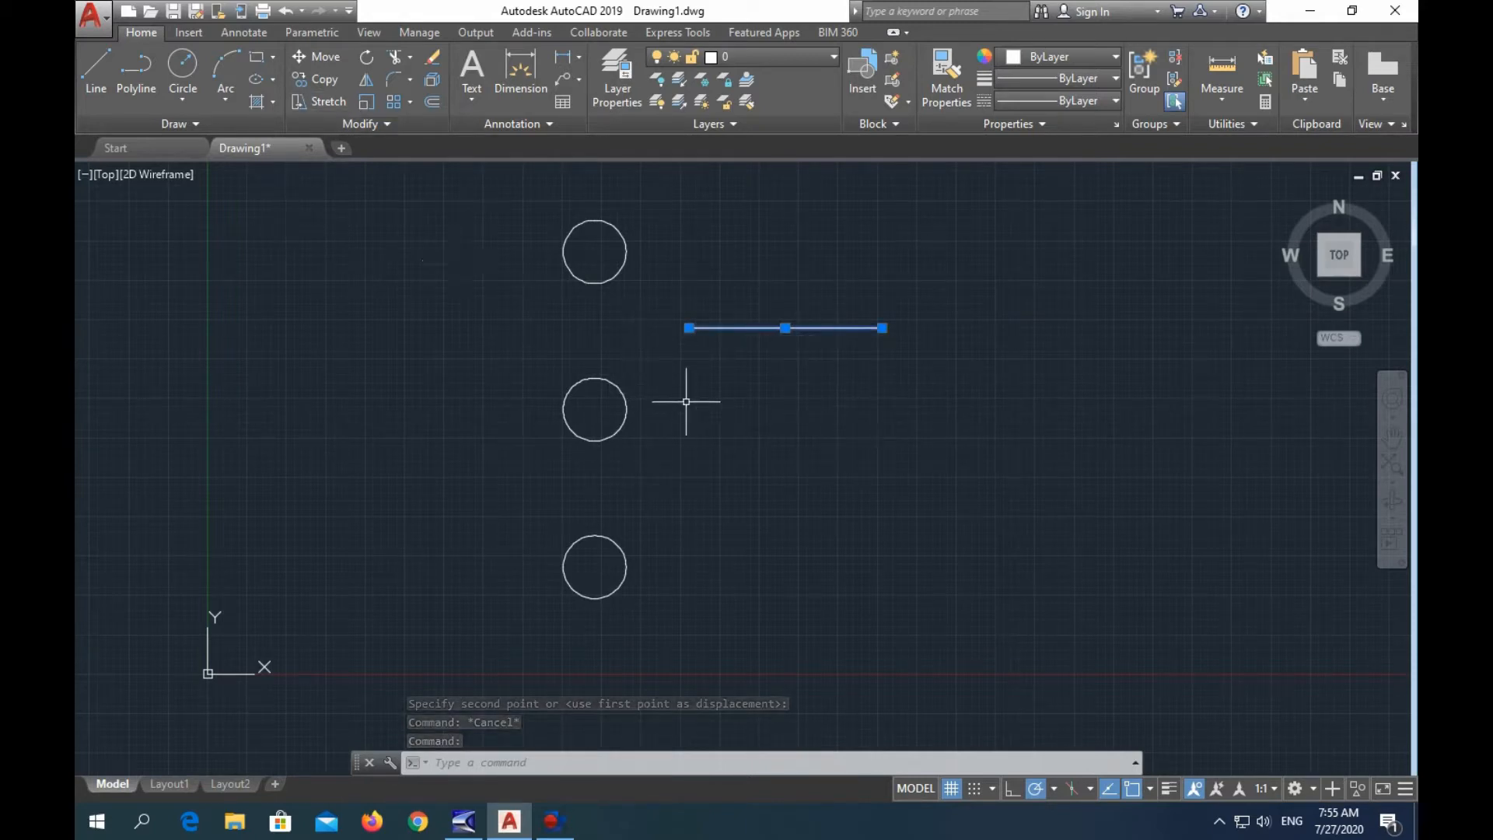
{"action": "mouse_move", "coordinate": [688, 328]}
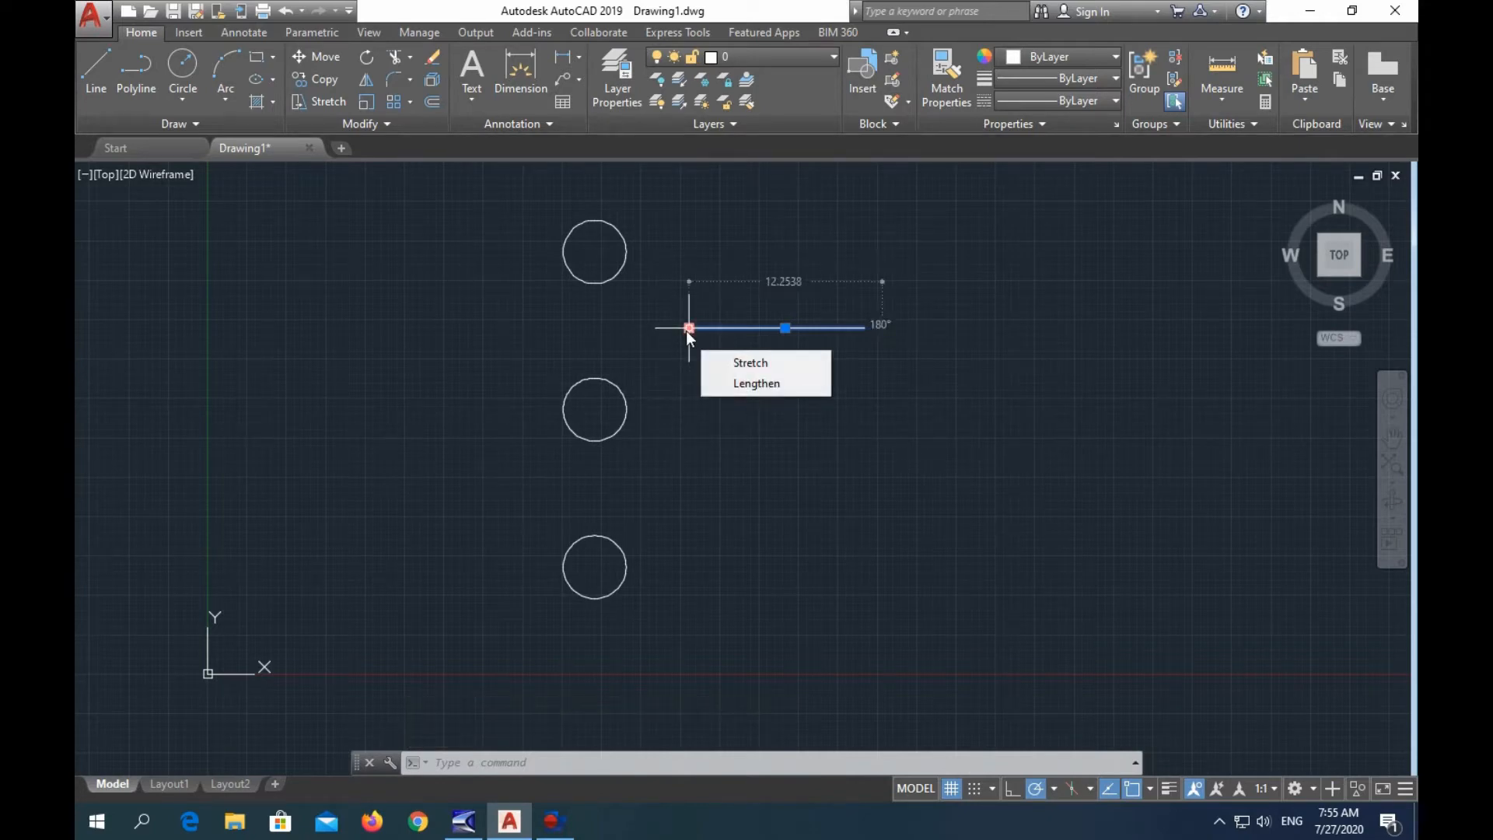
{"action": "left_click", "coordinate": [687, 328]}
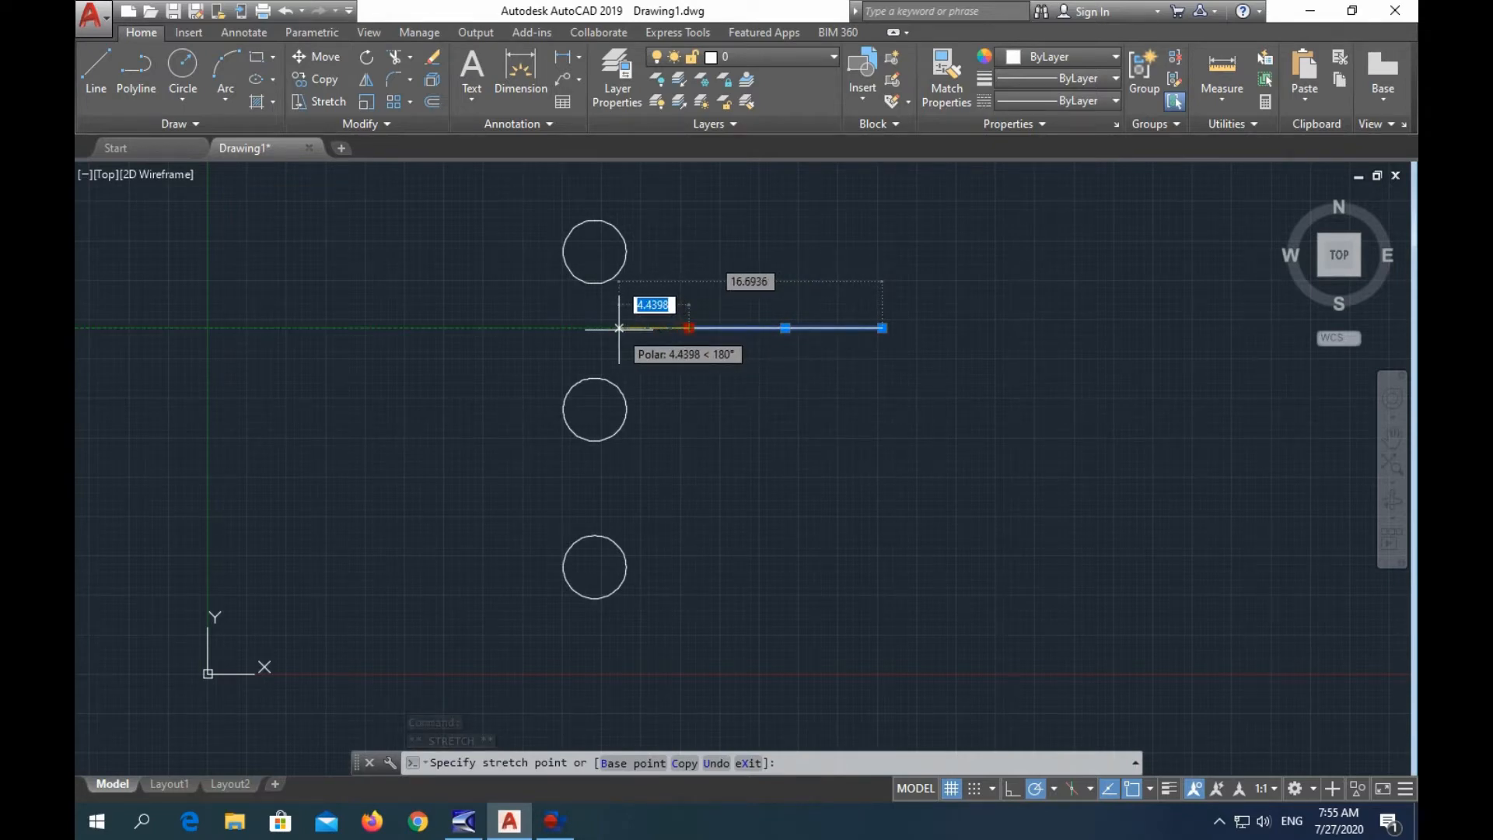
{"action": "type", "text": "5"}
{"action": "key", "text": "Return"}
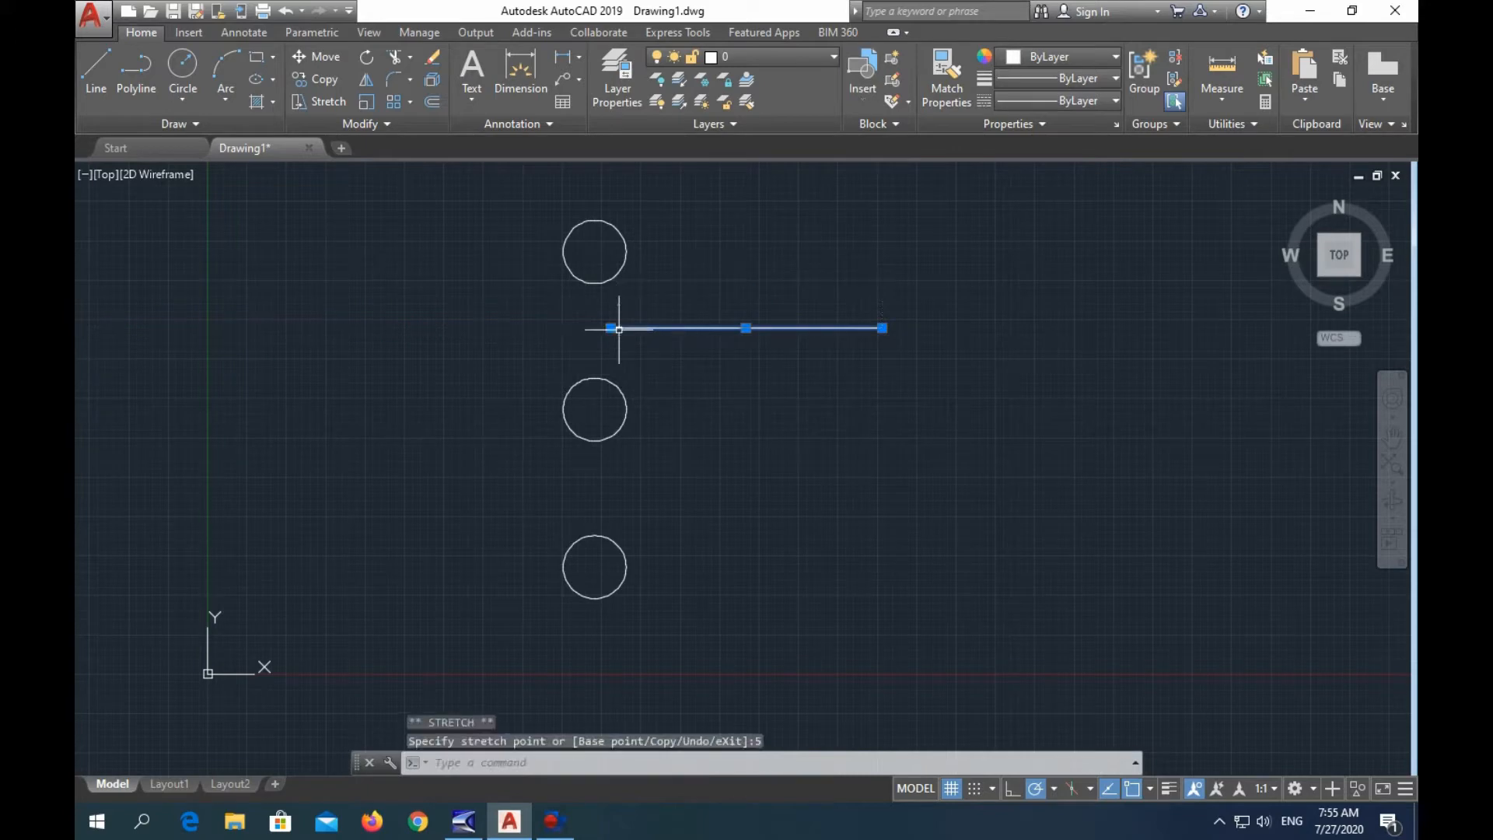
{"action": "key", "text": "Escape"}
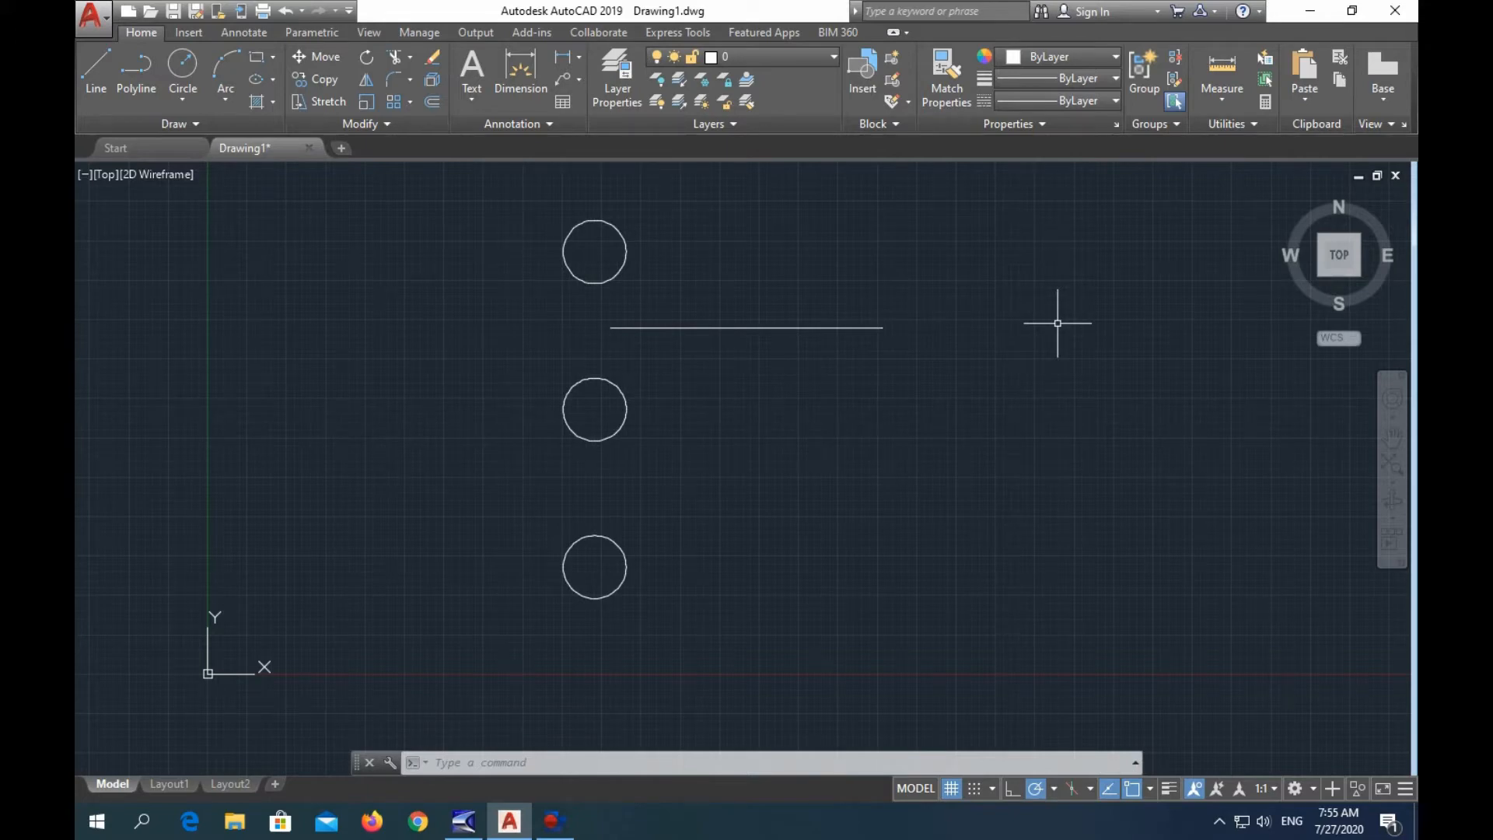
Stretch the middle circle from its right quadrant to a radius of 1 unit.
{"action": "left_click", "coordinate": [622, 400]}
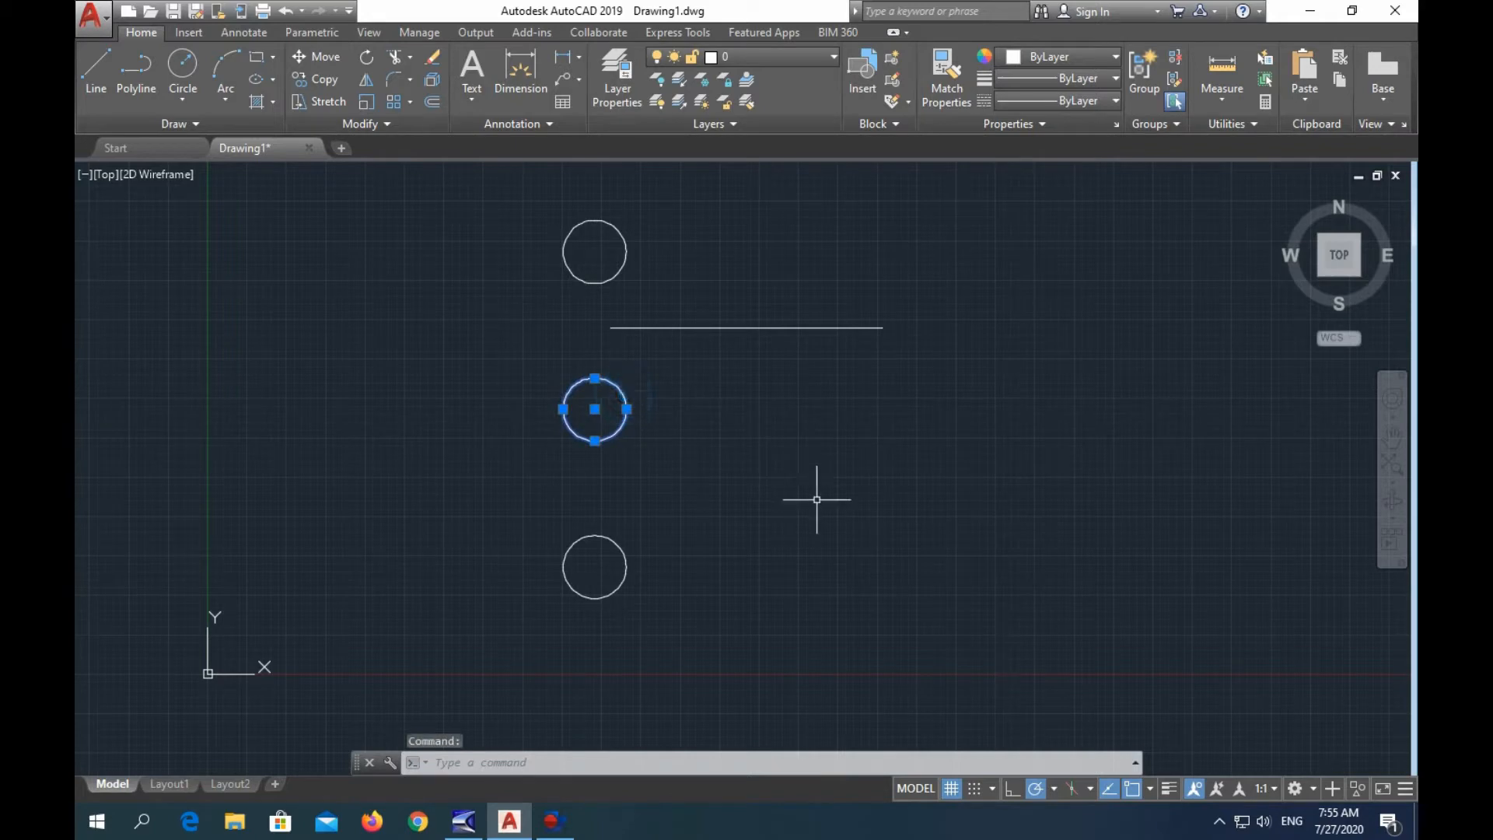
{"action": "left_click", "coordinate": [626, 408]}
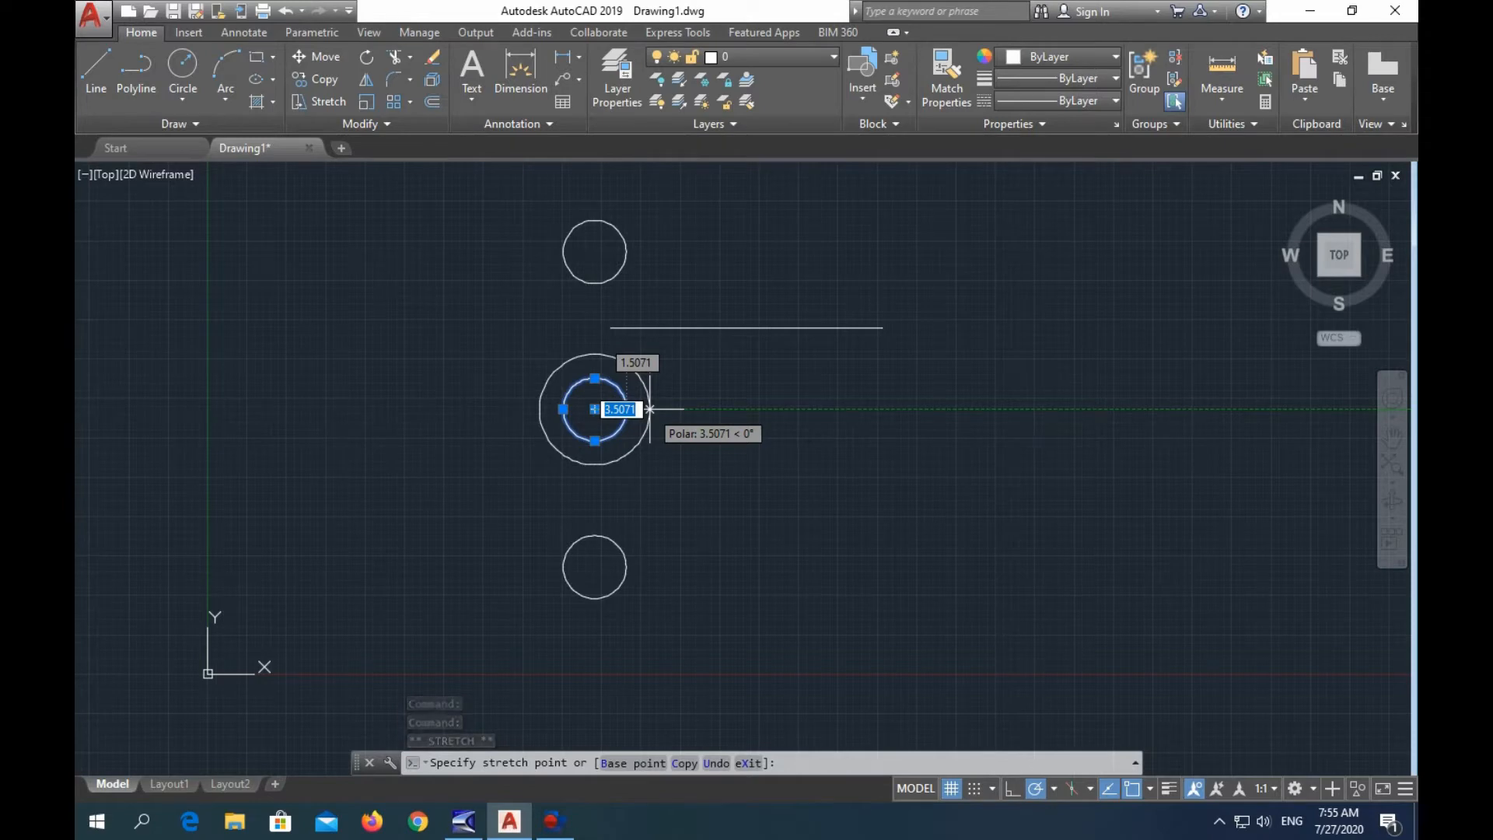
{"action": "type", "text": "1"}
{"action": "key", "text": "Return"}
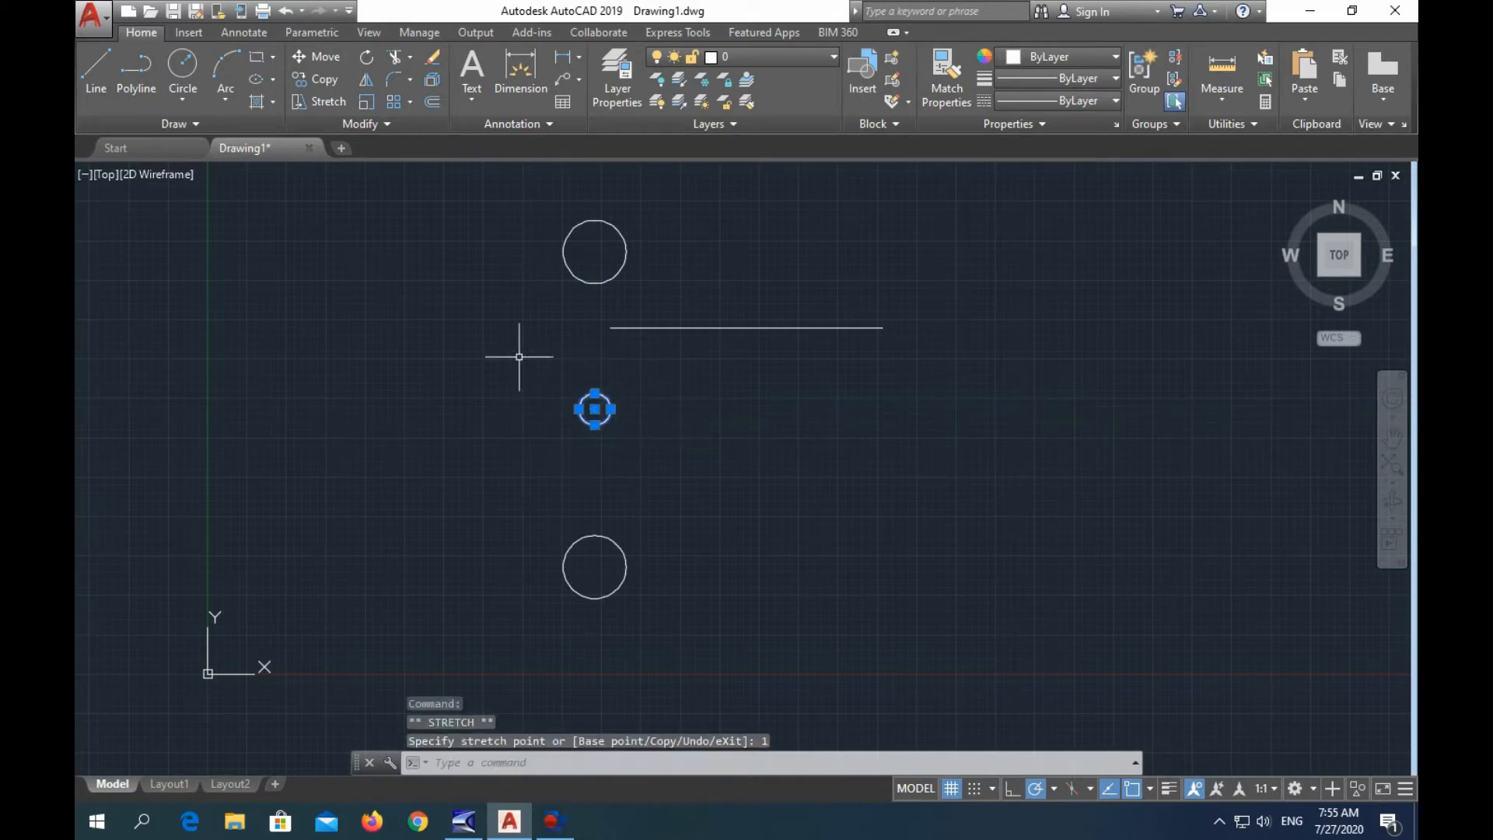
Stretch the middle circle from its right quadrant to a radius of 2 units and clear the selection.
{"action": "left_click", "coordinate": [611, 409]}
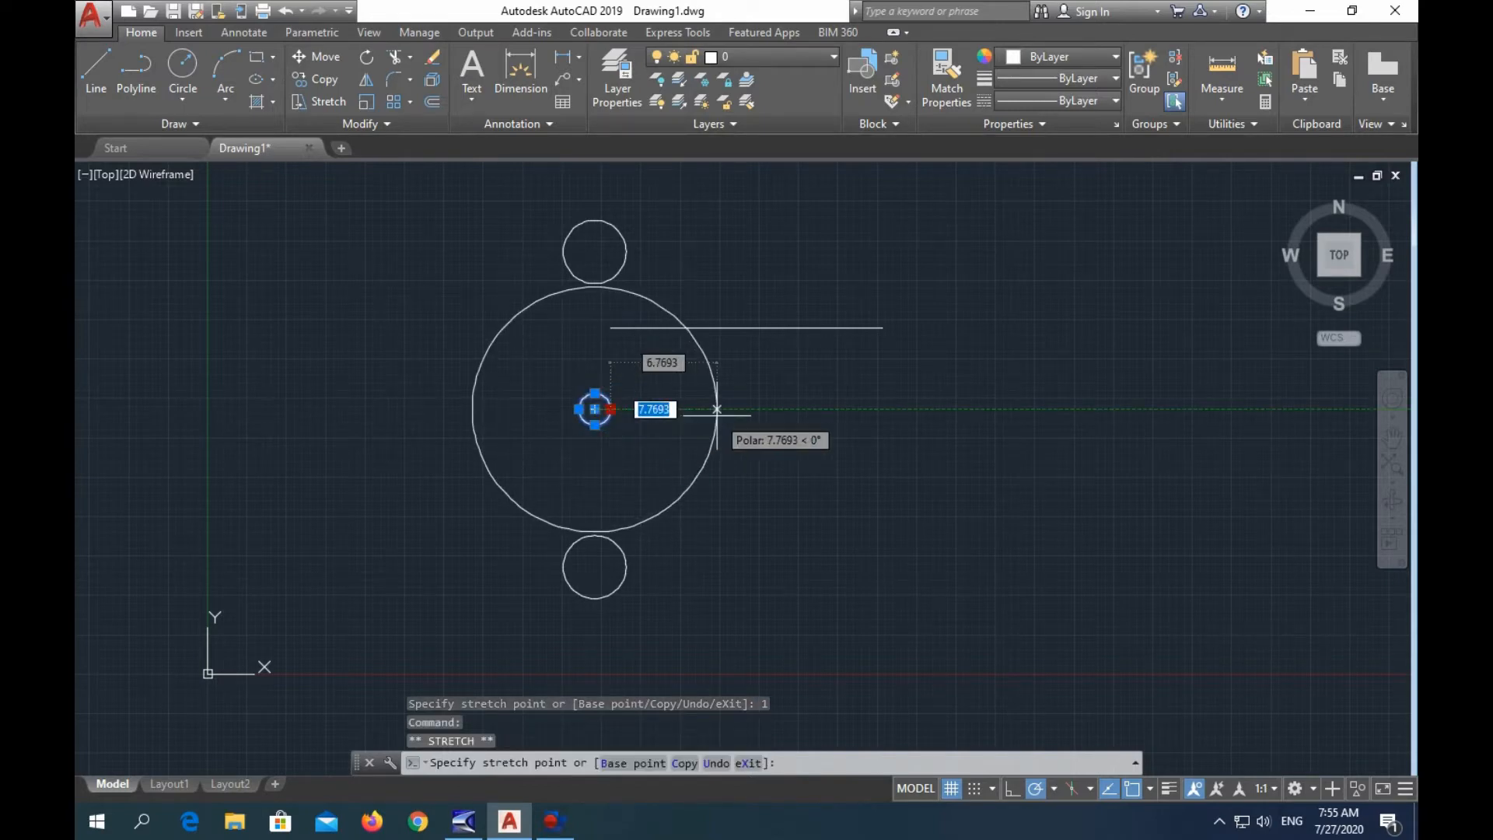
{"action": "type", "text": "2"}
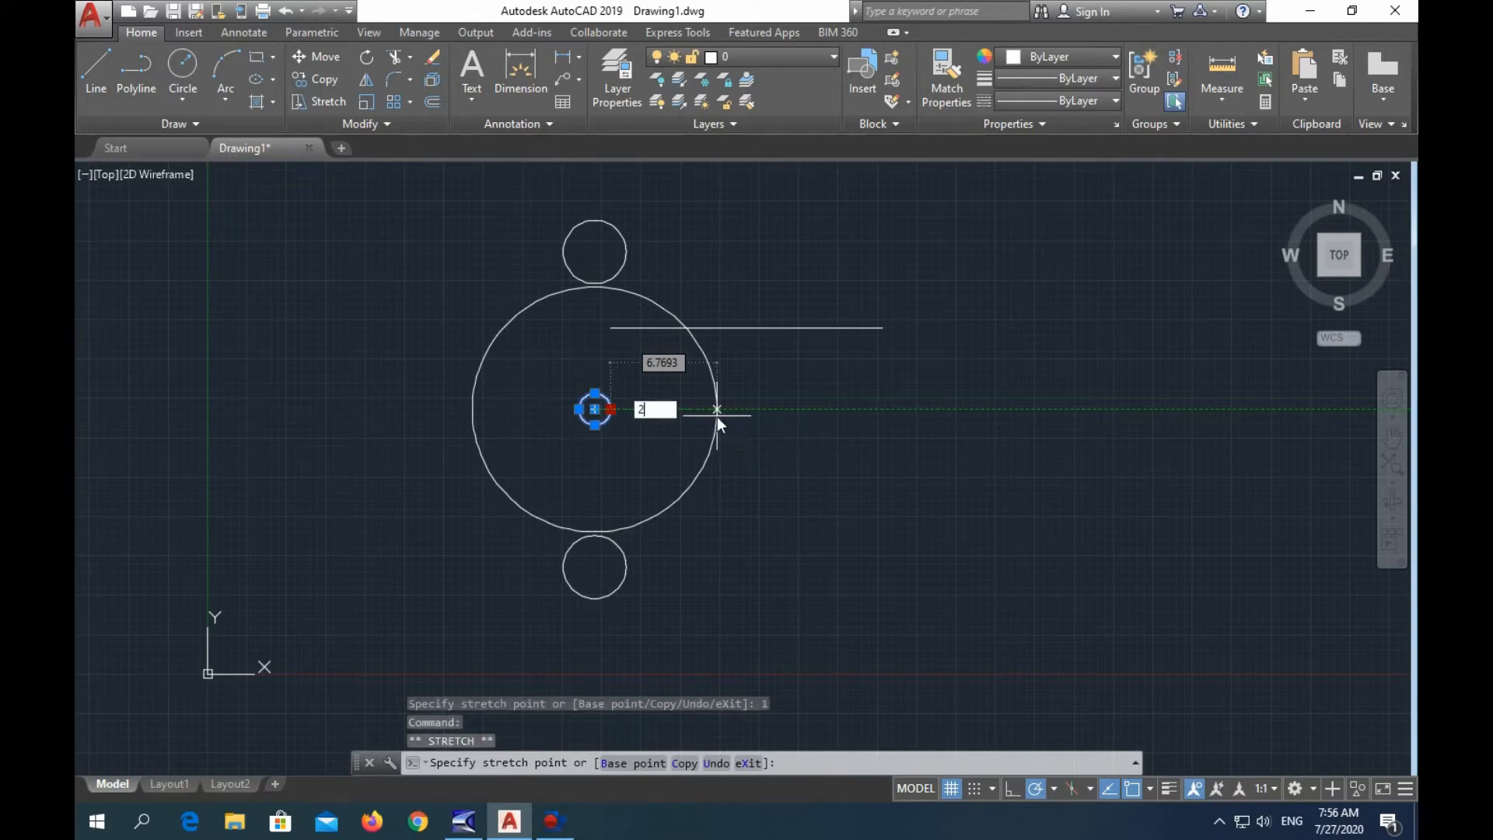
{"action": "key", "text": "Return"}
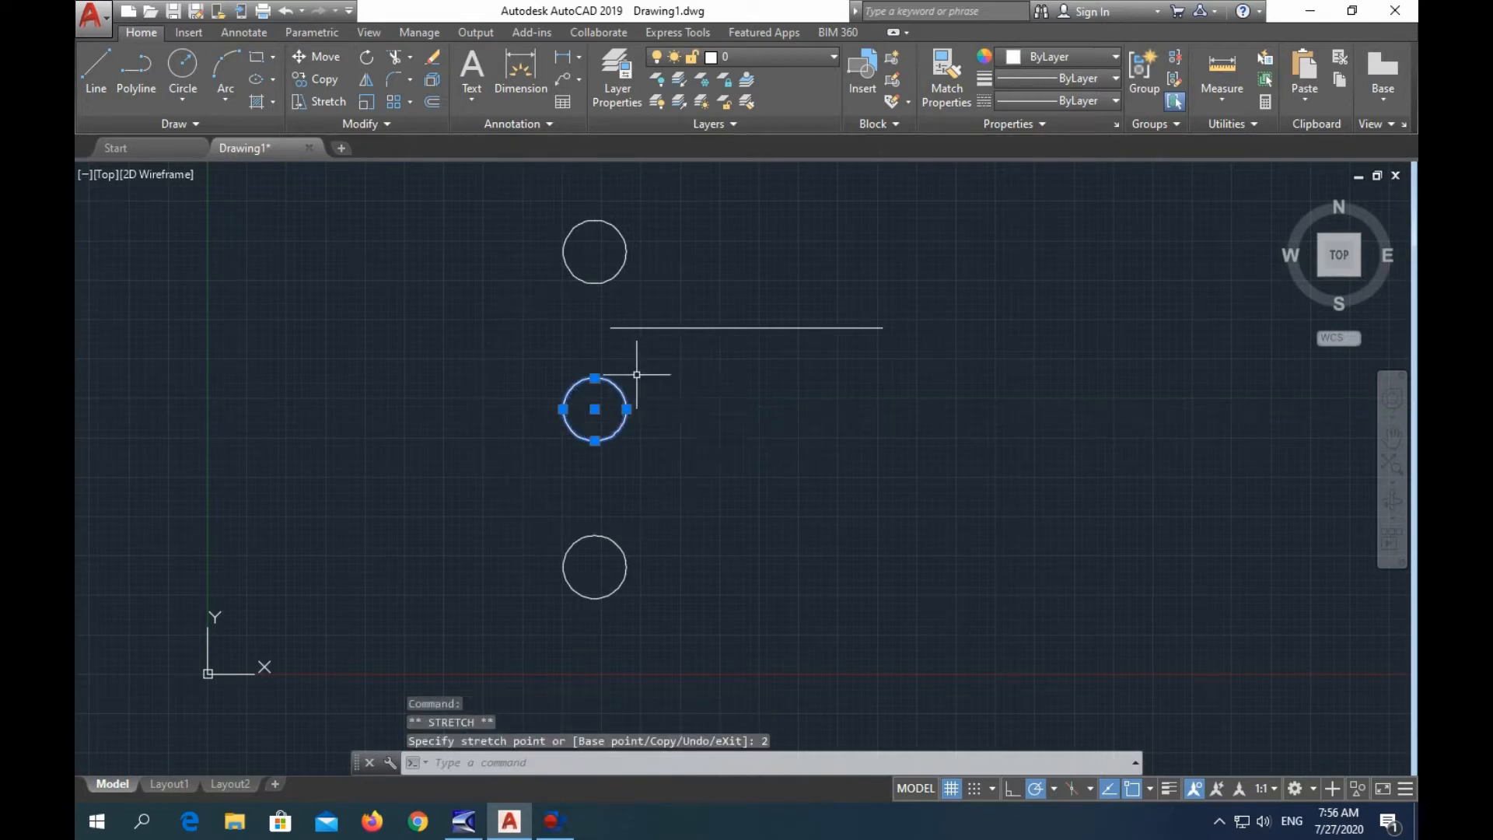
{"action": "key", "text": "Escape"}
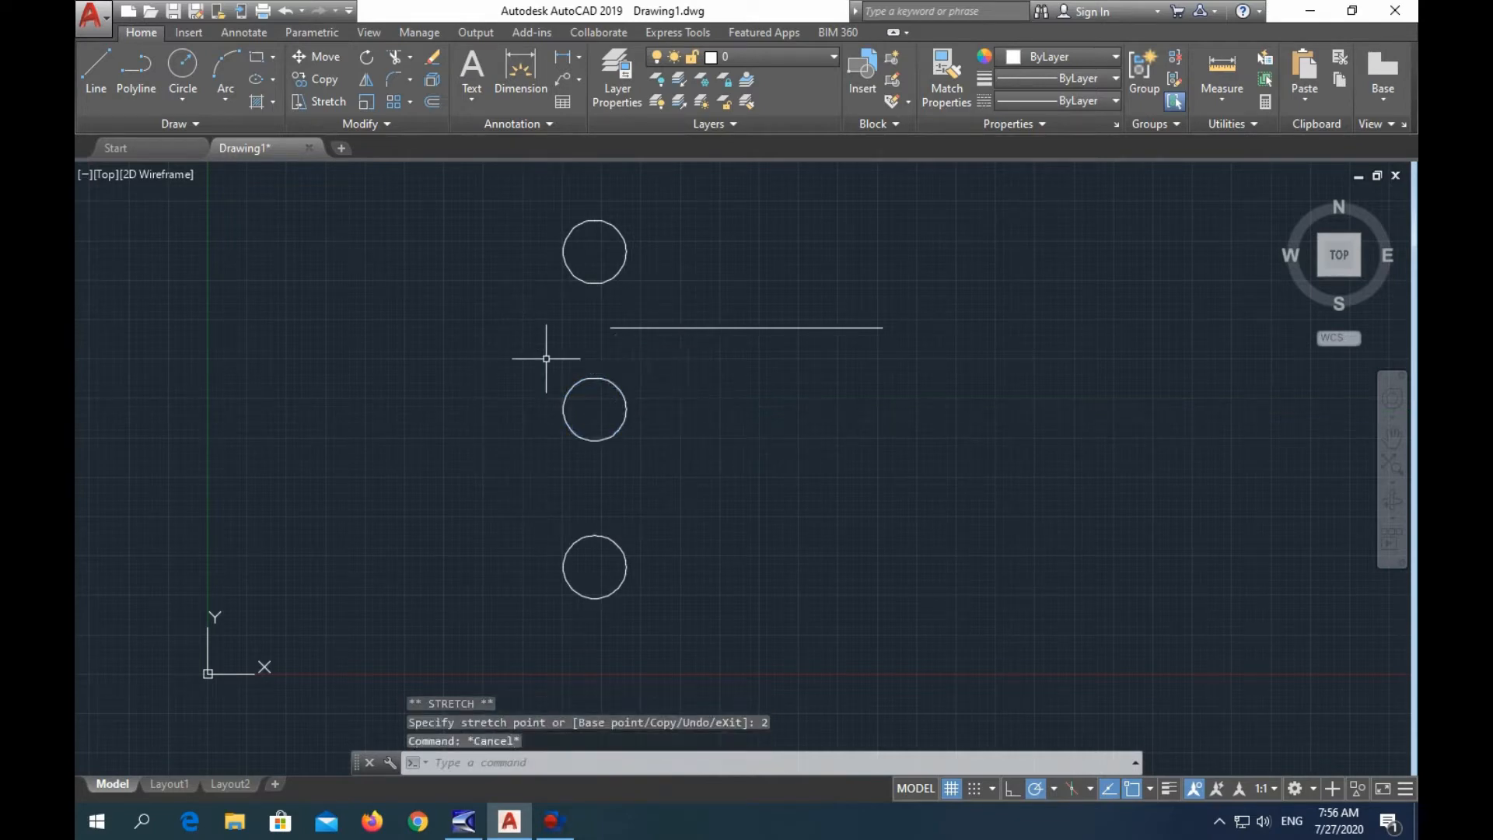
{"action": "left_click", "coordinate": [623, 408]}
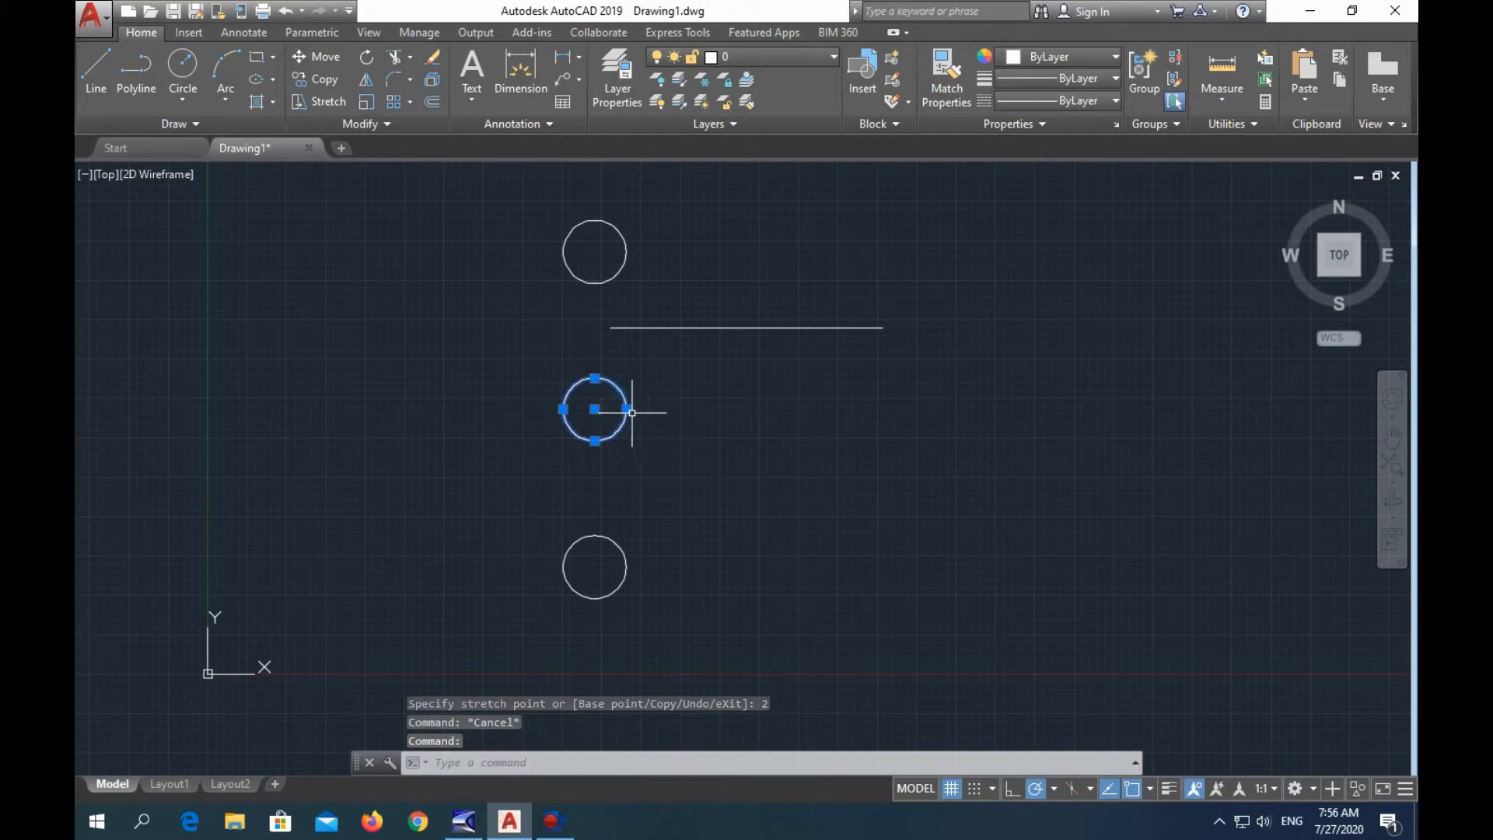
{"action": "key", "text": "Escape"}
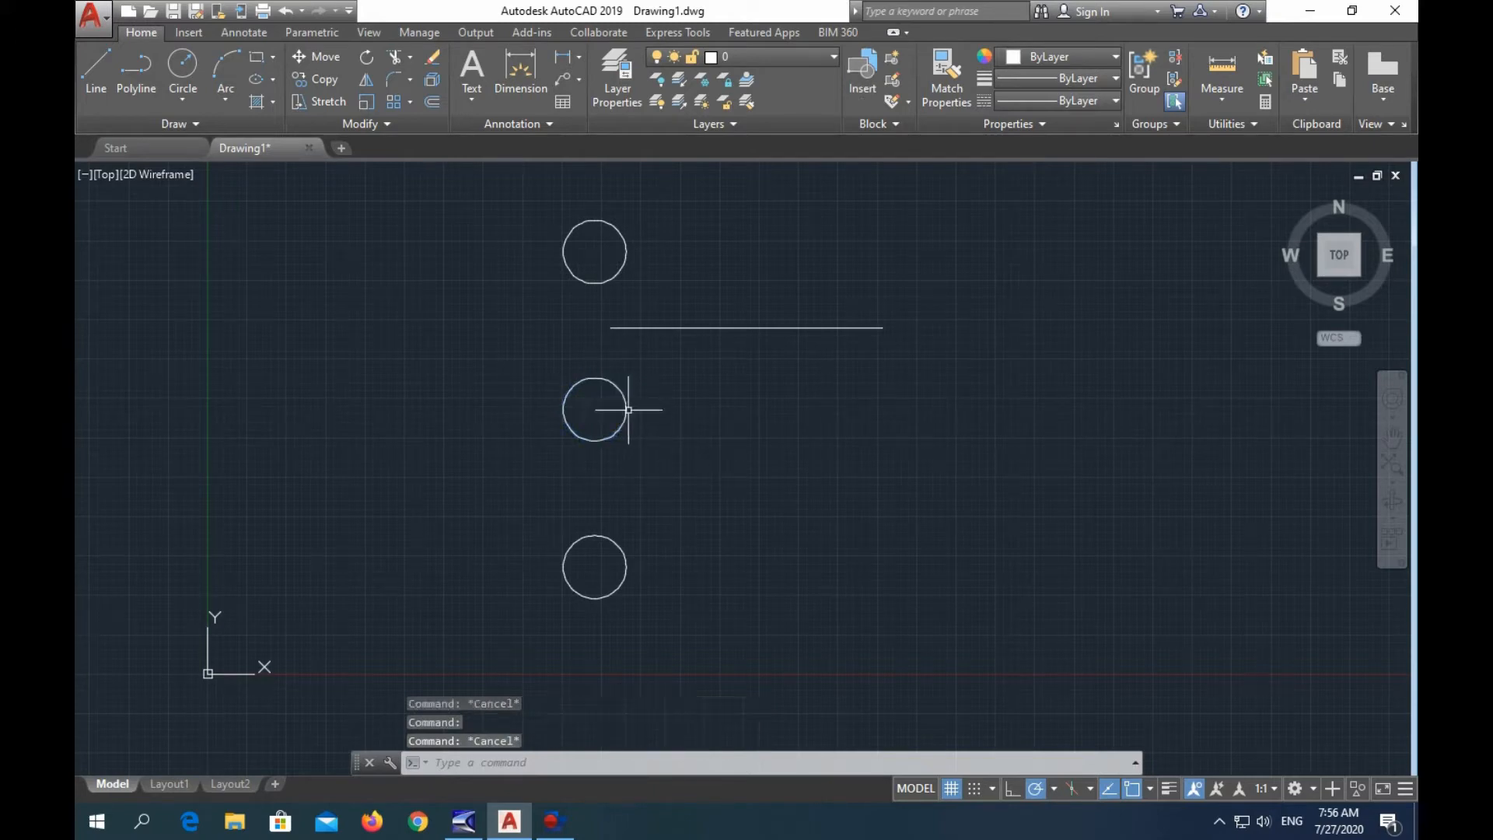
Stretch the uppermost circle from its right quadrant to a radius of 5 units.
{"action": "left_click", "coordinate": [622, 263]}
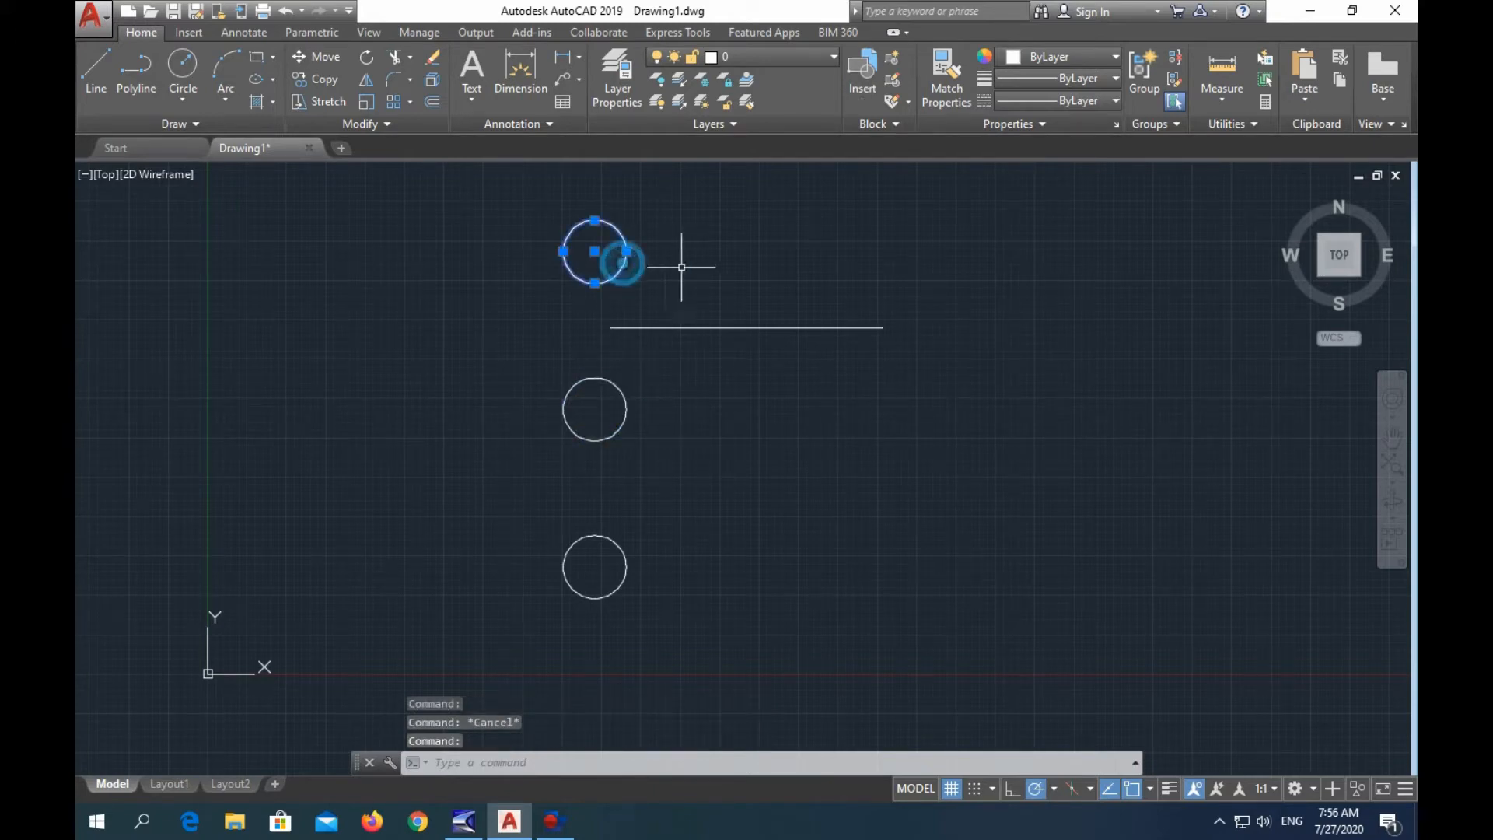
{"action": "left_click", "coordinate": [626, 251]}
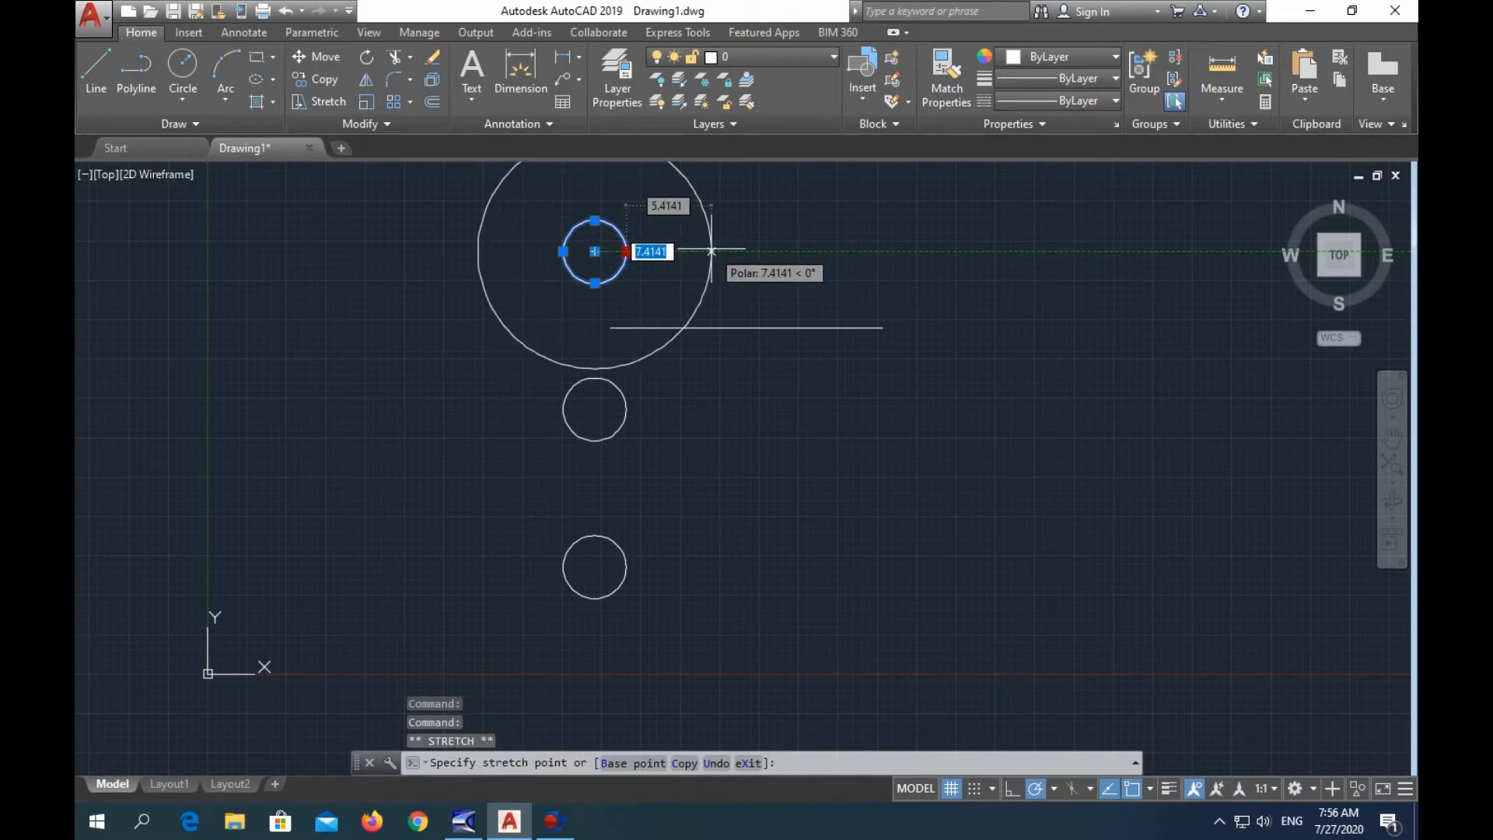
{"action": "type", "text": "5"}
{"action": "key", "text": "Return"}
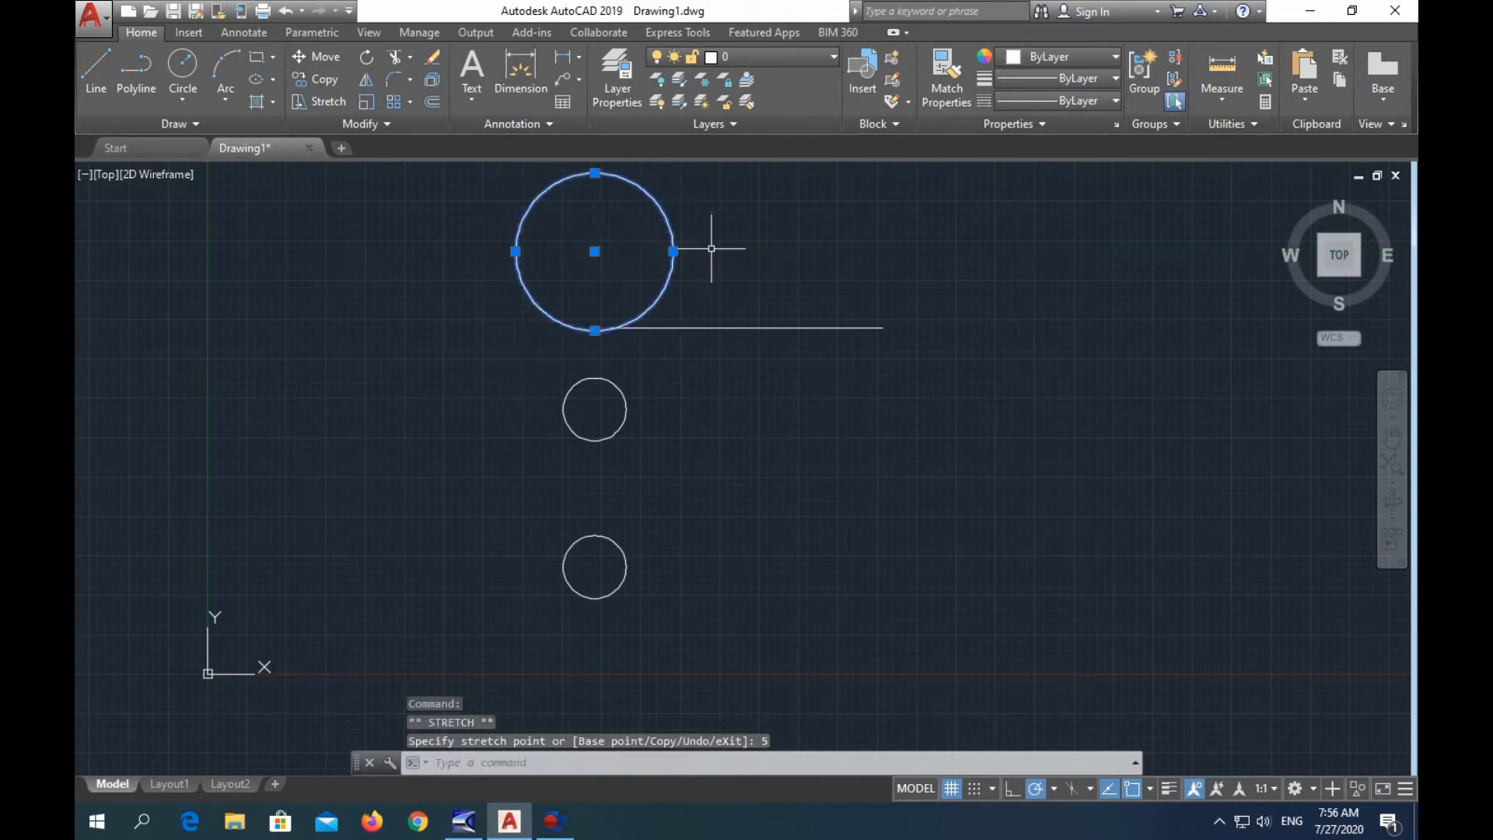
{"action": "key", "text": "Escape"}
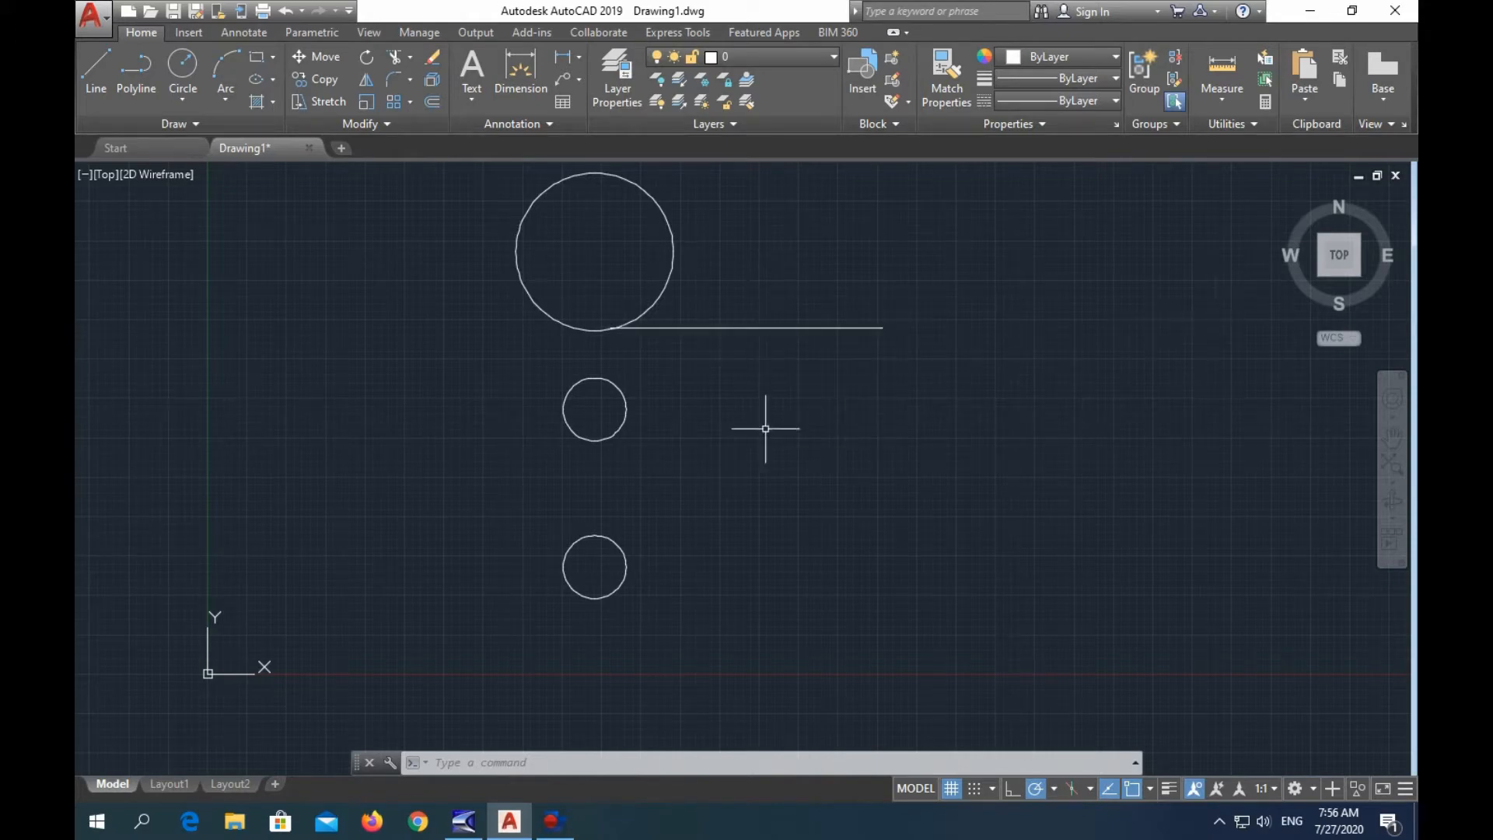
{"action": "key", "text": "Escape"}
{"action": "key", "text": "Escape"}
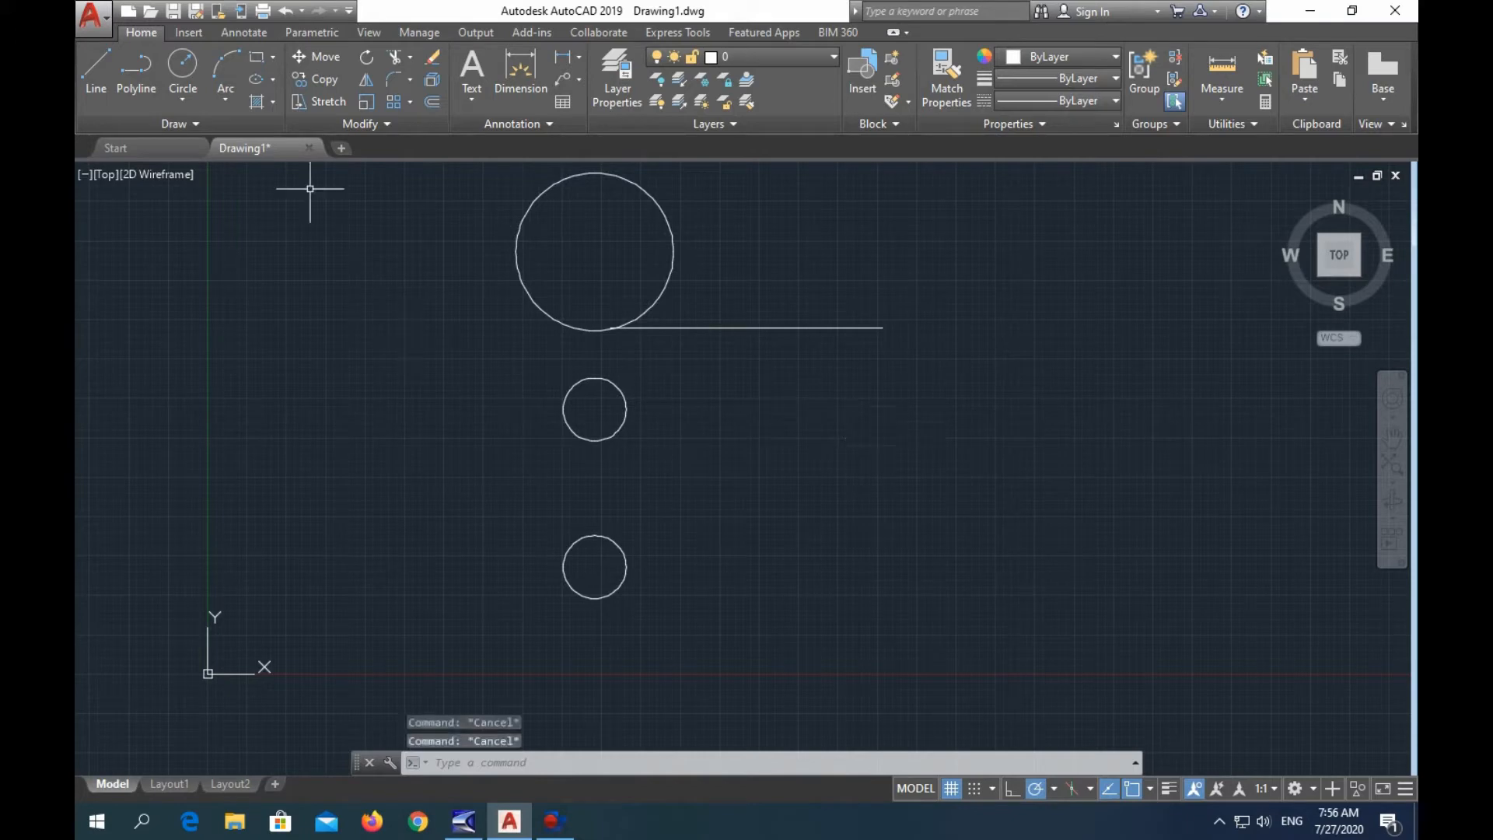
Draw a closed right triangle from three lines below the horizontal line's right end, with its right angle at the lower left.
{"action": "left_click", "coordinate": [101, 69]}
{"action": "key", "text": "Escape"}
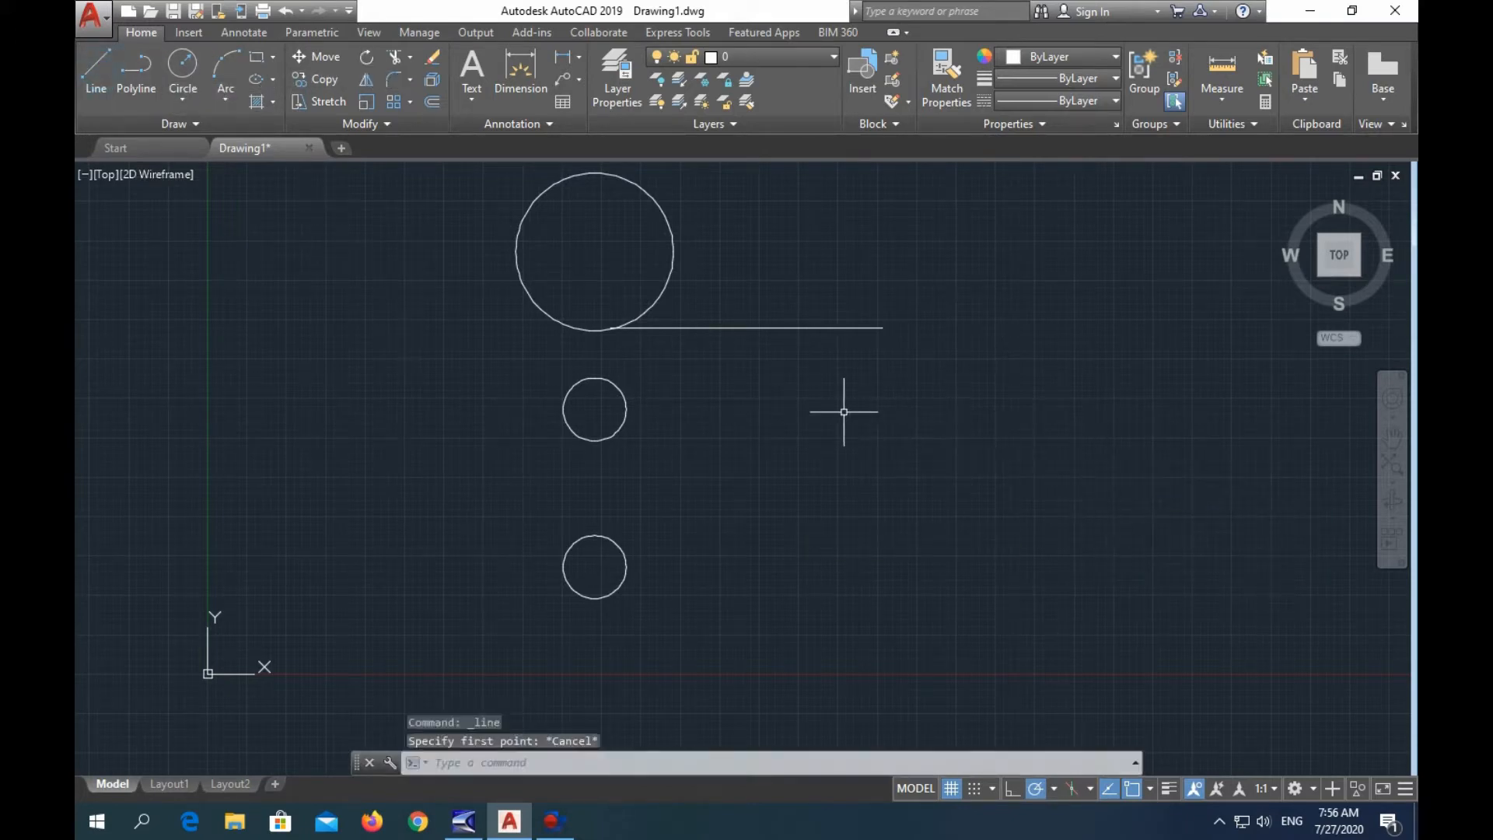
{"action": "left_click", "coordinate": [96, 65]}
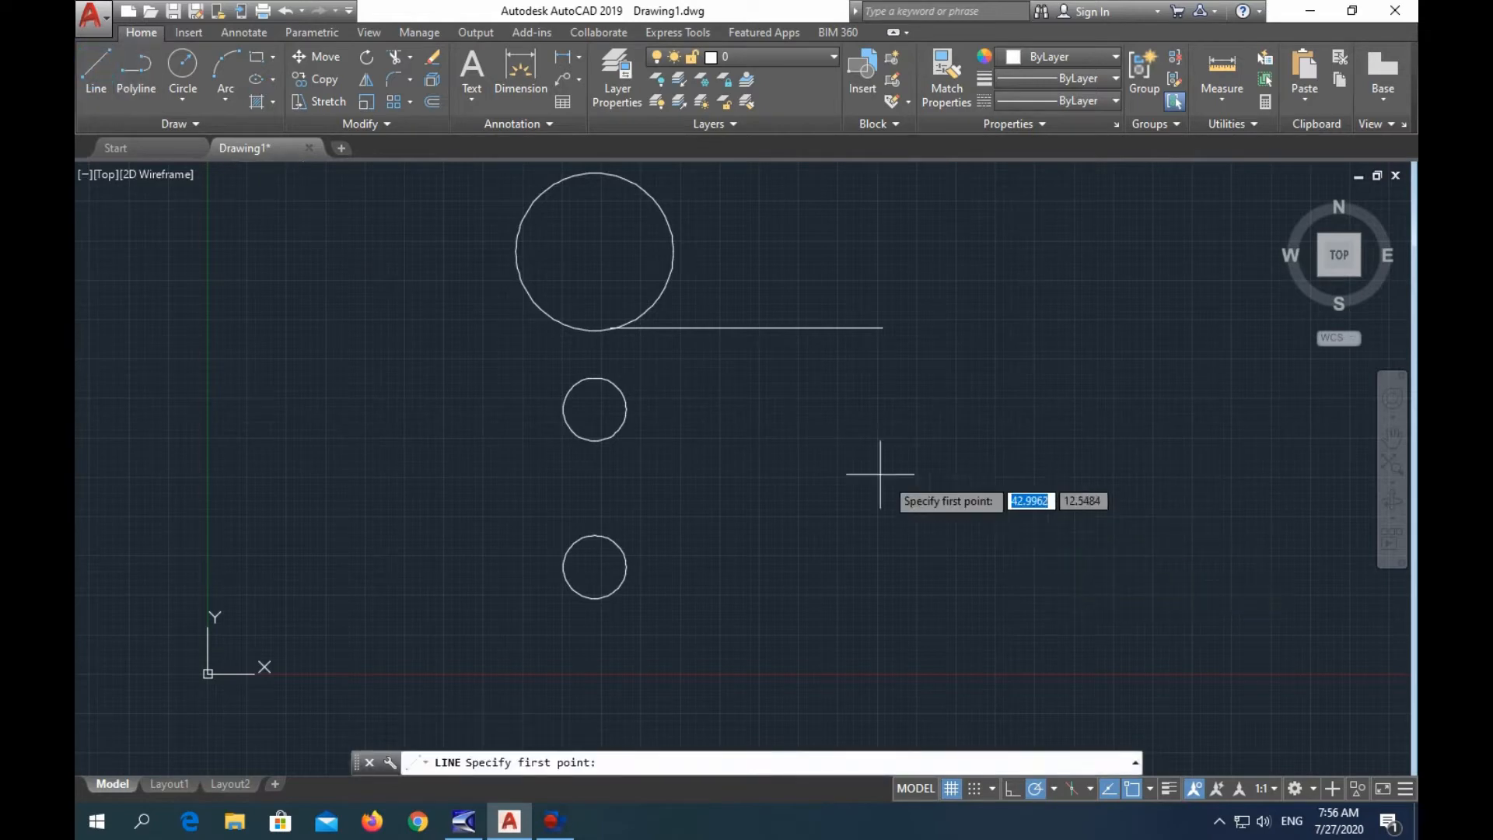
{"action": "left_click", "coordinate": [839, 416]}
{"action": "left_click", "coordinate": [839, 563]}
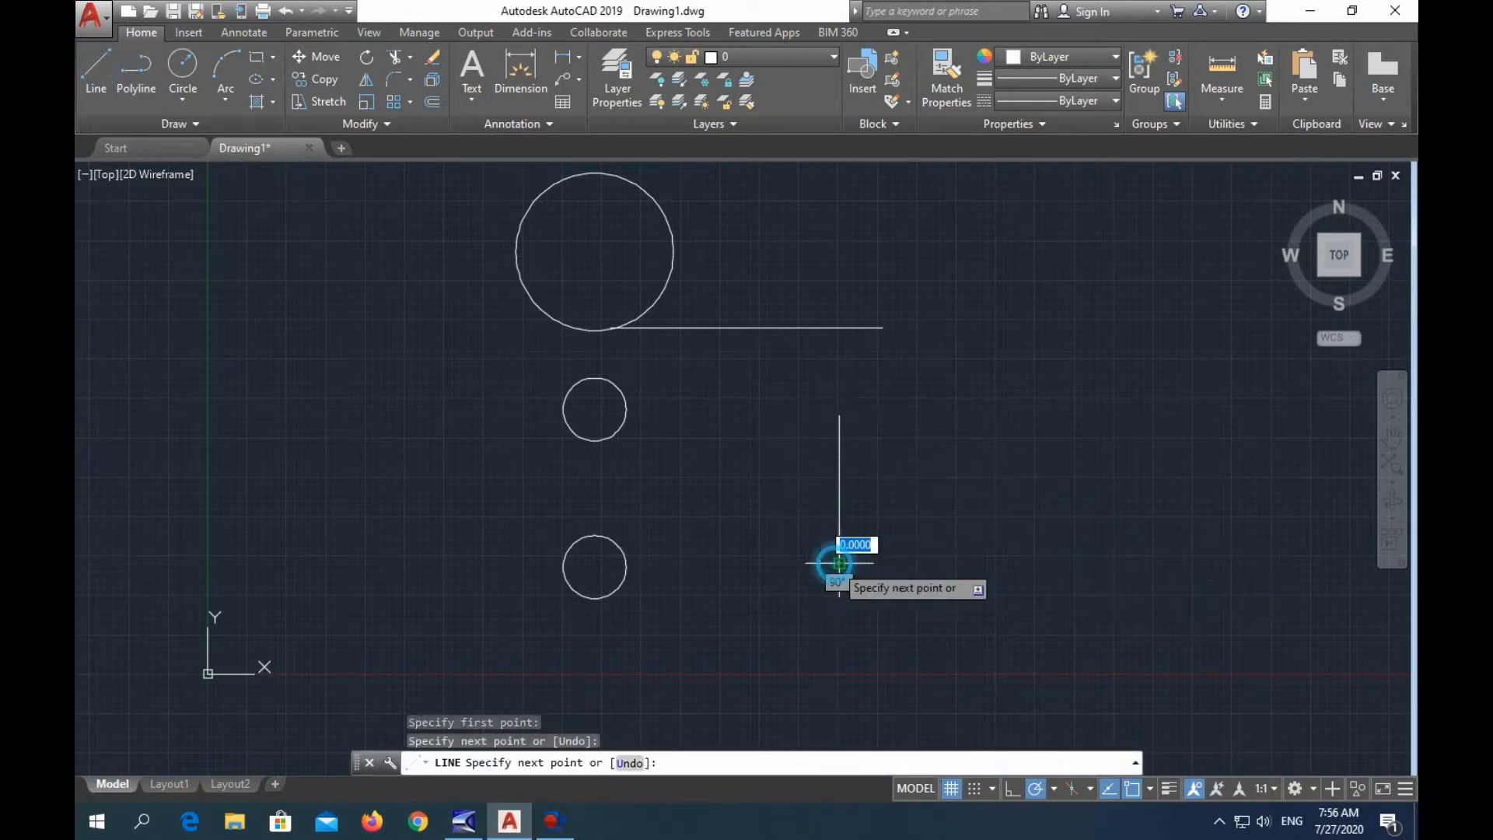
{"action": "left_click", "coordinate": [983, 562]}
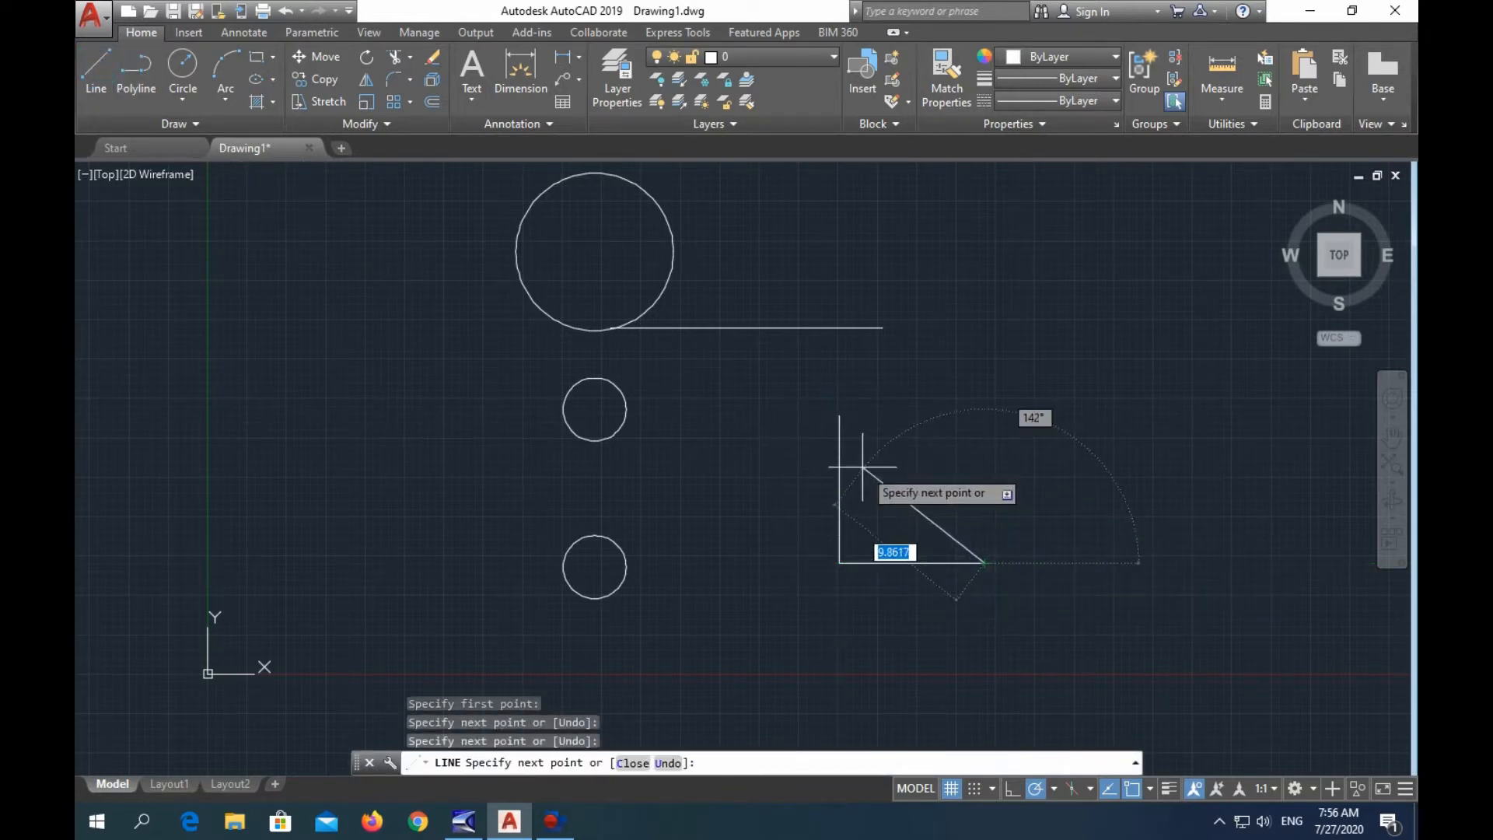
{"action": "left_click", "coordinate": [840, 416]}
{"action": "key", "text": "Escape"}
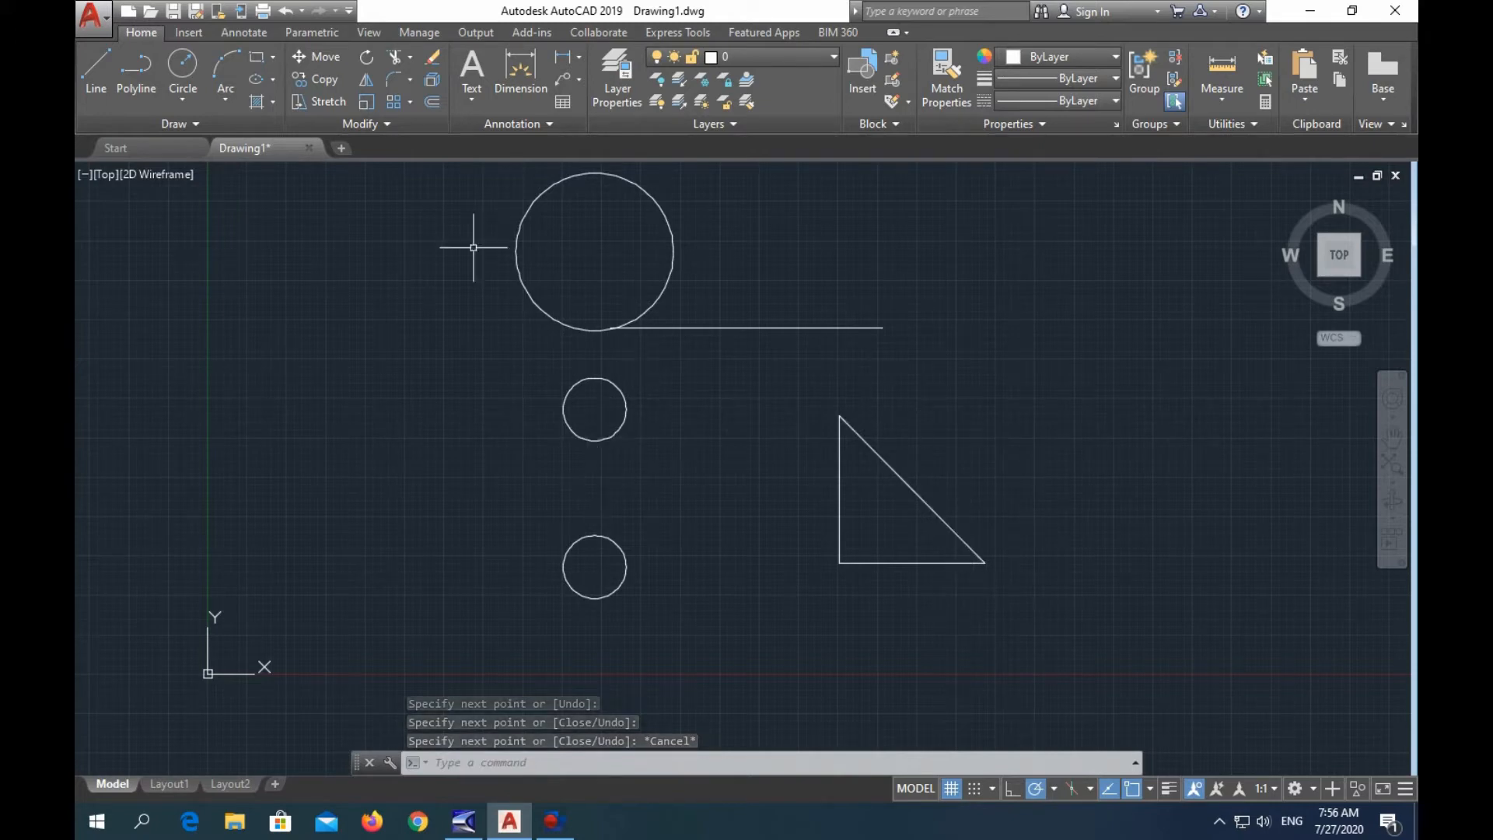
Rotate the whole triangle by 90 degrees about its right-angle corner.
{"action": "left_click", "coordinate": [364, 62]}
{"action": "left_click", "coordinate": [790, 383]}
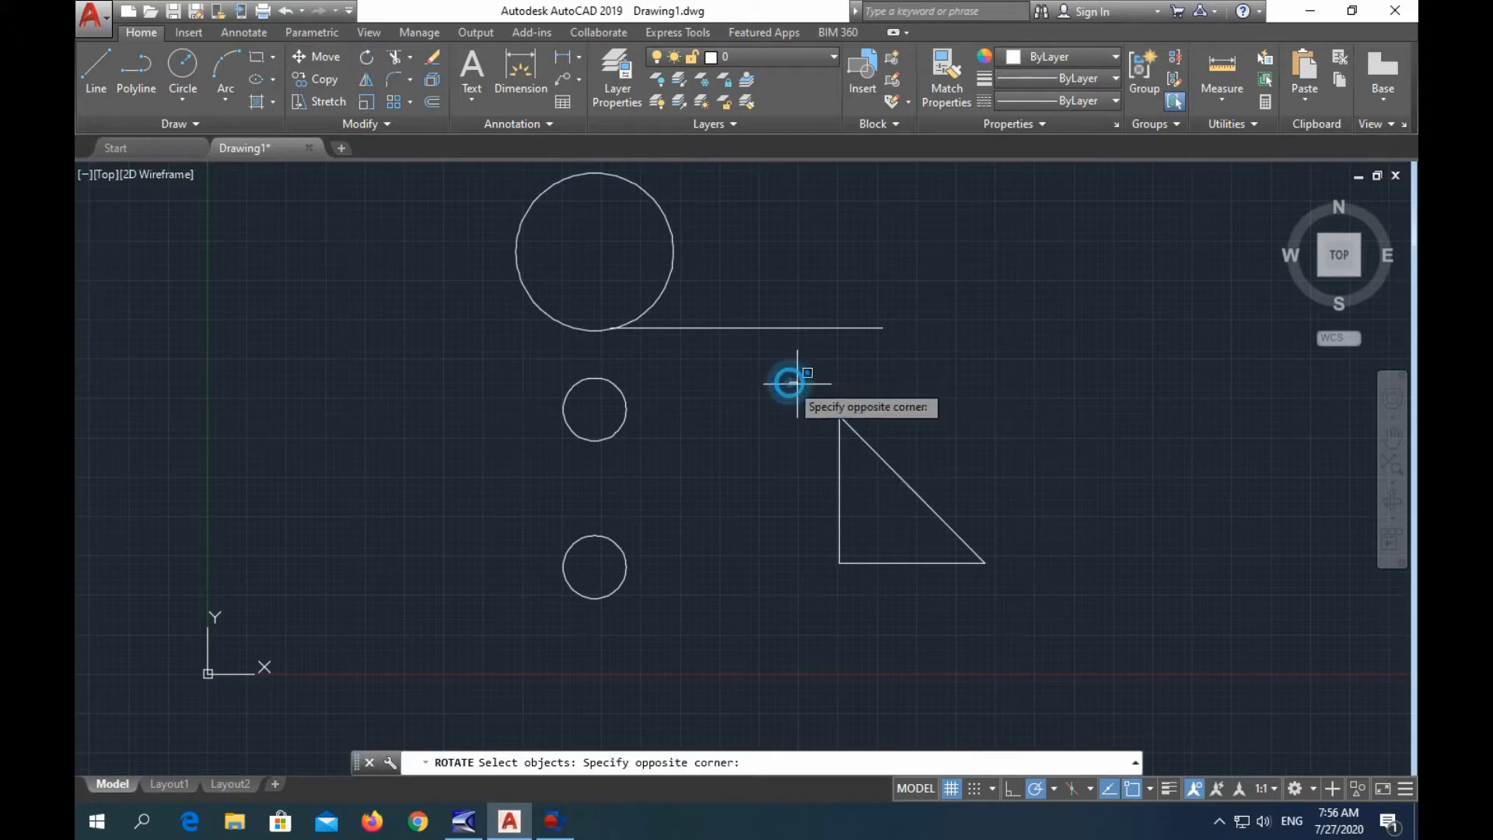
{"action": "left_click", "coordinate": [1057, 634]}
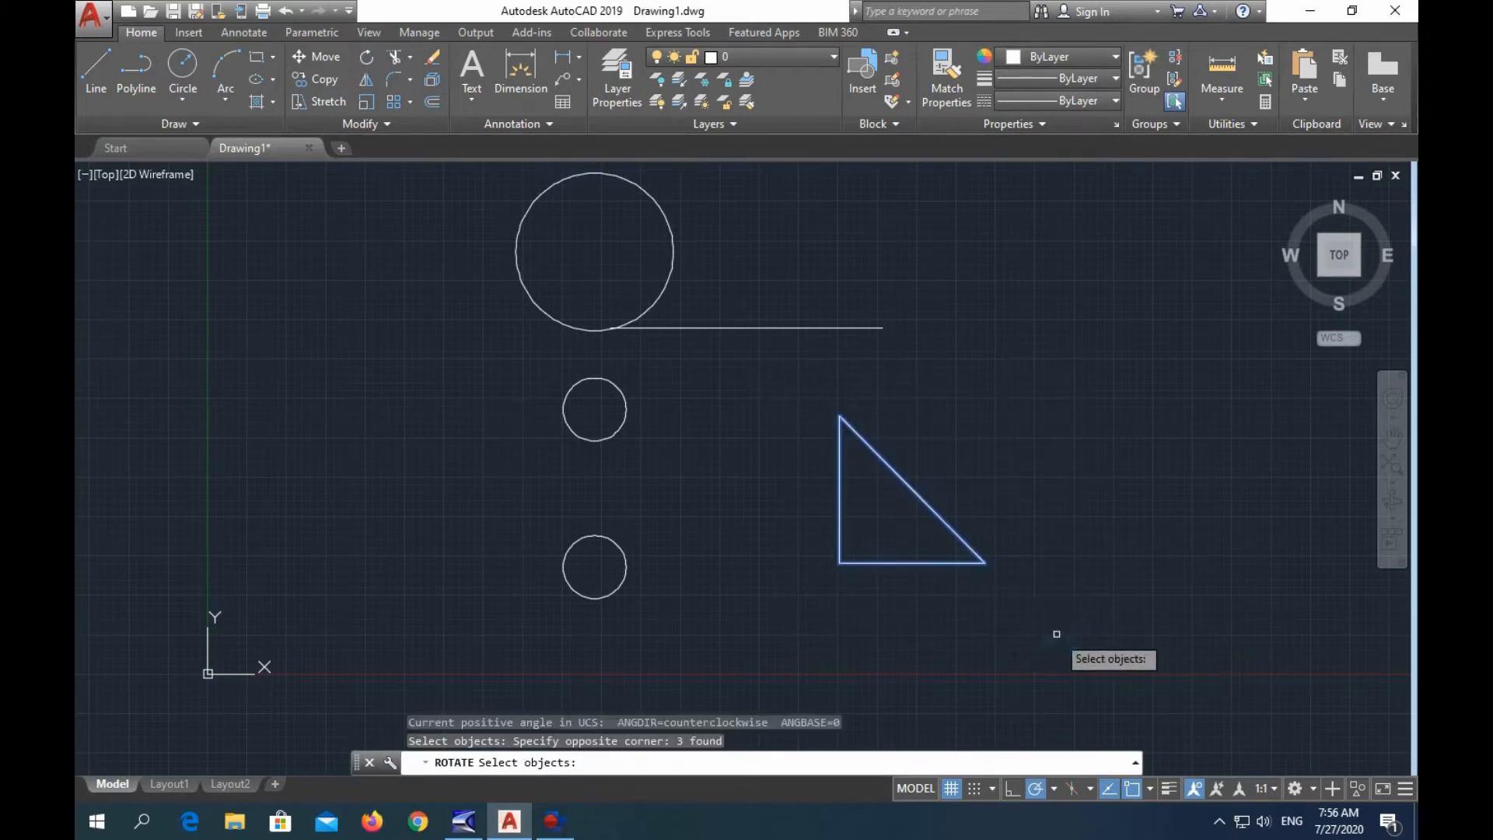
{"action": "key", "text": "Return"}
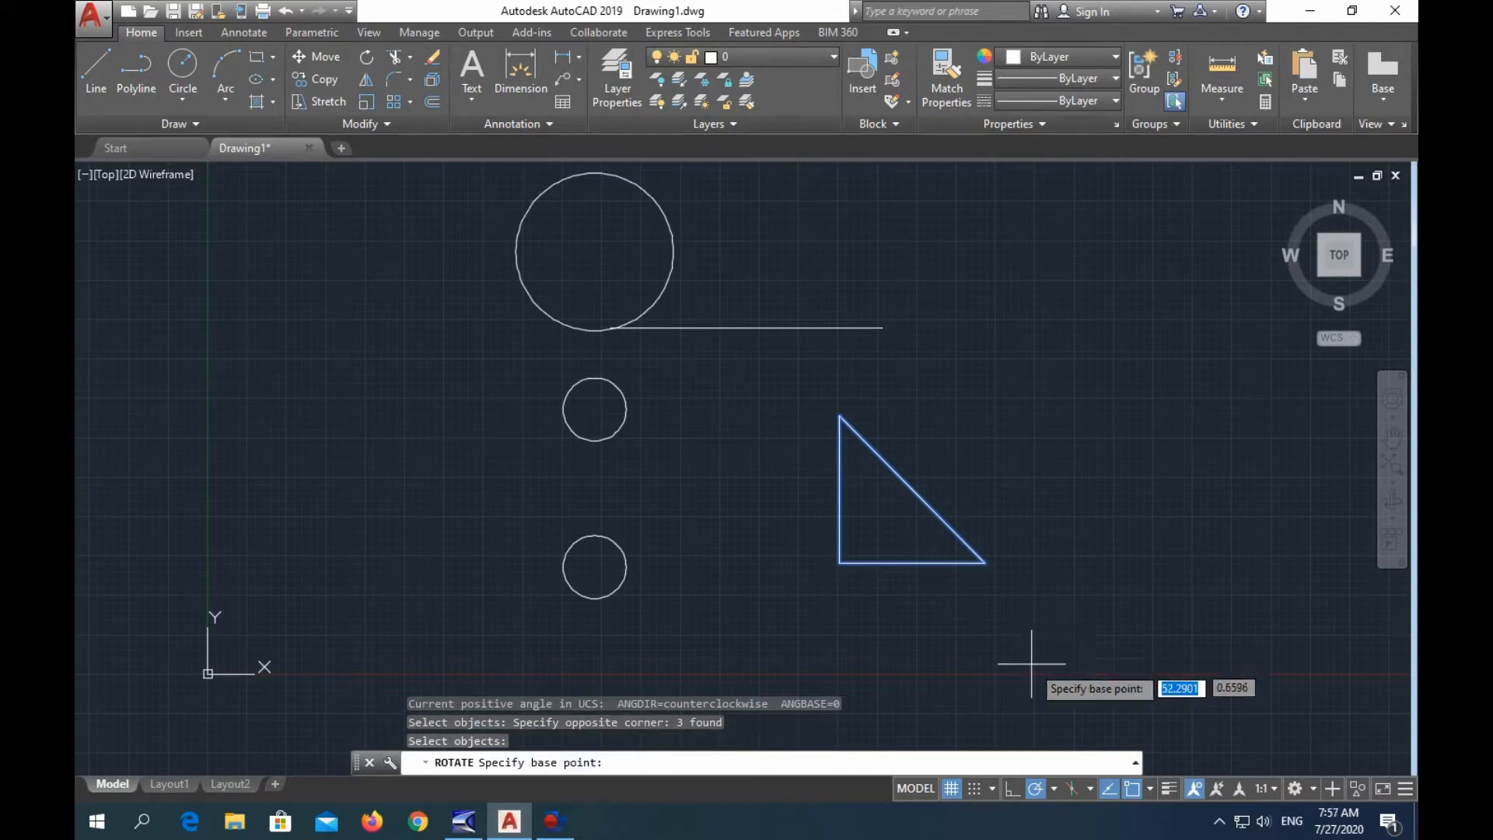
{"action": "left_click", "coordinate": [839, 562]}
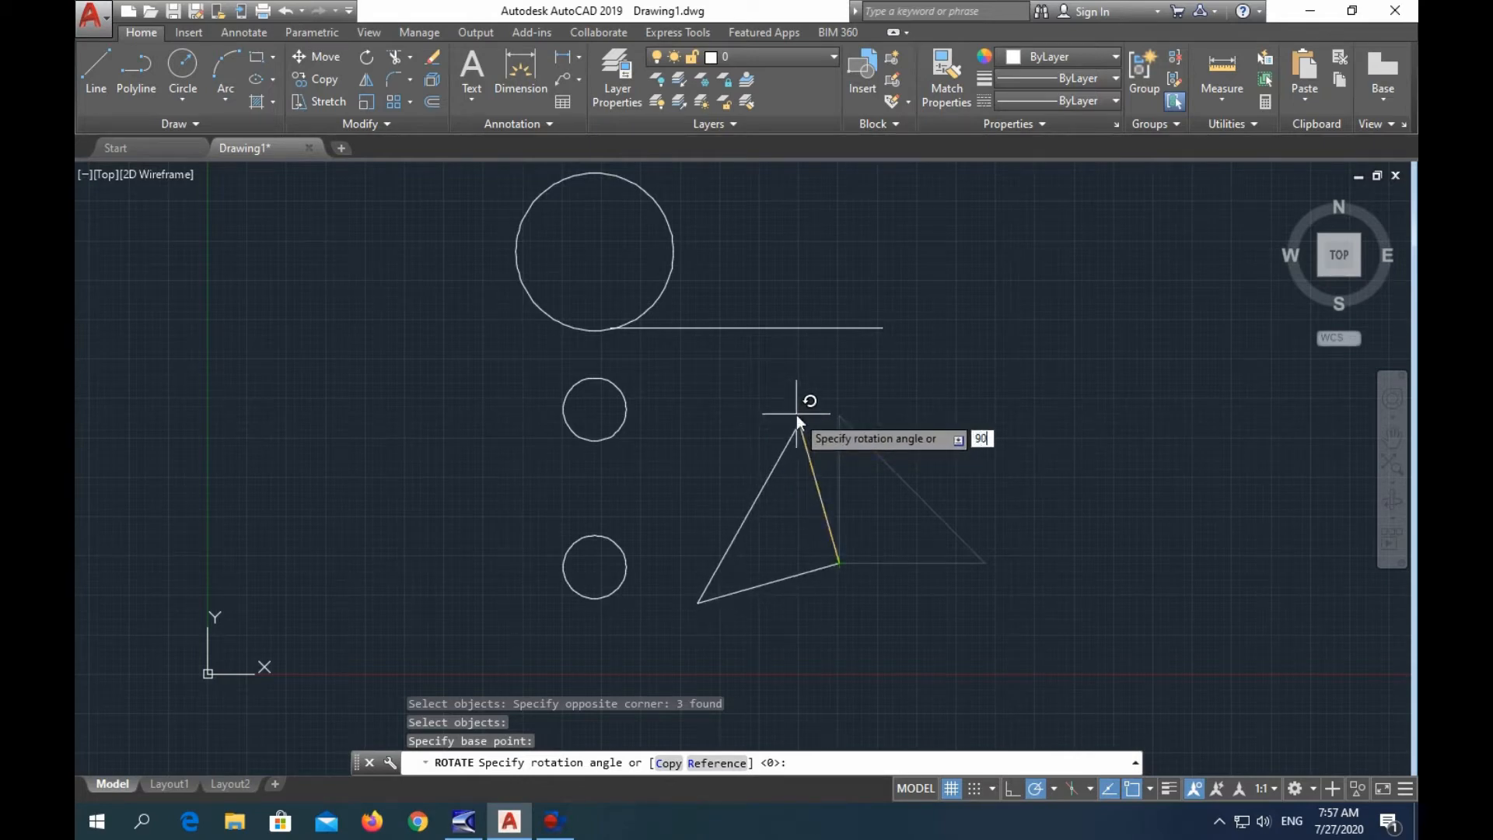
{"action": "key", "text": "Return"}
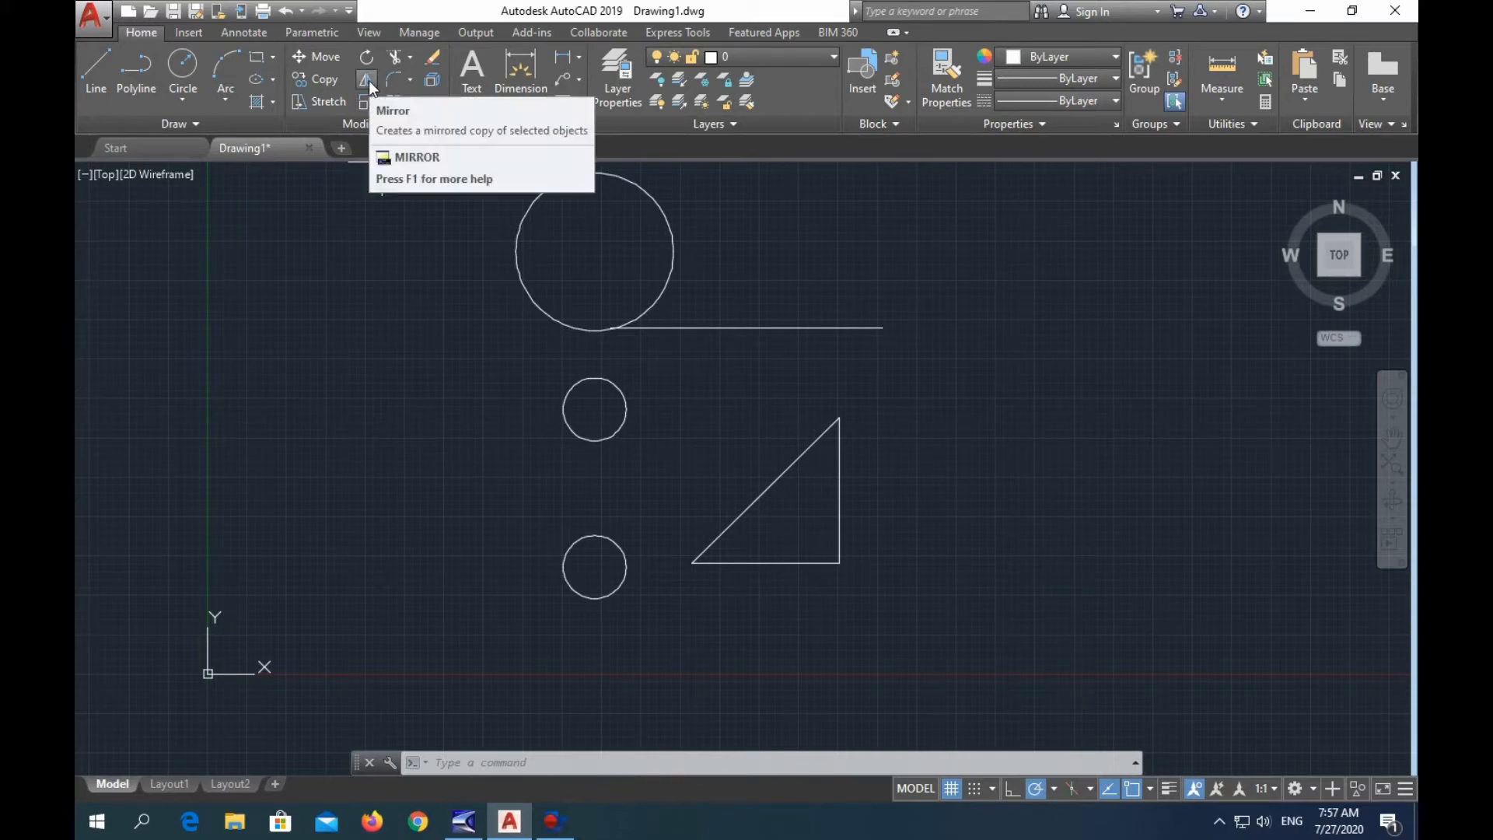
Draw a vertical line just right of the triangle, extending slightly above and below it.
{"action": "left_click", "coordinate": [89, 69]}
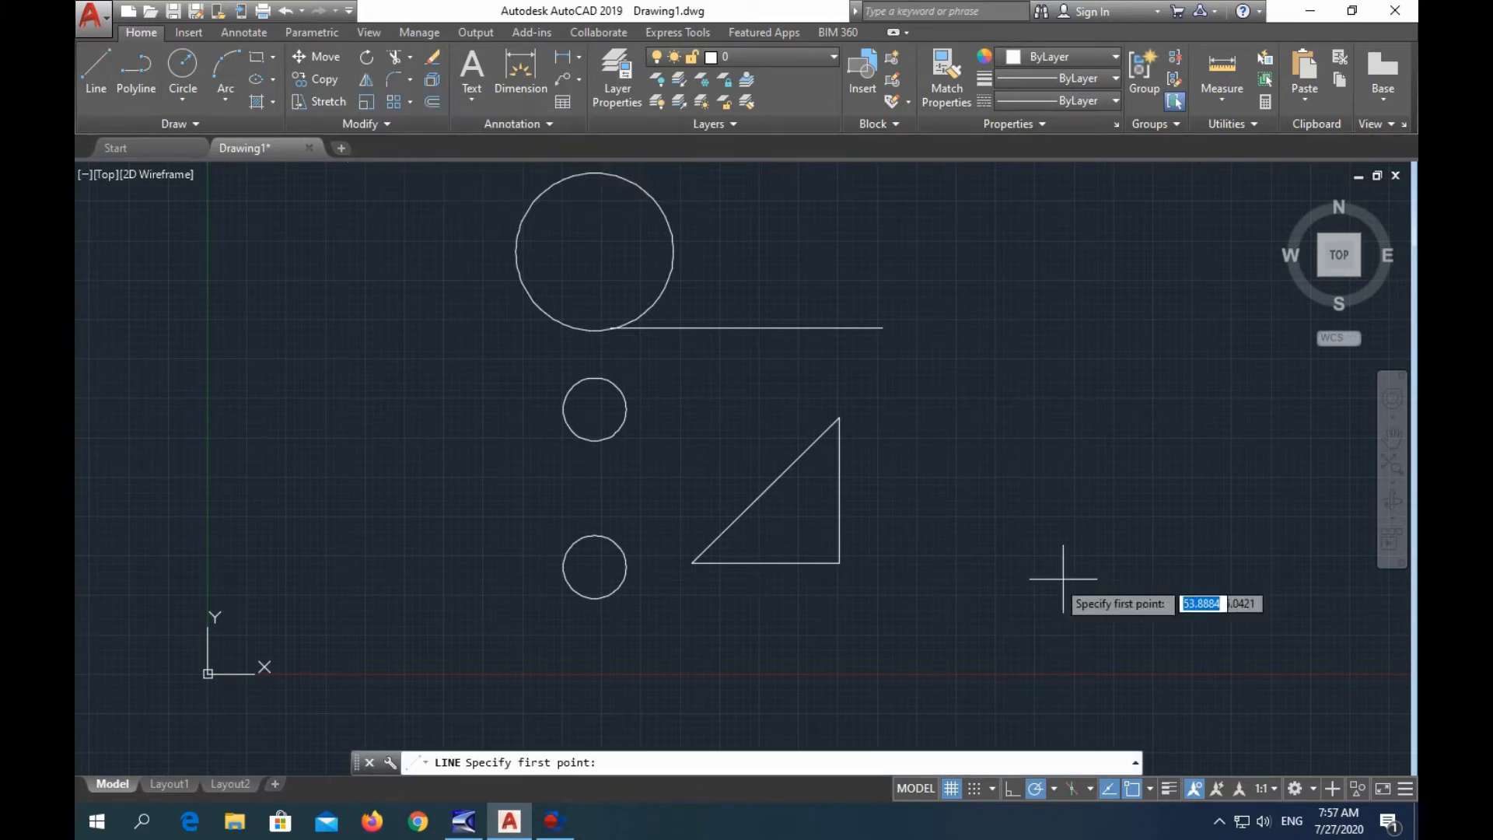
{"action": "left_click", "coordinate": [880, 387]}
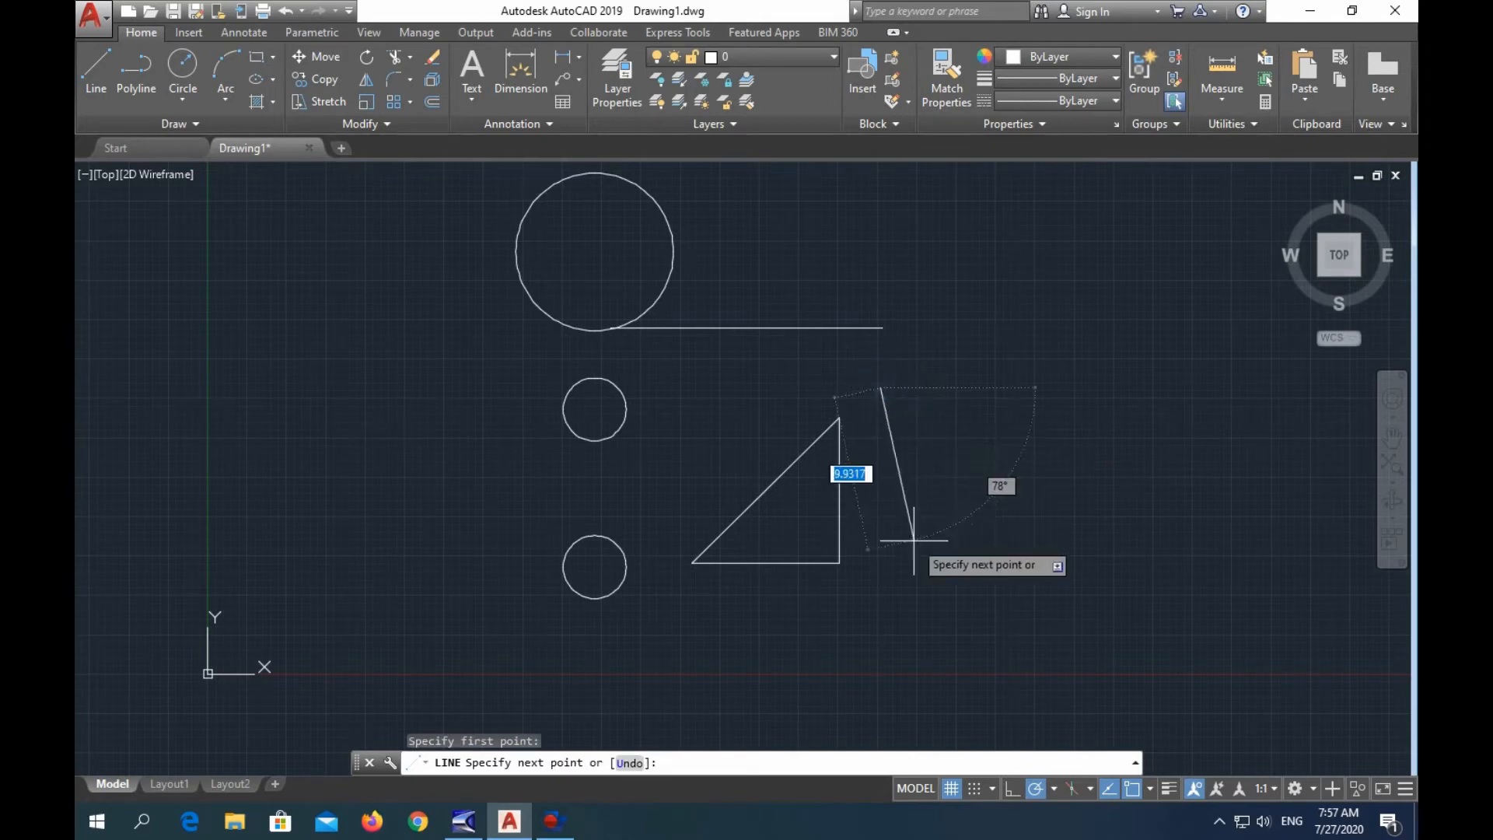
{"action": "left_click", "coordinate": [879, 618]}
{"action": "key", "text": "Escape"}
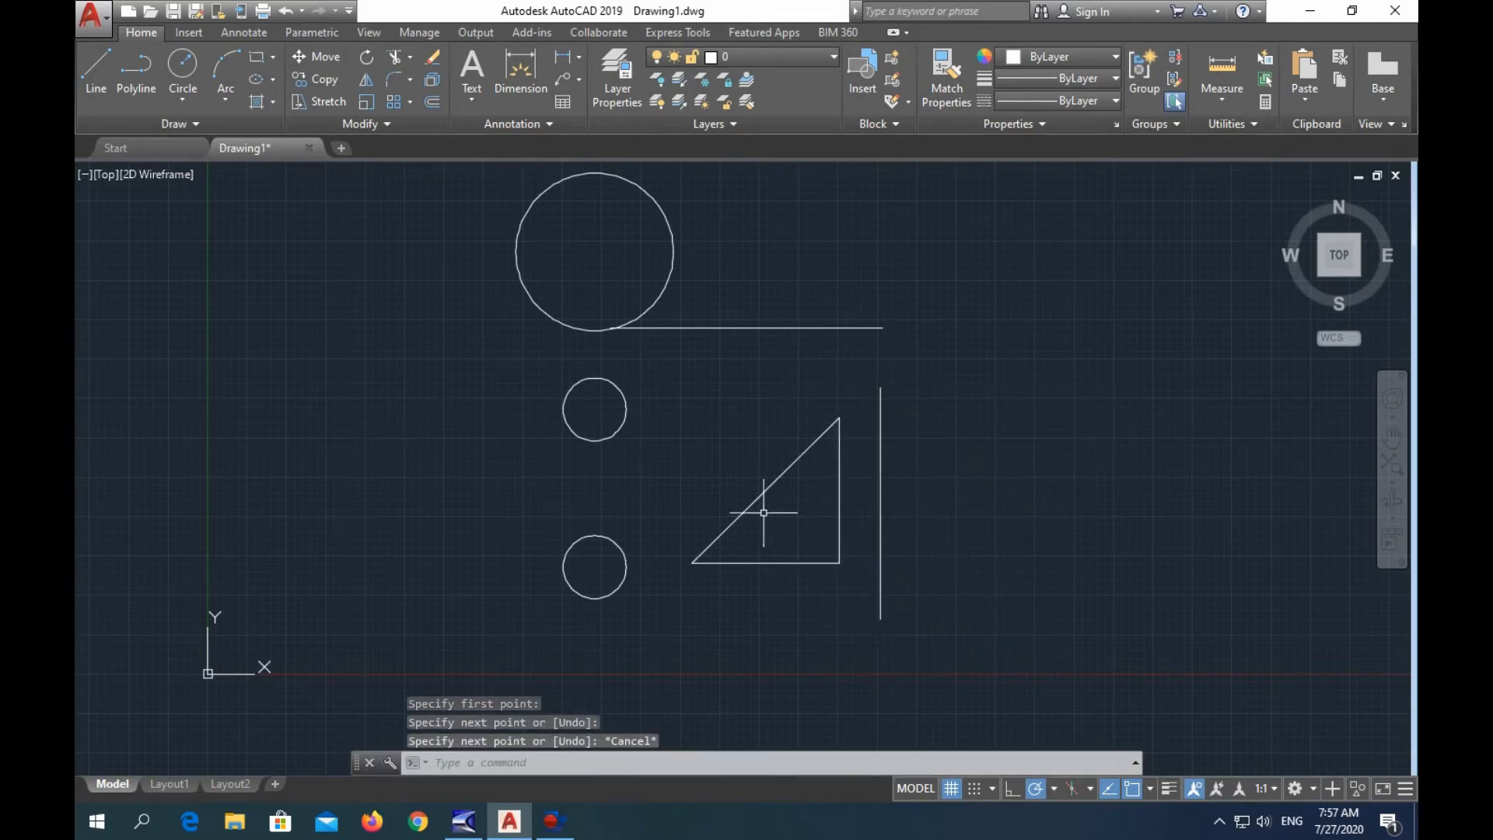
Mirror the triangle across the vertical line beside it, keeping the source triangle.
{"action": "left_click", "coordinate": [367, 79]}
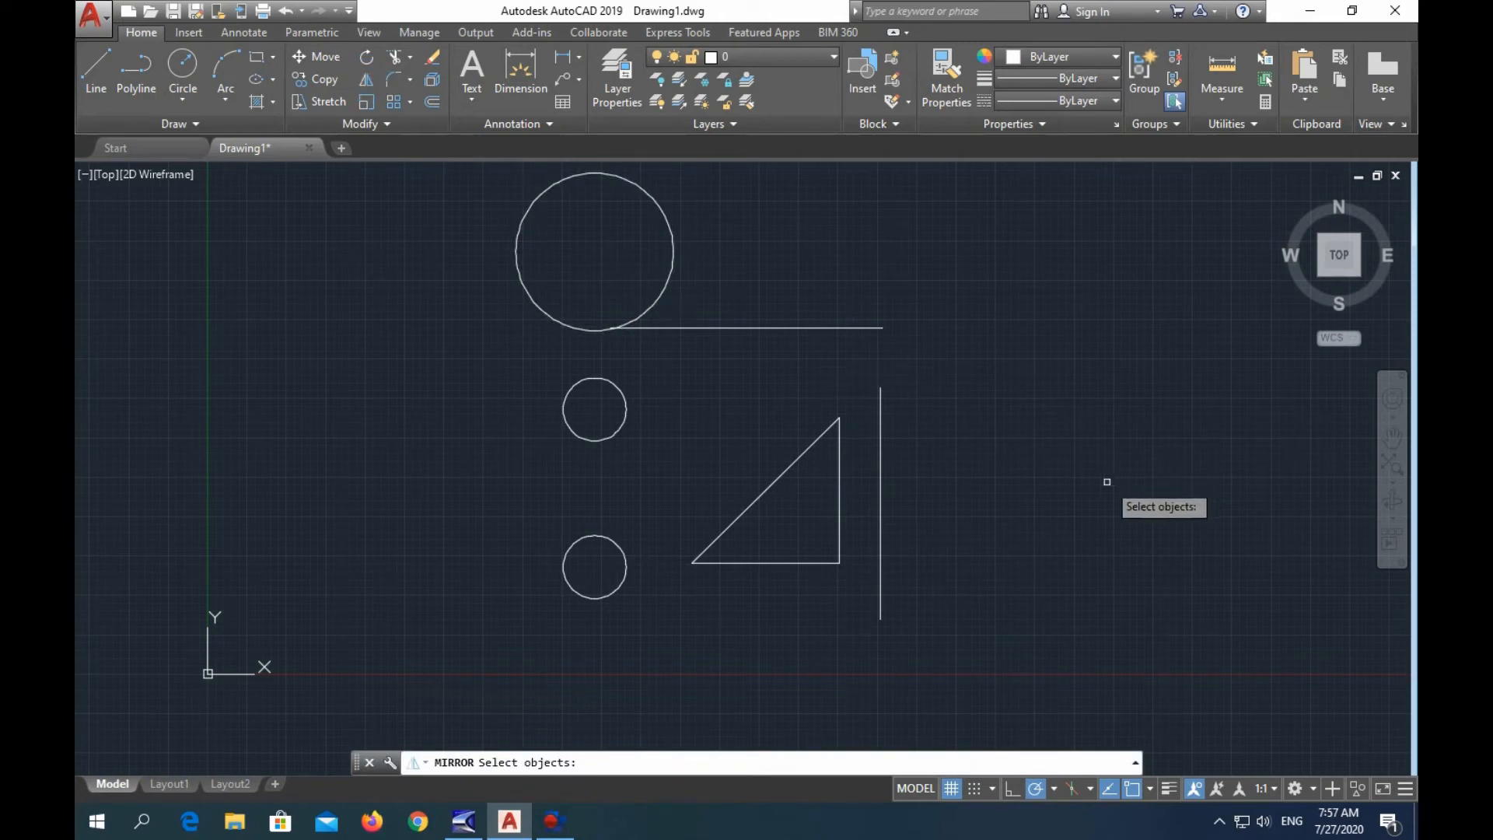
{"action": "left_click", "coordinate": [673, 378]}
{"action": "left_click", "coordinate": [857, 573]}
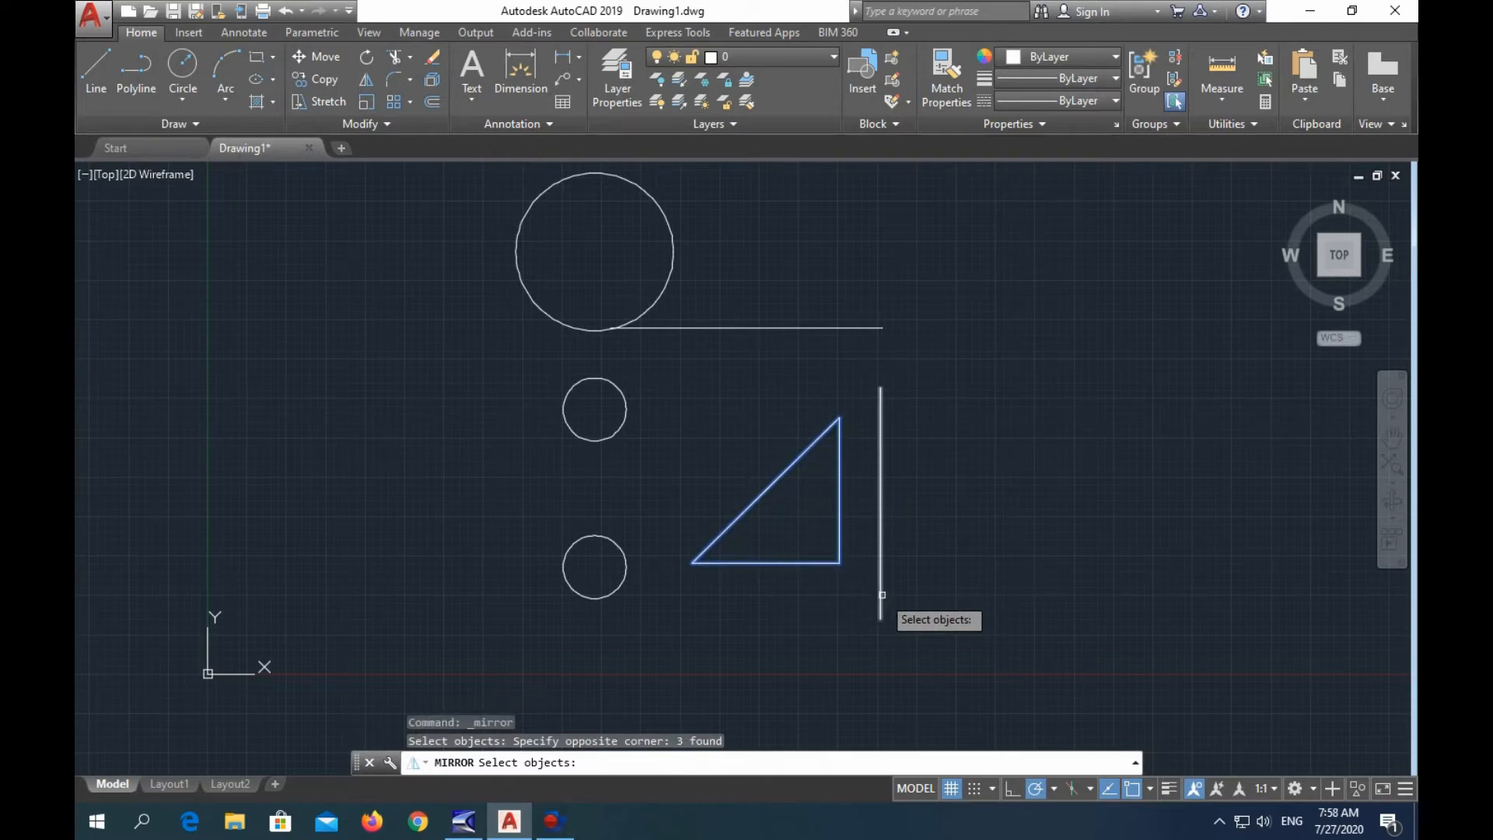
{"action": "key", "text": "Return"}
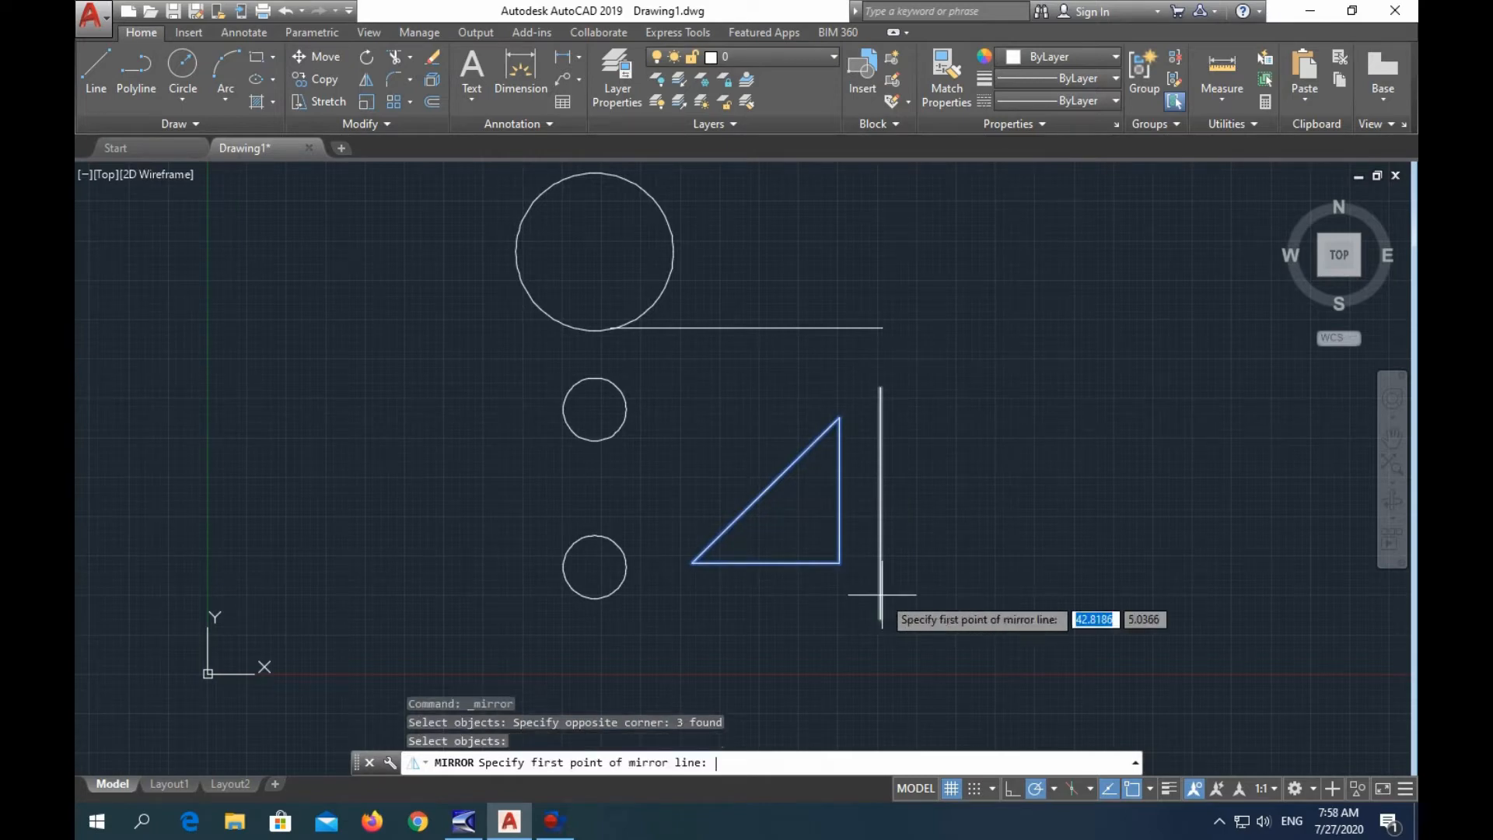
{"action": "left_click", "coordinate": [881, 387]}
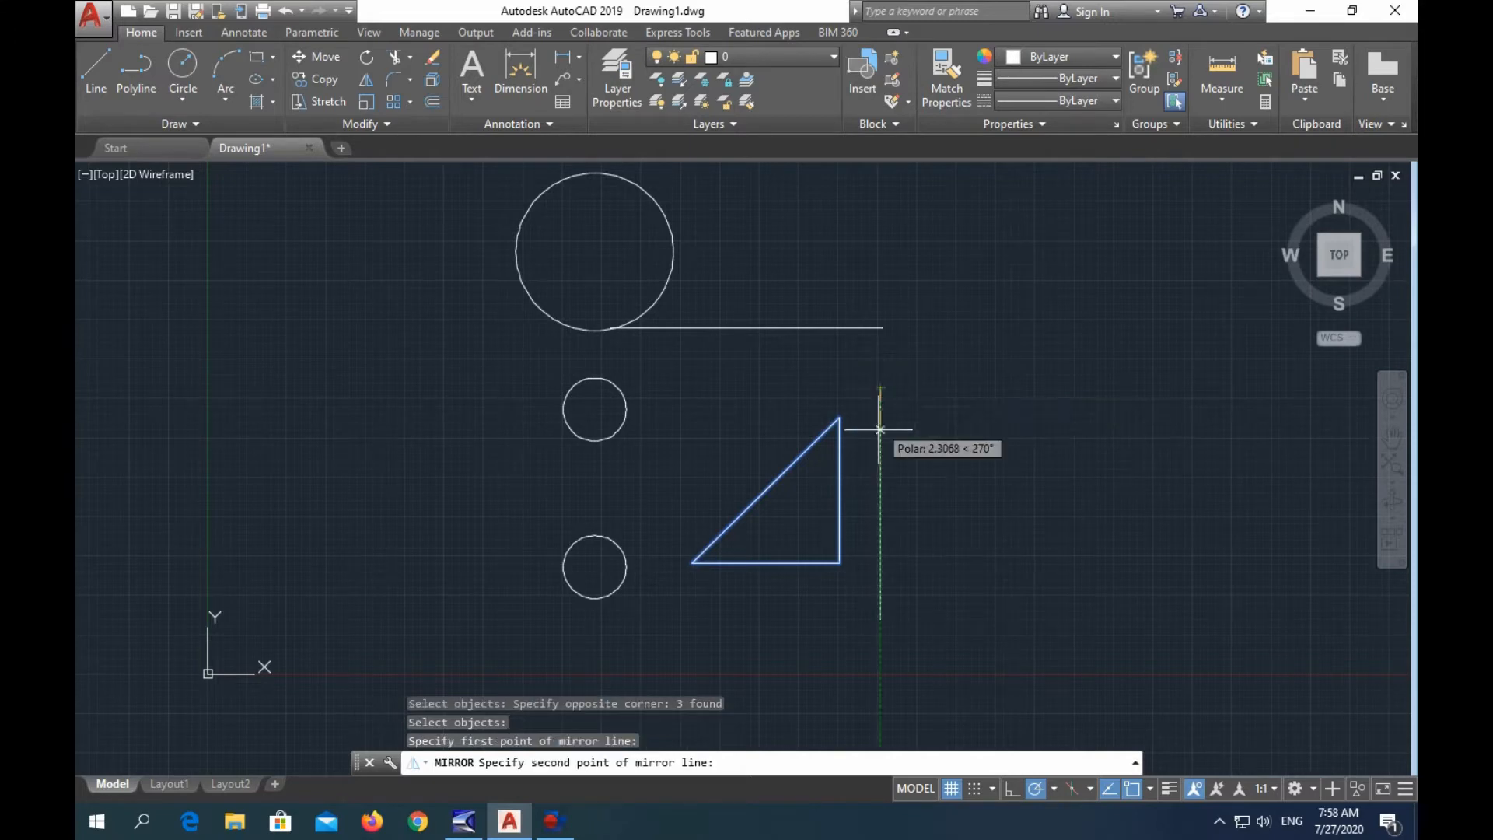
{"action": "left_click", "coordinate": [884, 621]}
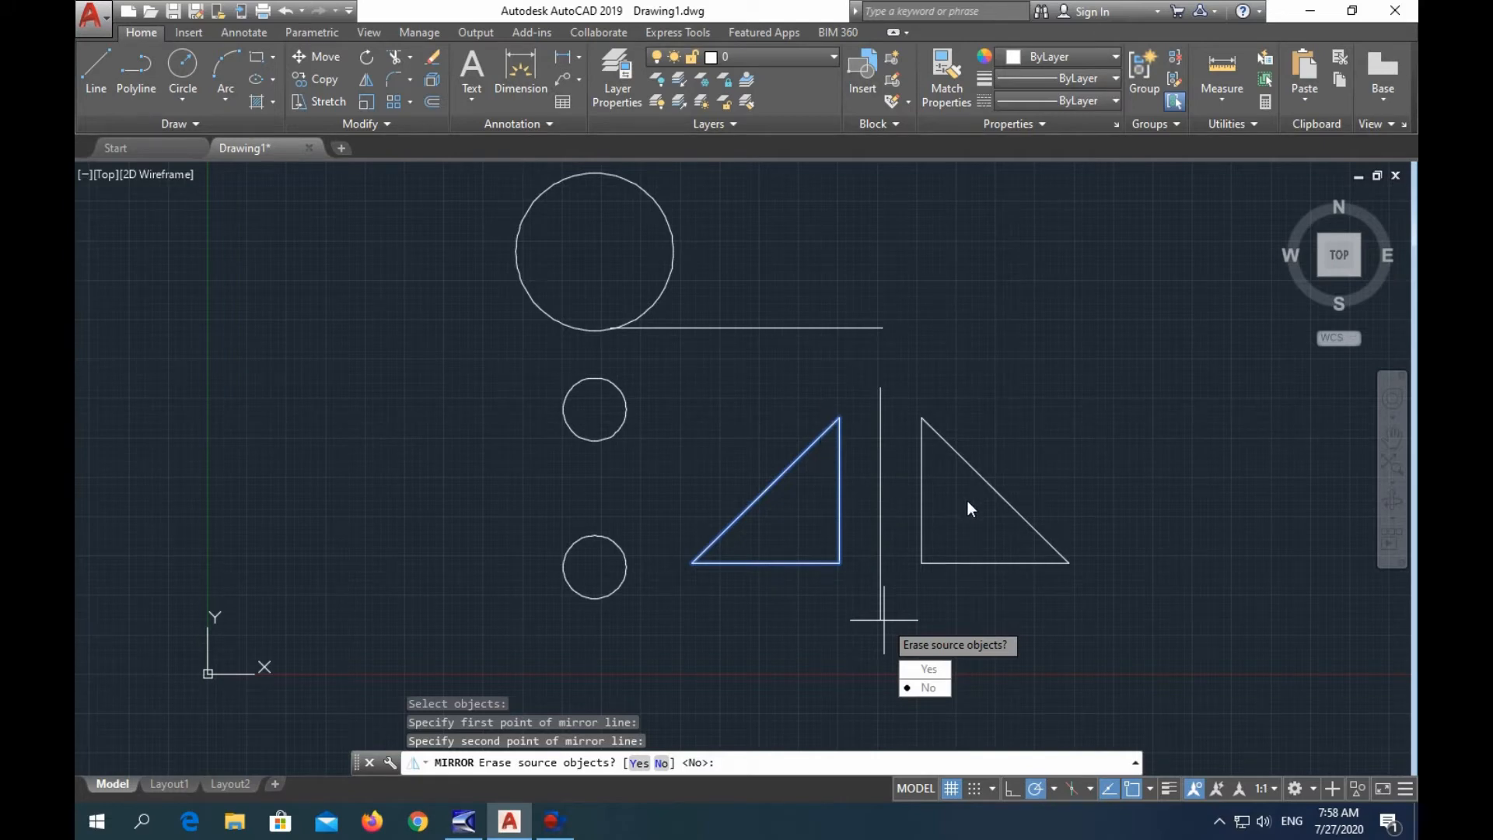
{"action": "left_click", "coordinate": [923, 686]}
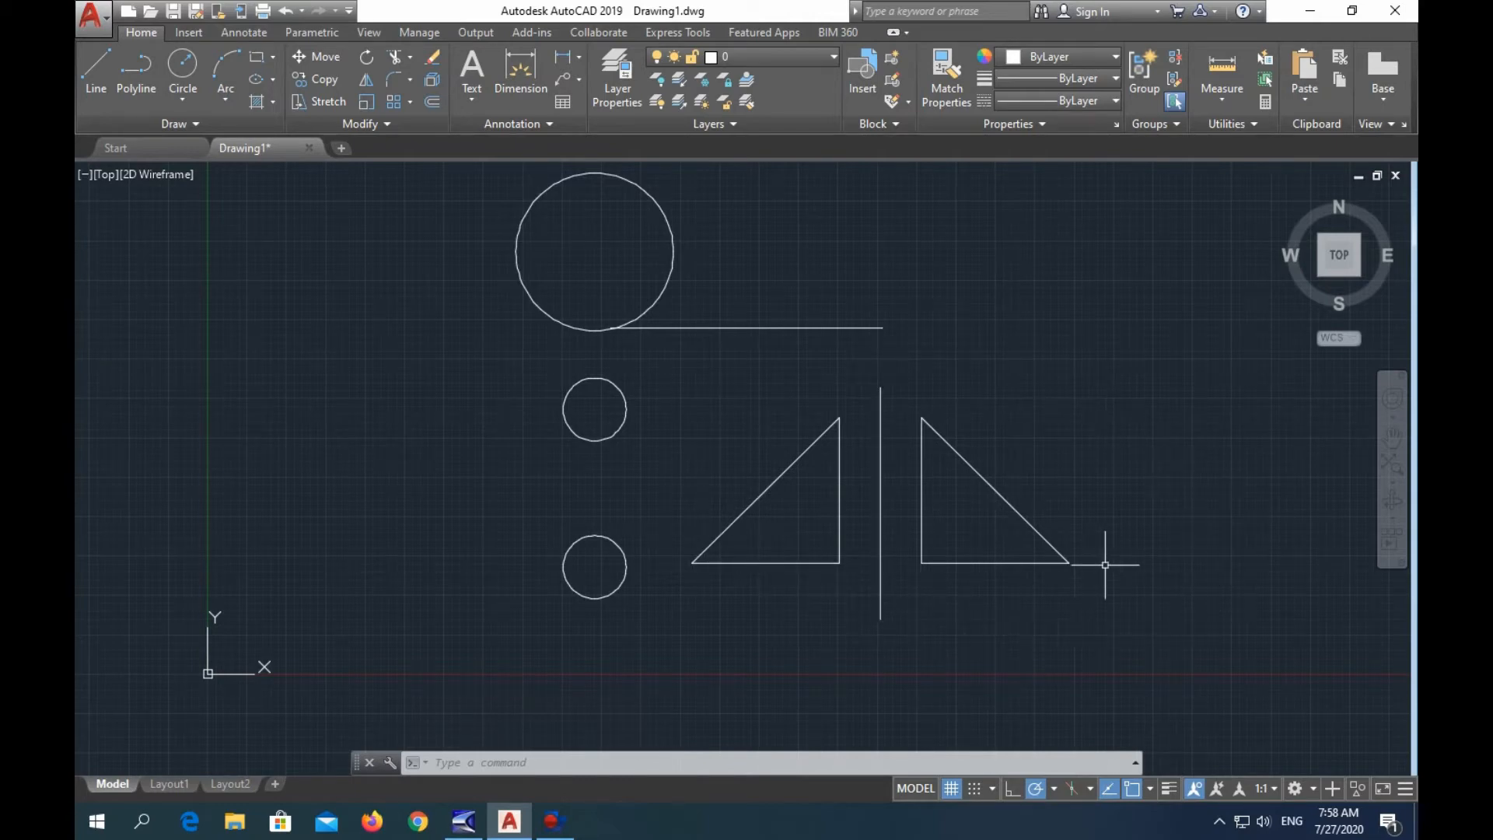
Scale the mirrored triangle by a factor of 2 about its right-angle corner.
{"action": "middle_click_drag", "start_coordinate": [1080, 591], "coordinate": [943, 617]}
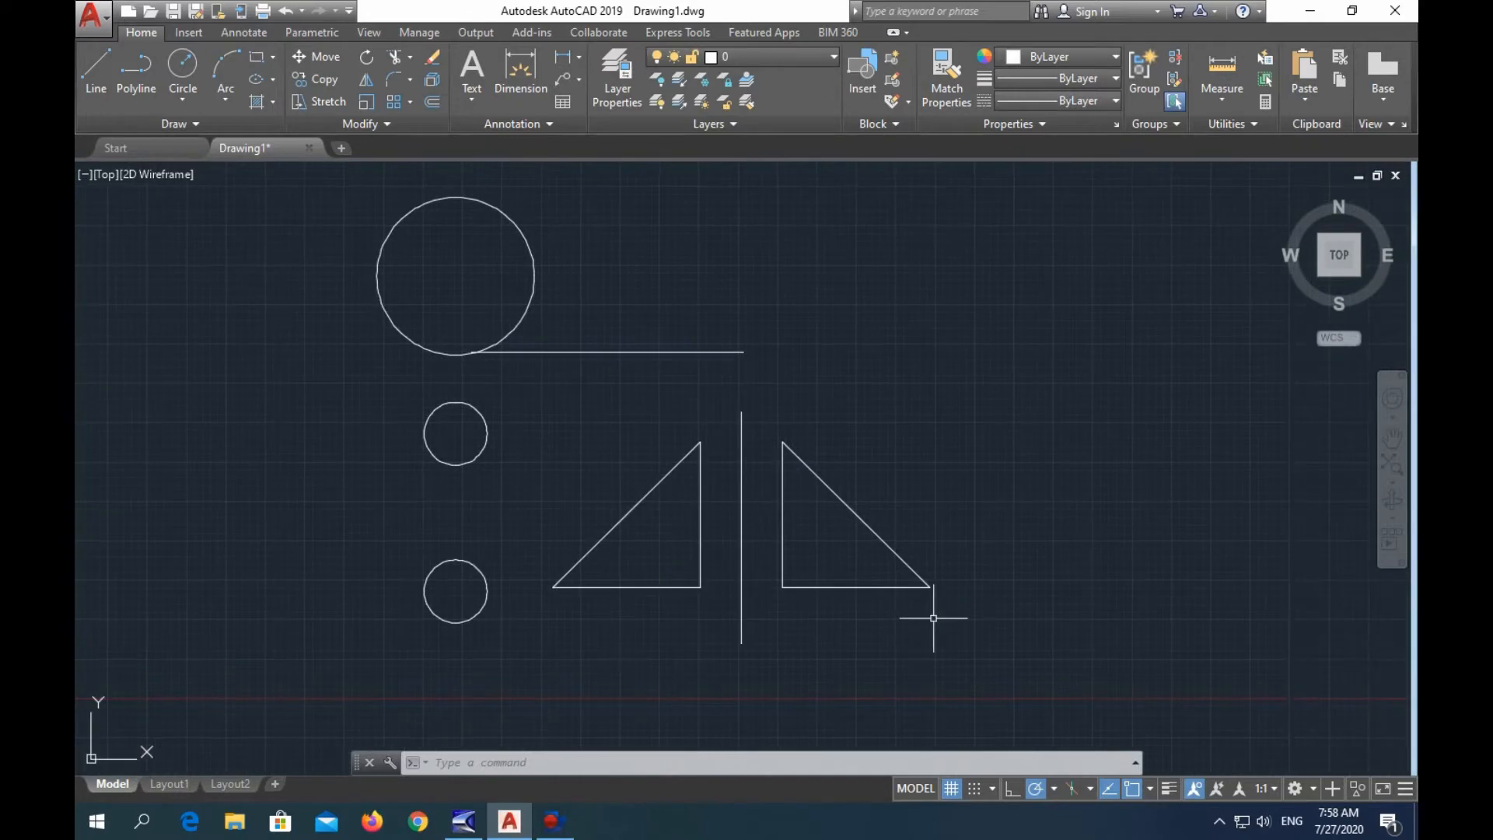
{"action": "left_click", "coordinate": [366, 101]}
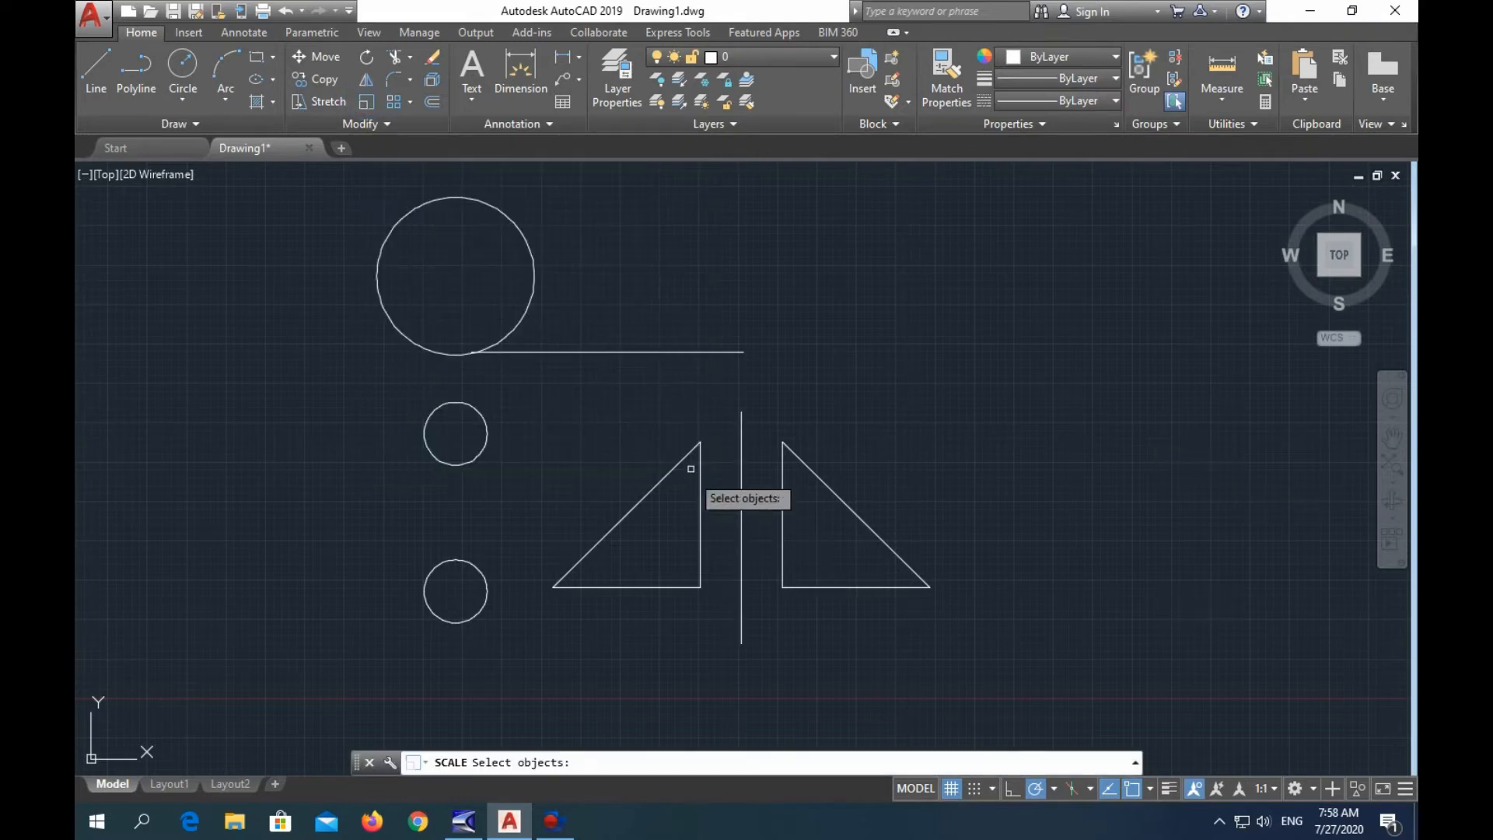
{"action": "left_click", "coordinate": [764, 410]}
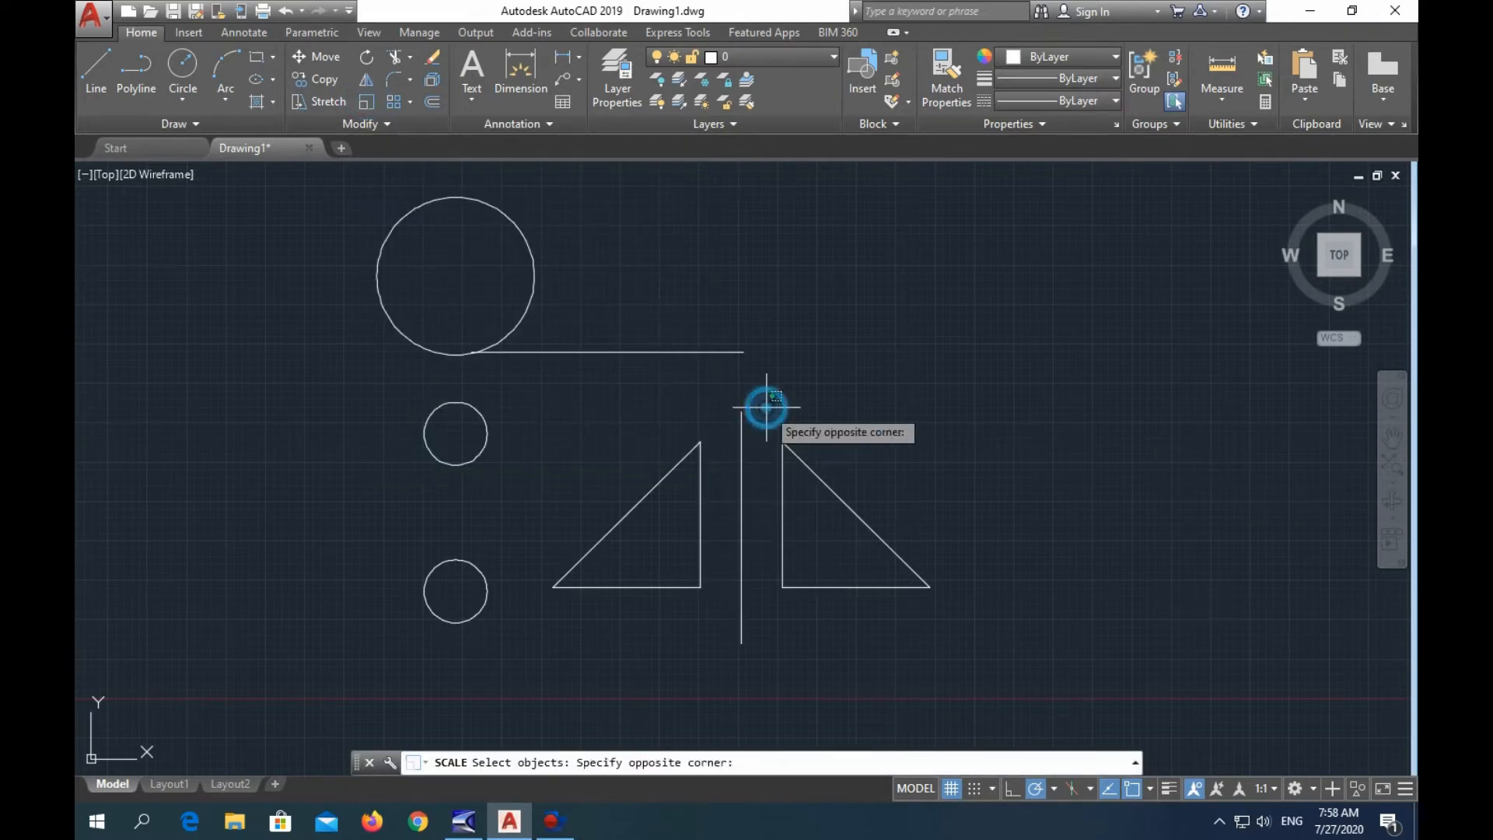
{"action": "left_click", "coordinate": [972, 635]}
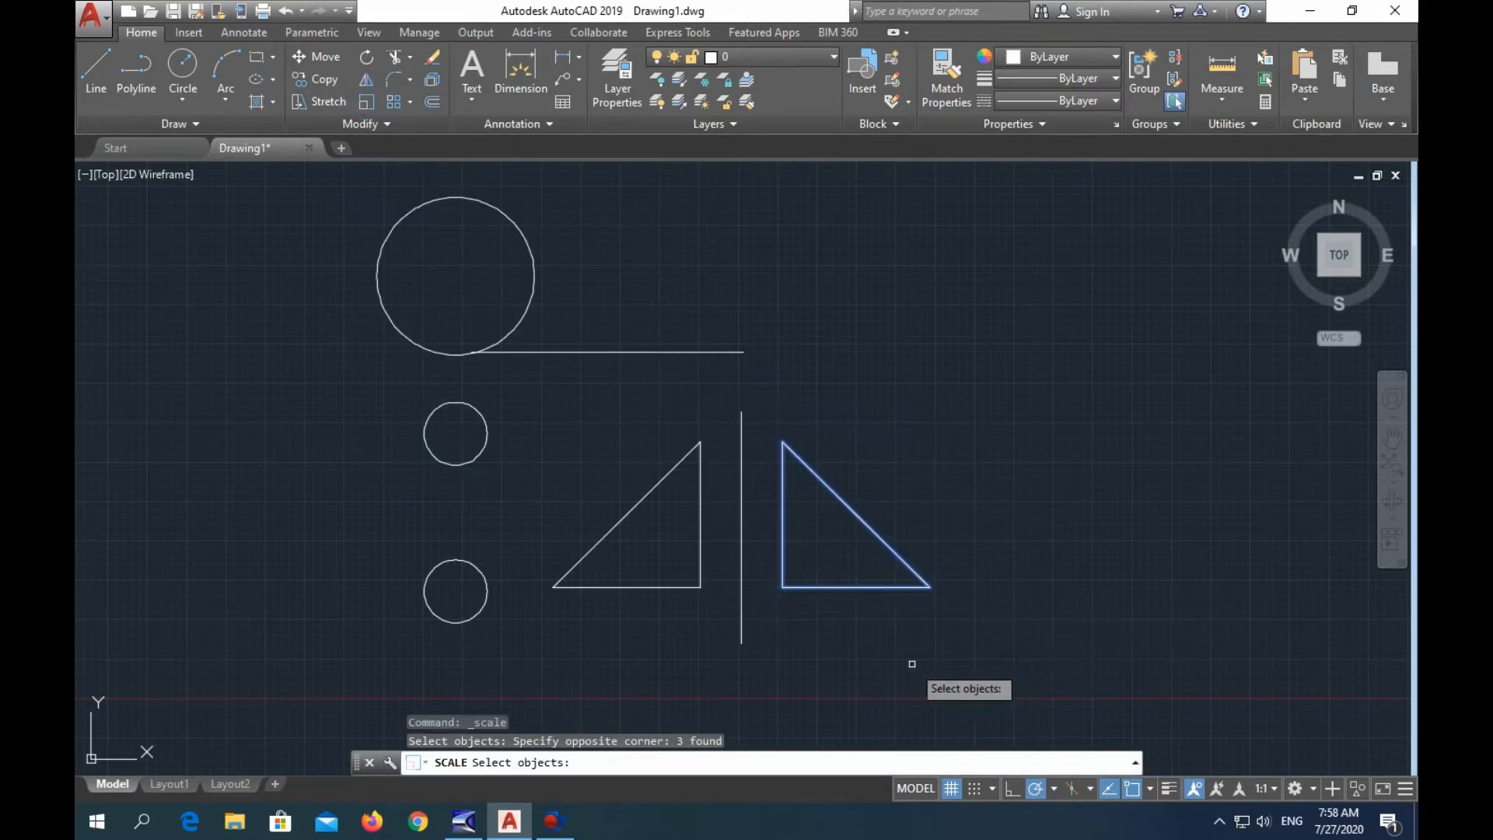
{"action": "key", "text": "Return"}
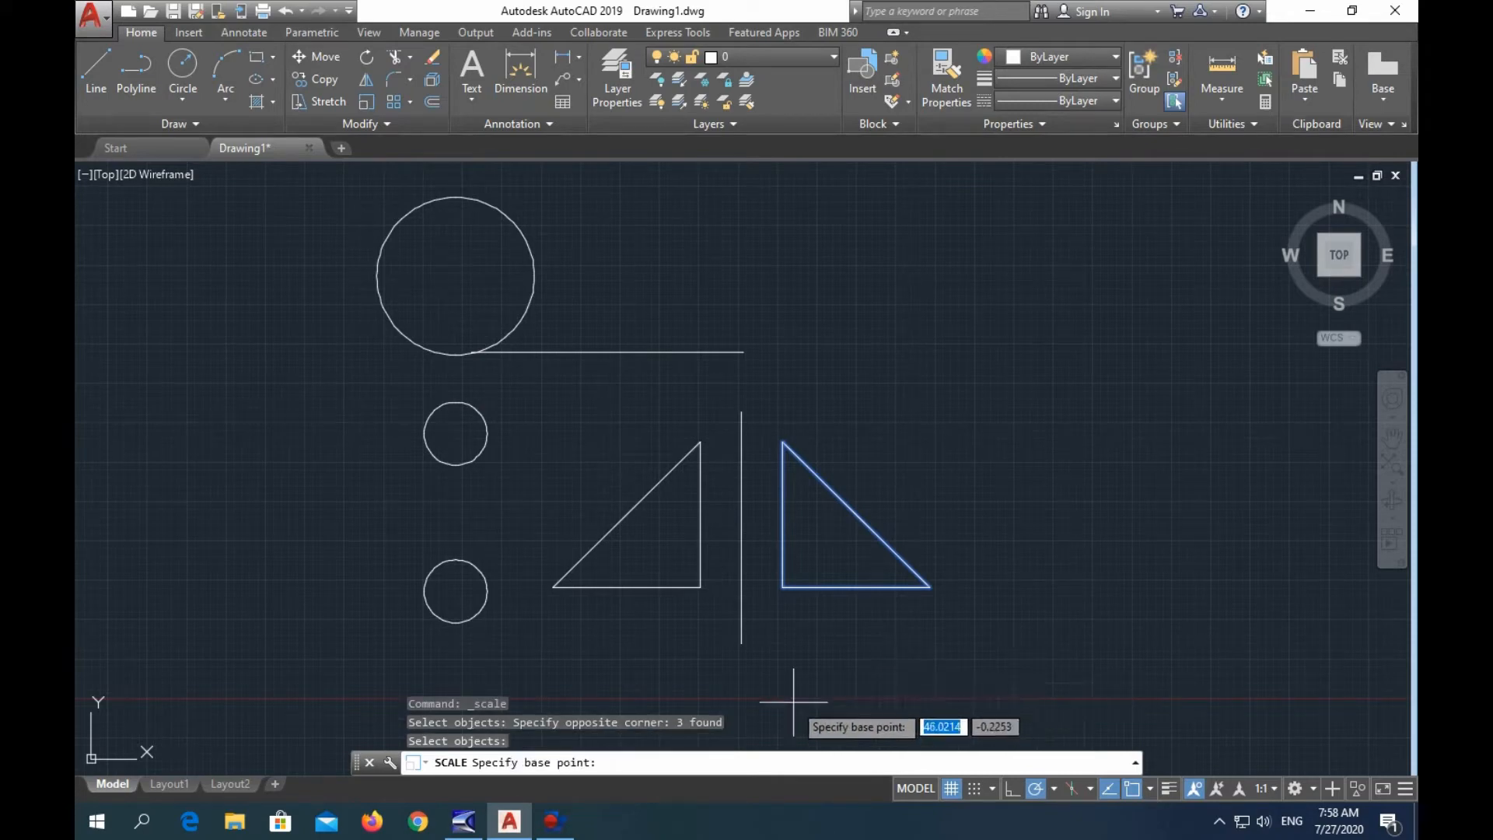
{"action": "left_click", "coordinate": [782, 587]}
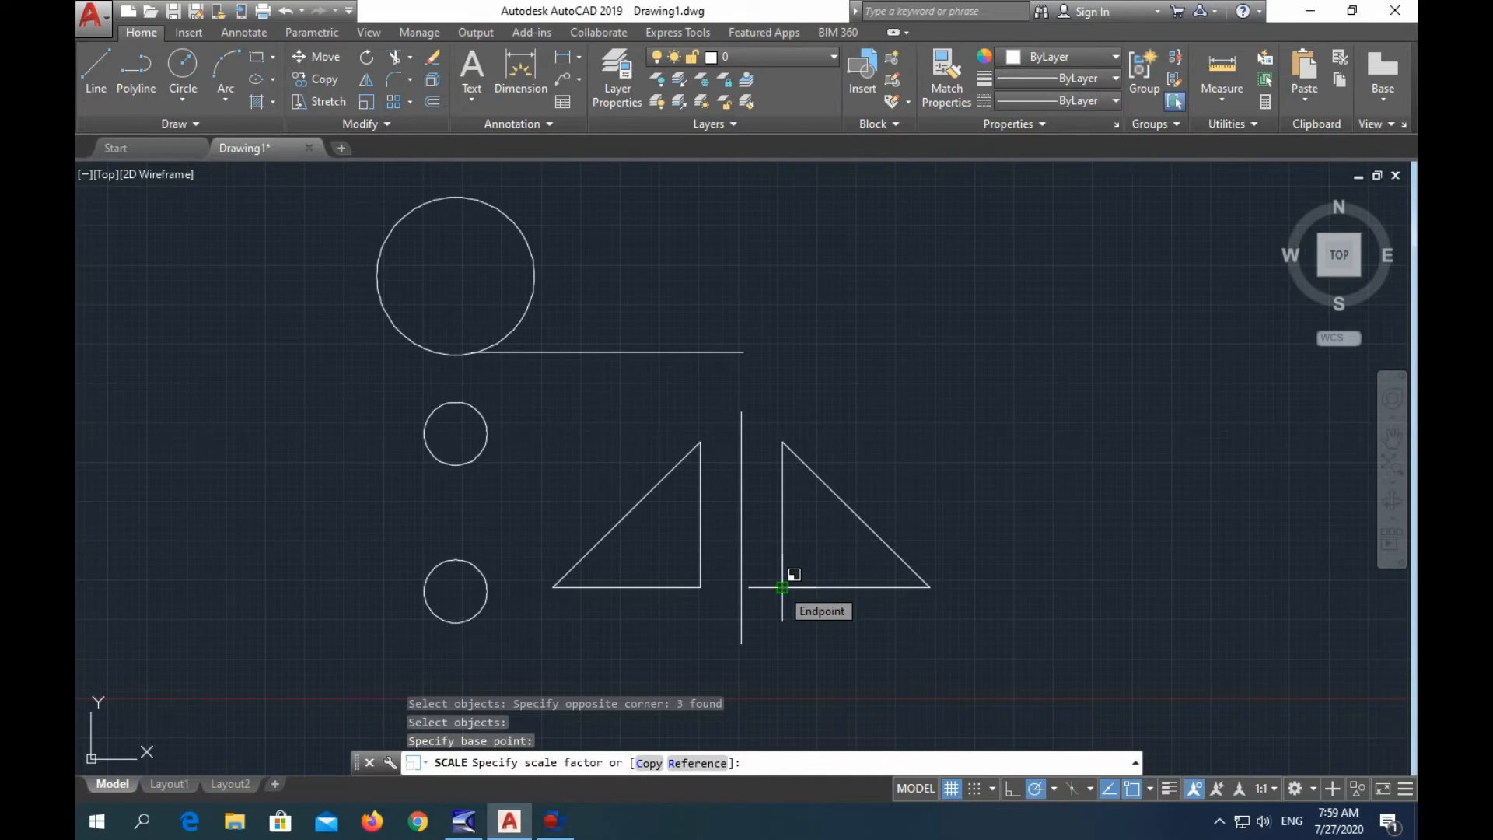
{"action": "type", "text": "2"}
{"action": "key", "text": "Return"}
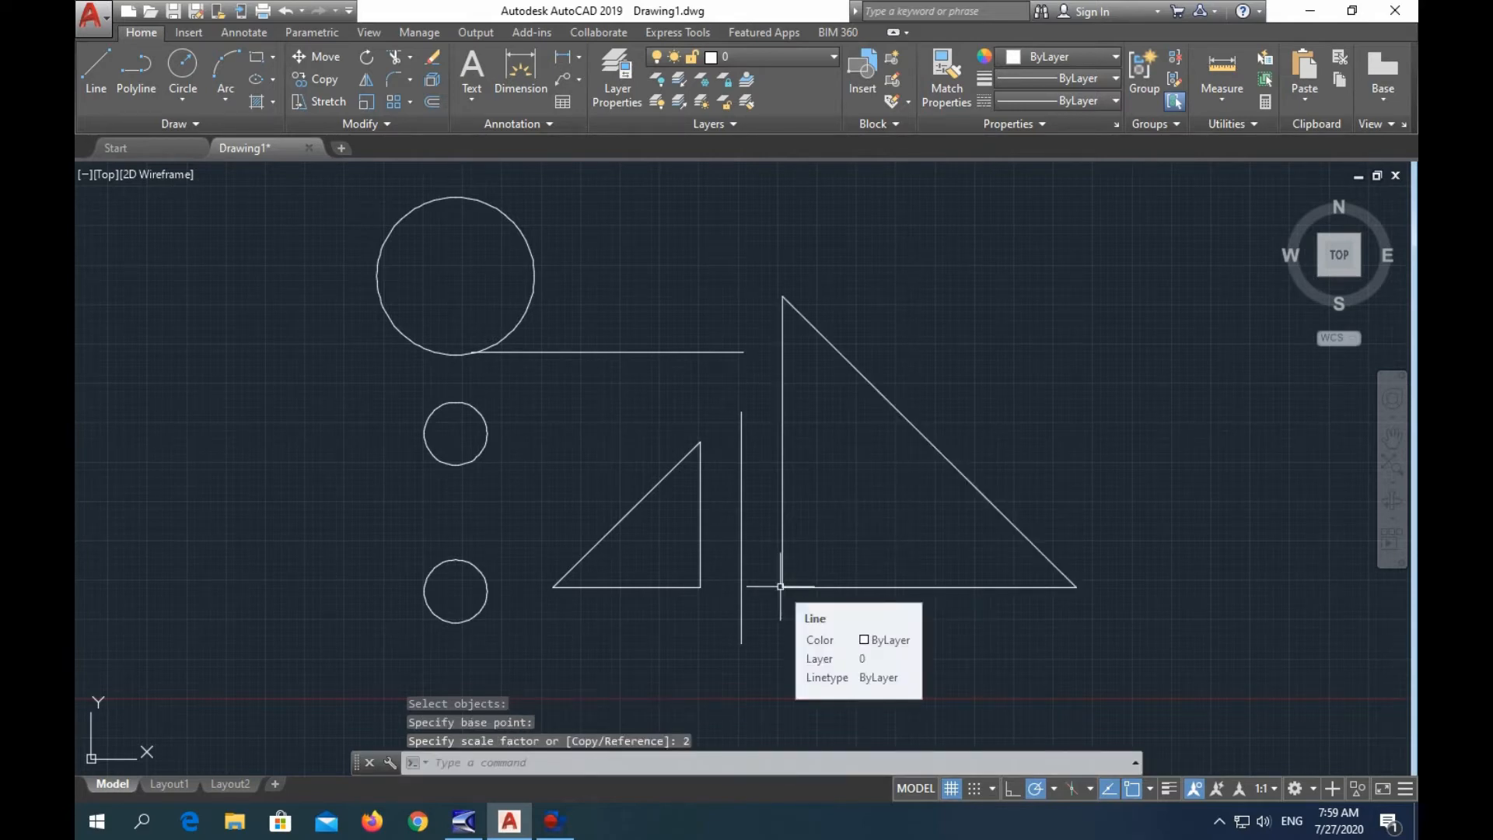
{"action": "key", "text": "Escape"}
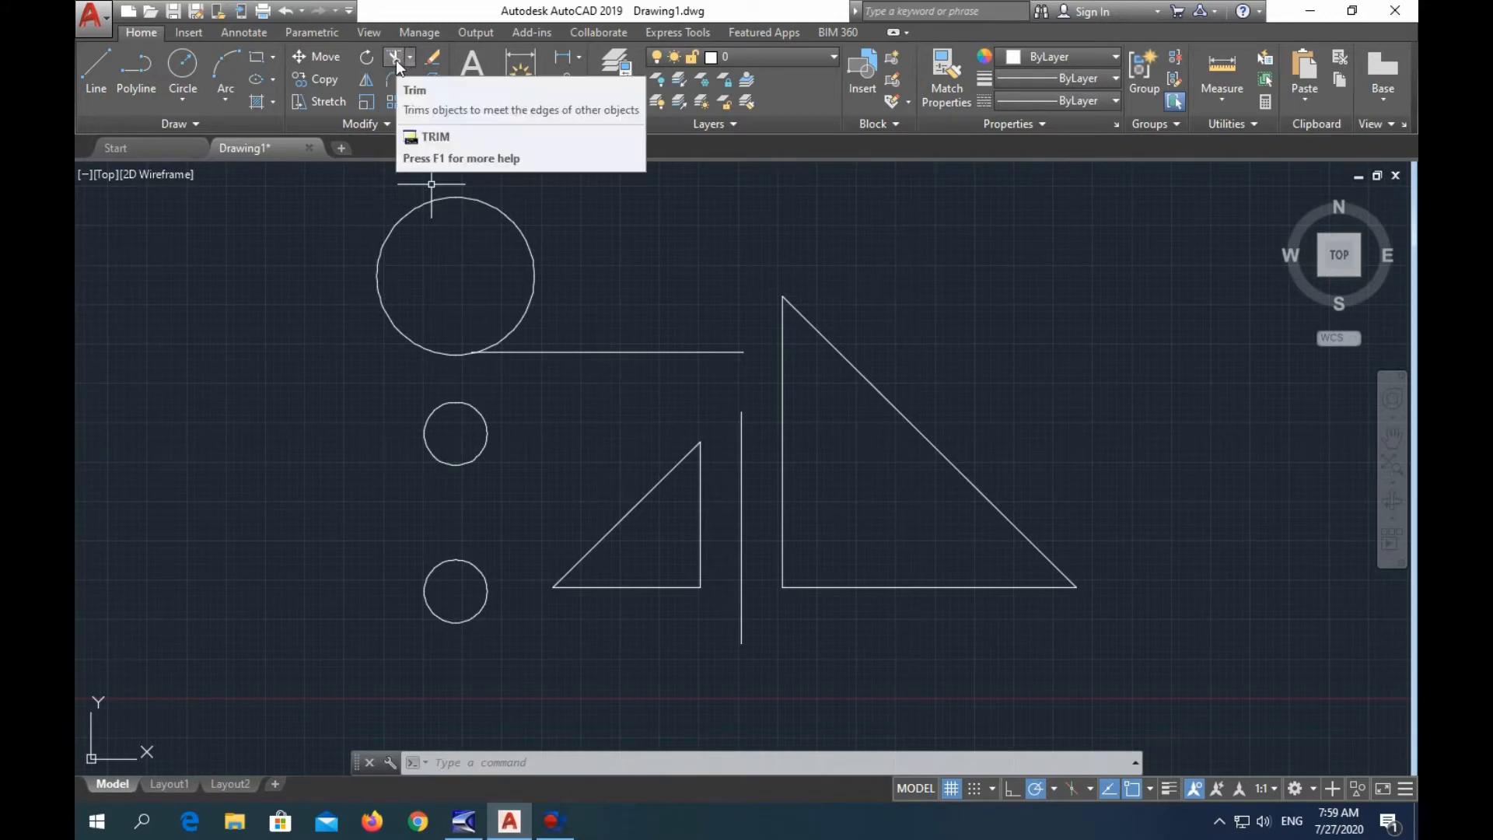
{"action": "key", "text": "Escape"}
{"action": "key", "text": "Escape"}
{"action": "key", "text": "Escape"}
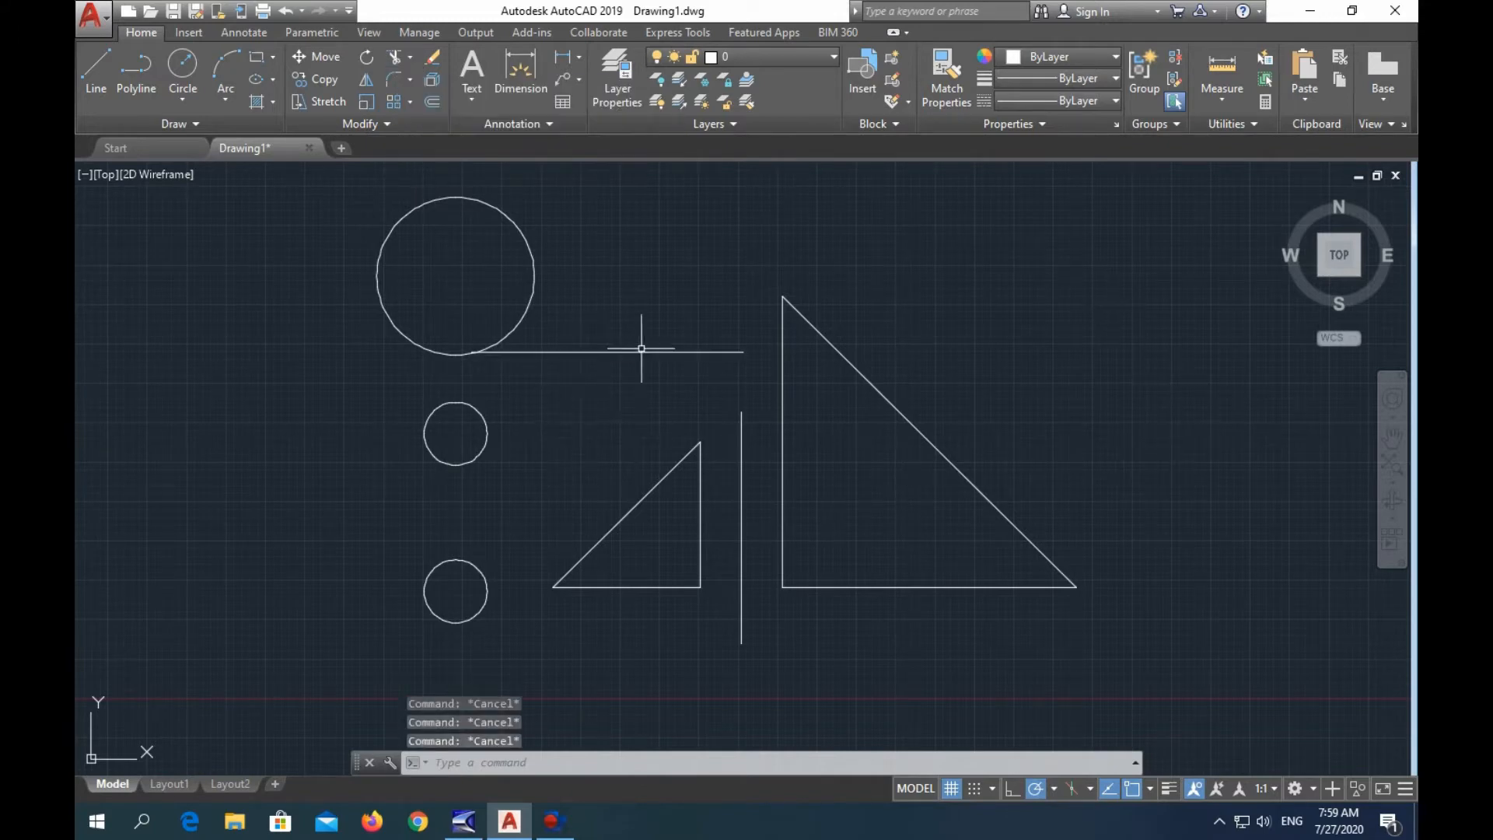
Draw a gently descending line above and right of the enlarged triangle, and a vertical line crossing it near its middle.
{"action": "left_click", "coordinate": [97, 69]}
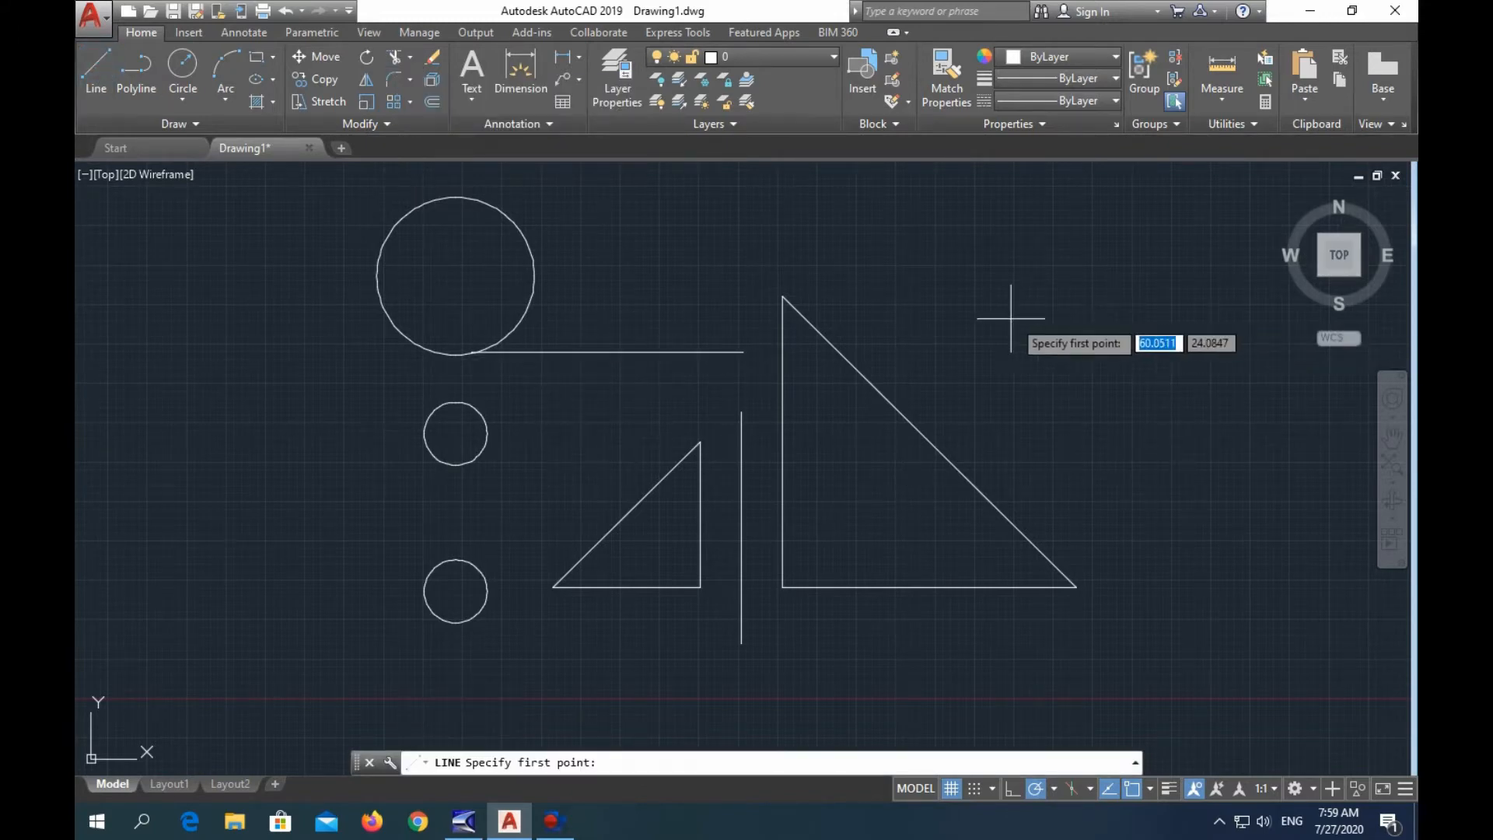
{"action": "left_click", "coordinate": [912, 270]}
{"action": "left_click", "coordinate": [1243, 368]}
{"action": "key", "text": "Escape"}
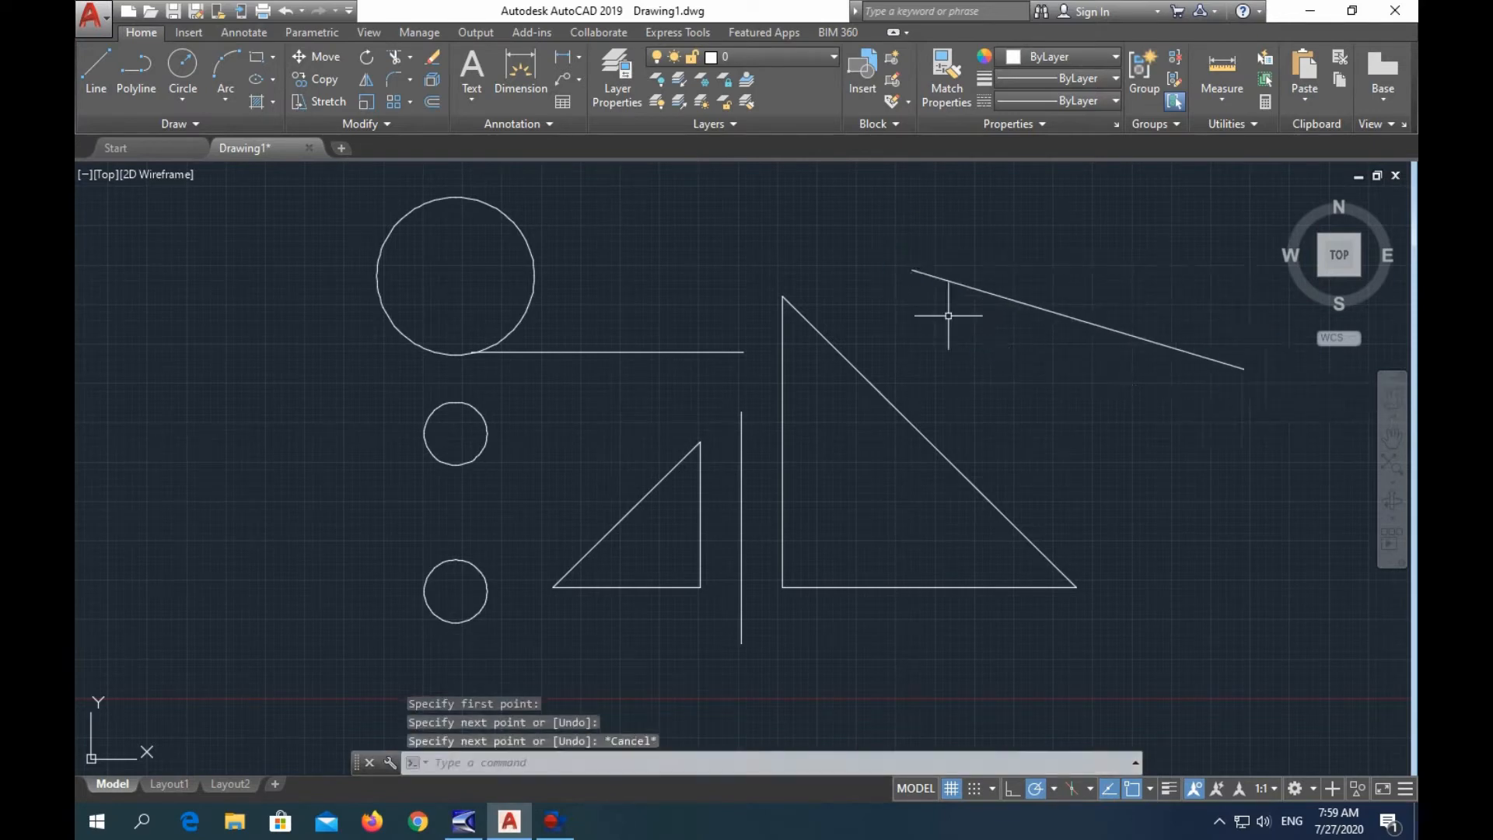
{"action": "left_click", "coordinate": [96, 68]}
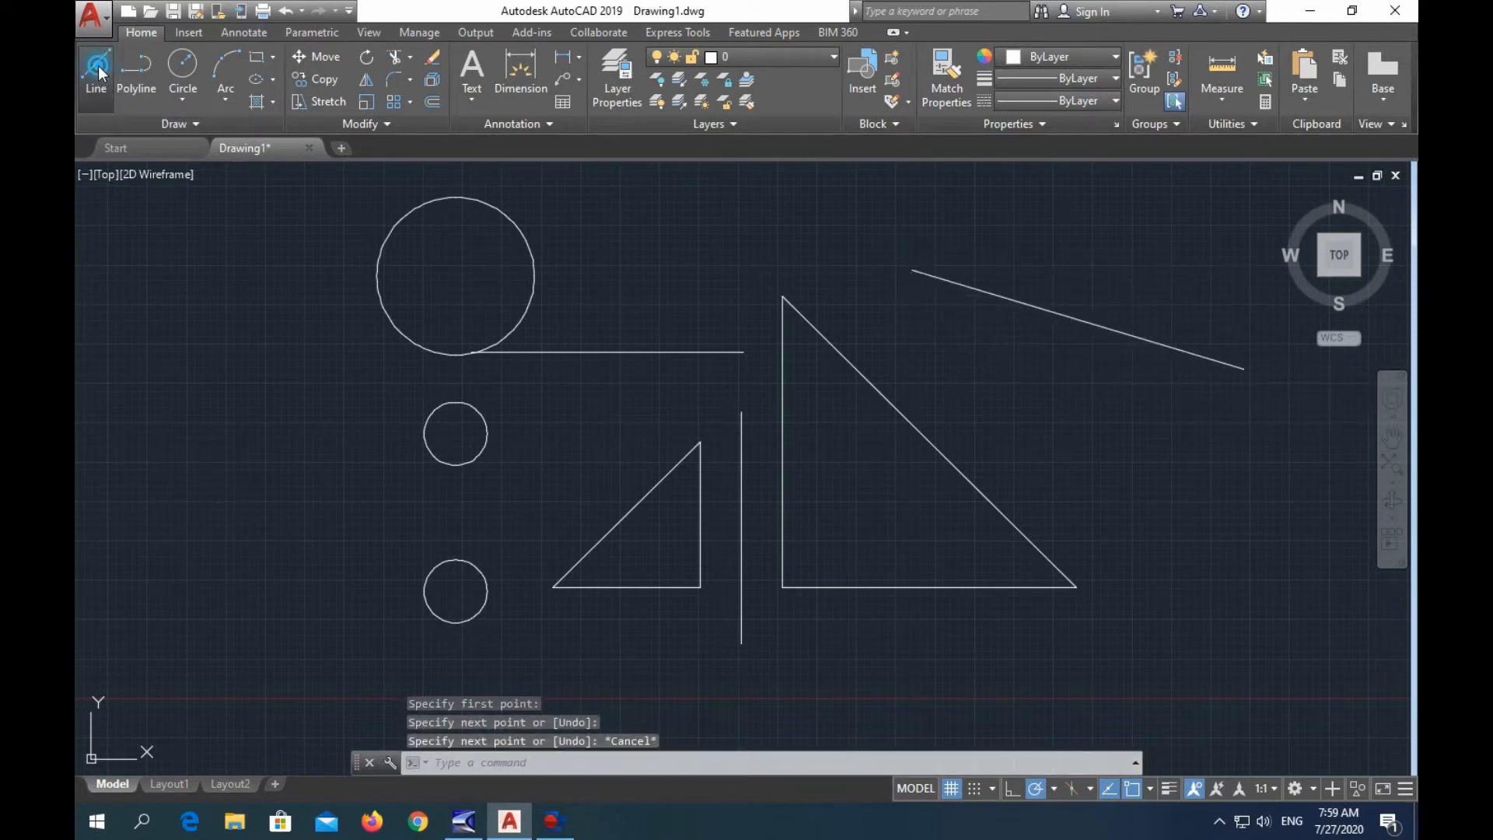
{"action": "left_click", "coordinate": [1082, 188]}
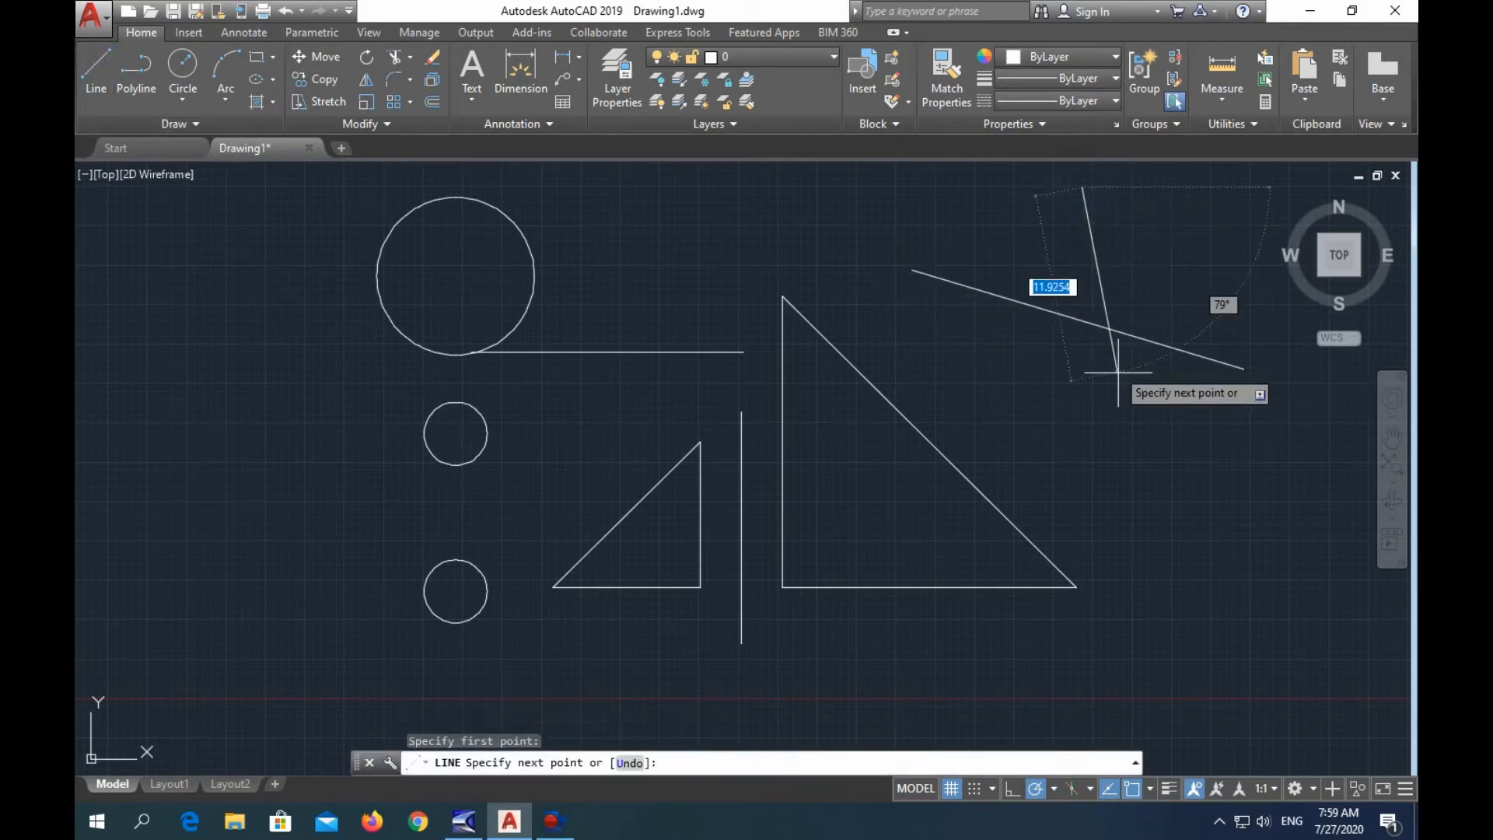
{"action": "left_click", "coordinate": [1082, 479]}
{"action": "key", "text": "Escape"}
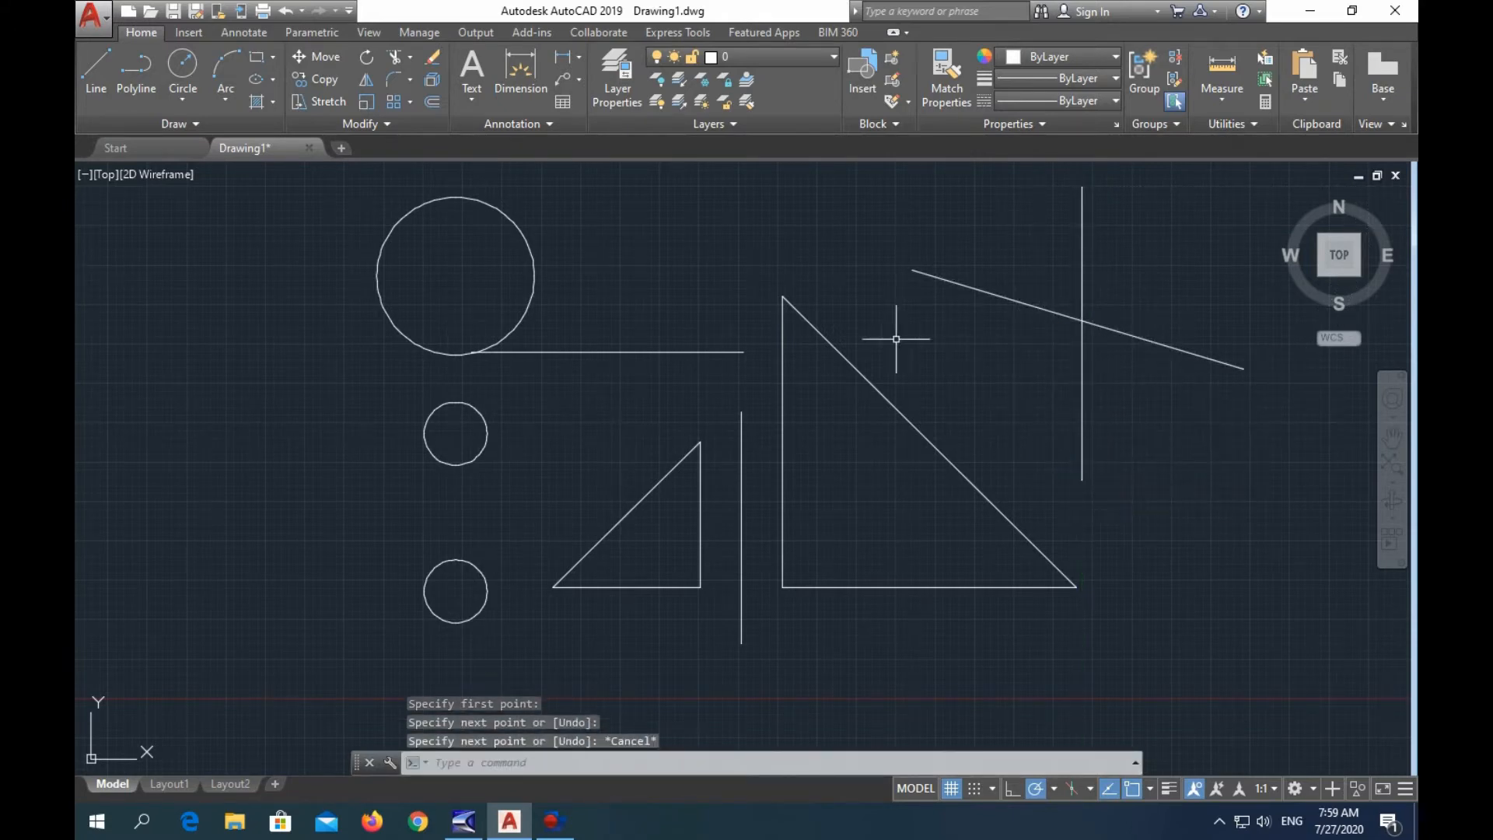
Trim off the part of the sloping line right of the vertical line, using the vertical line as cutting edge.
{"action": "left_click", "coordinate": [394, 58]}
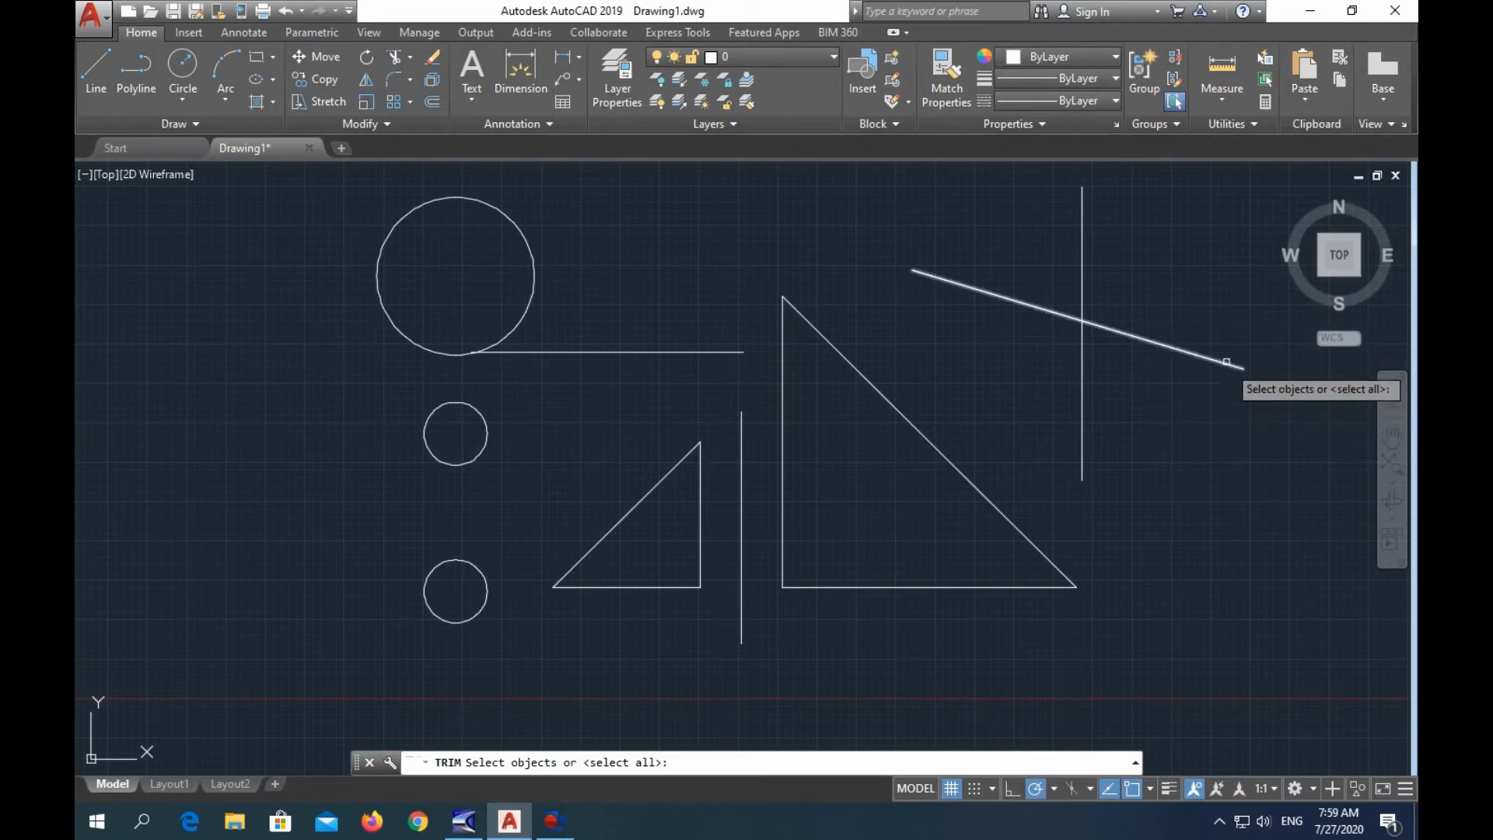
{"action": "left_click", "coordinate": [1082, 273]}
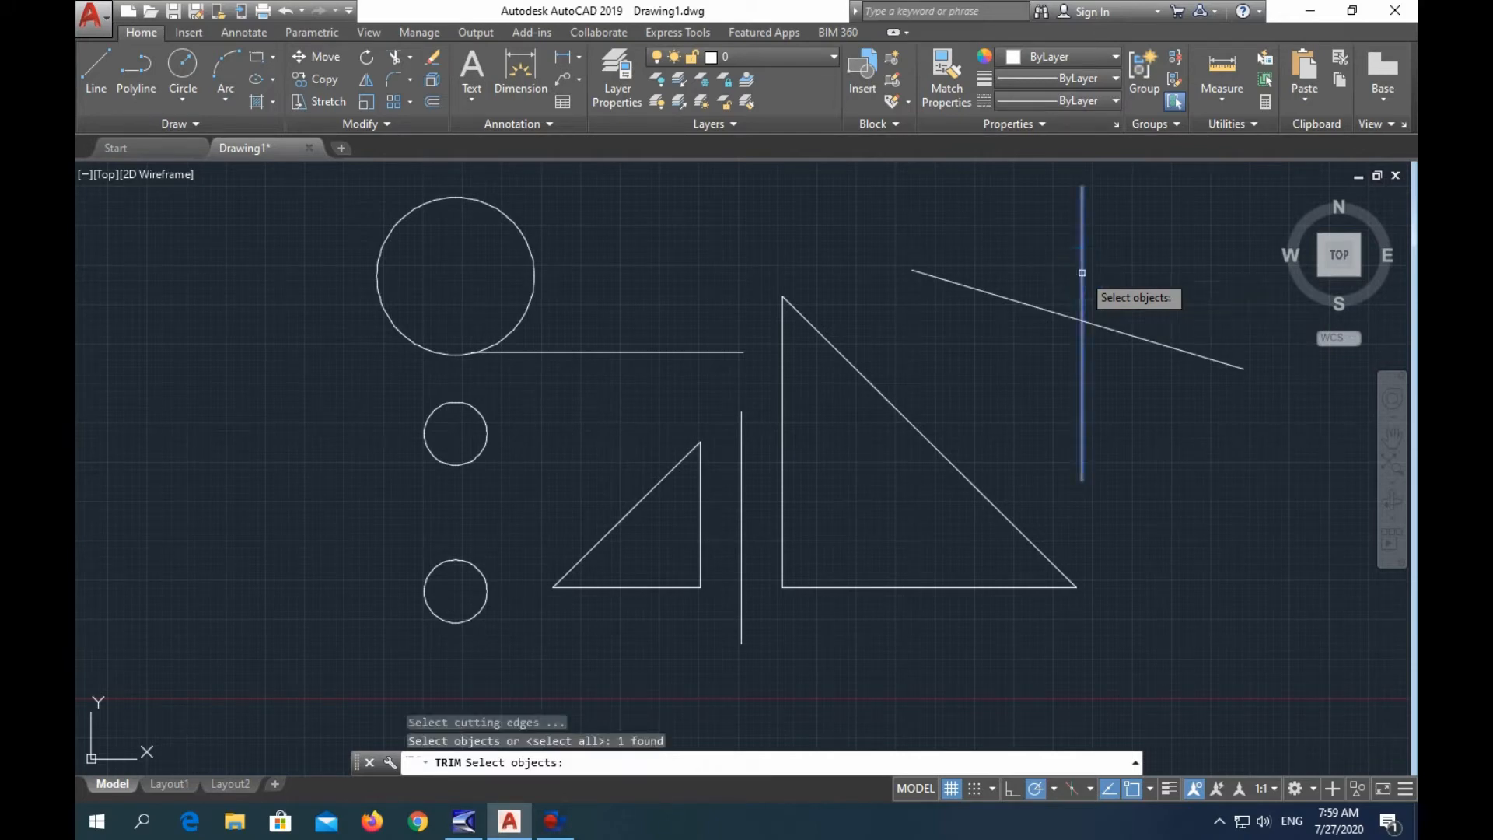
{"action": "right_click", "coordinate": [1133, 262]}
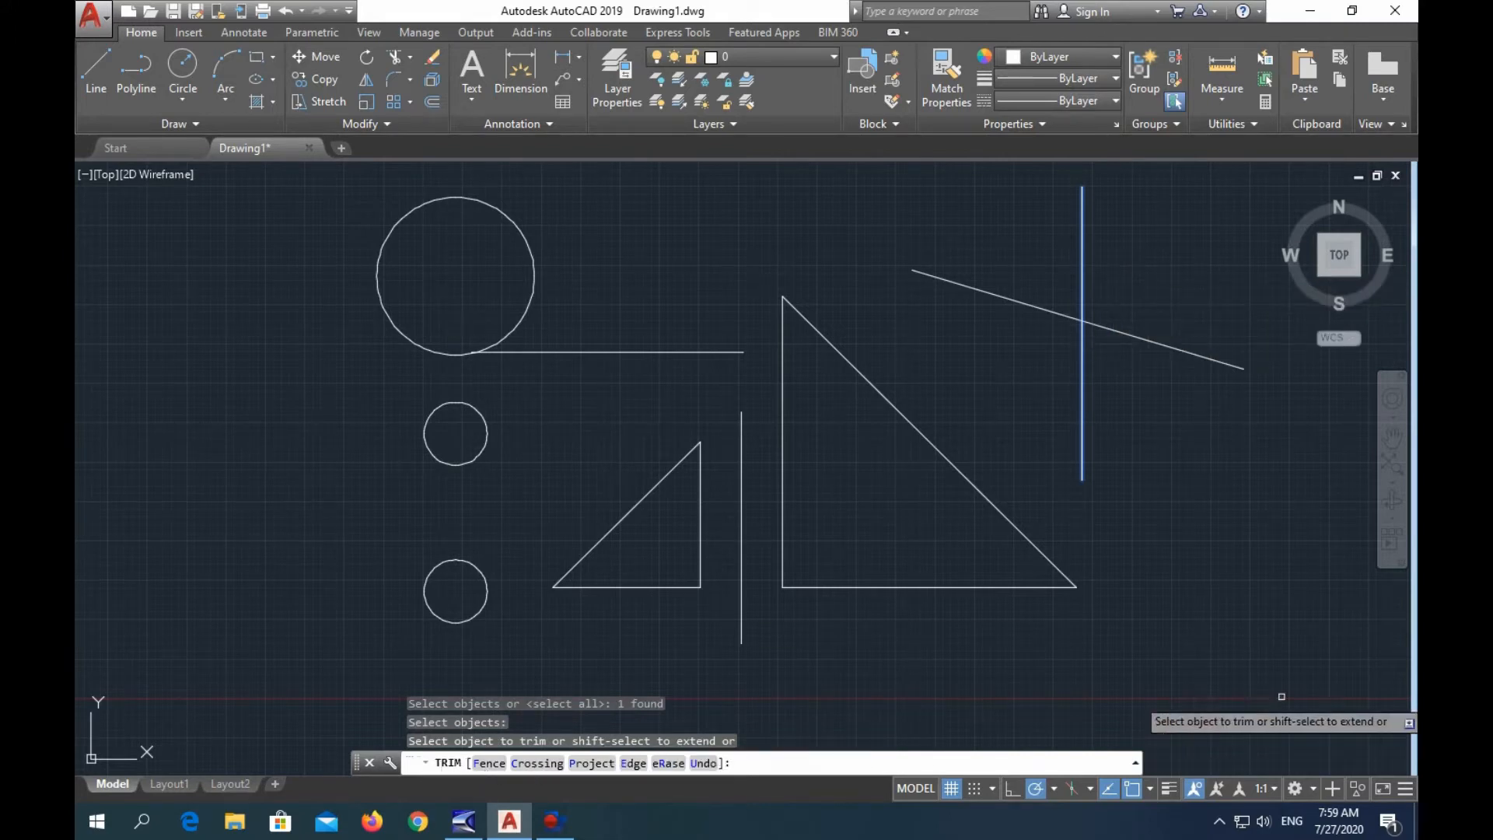
{"action": "left_click", "coordinate": [1210, 360]}
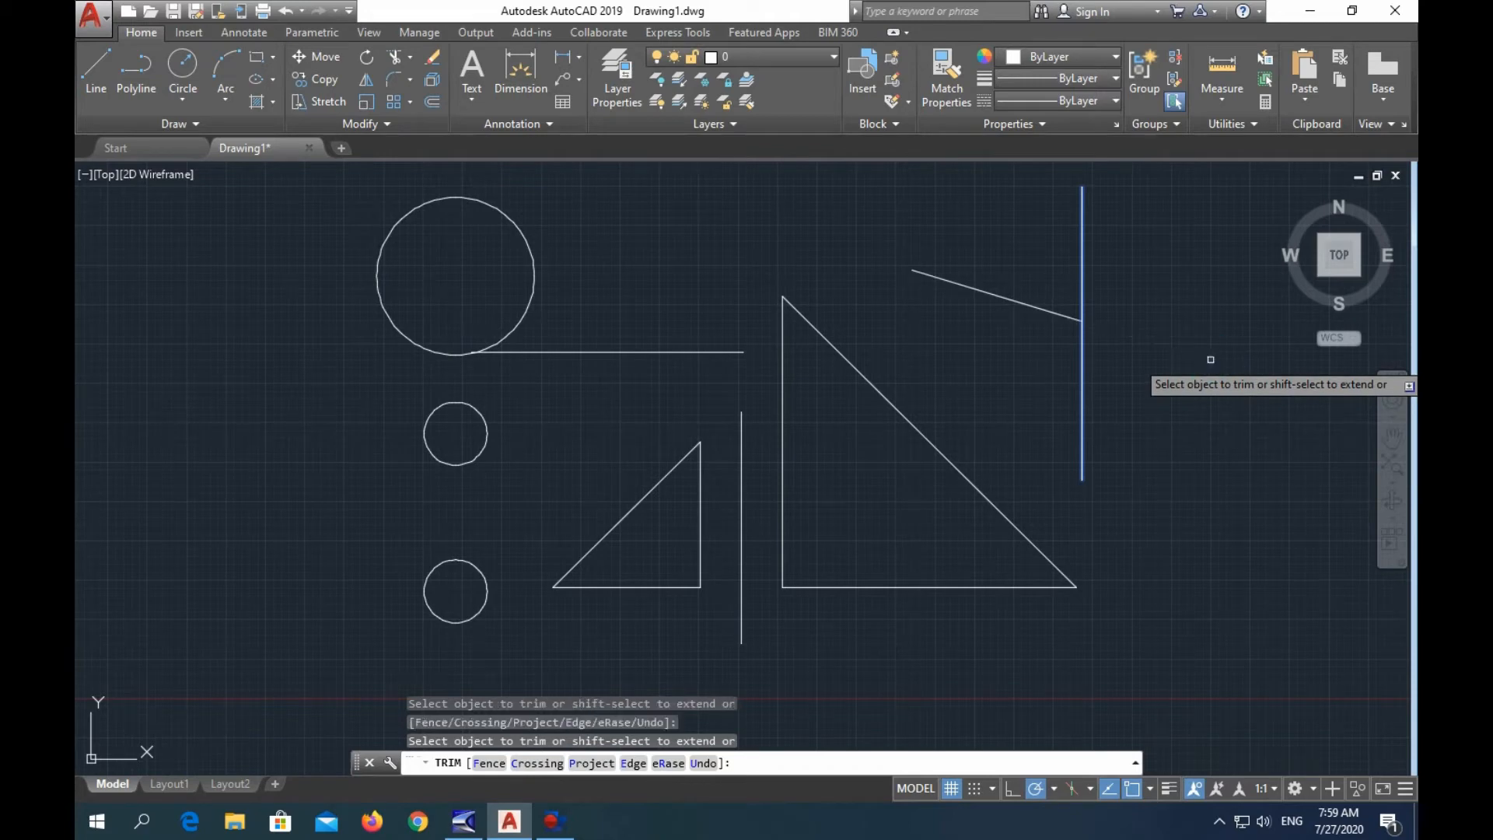
{"action": "key", "text": "Escape"}
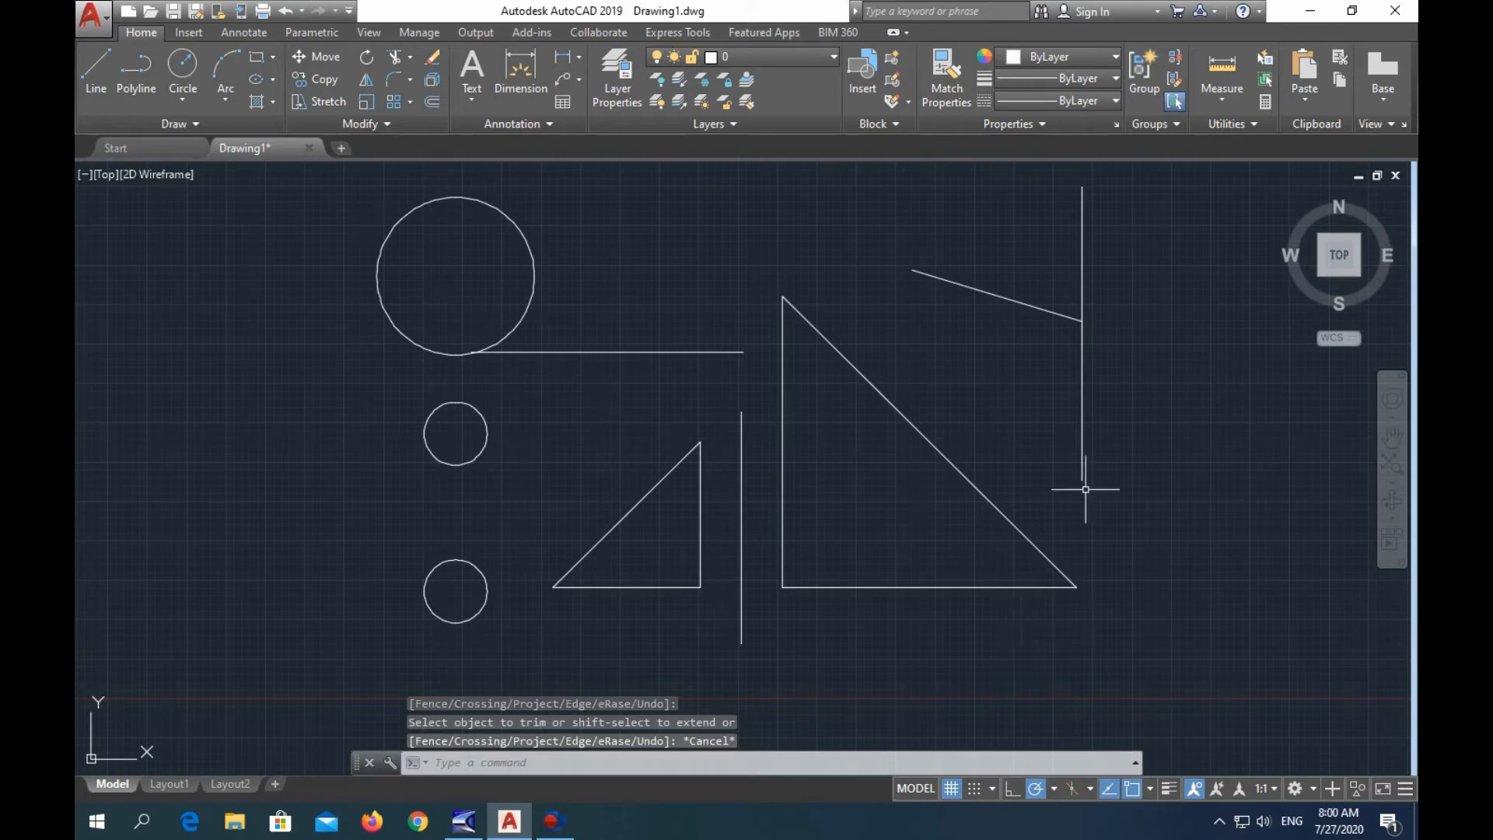
Draw a circle with a radius of about 3.94 units, centred where the sloping line meets the vertical line.
{"action": "left_click", "coordinate": [182, 69]}
{"action": "left_click", "coordinate": [1082, 320]}
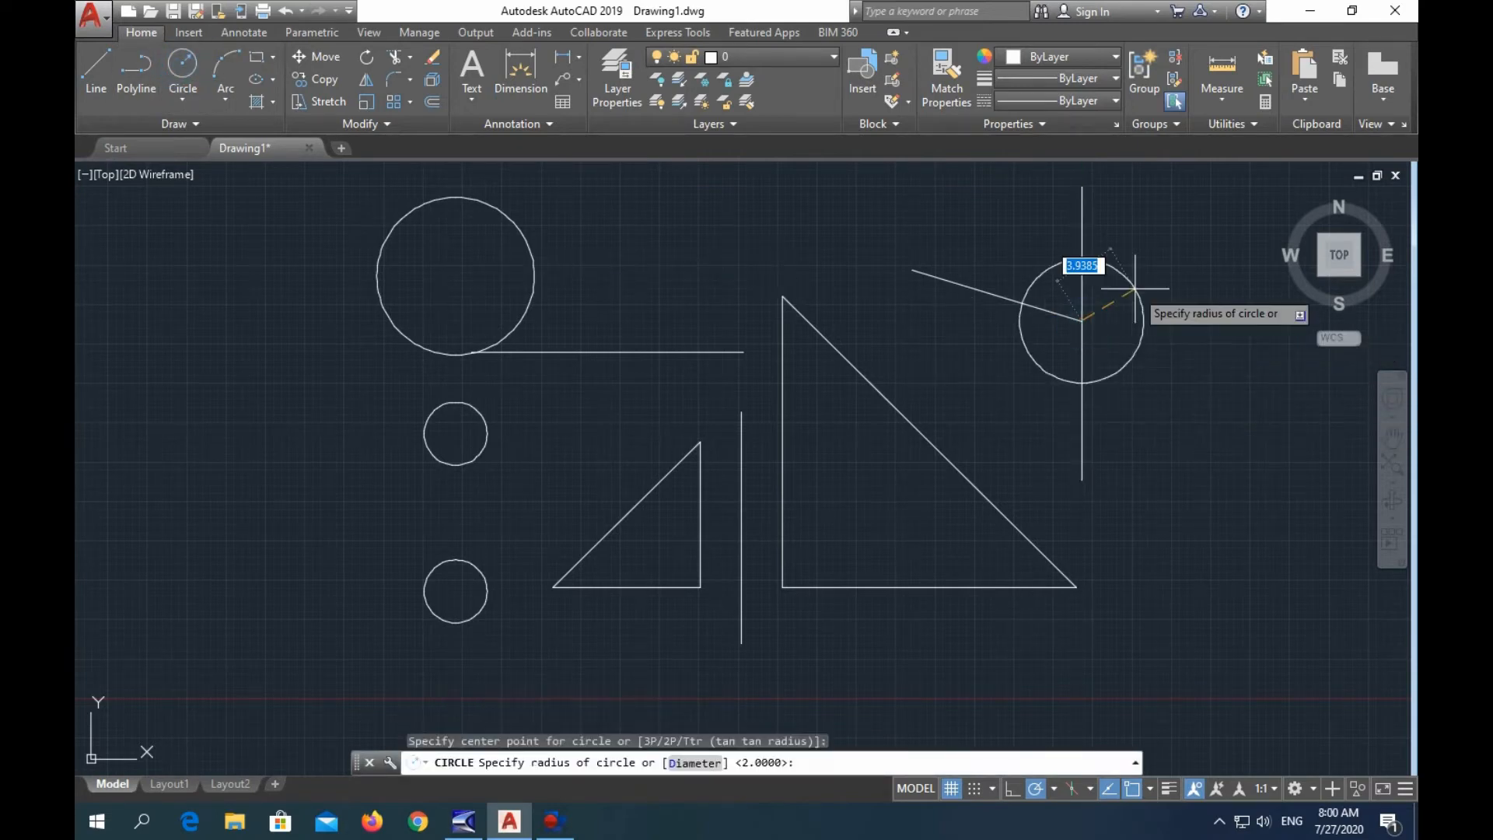
{"action": "left_click", "coordinate": [1135, 288]}
{"action": "key", "text": "Escape"}
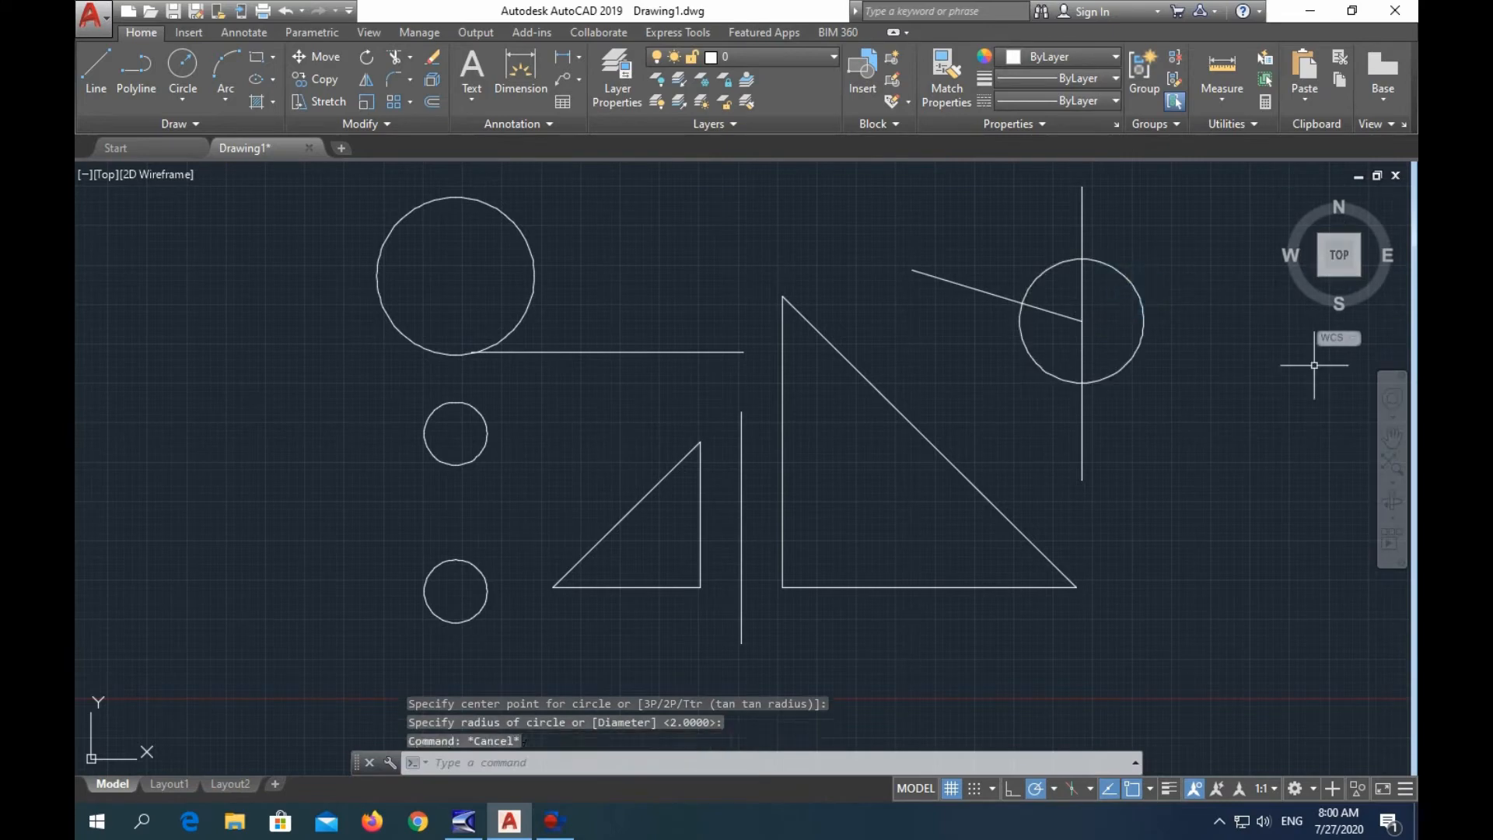
Trim away the portions of the vertical and sloping lines inside the new circle, using the circle as cutting edge.
{"action": "left_click", "coordinate": [392, 58]}
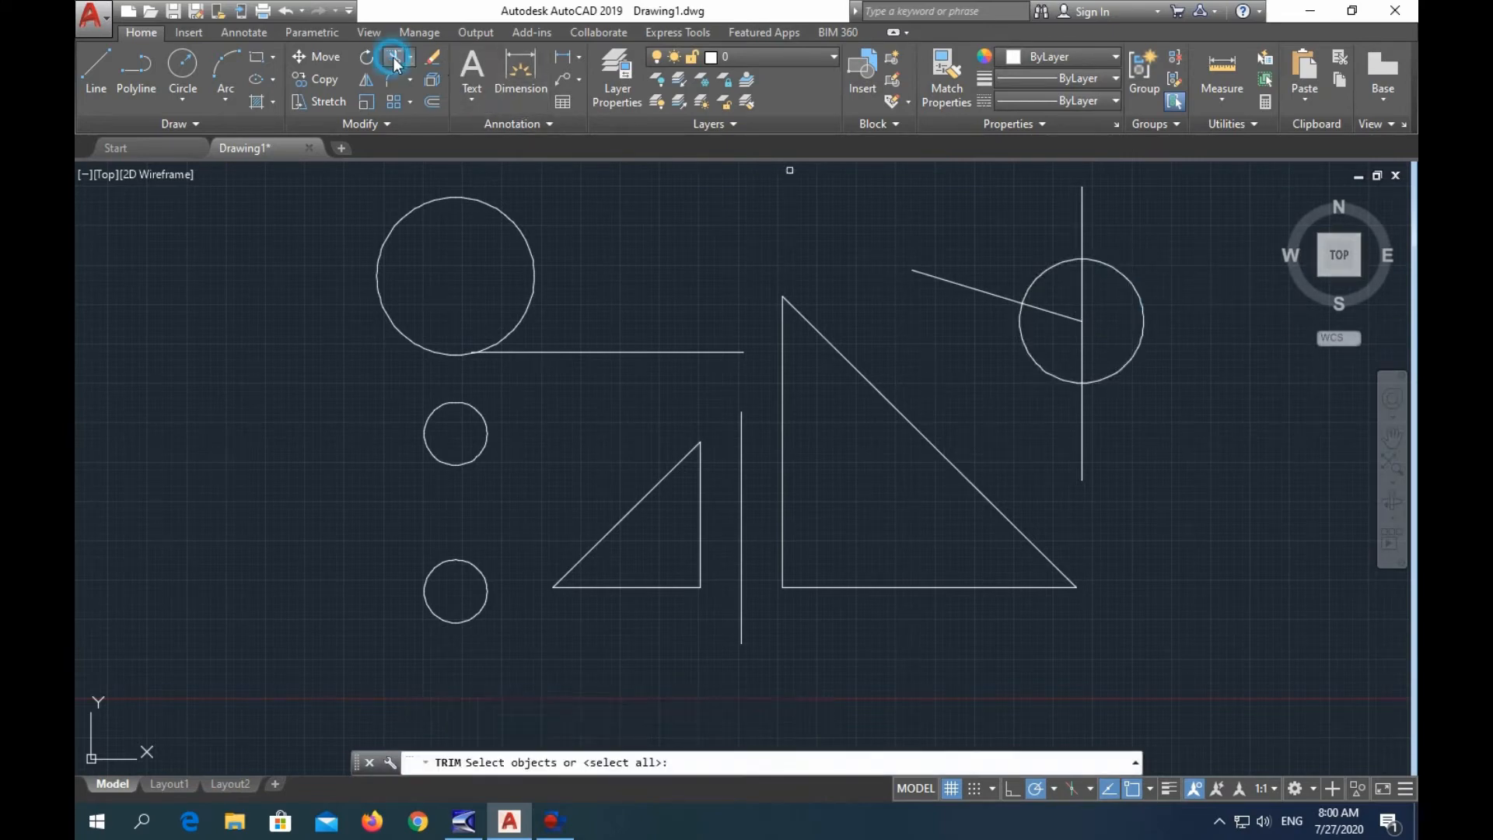
{"action": "left_click", "coordinate": [1142, 299]}
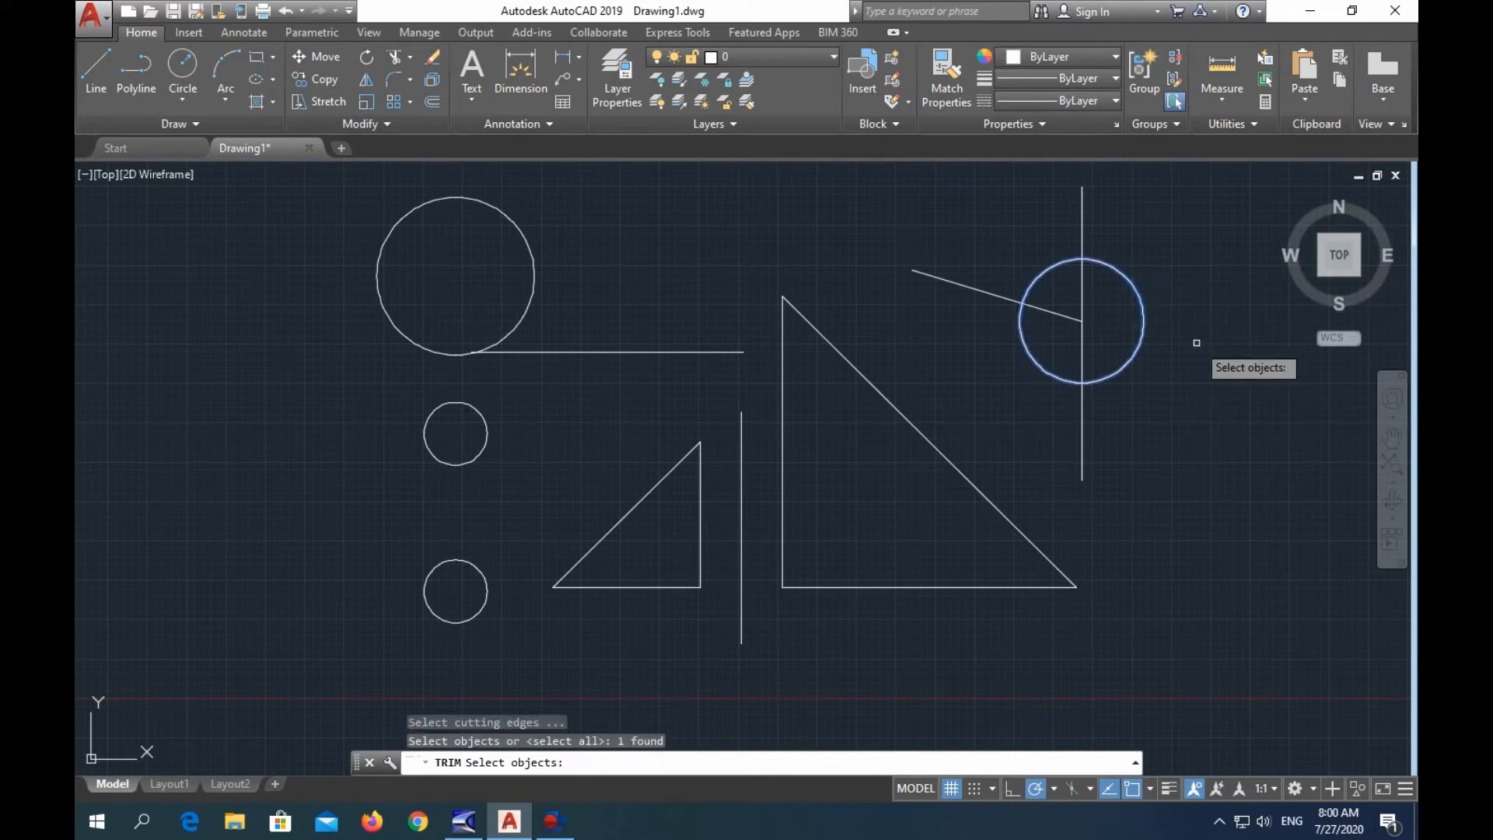
{"action": "right_click", "coordinate": [1195, 339]}
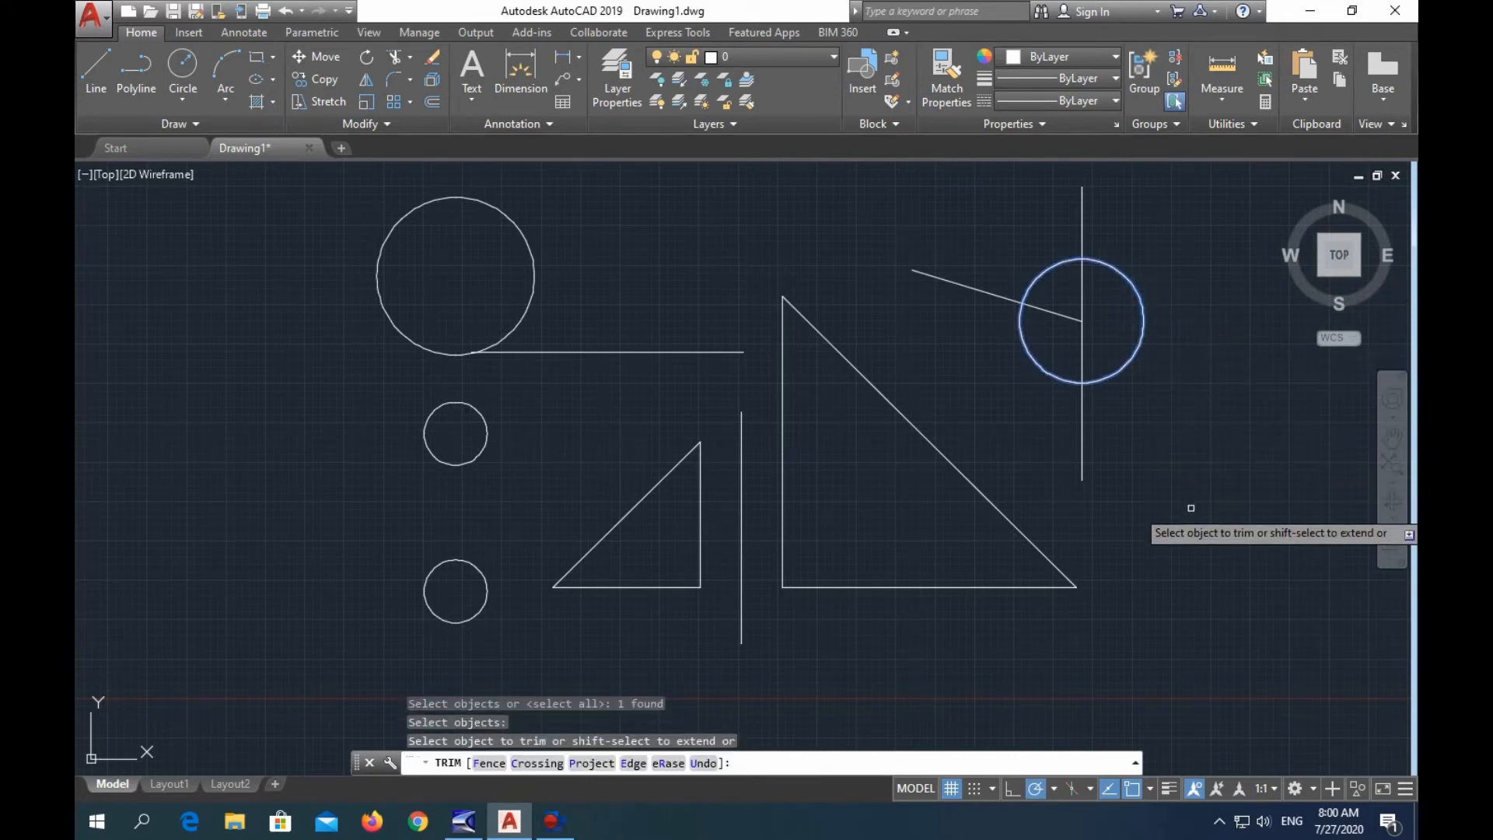
{"action": "left_click", "coordinate": [1080, 347]}
{"action": "left_click", "coordinate": [1059, 313]}
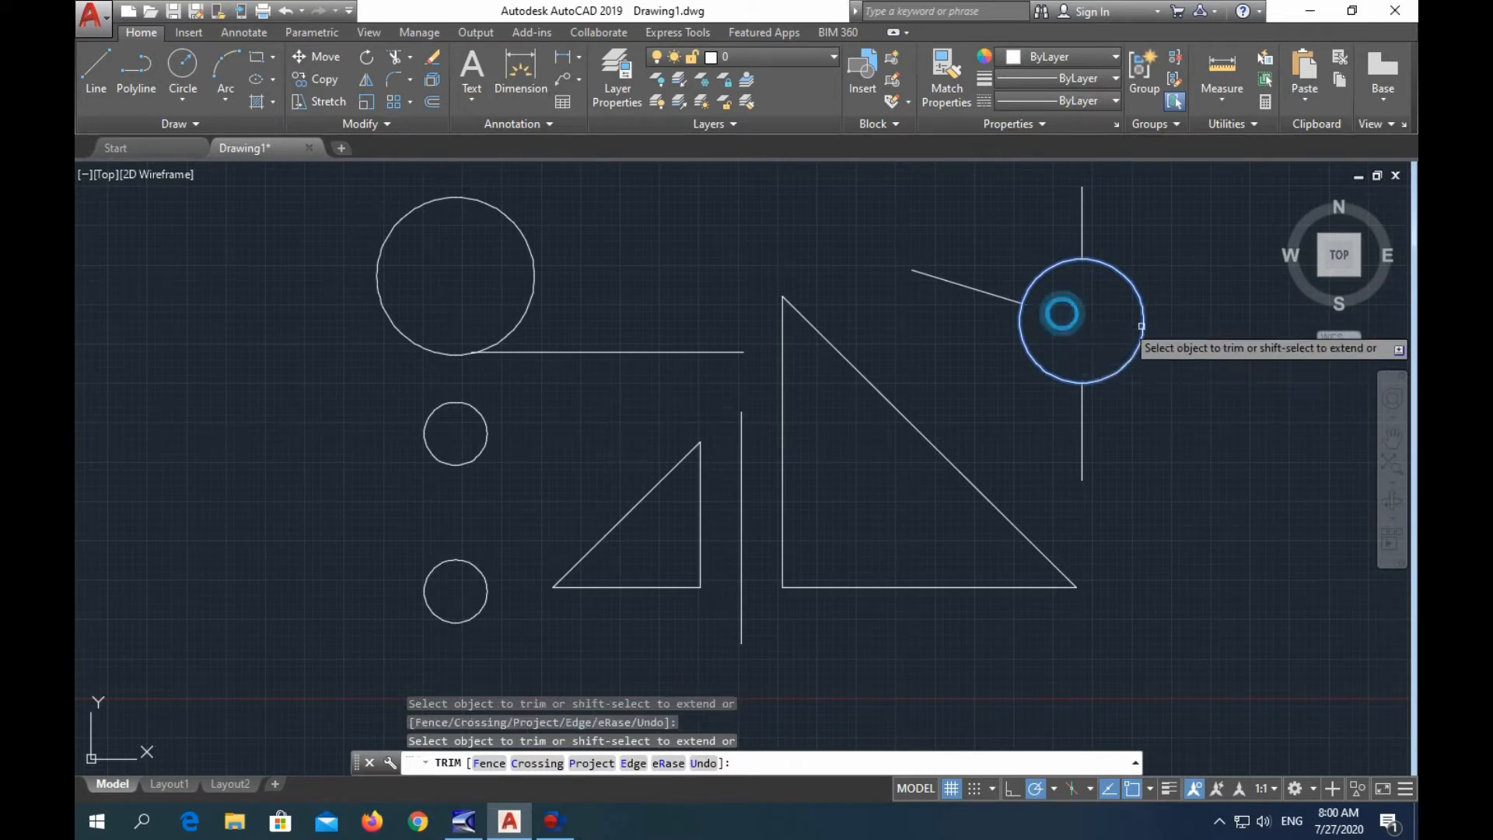
{"action": "key", "text": "Escape"}
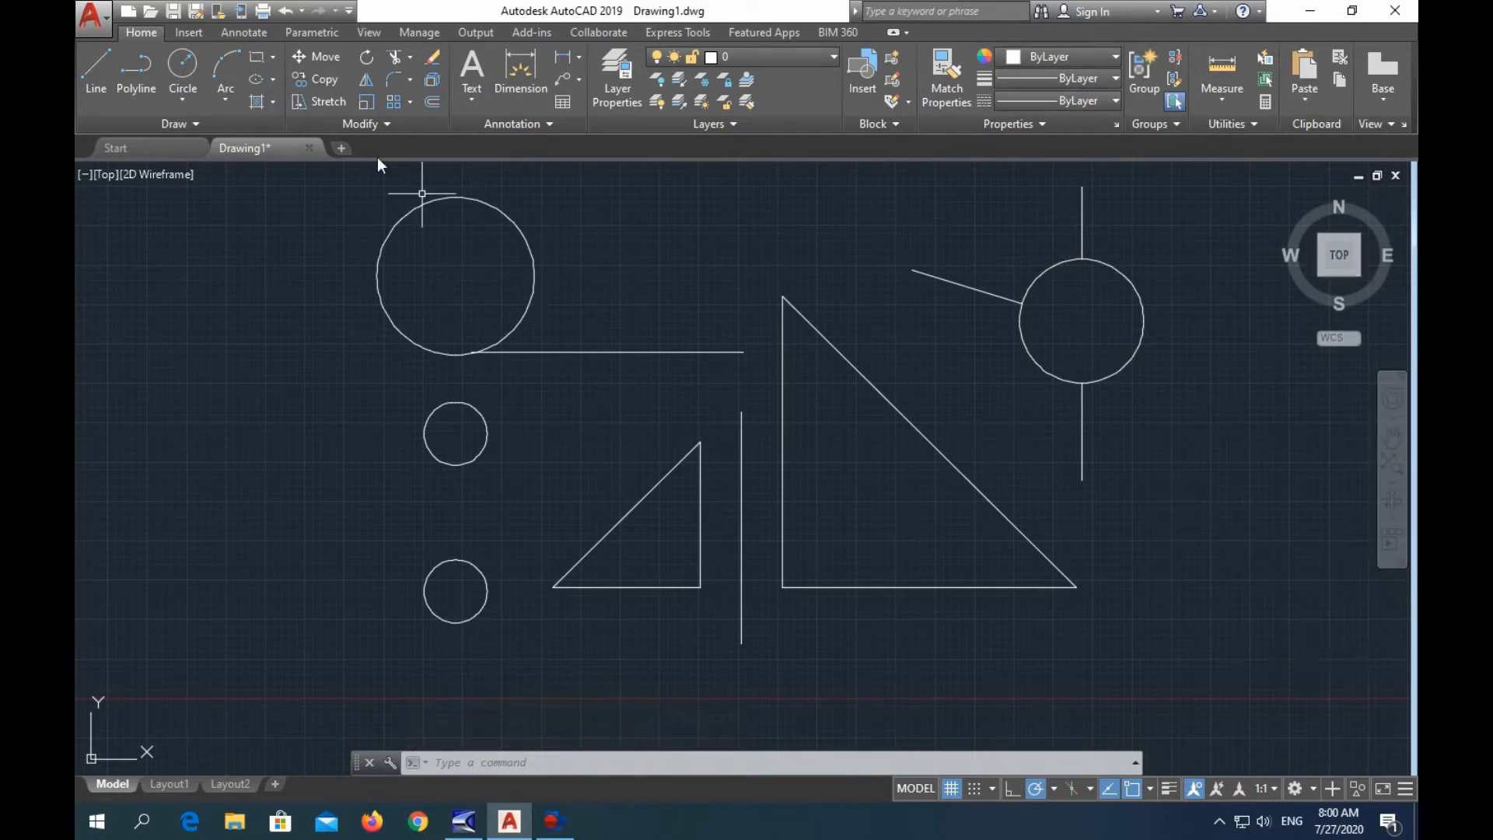
Extend the vertical line between the two triangles up to the horizontal line, using the horizontal line as boundary edge.
{"action": "left_click", "coordinate": [409, 57]}
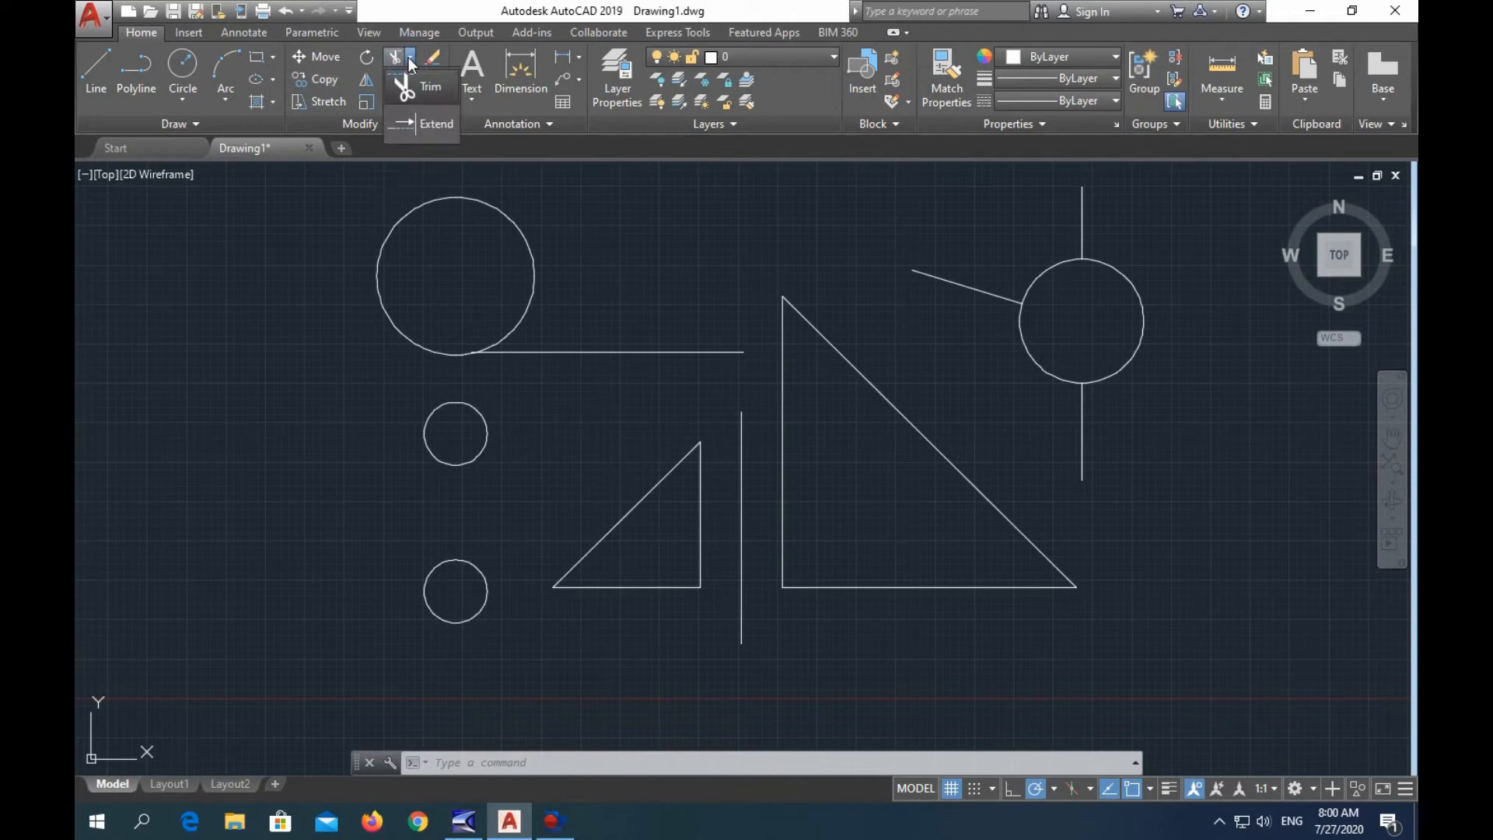
{"action": "left_click", "coordinate": [409, 125]}
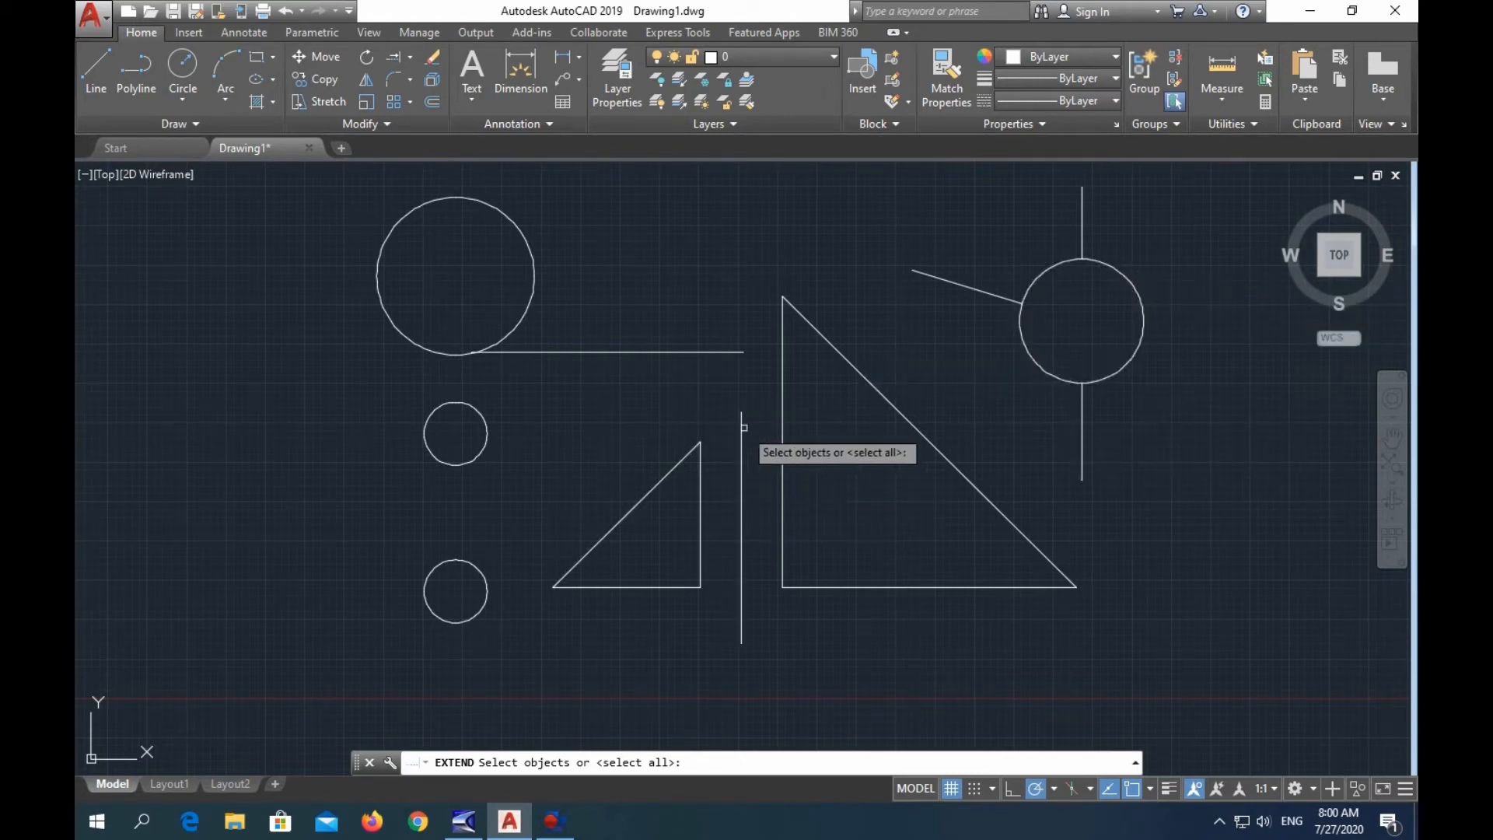
{"action": "left_click", "coordinate": [705, 352]}
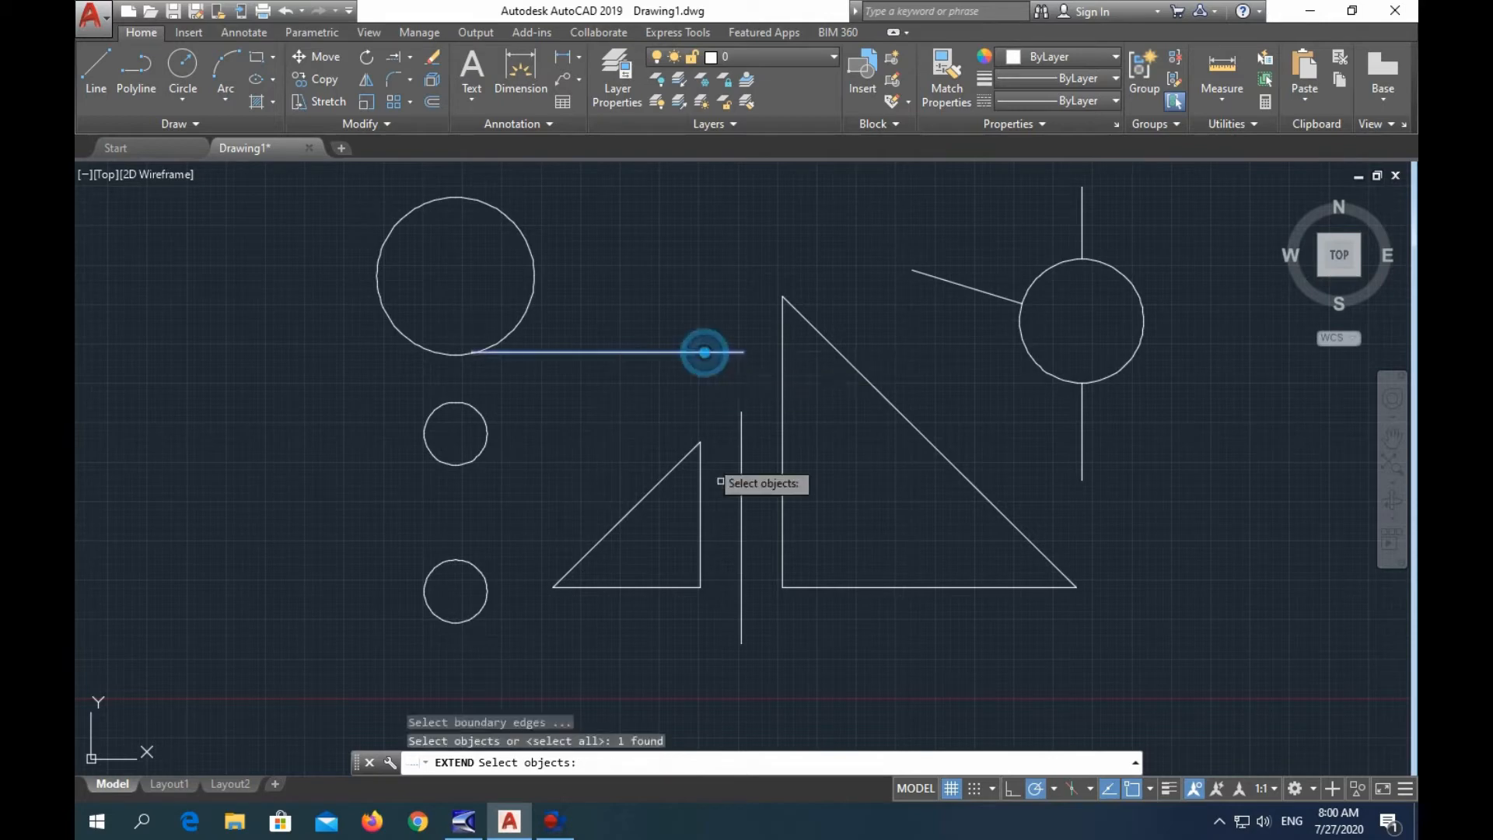
{"action": "right_click", "coordinate": [664, 393]}
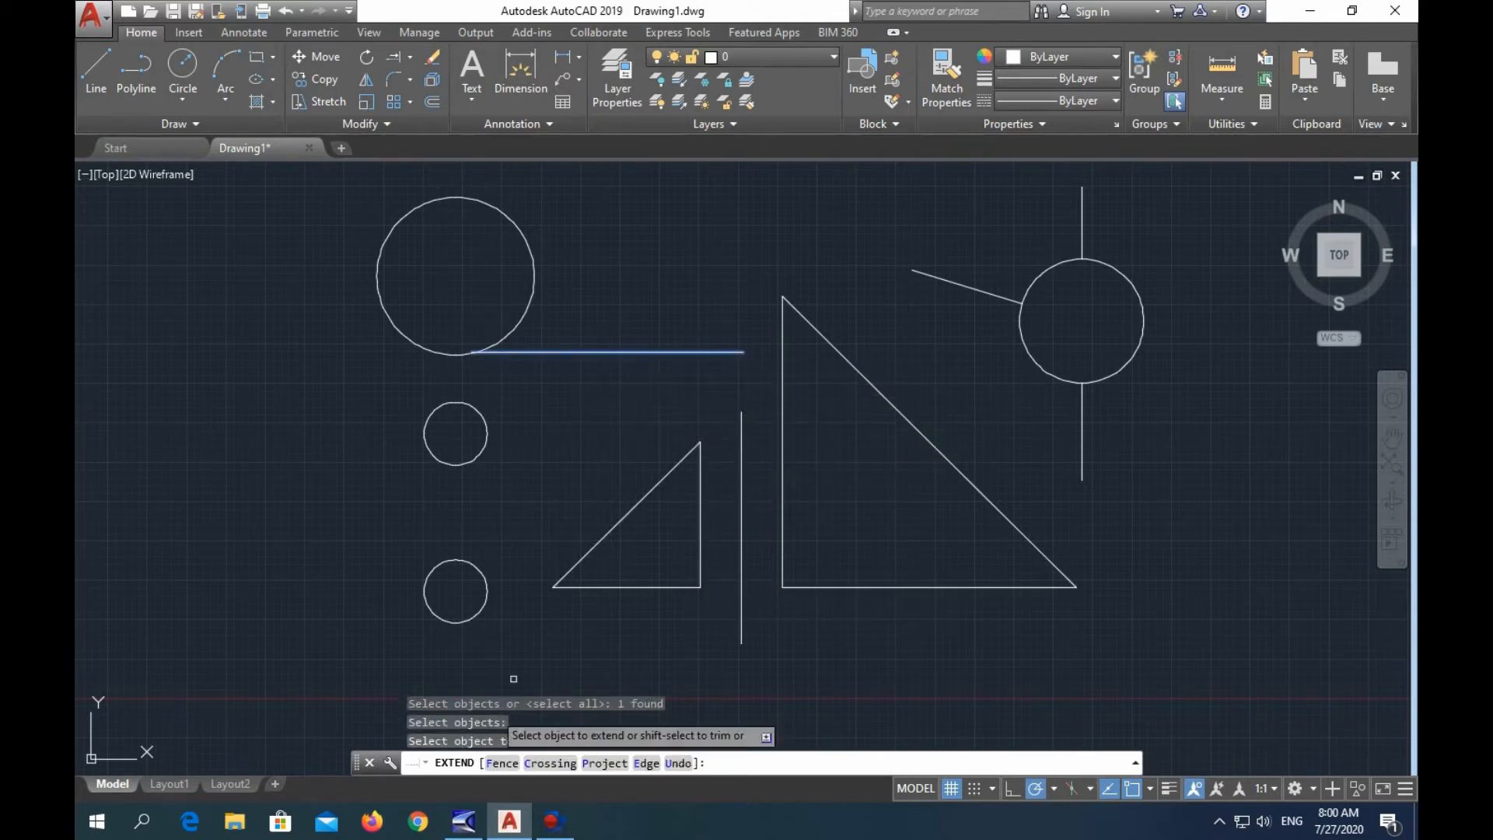
{"action": "left_click", "coordinate": [740, 469]}
{"action": "key", "text": "Escape"}
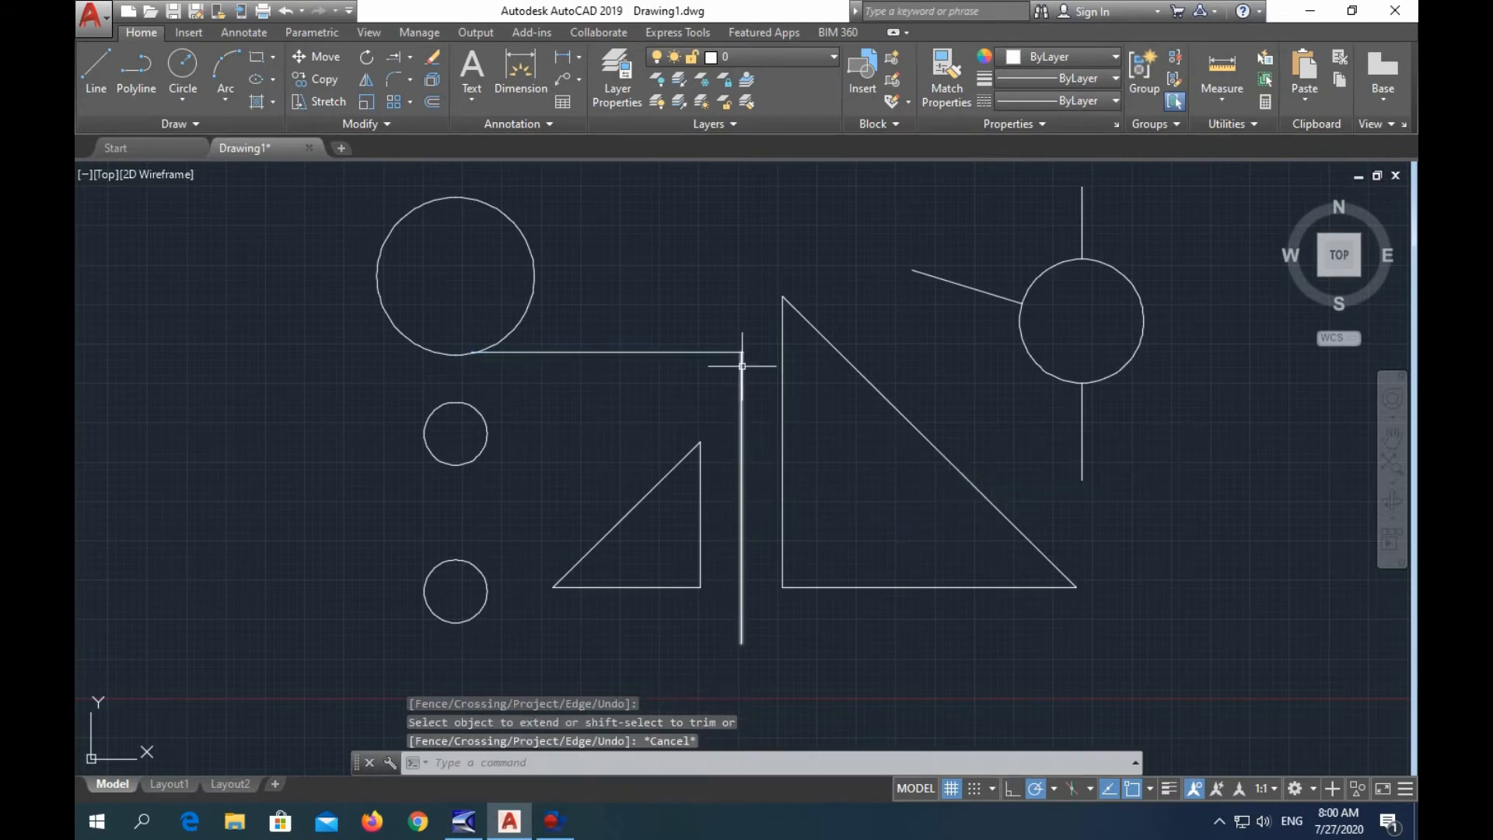
Fillet the lower-left corner of the large triangle with a radius of 3.
{"action": "scroll", "coordinate": [740, 342], "scroll_direction": "up", "scroll_amount": 5}
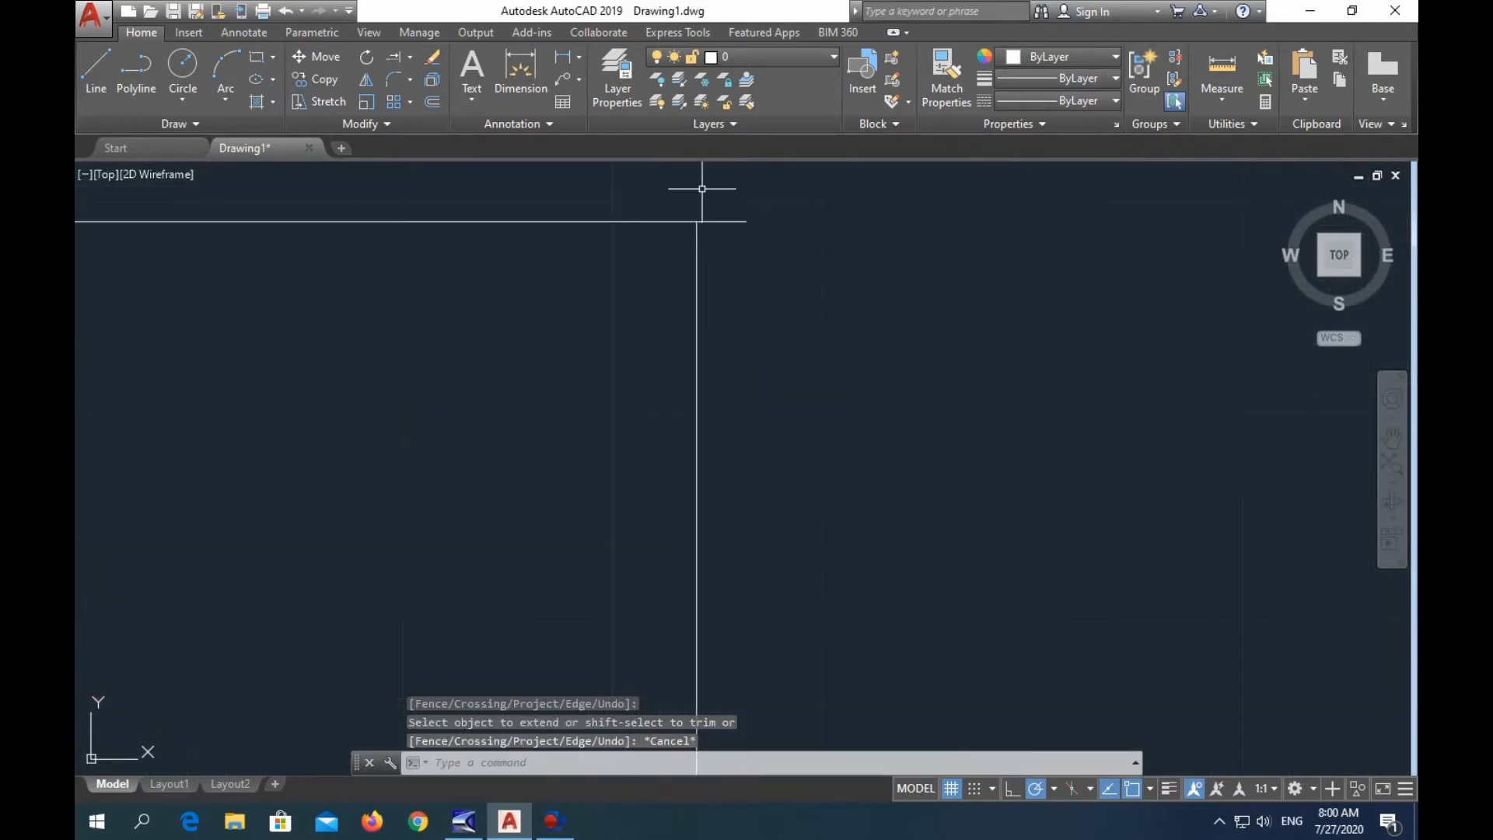
{"action": "scroll", "coordinate": [772, 326], "scroll_direction": "down", "scroll_amount": 5}
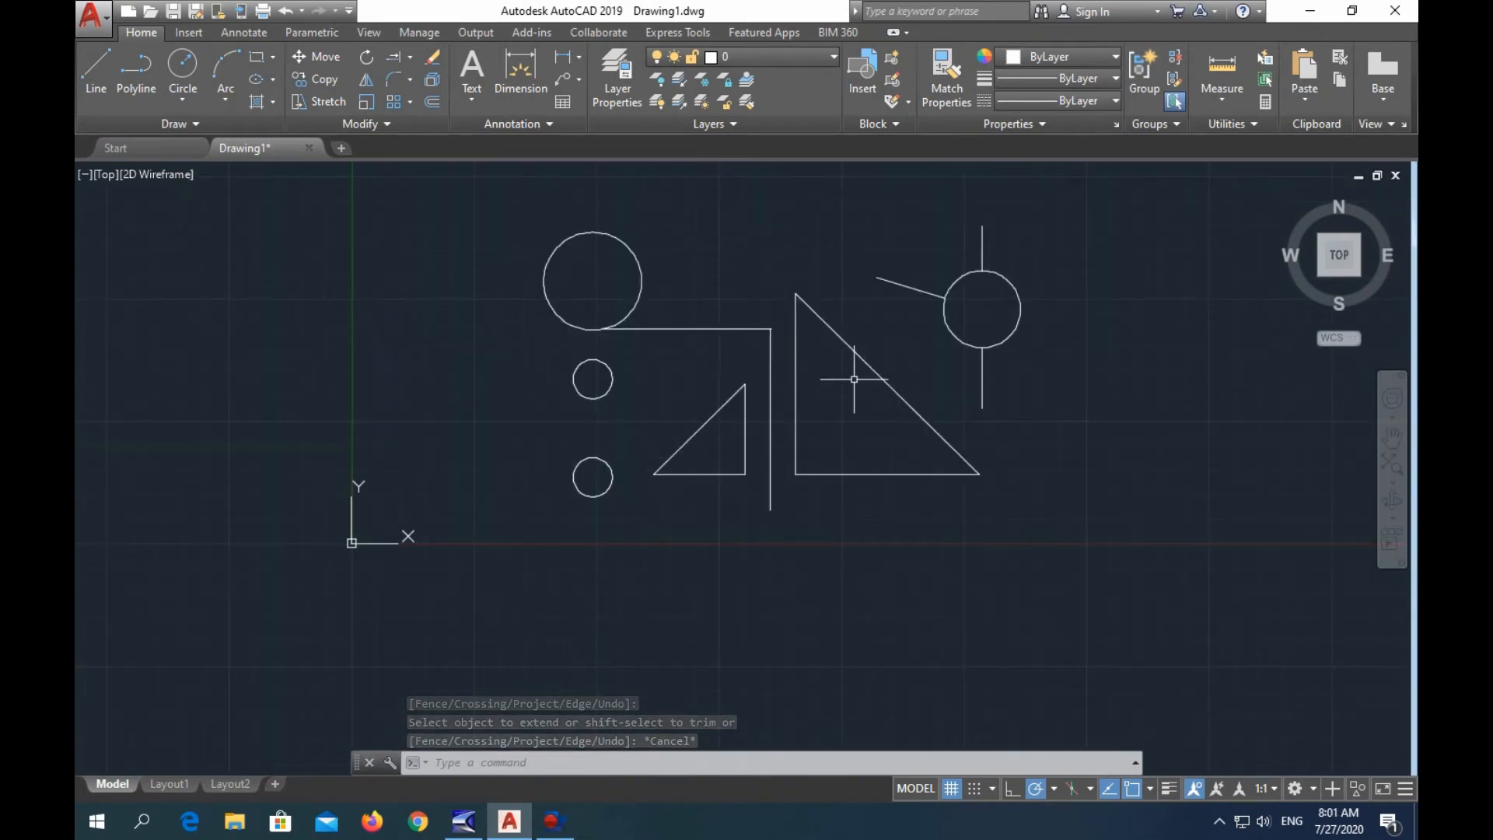
{"action": "middle_click_drag", "start_coordinate": [860, 376], "coordinate": [754, 420]}
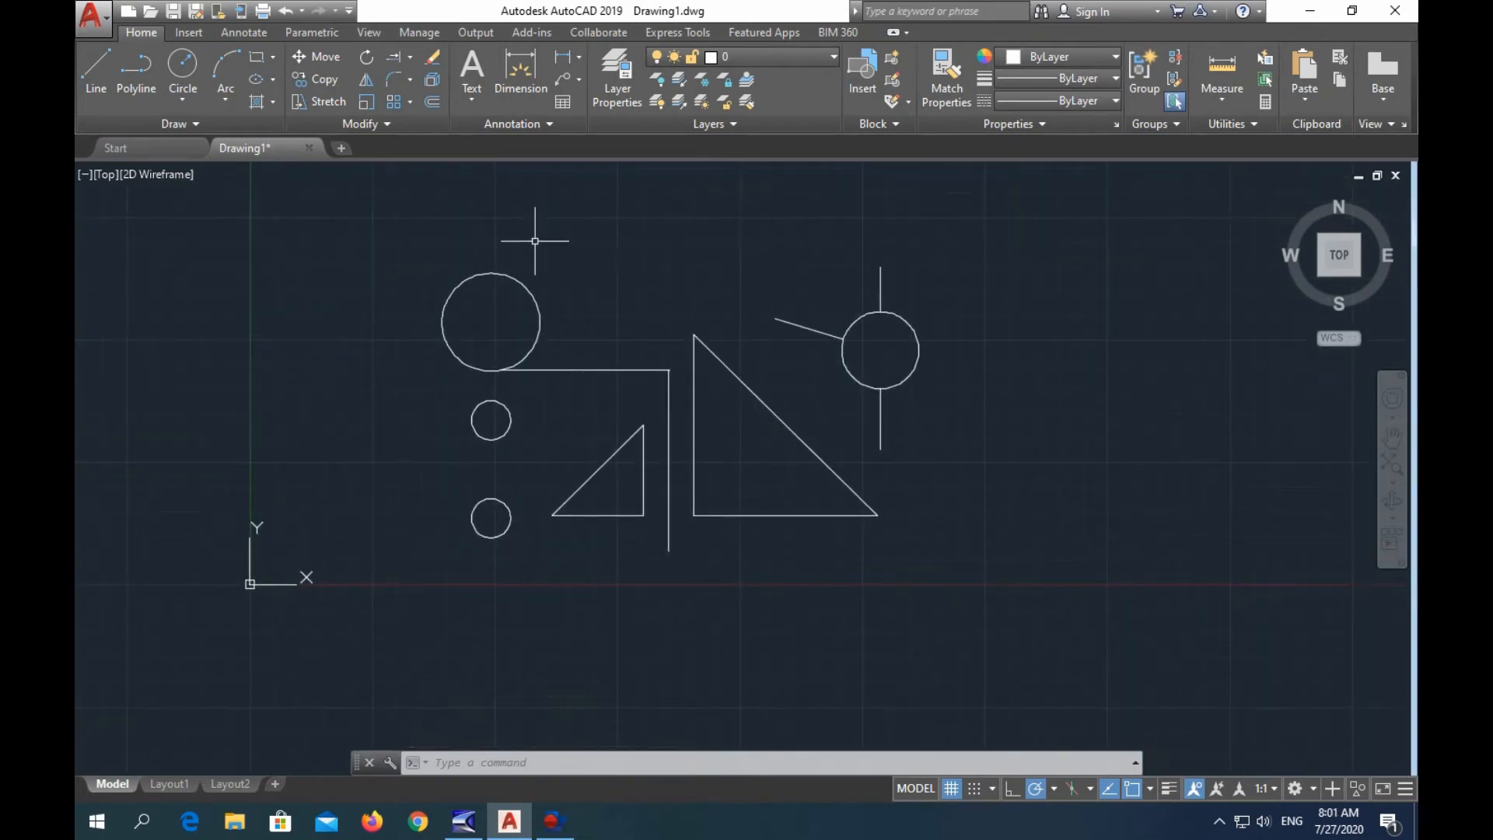
{"action": "left_click", "coordinate": [395, 81]}
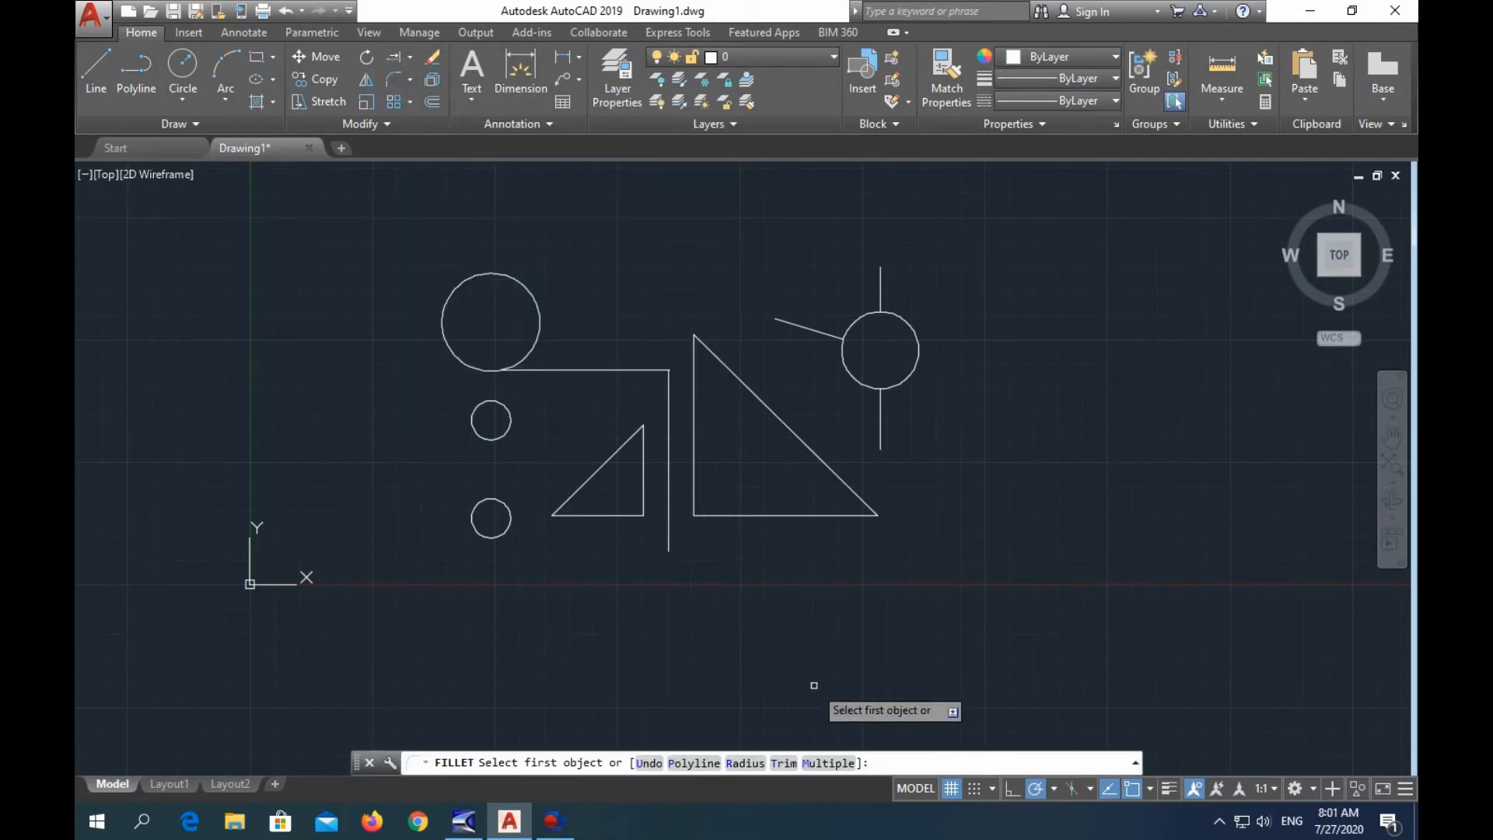
{"action": "left_click", "coordinate": [736, 766]}
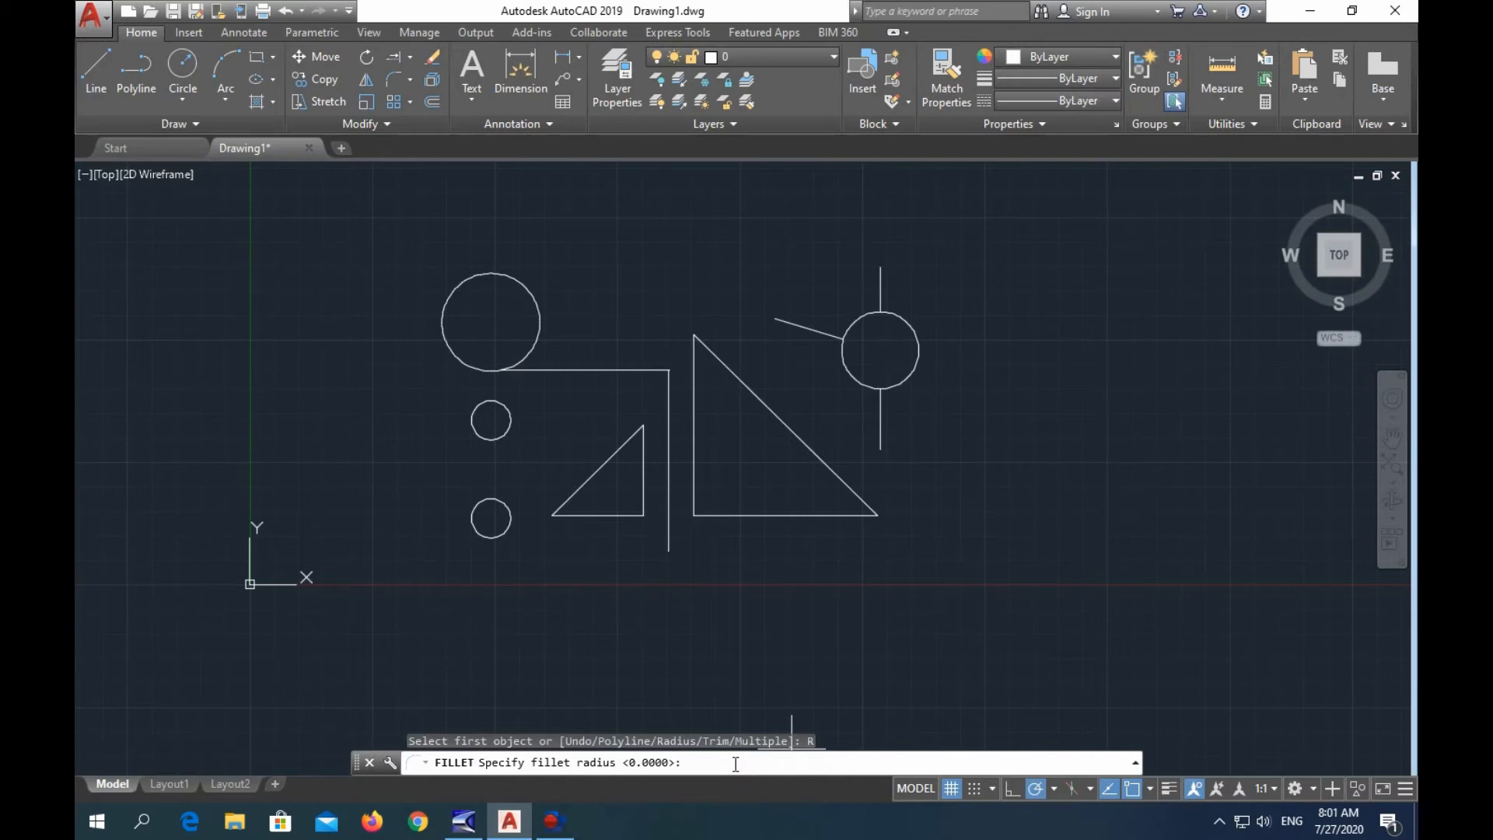
{"action": "type", "text": "3"}
{"action": "key", "text": "Return"}
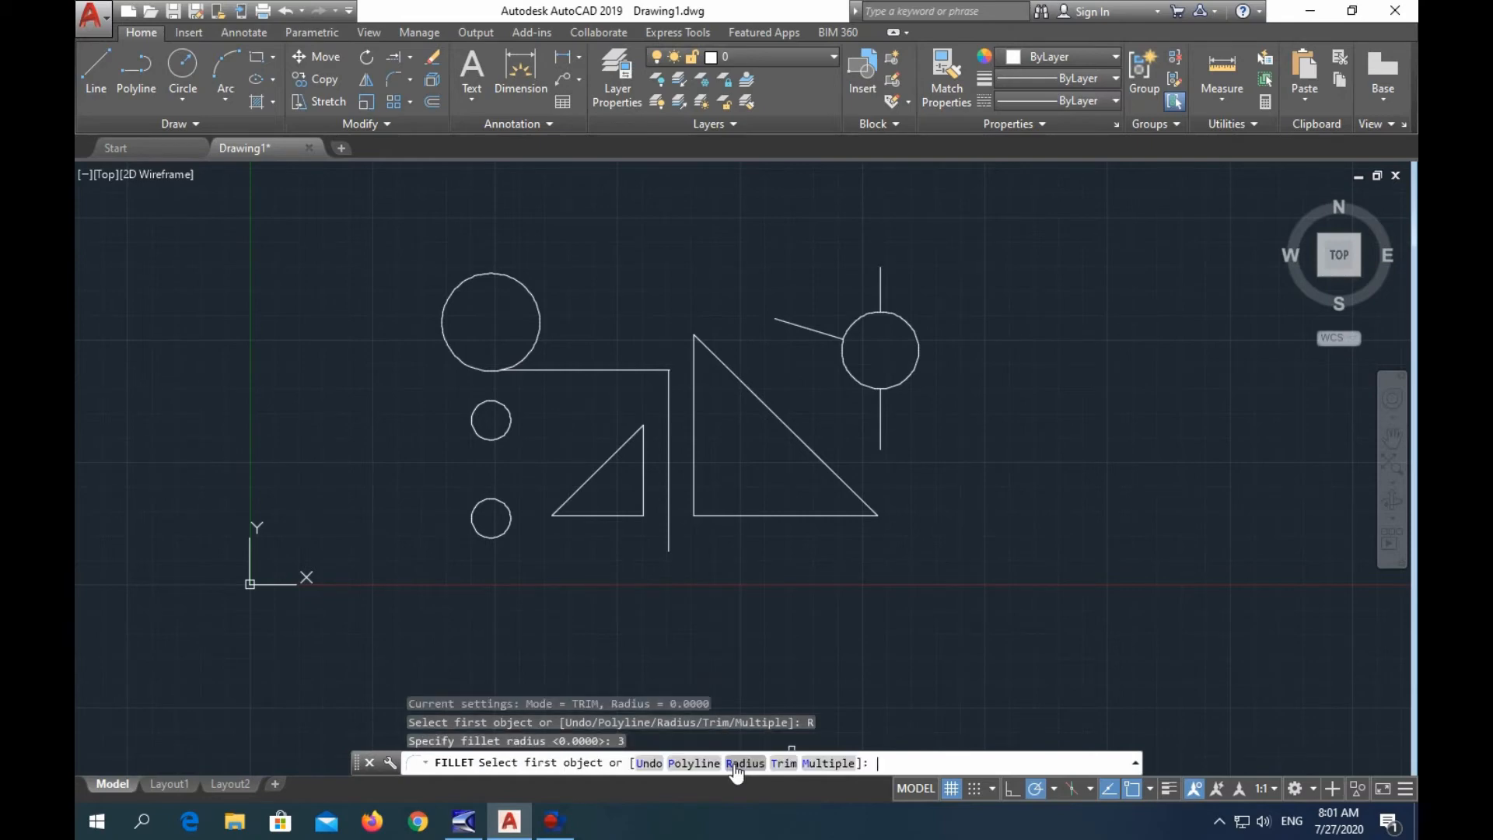
{"action": "left_click", "coordinate": [692, 475]}
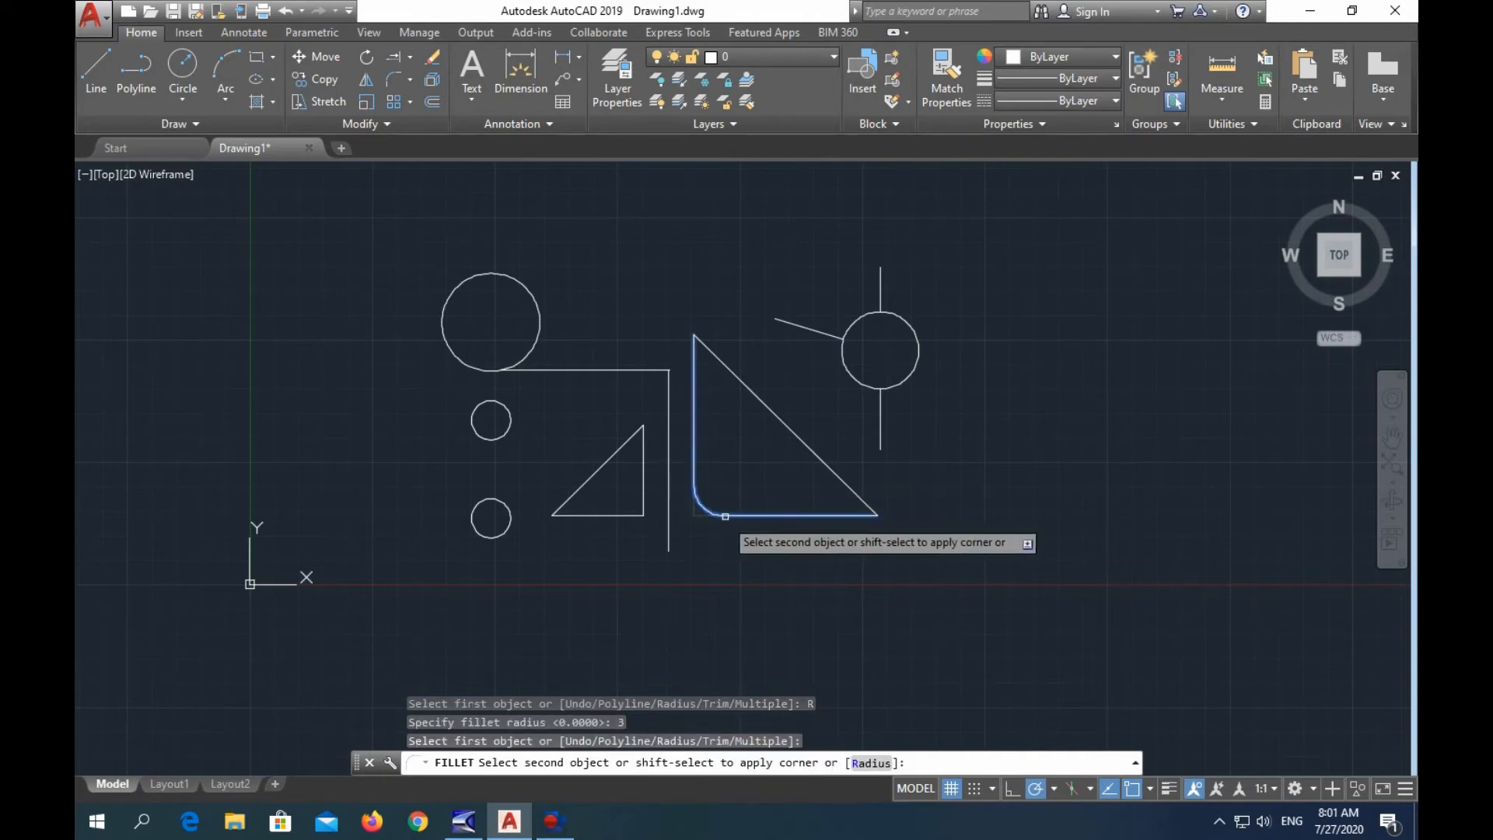
{"action": "left_click", "coordinate": [729, 514]}
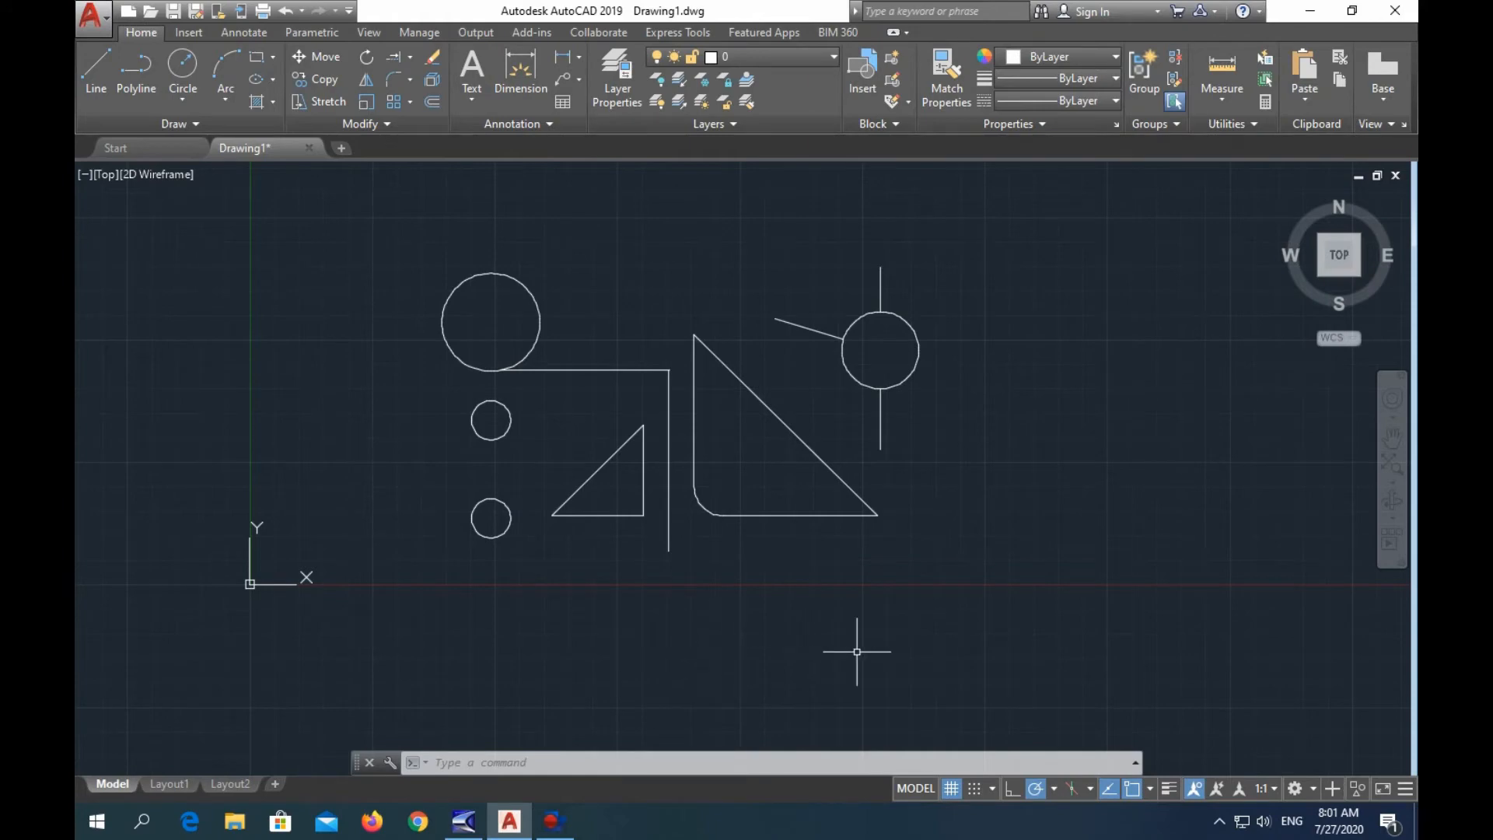
Chamfer the lower-right corner of the small triangle with both chamfer distances set to 3.
{"action": "left_click", "coordinate": [409, 81]}
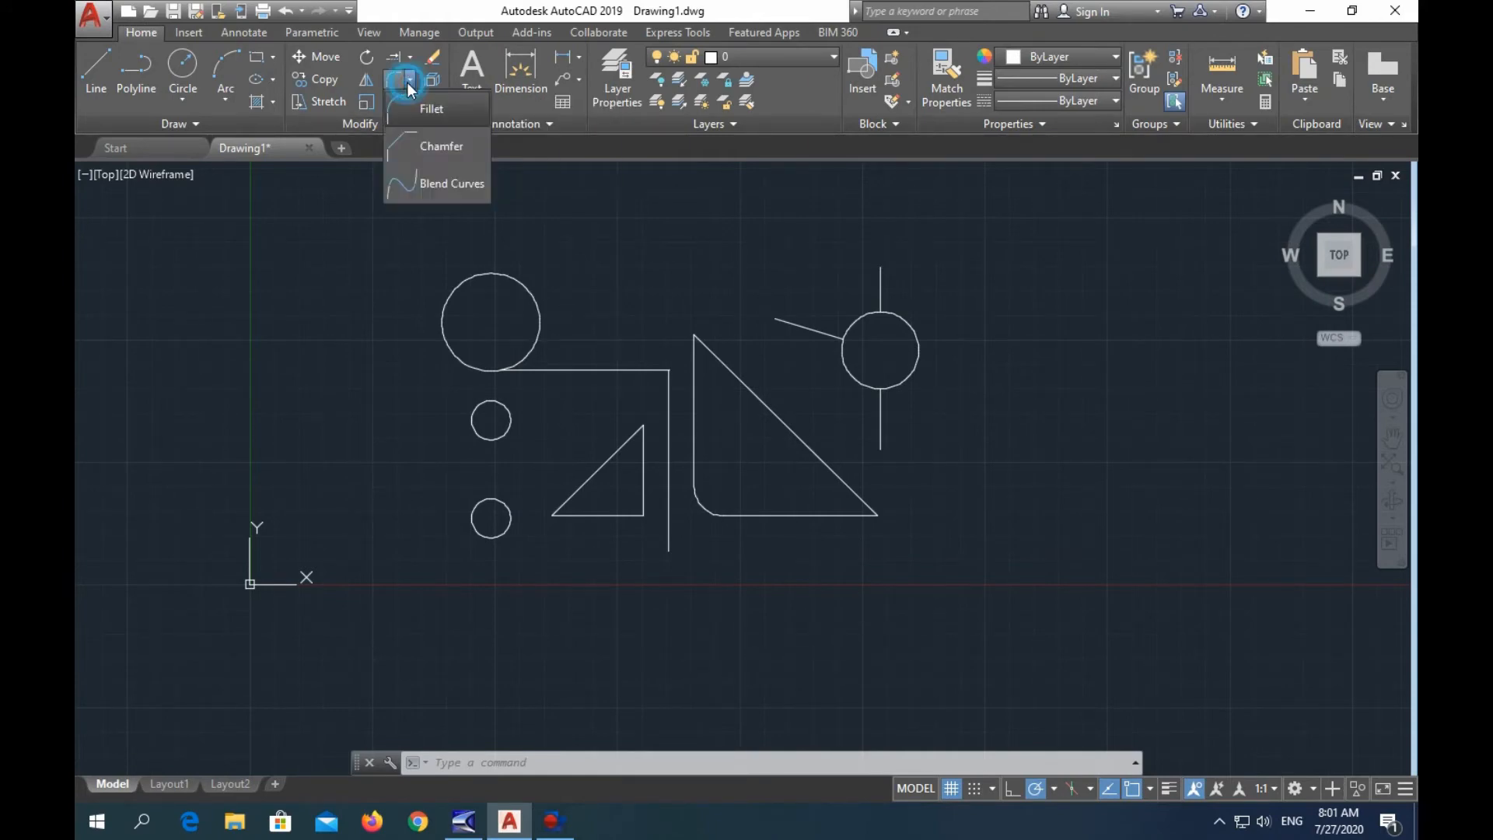
{"action": "left_click", "coordinate": [412, 146]}
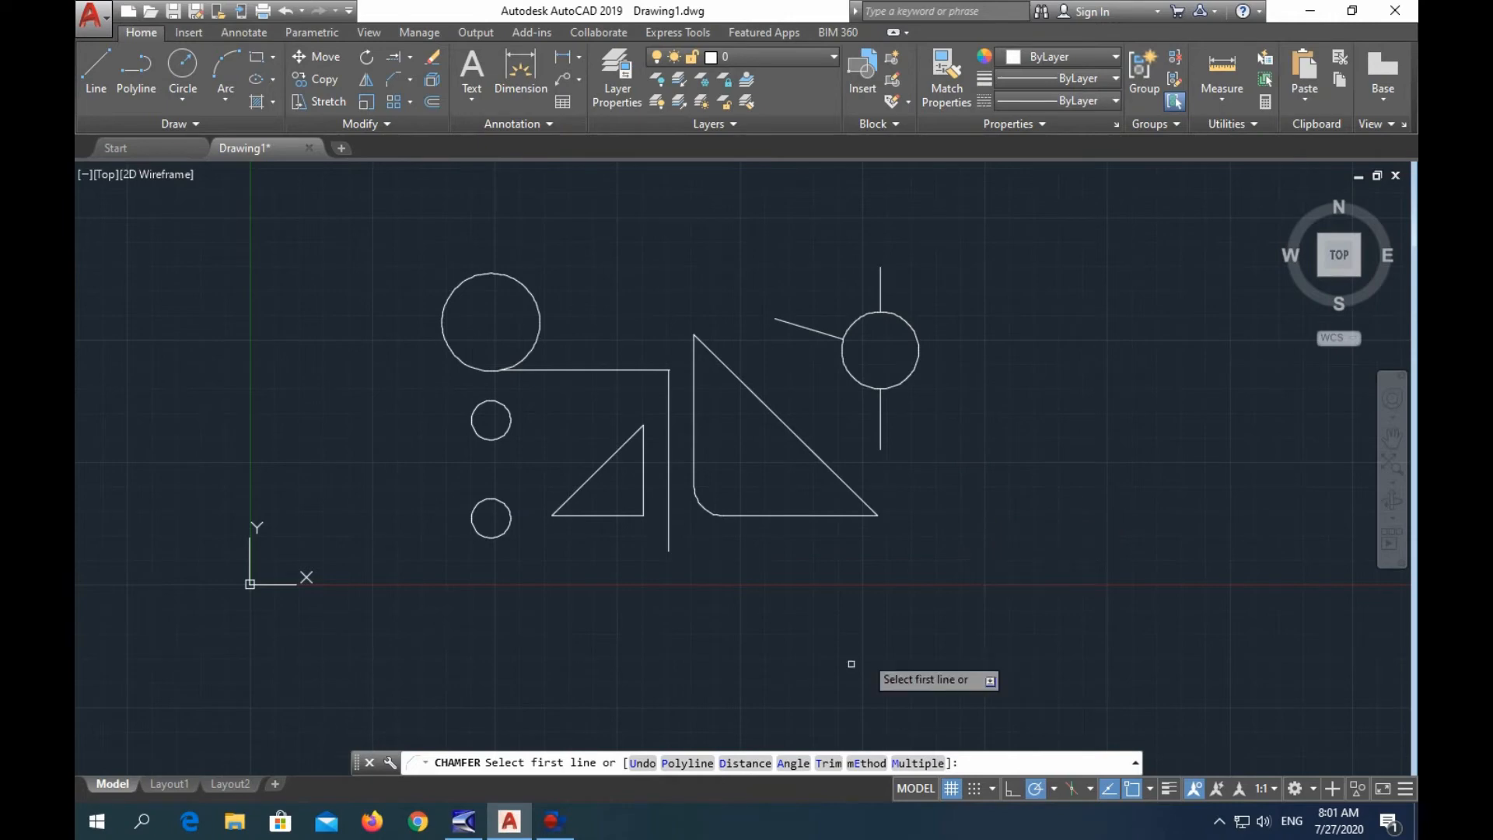
{"action": "left_click", "coordinate": [740, 764]}
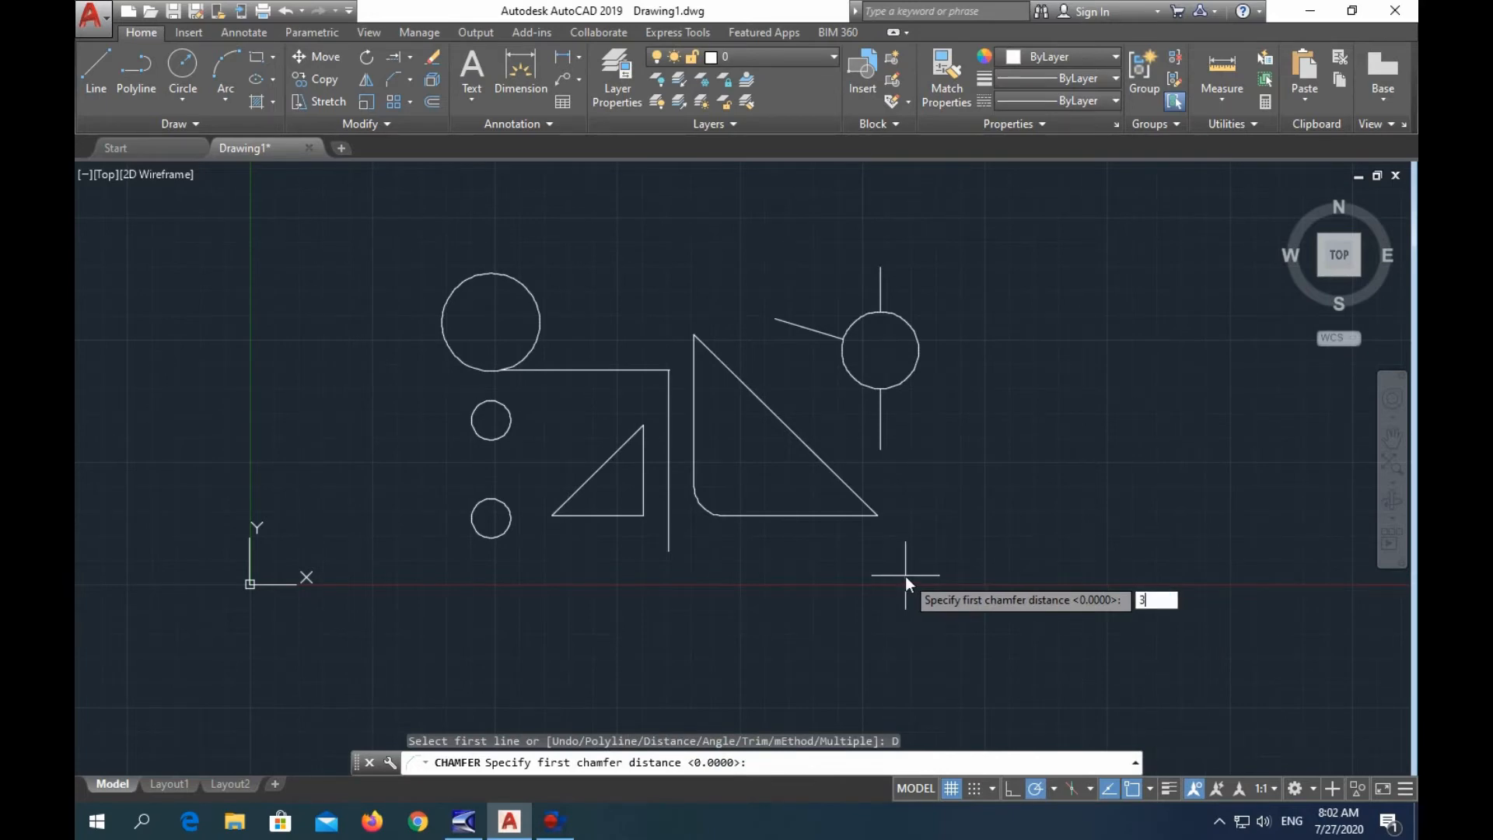
{"action": "key", "text": "Return"}
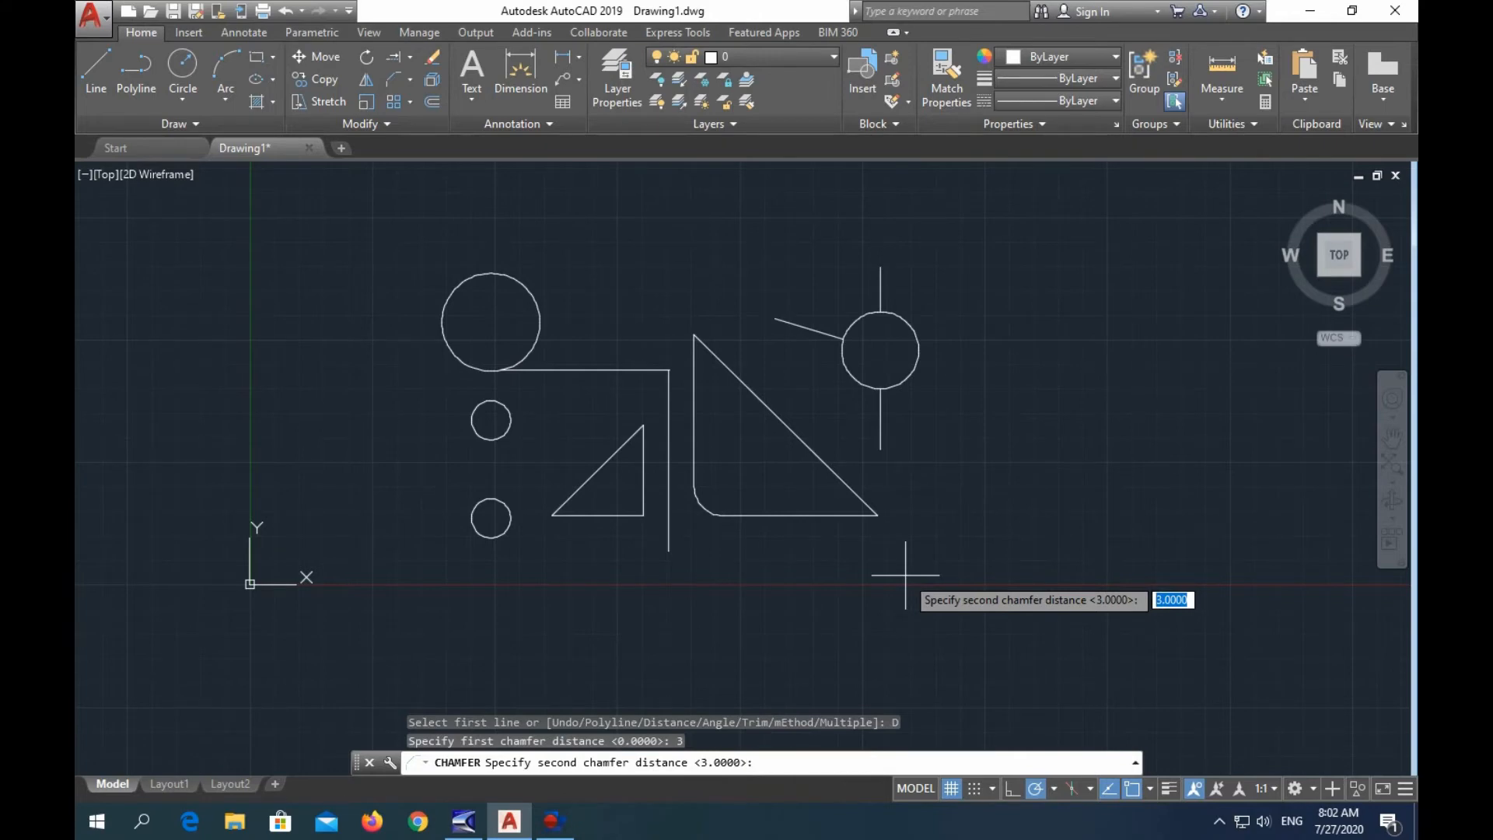
{"action": "key", "text": "Return"}
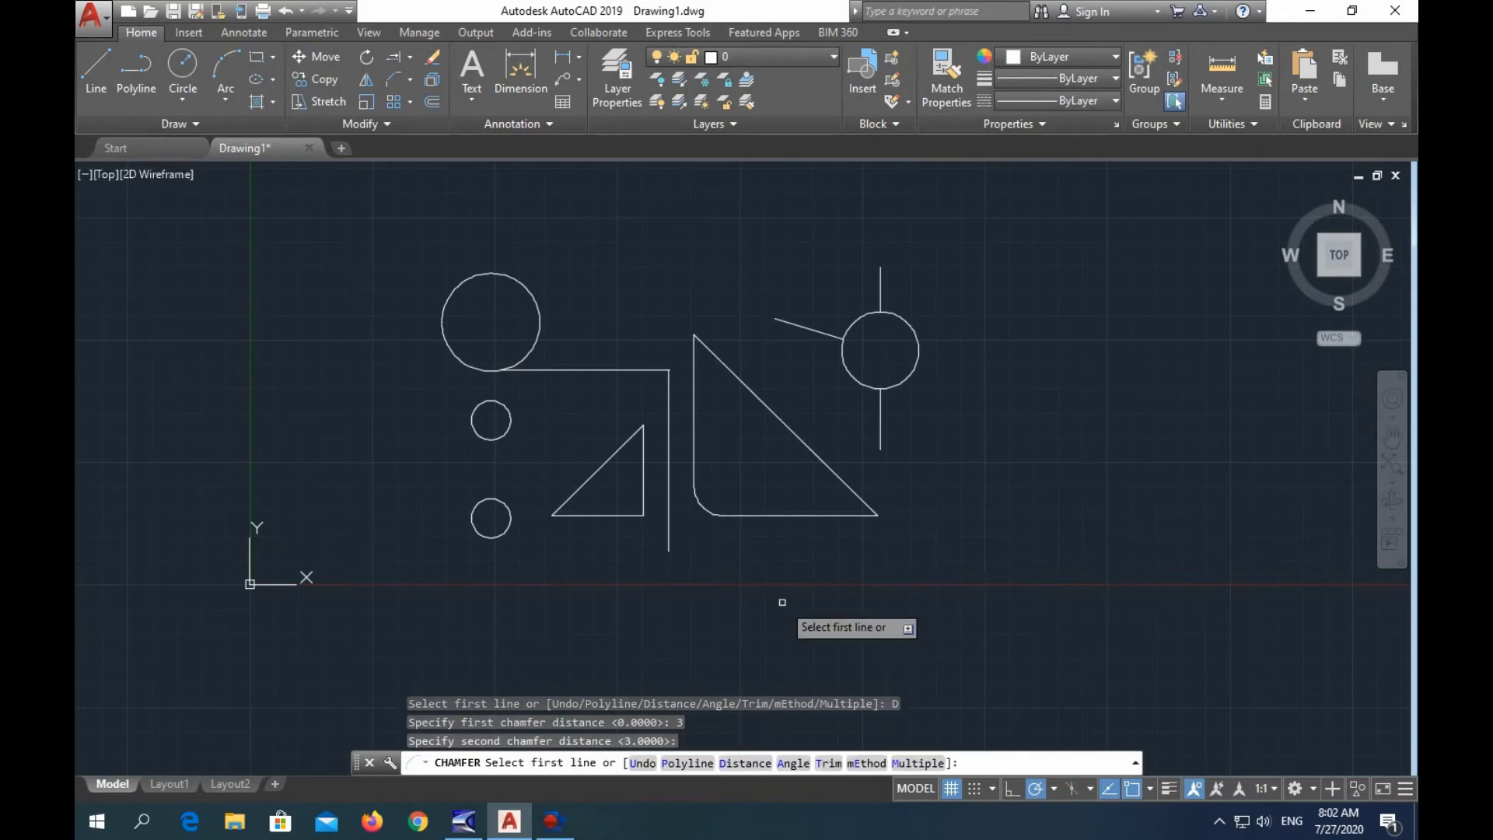
{"action": "left_click", "coordinate": [610, 513]}
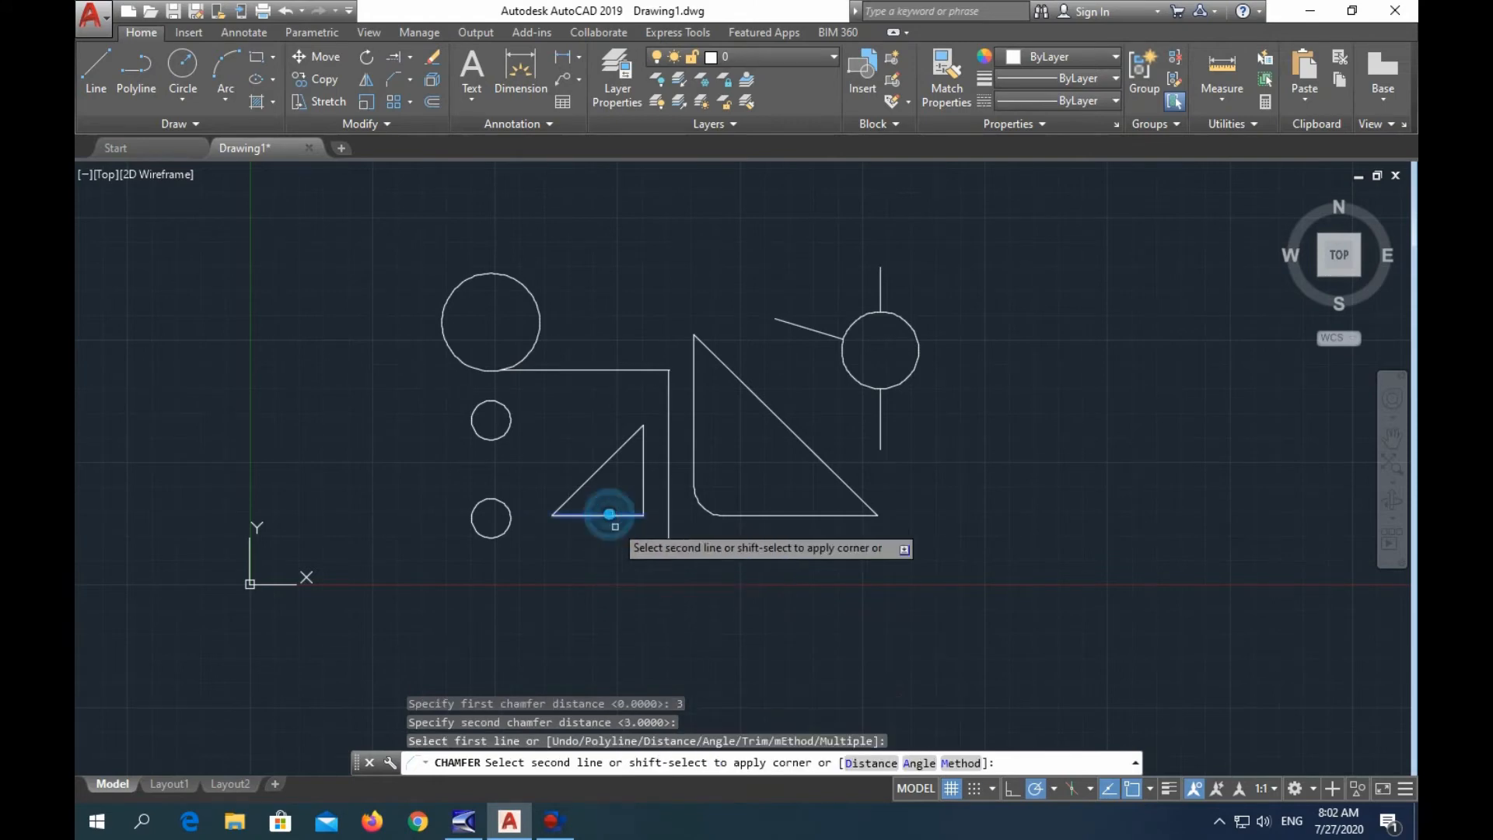
{"action": "left_click", "coordinate": [643, 485]}
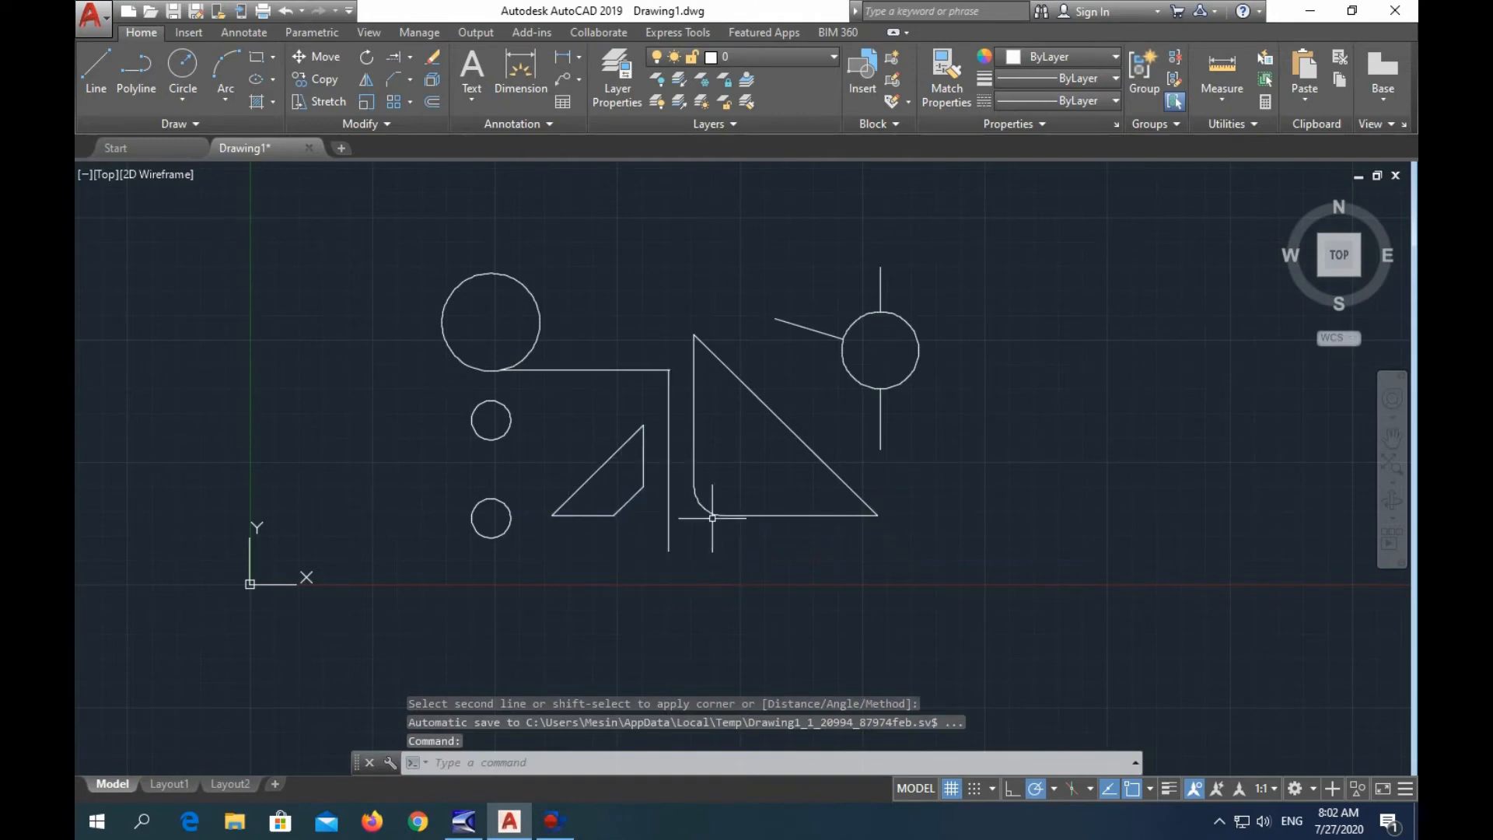
Draw an open, wave-shaped spline with five control vertices above and right of the circle with the trimmed lines.
{"action": "left_click", "coordinate": [411, 79]}
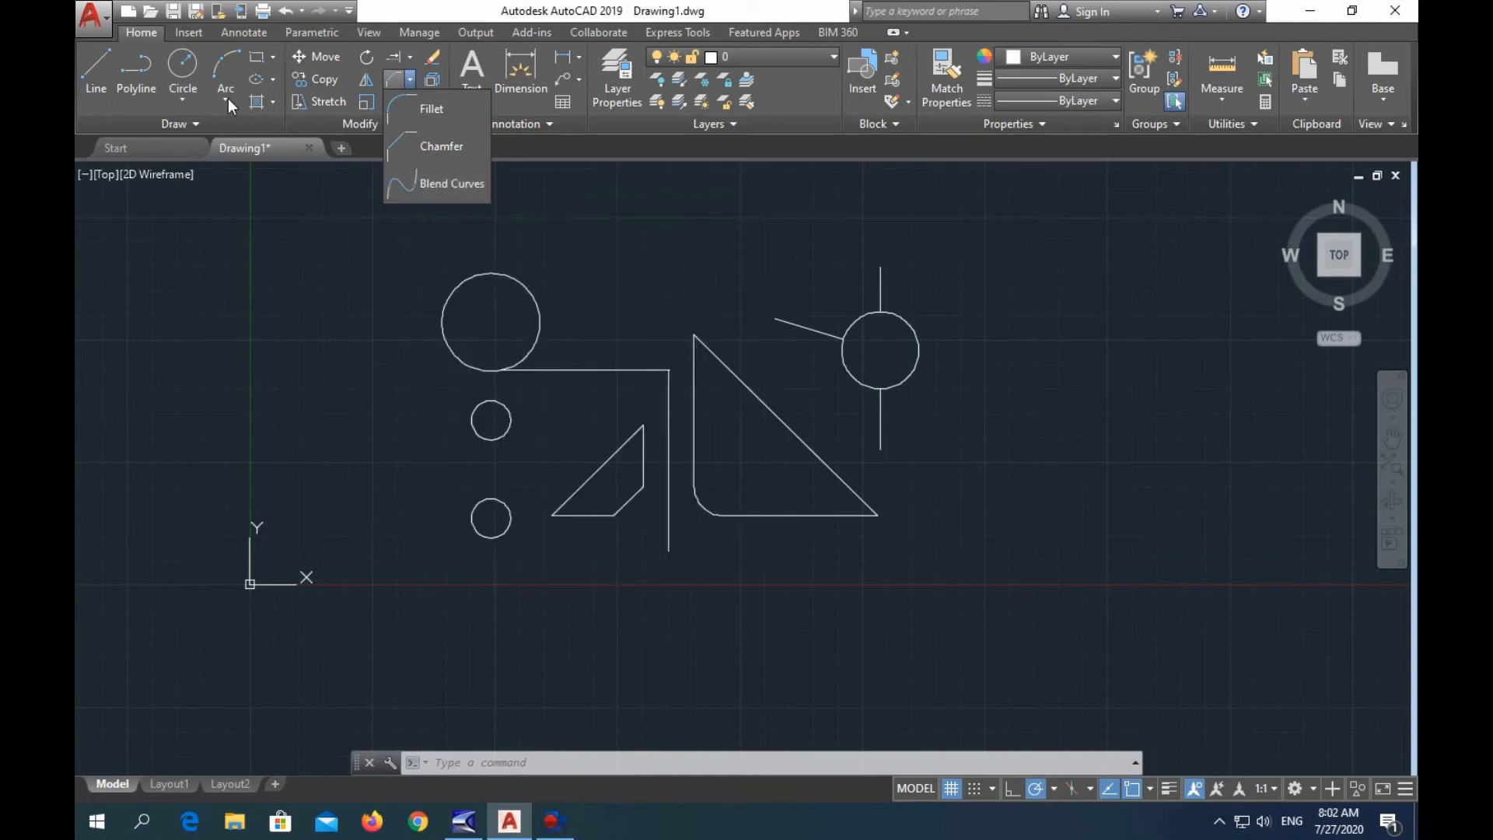
{"action": "left_click", "coordinate": [226, 98]}
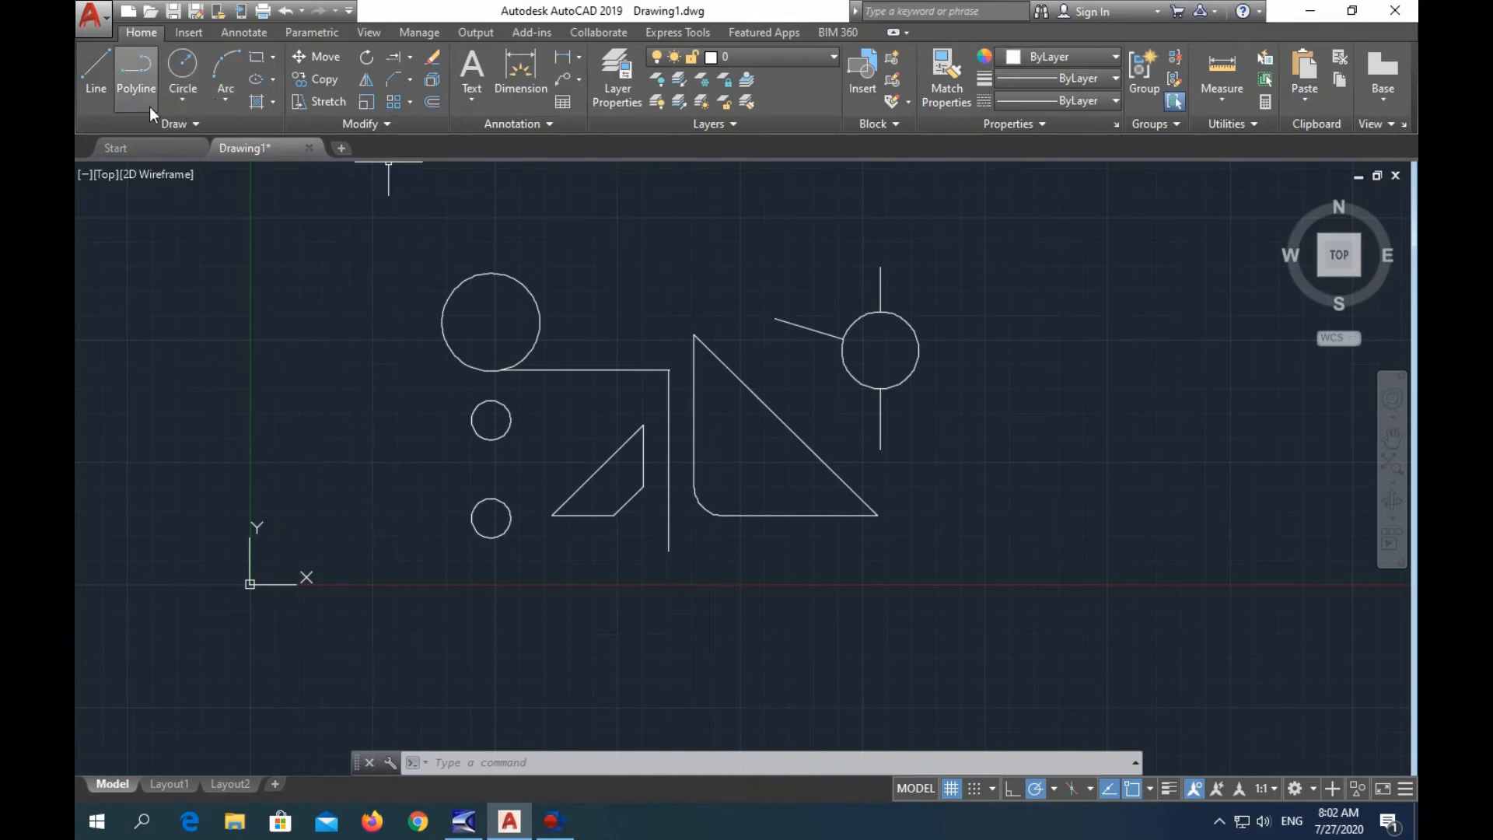
{"action": "left_click", "coordinate": [177, 127]}
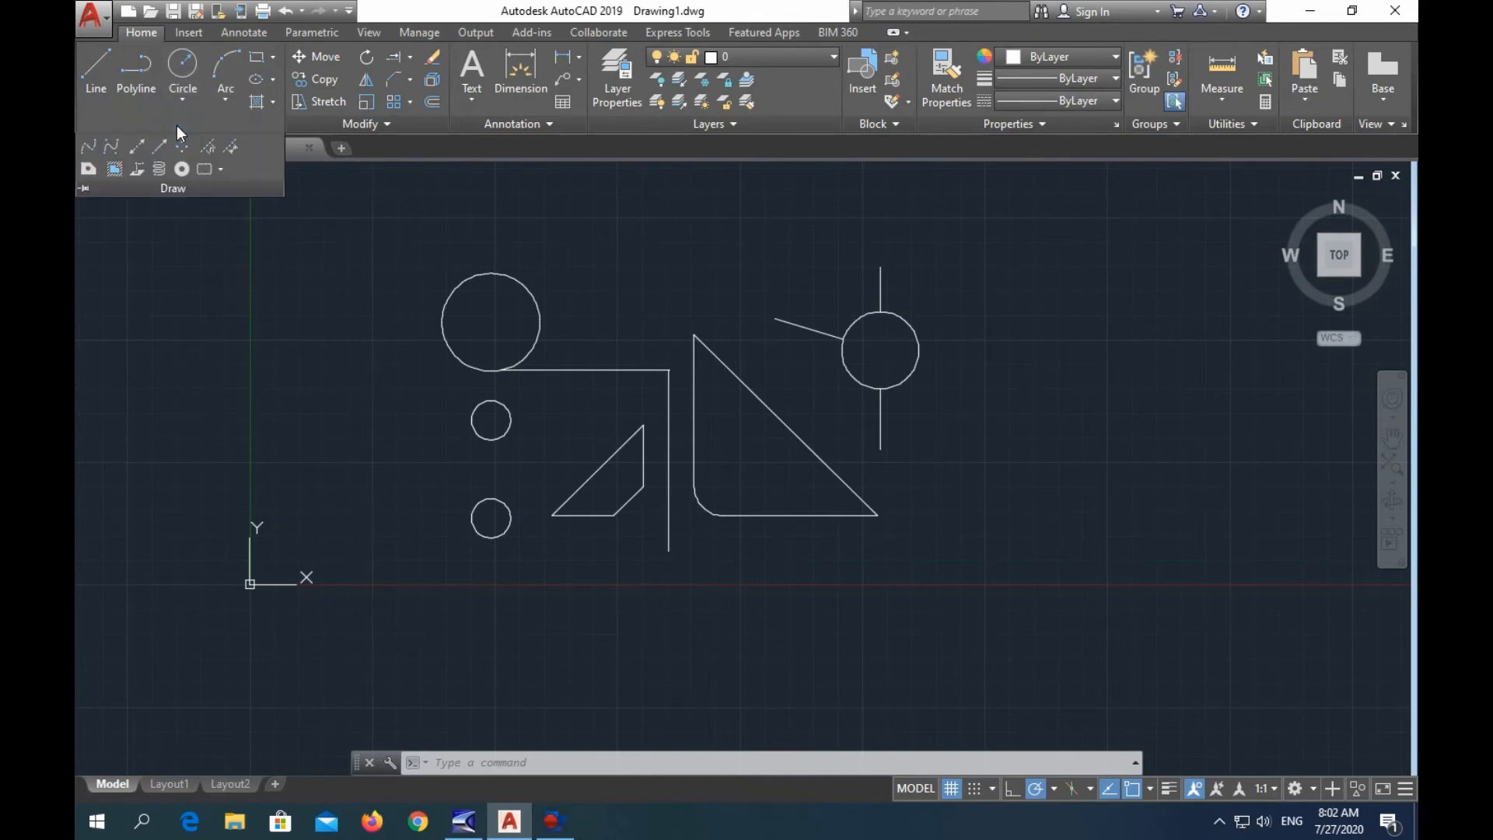
{"action": "left_click", "coordinate": [86, 147]}
{"action": "left_click", "coordinate": [1024, 299]}
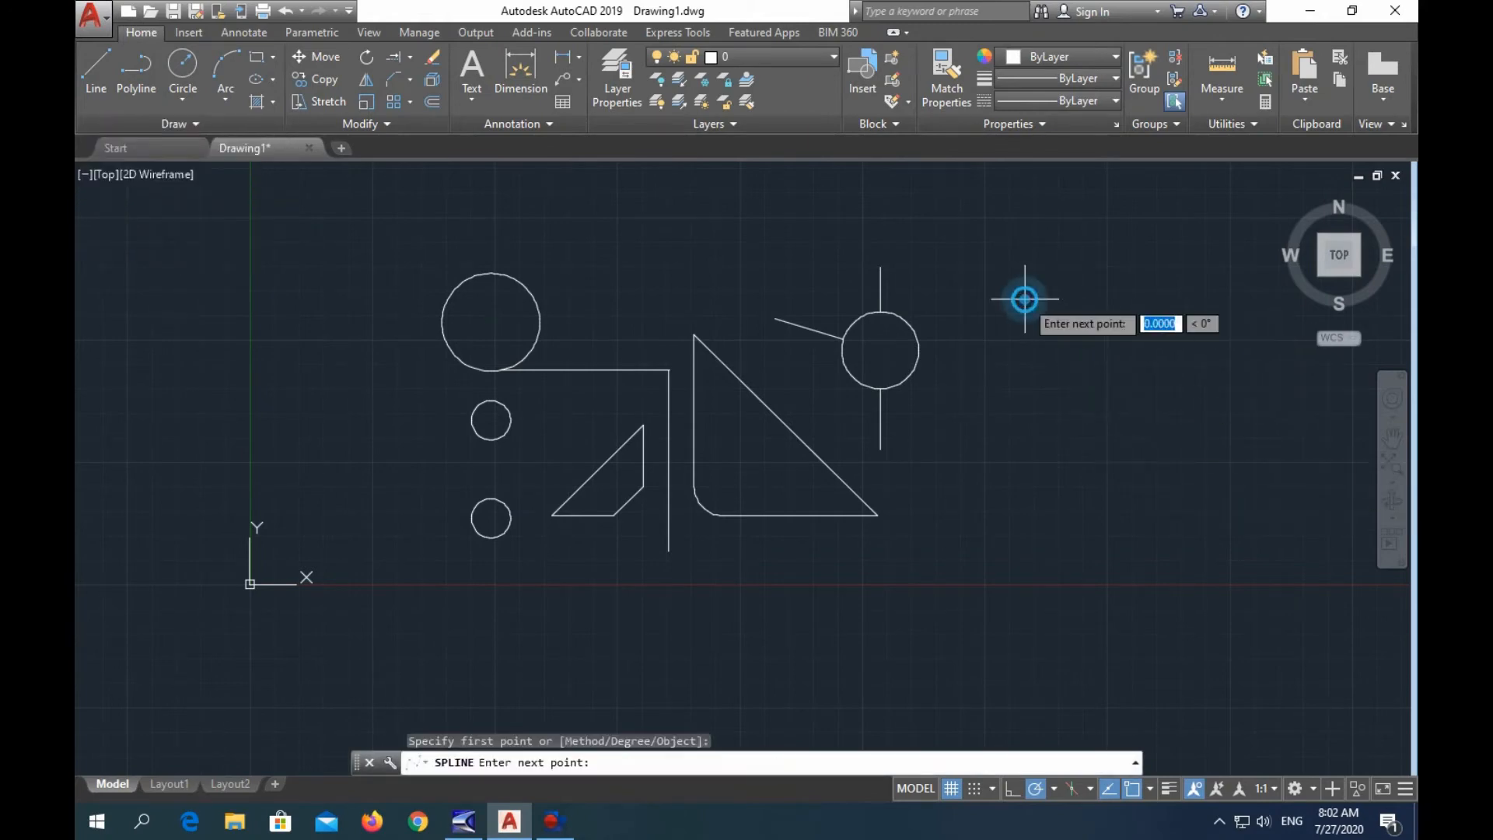
{"action": "left_click", "coordinate": [1076, 235]}
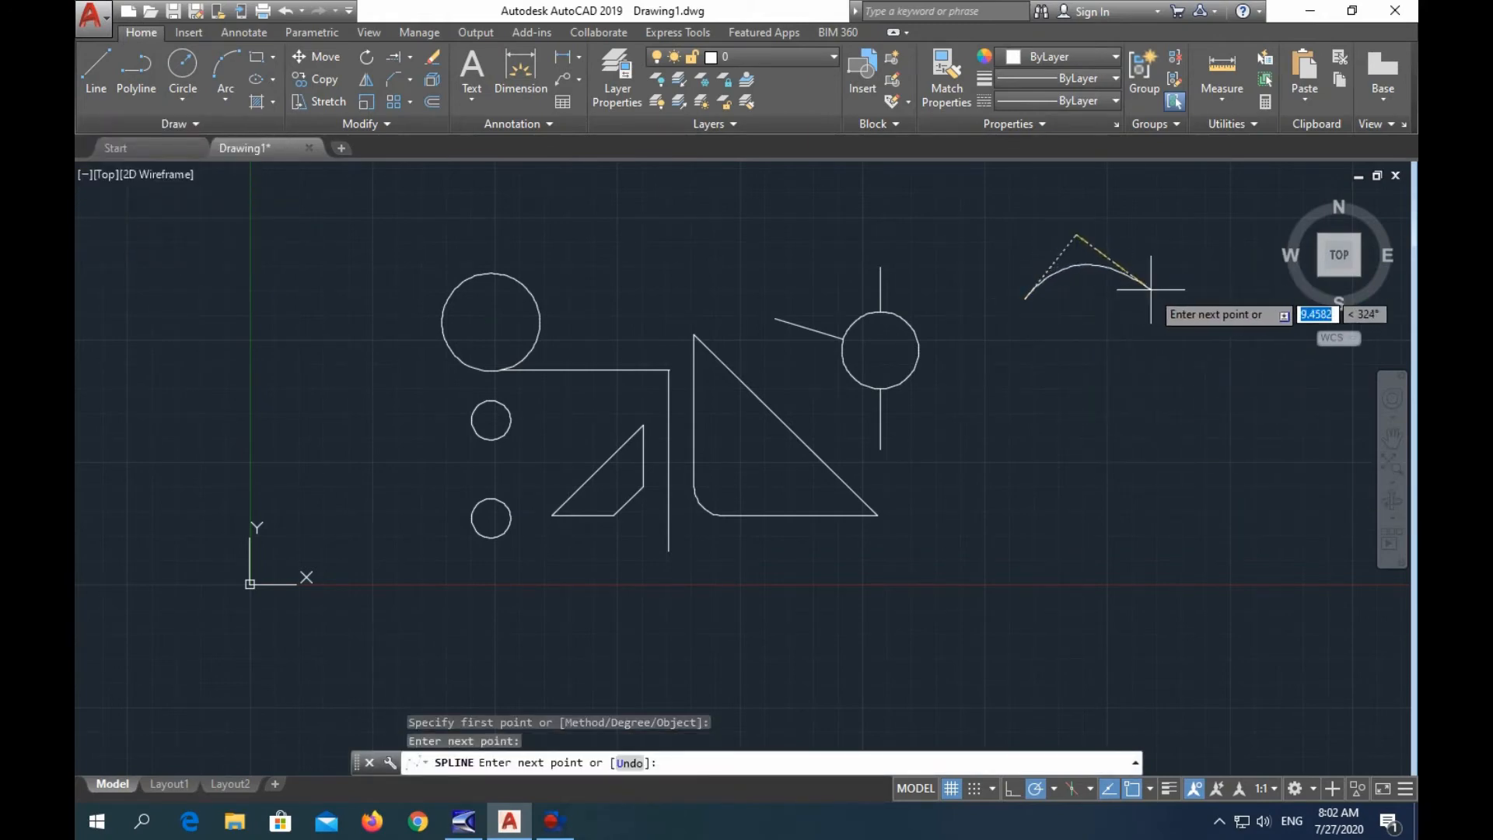
{"action": "left_click", "coordinate": [1150, 289]}
{"action": "left_click", "coordinate": [1139, 340]}
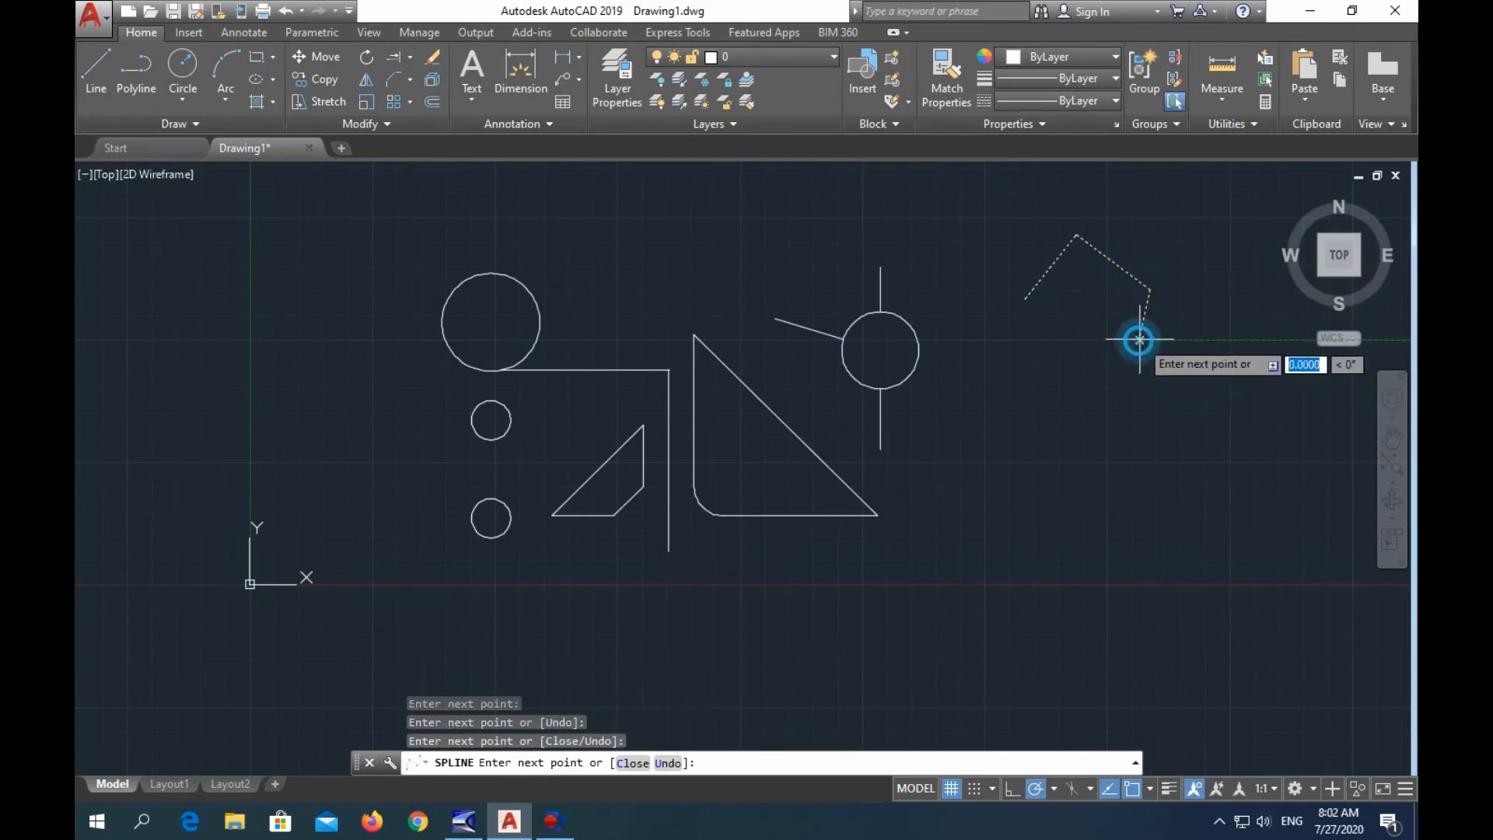
{"action": "left_click", "coordinate": [1222, 294]}
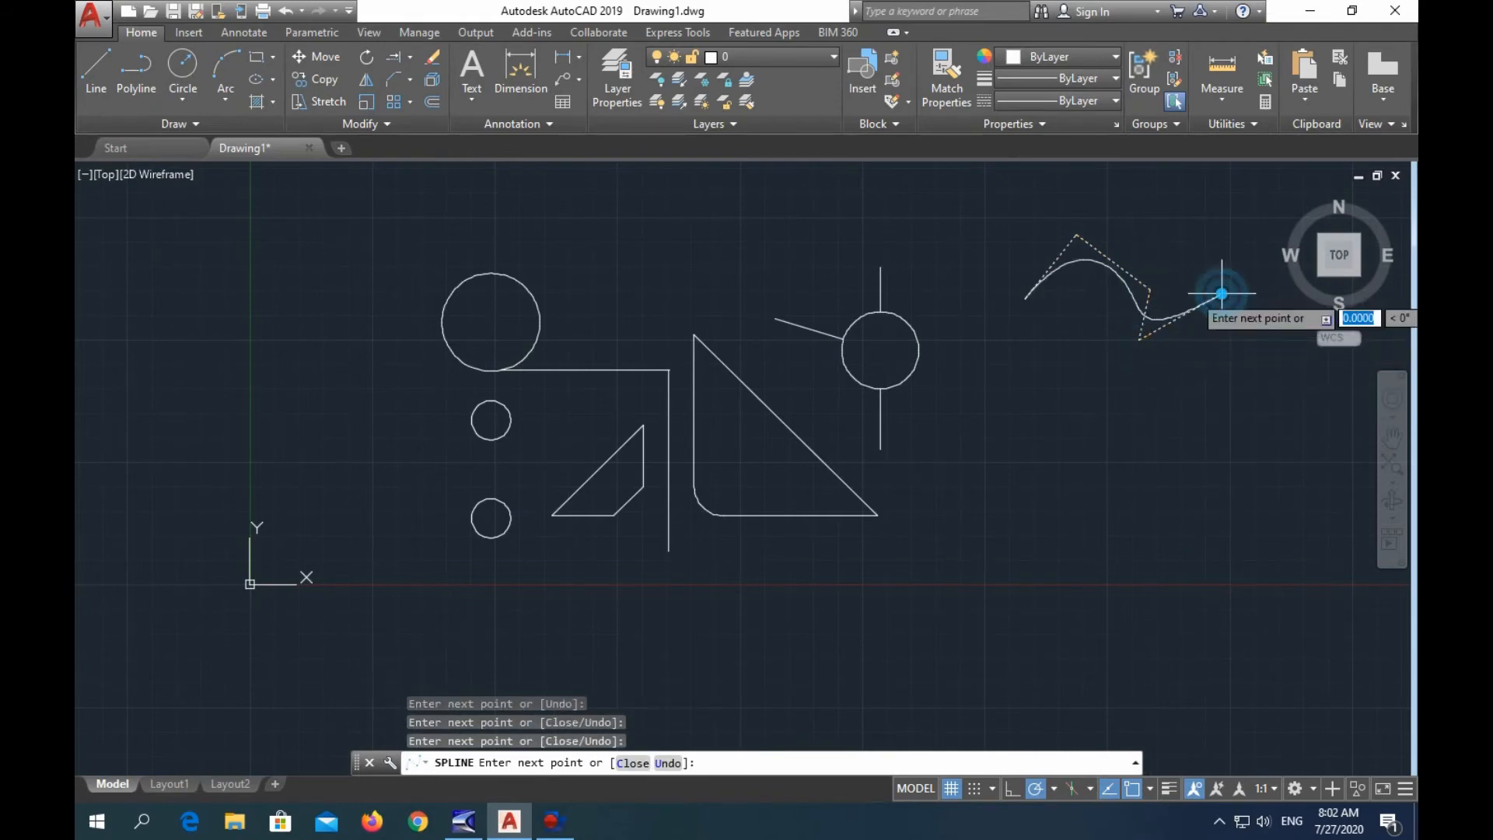
{"action": "left_click", "coordinate": [1222, 294]}
{"action": "right_click", "coordinate": [1223, 295]}
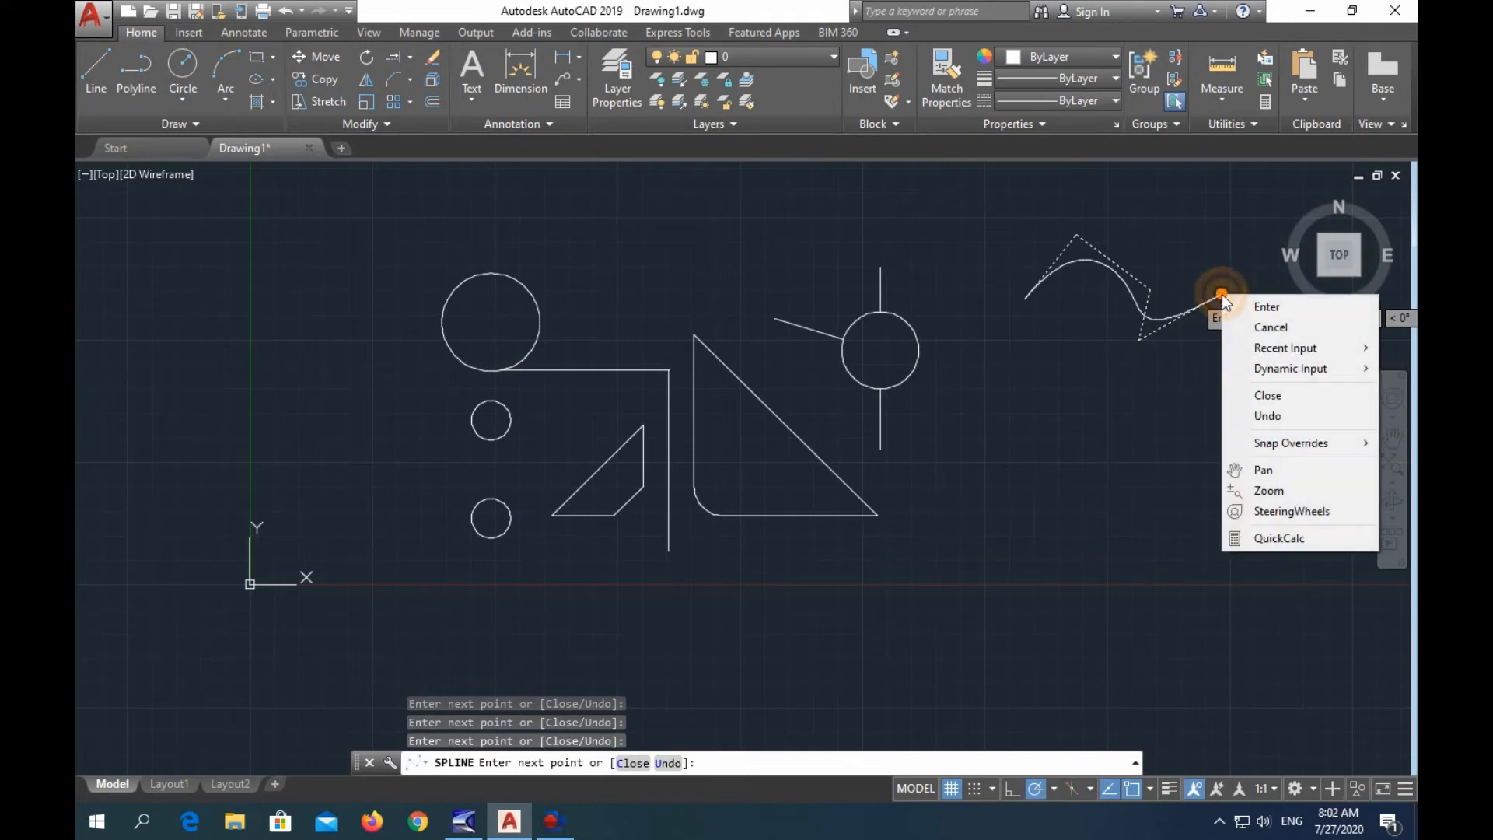
{"action": "left_click", "coordinate": [1230, 305]}
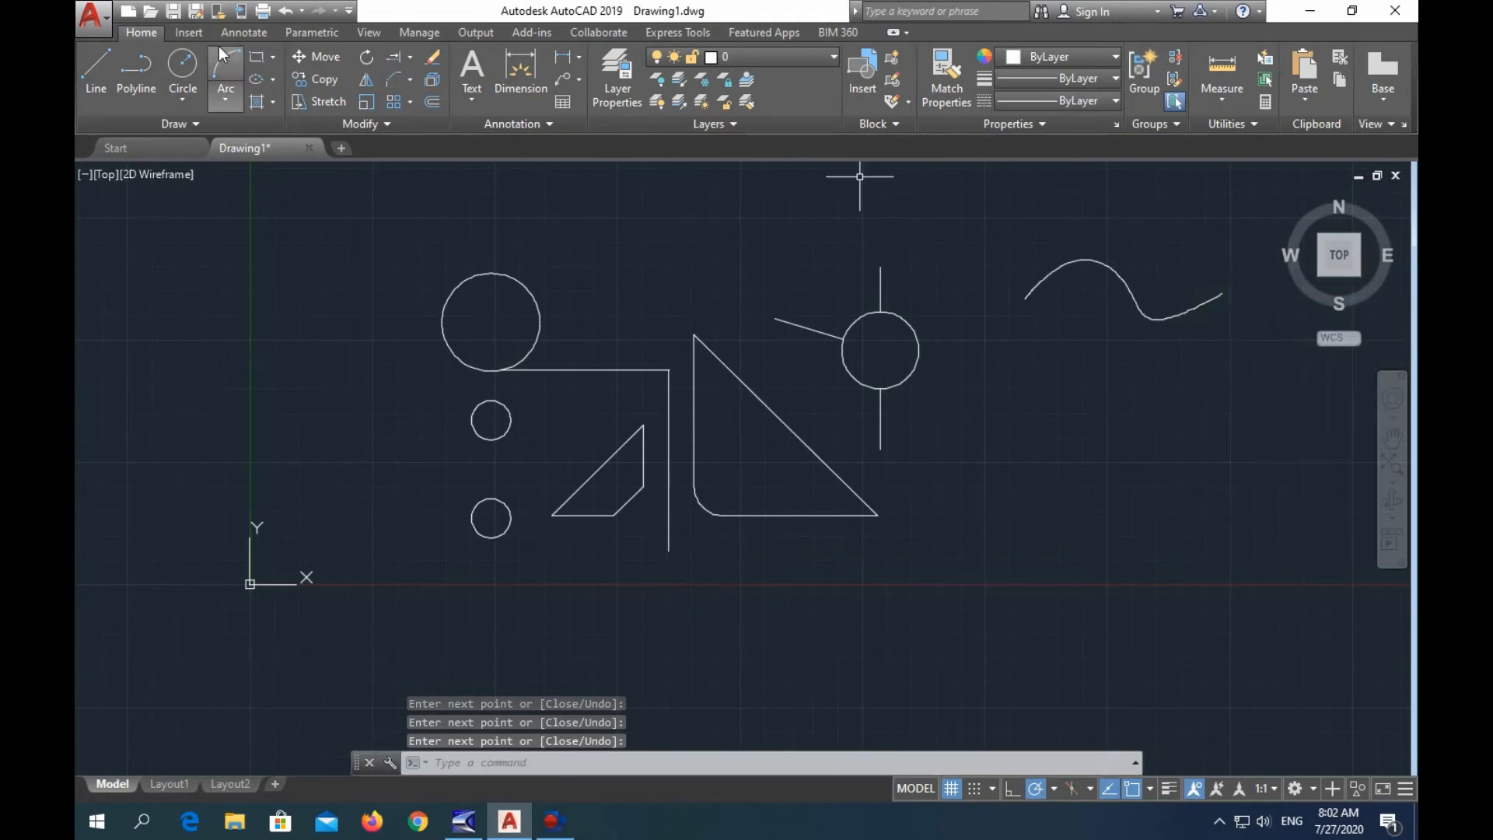
Draw a three-point arc from the spline's left end, curving left and down beside the circle with the trimmed lines.
{"action": "left_click", "coordinate": [221, 72]}
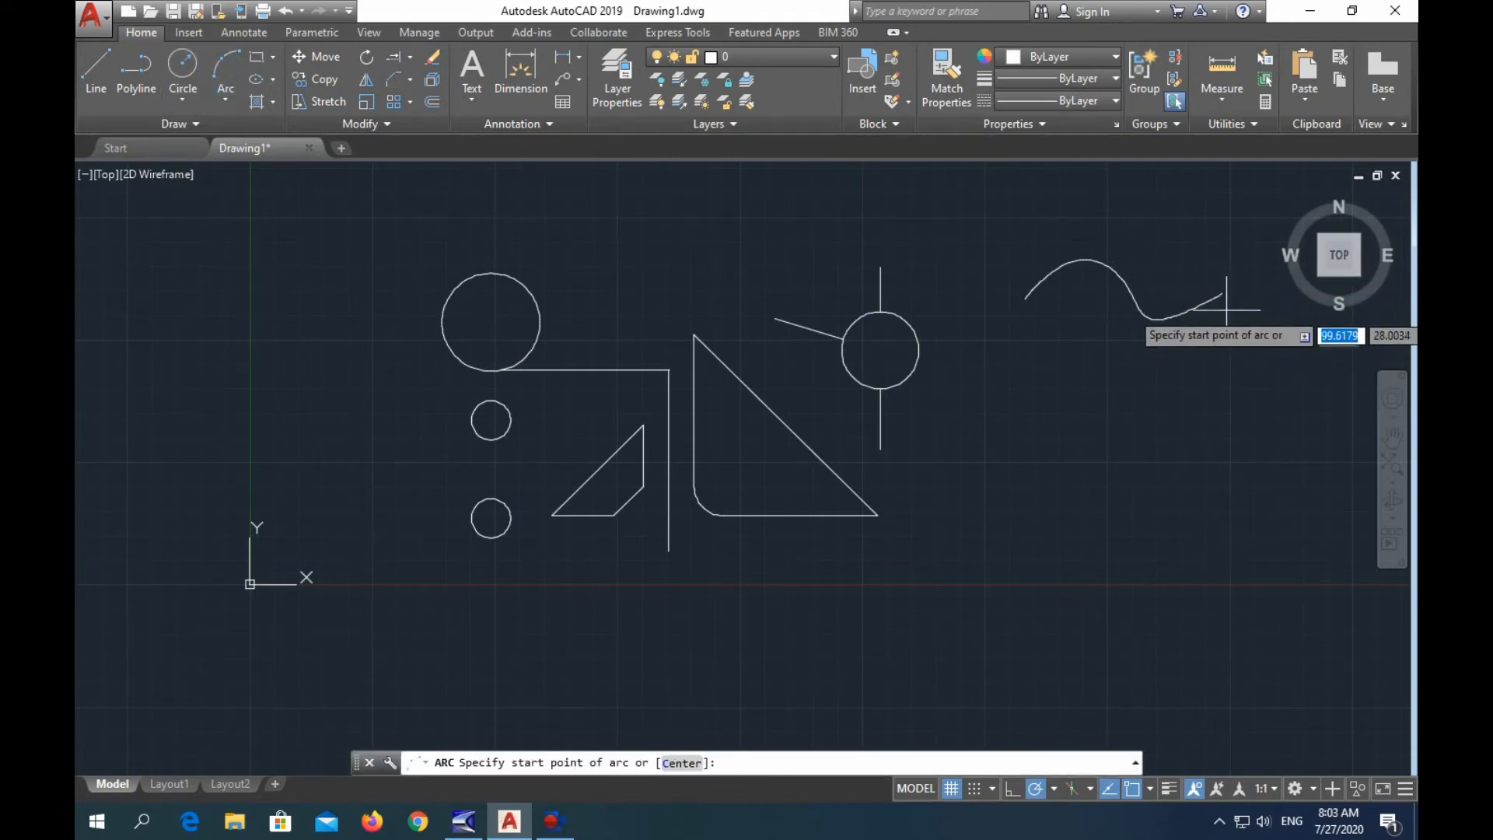
{"action": "left_click", "coordinate": [1020, 299]}
{"action": "left_click", "coordinate": [962, 325]}
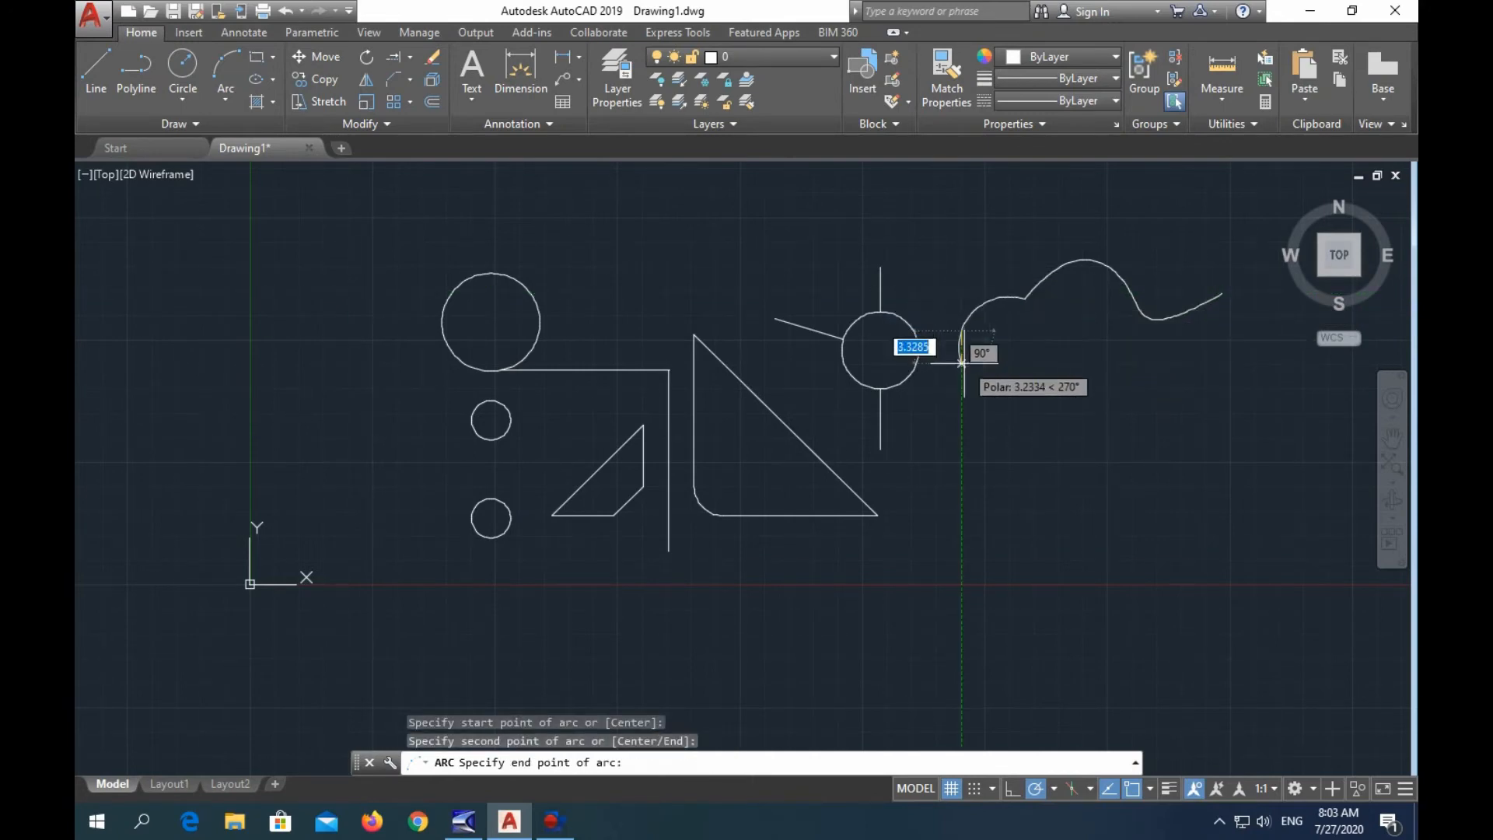
{"action": "left_click", "coordinate": [962, 386]}
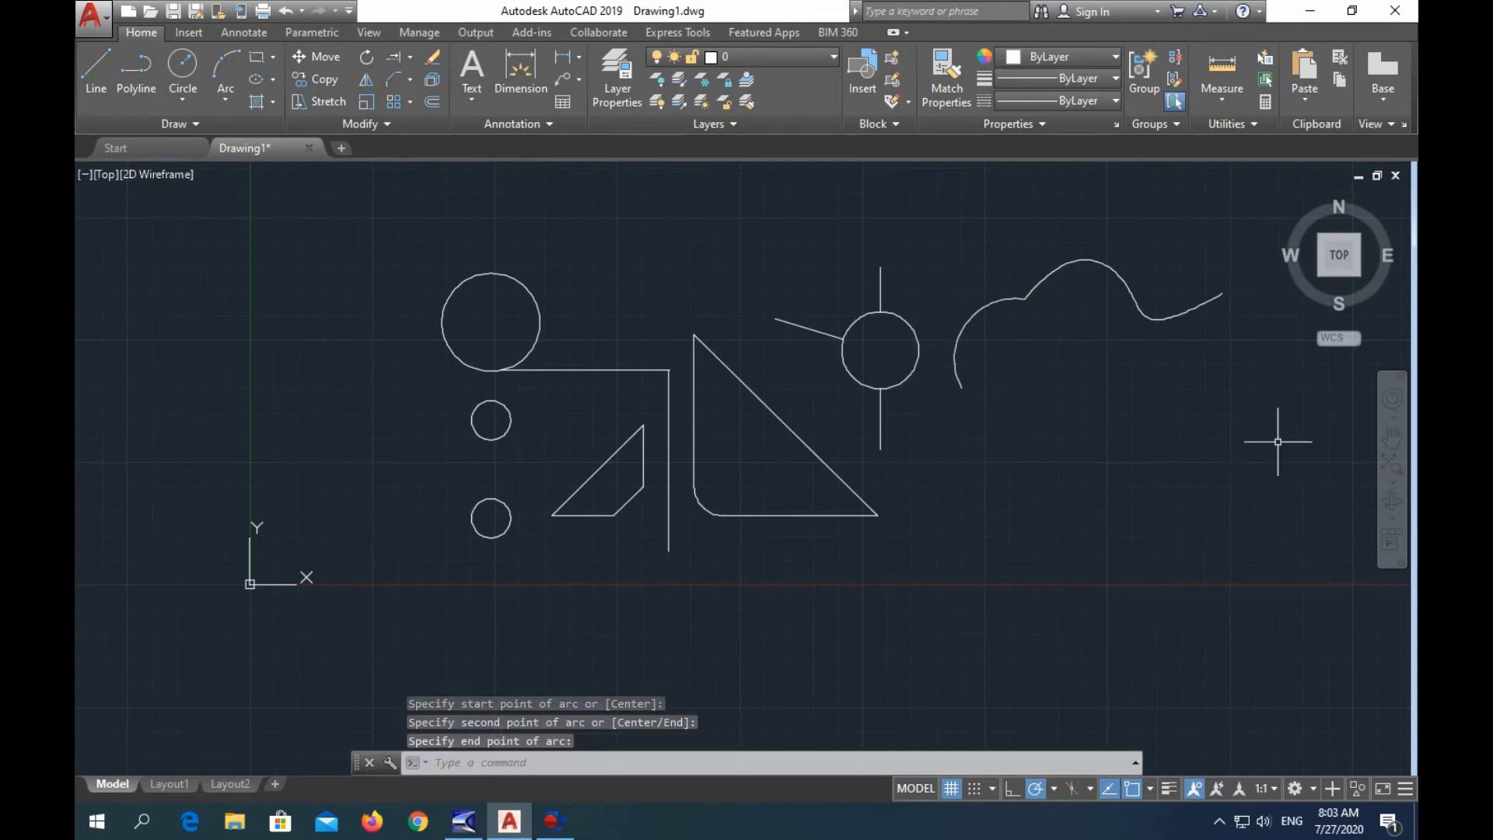
{"action": "key", "text": "Escape"}
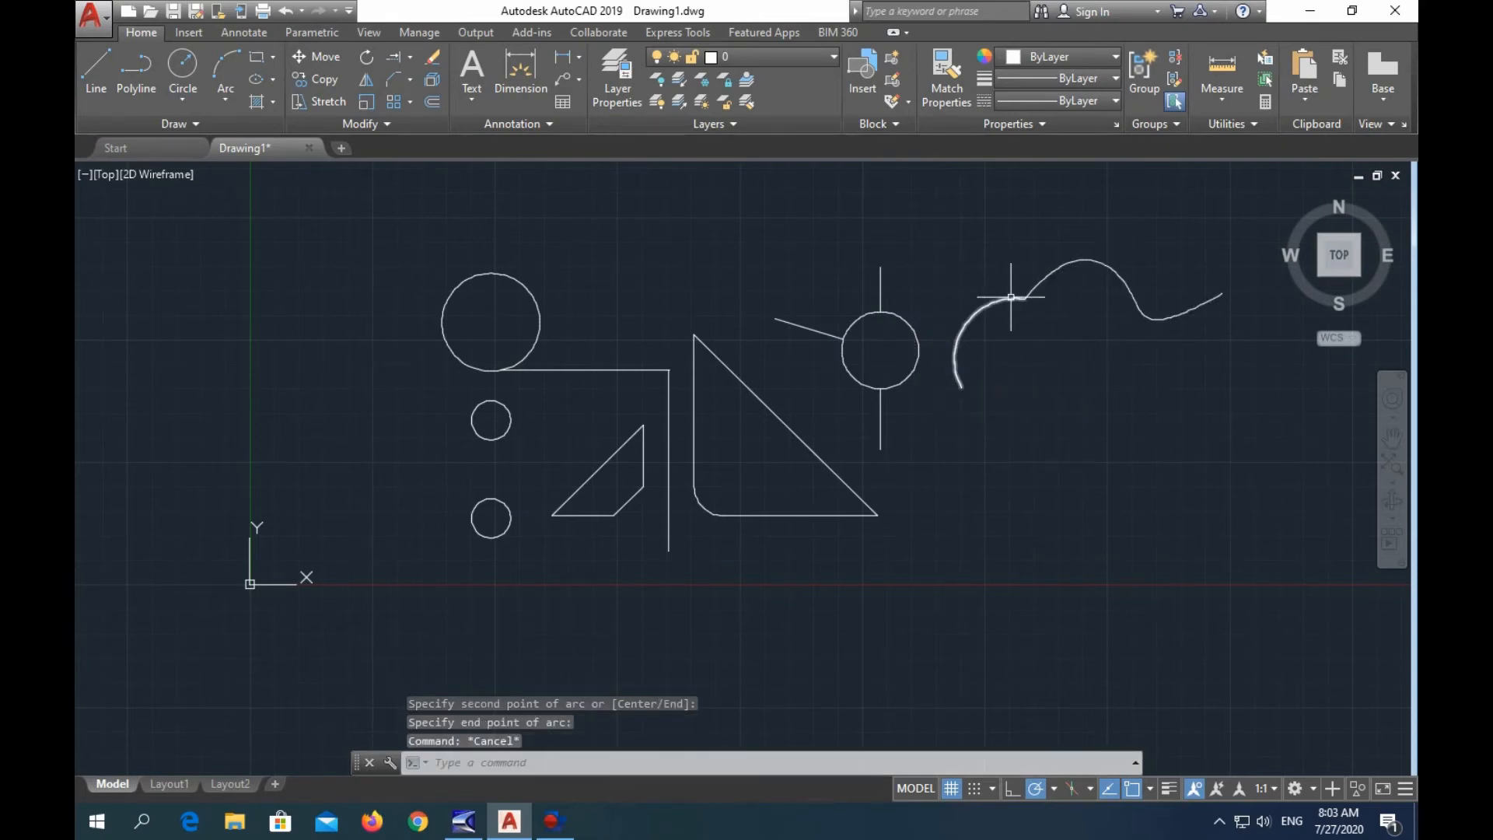
Try to blend the arc with the adjoining wave-shaped spline using Blend Curves with tangent continuity.
{"action": "left_click", "coordinate": [409, 81]}
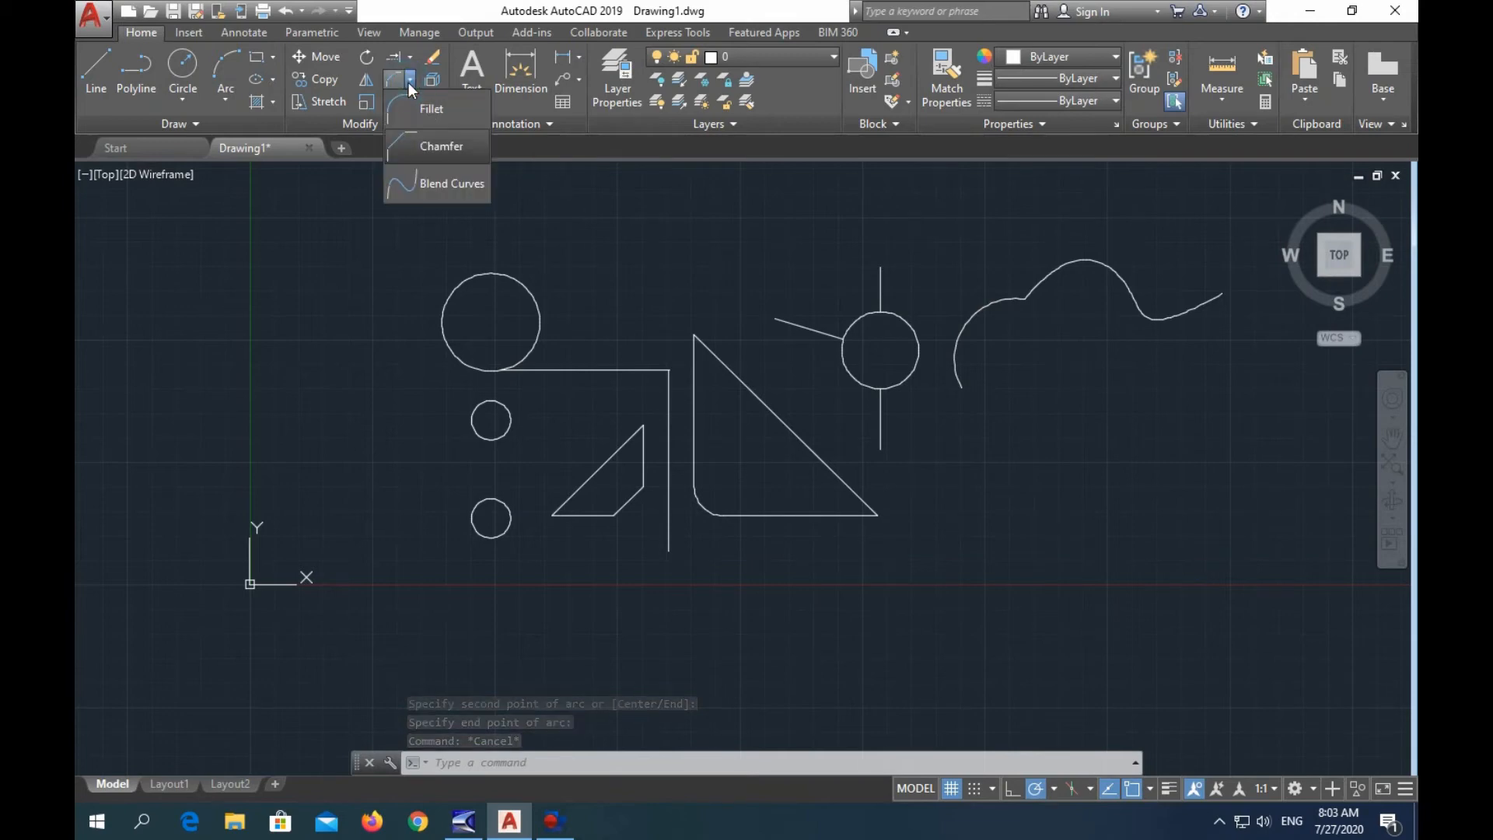
{"action": "left_click", "coordinate": [433, 185]}
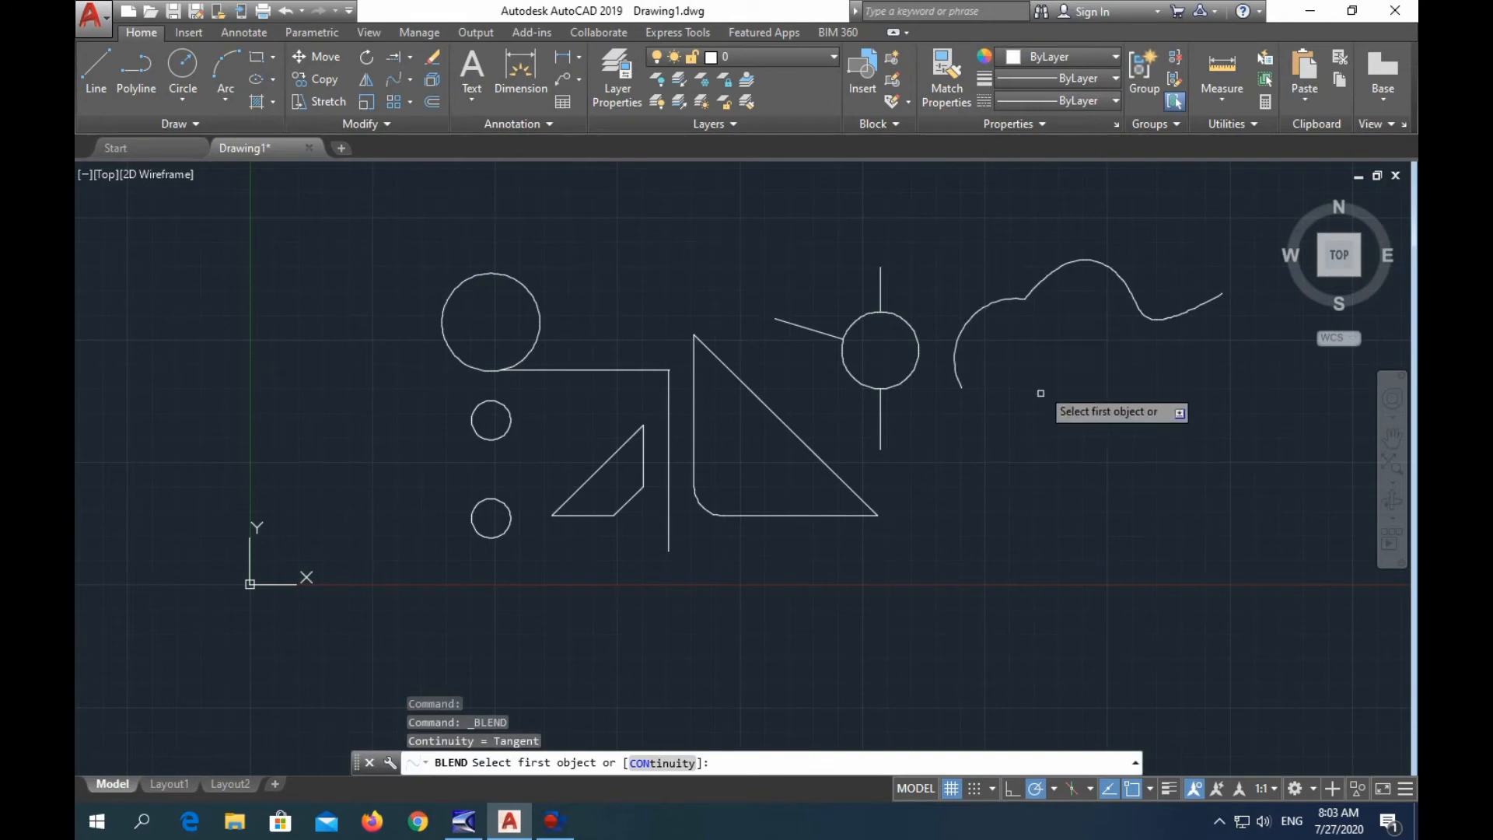
{"action": "left_click", "coordinate": [985, 307]}
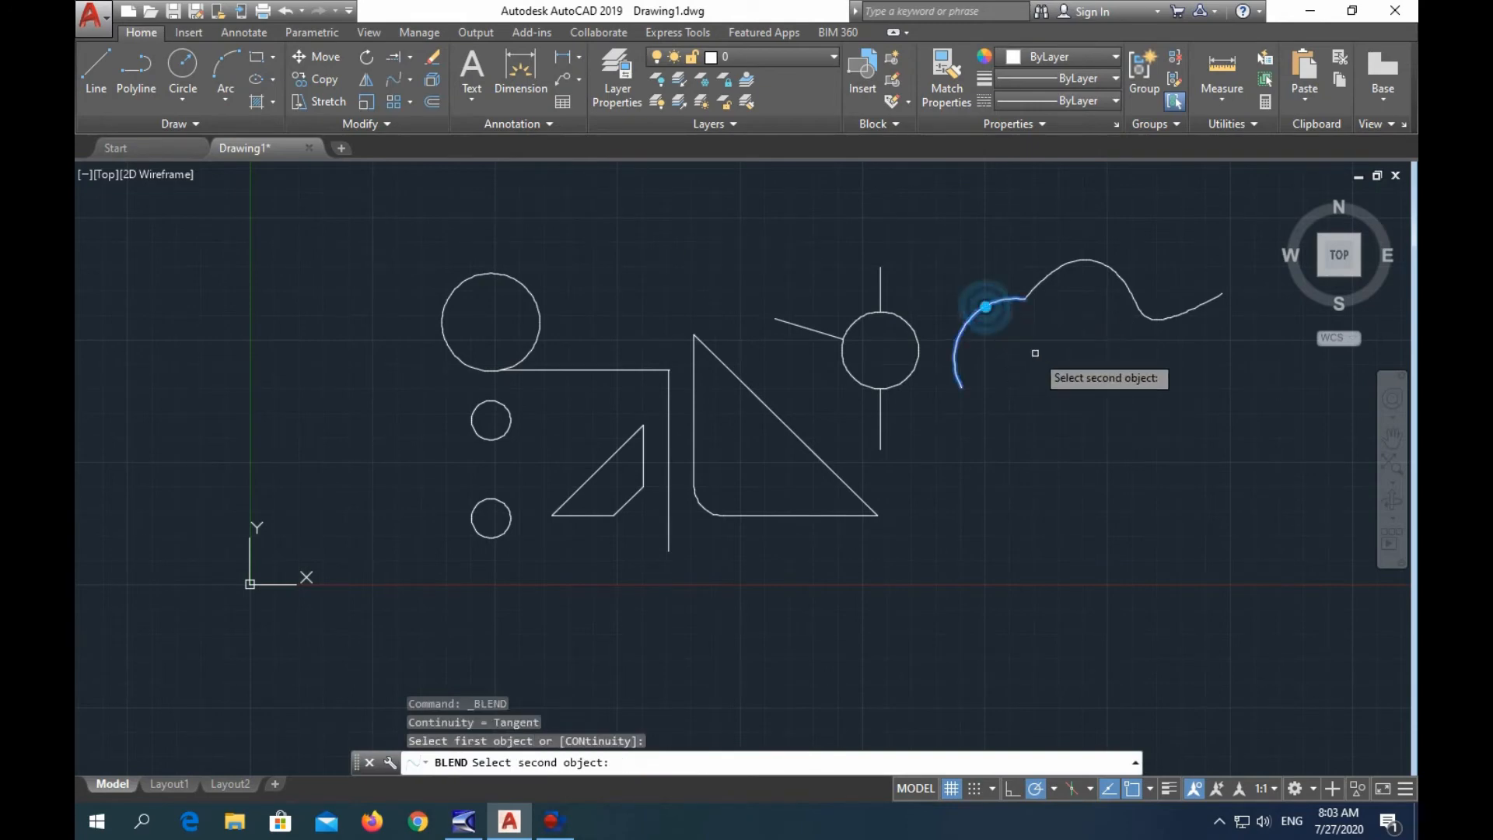
{"action": "left_click", "coordinate": [1053, 272]}
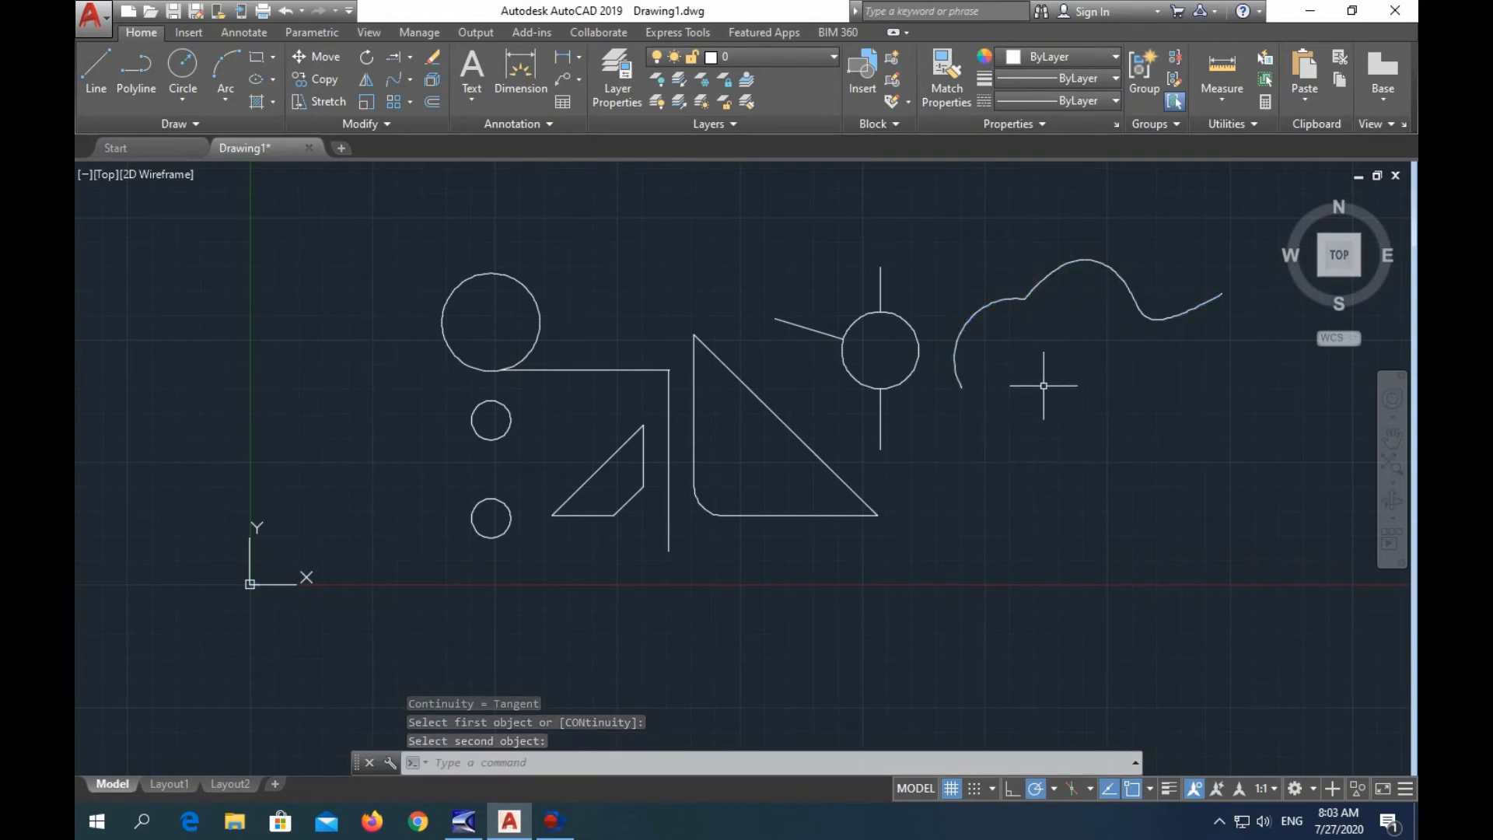
Examine the junction between the arc and the wave-shaped spline up close.
{"action": "scroll", "coordinate": [1036, 330], "scroll_direction": "down", "scroll_amount": 4}
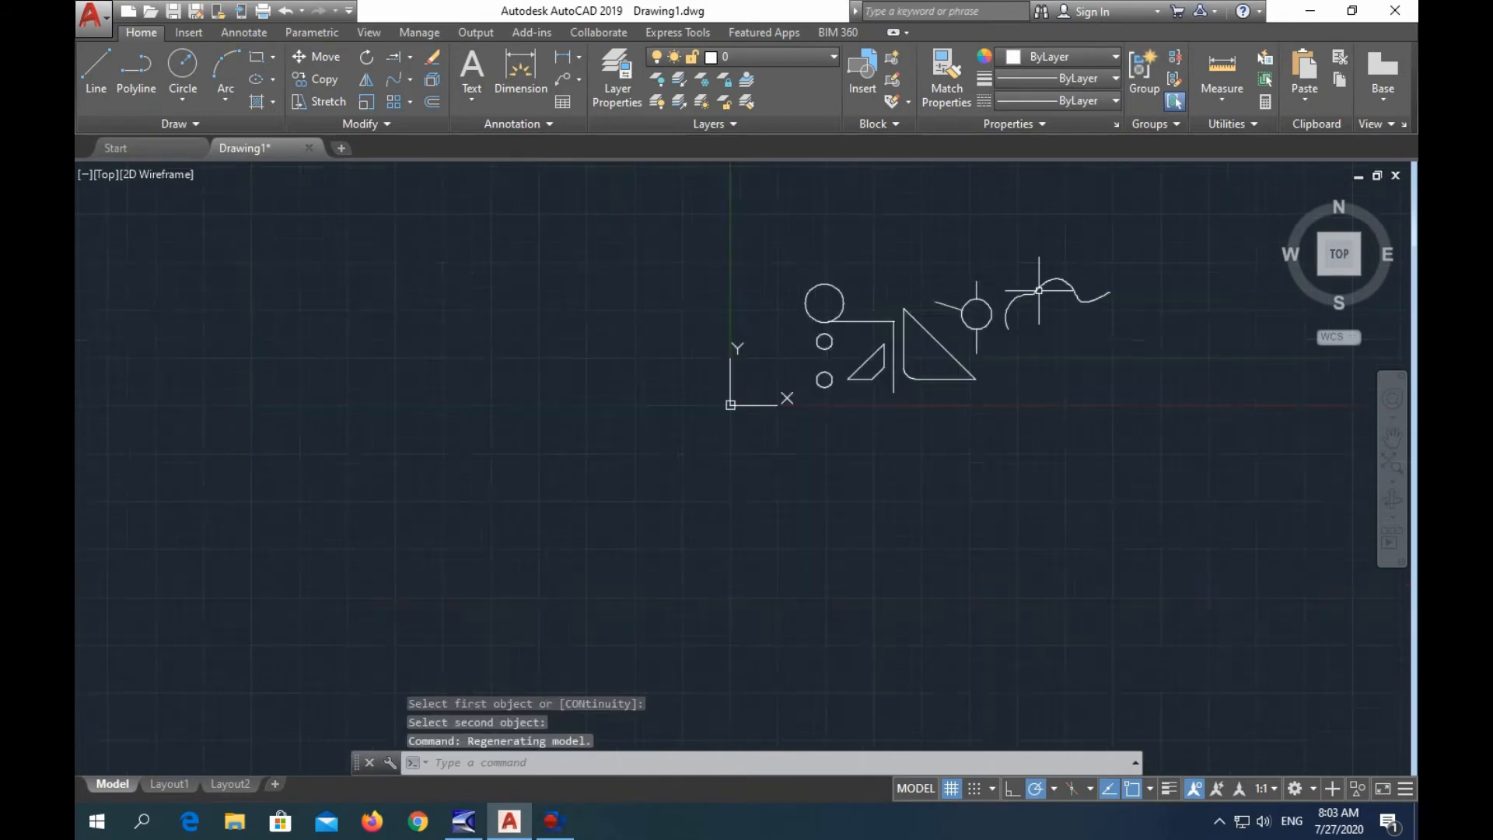
{"action": "scroll", "coordinate": [1038, 311], "scroll_direction": "up", "scroll_amount": 4}
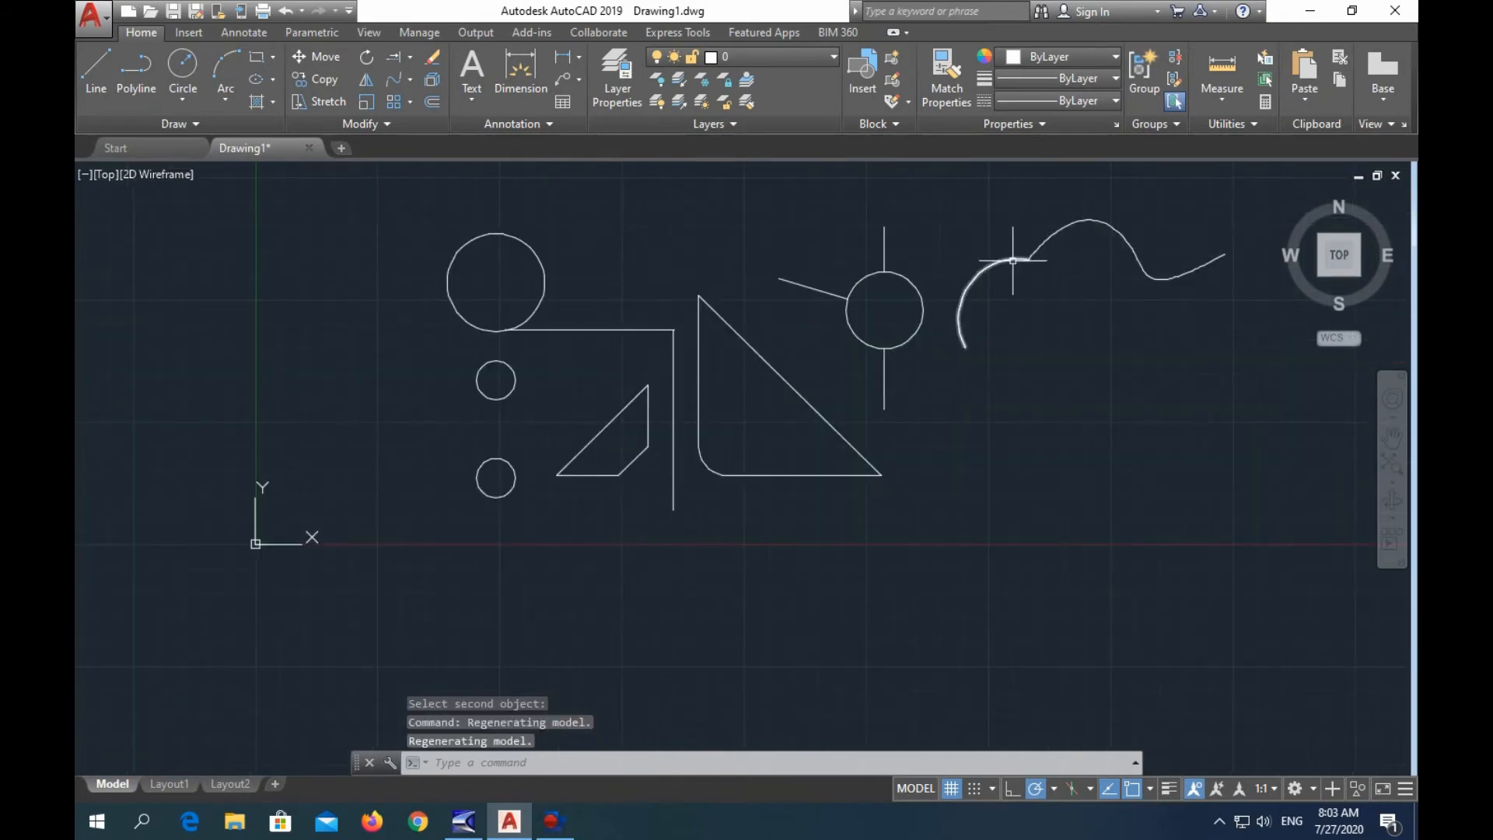
{"action": "scroll", "coordinate": [1044, 253], "scroll_direction": "up", "scroll_amount": 5}
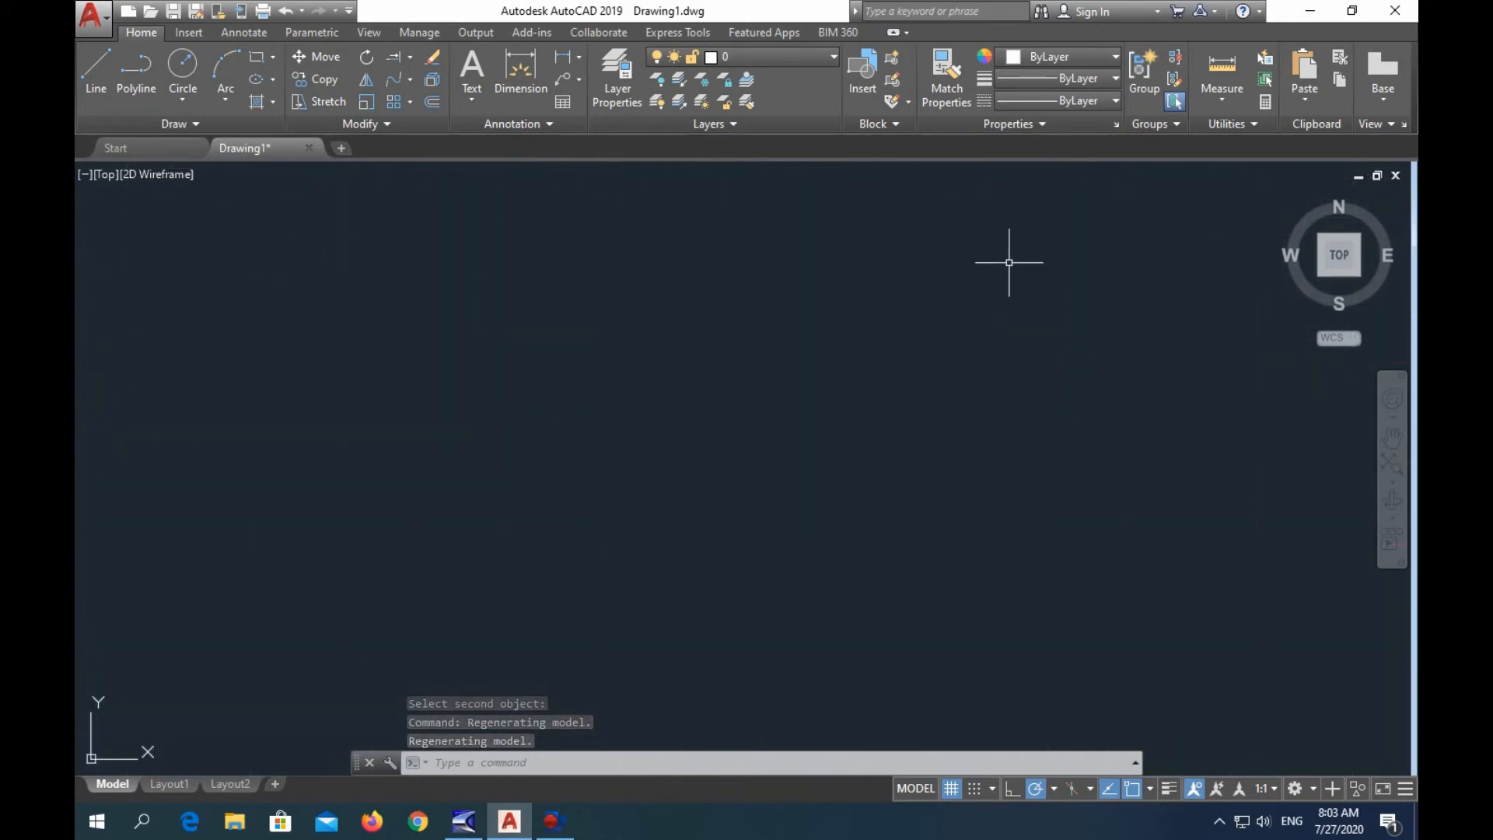
{"action": "scroll", "coordinate": [1010, 260], "scroll_direction": "down", "scroll_amount": 7}
{"action": "scroll", "coordinate": [1032, 251], "scroll_direction": "up", "scroll_amount": 8}
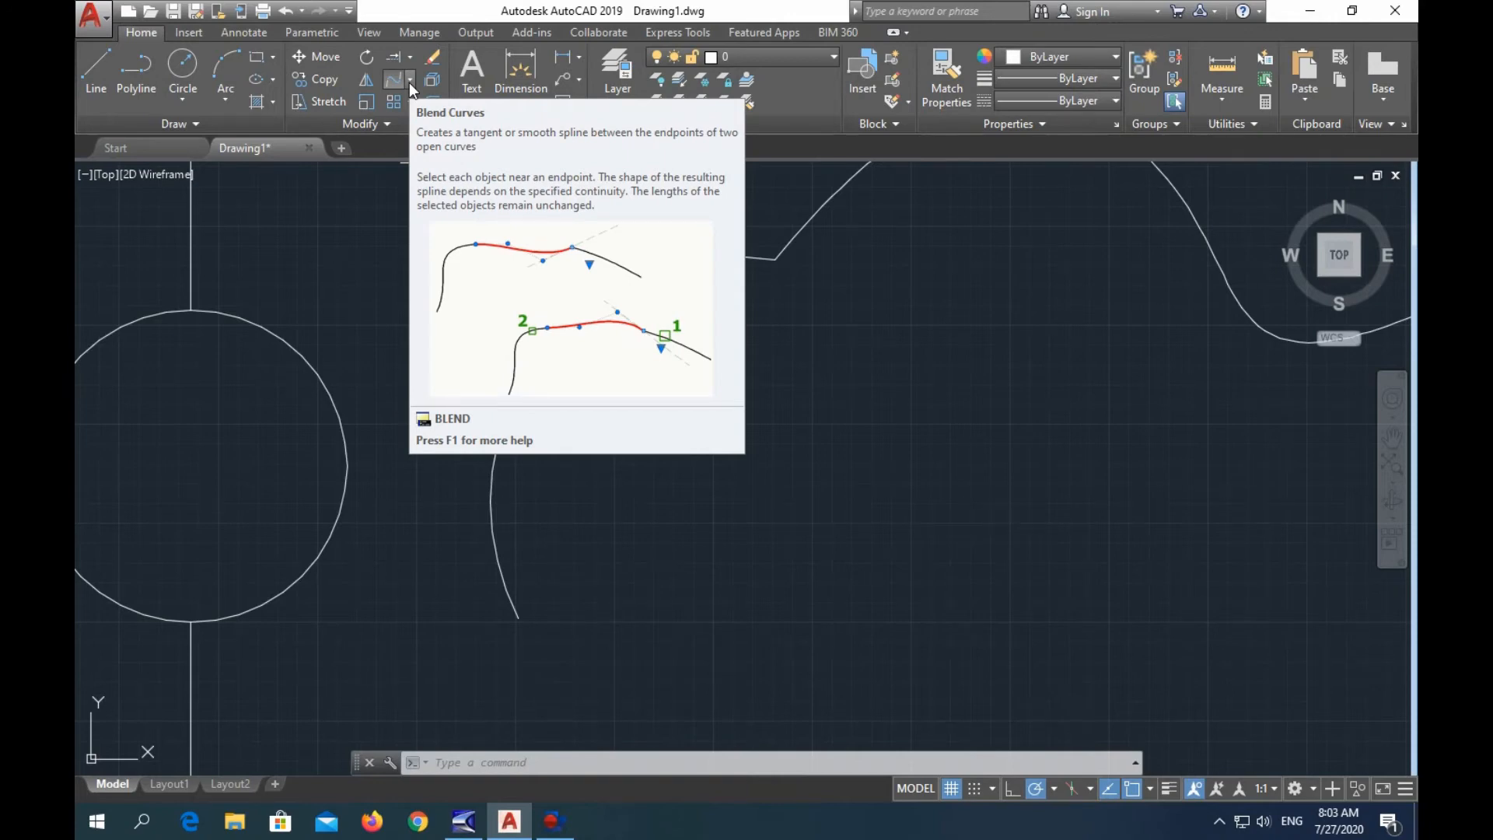
{"action": "key", "text": "Escape"}
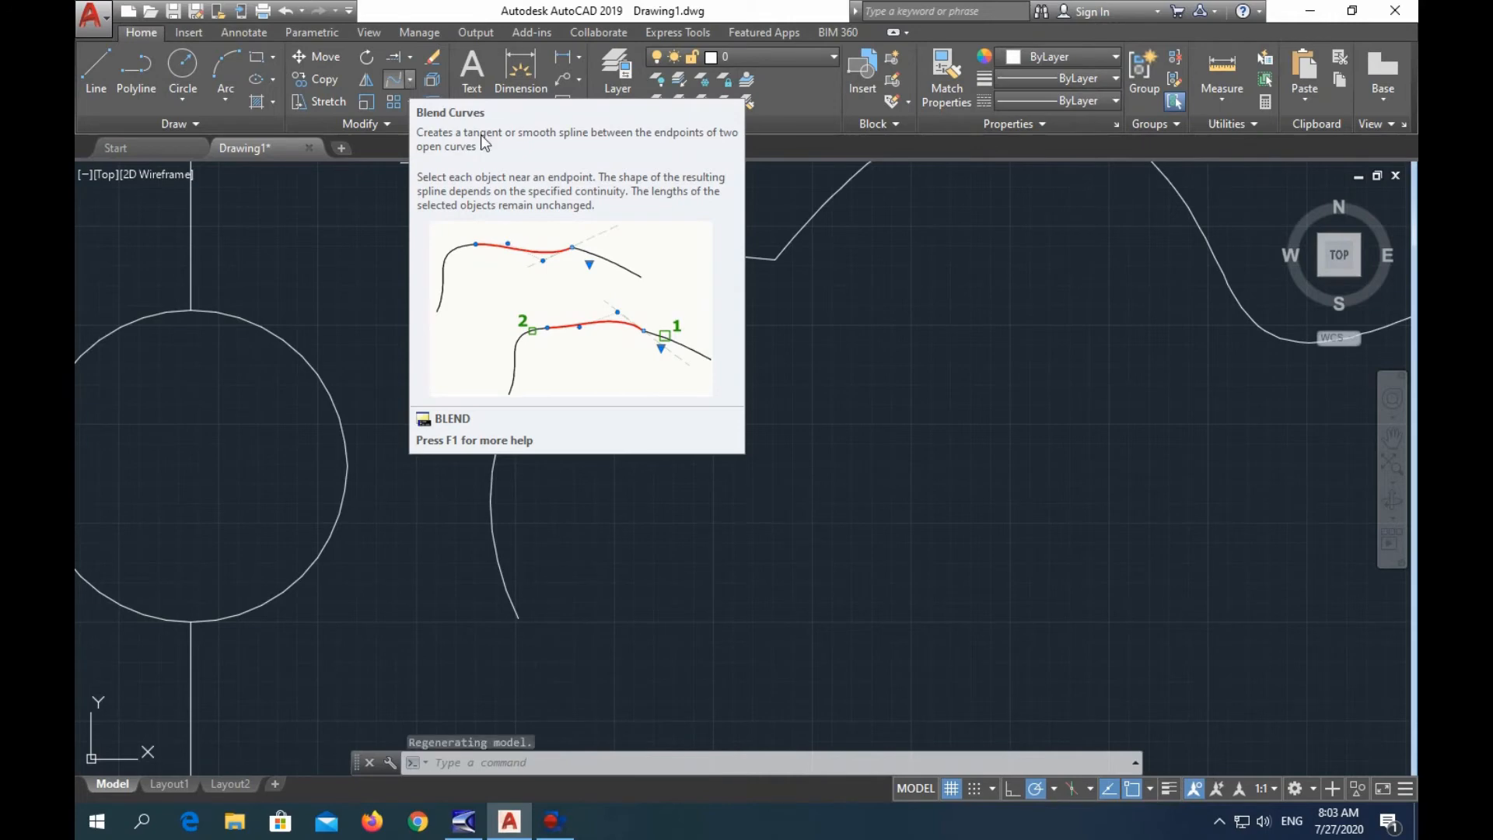
{"action": "scroll", "coordinate": [836, 344], "scroll_direction": "up", "scroll_amount": 3}
{"action": "scroll", "coordinate": [836, 345], "scroll_direction": "down", "scroll_amount": 7}
{"action": "scroll", "coordinate": [837, 349], "scroll_direction": "down", "scroll_amount": 2}
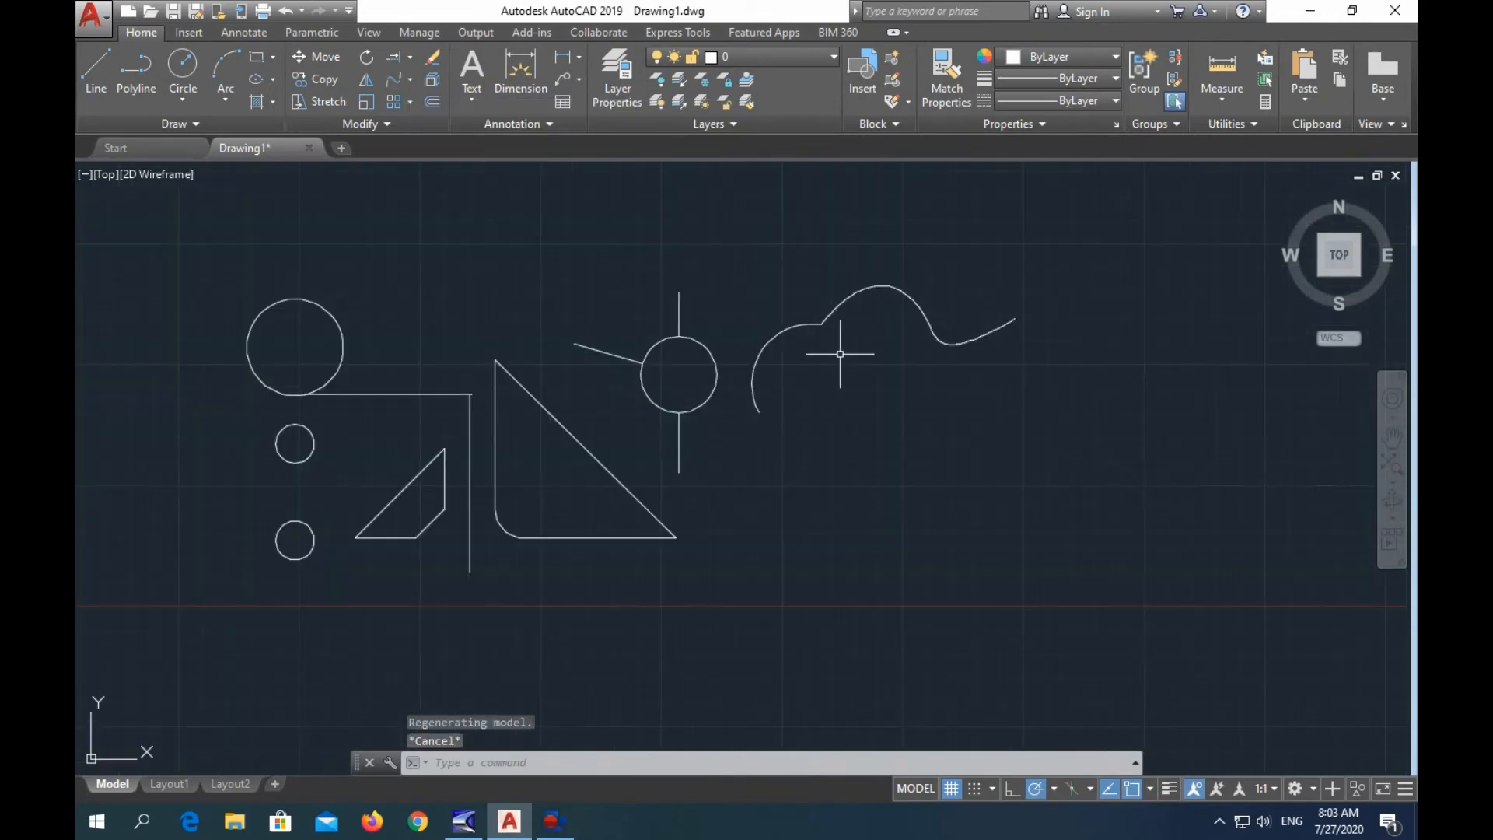
Move the arc a short distance down and left so a gap separates it from the spline.
{"action": "left_click", "coordinate": [798, 328]}
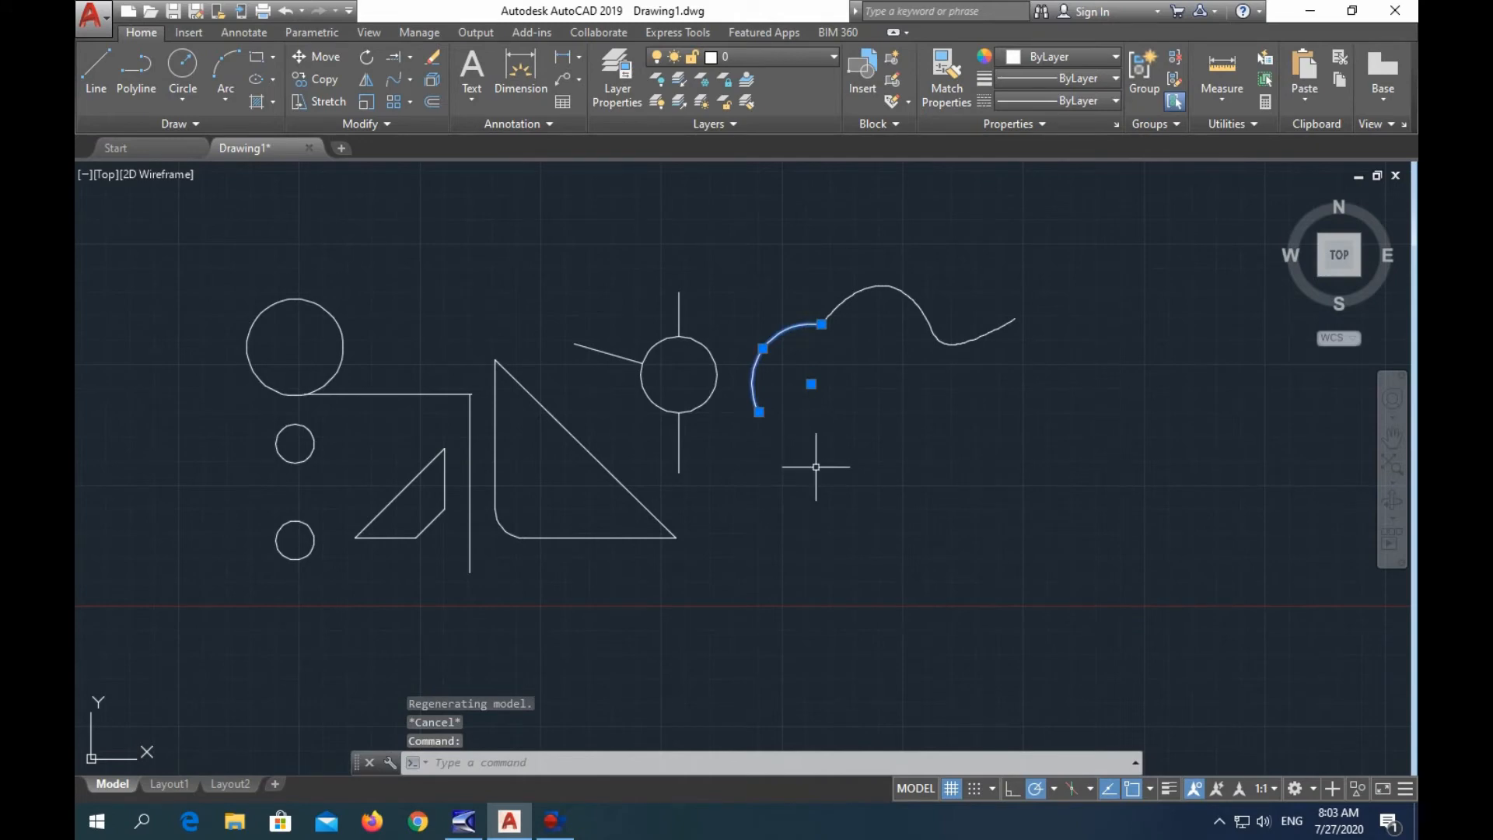
{"action": "left_click", "coordinate": [315, 57]}
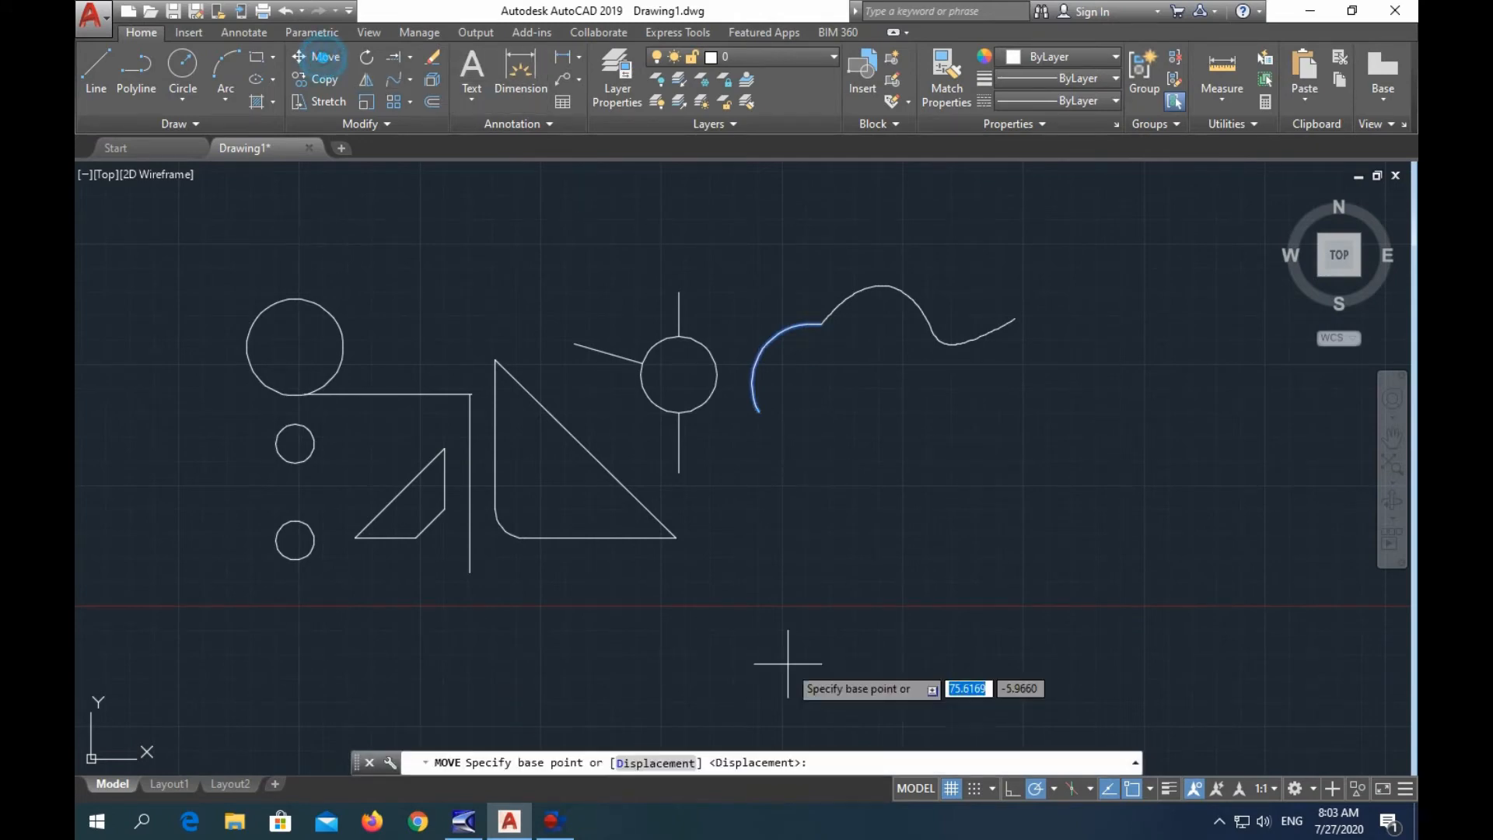
{"action": "left_click", "coordinate": [810, 418]}
{"action": "left_click", "coordinate": [786, 453]}
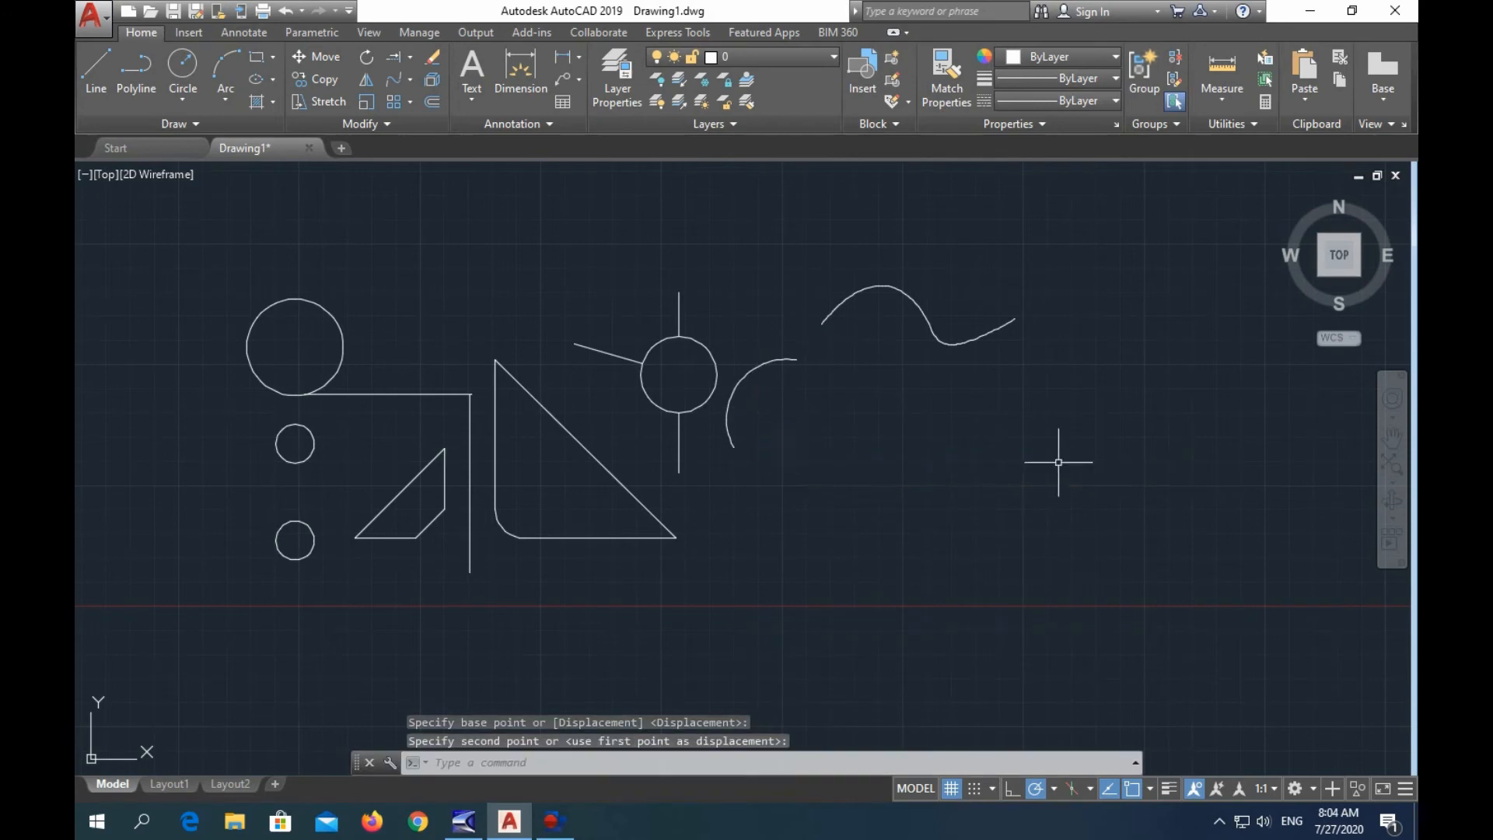
{"action": "key", "text": "Escape"}
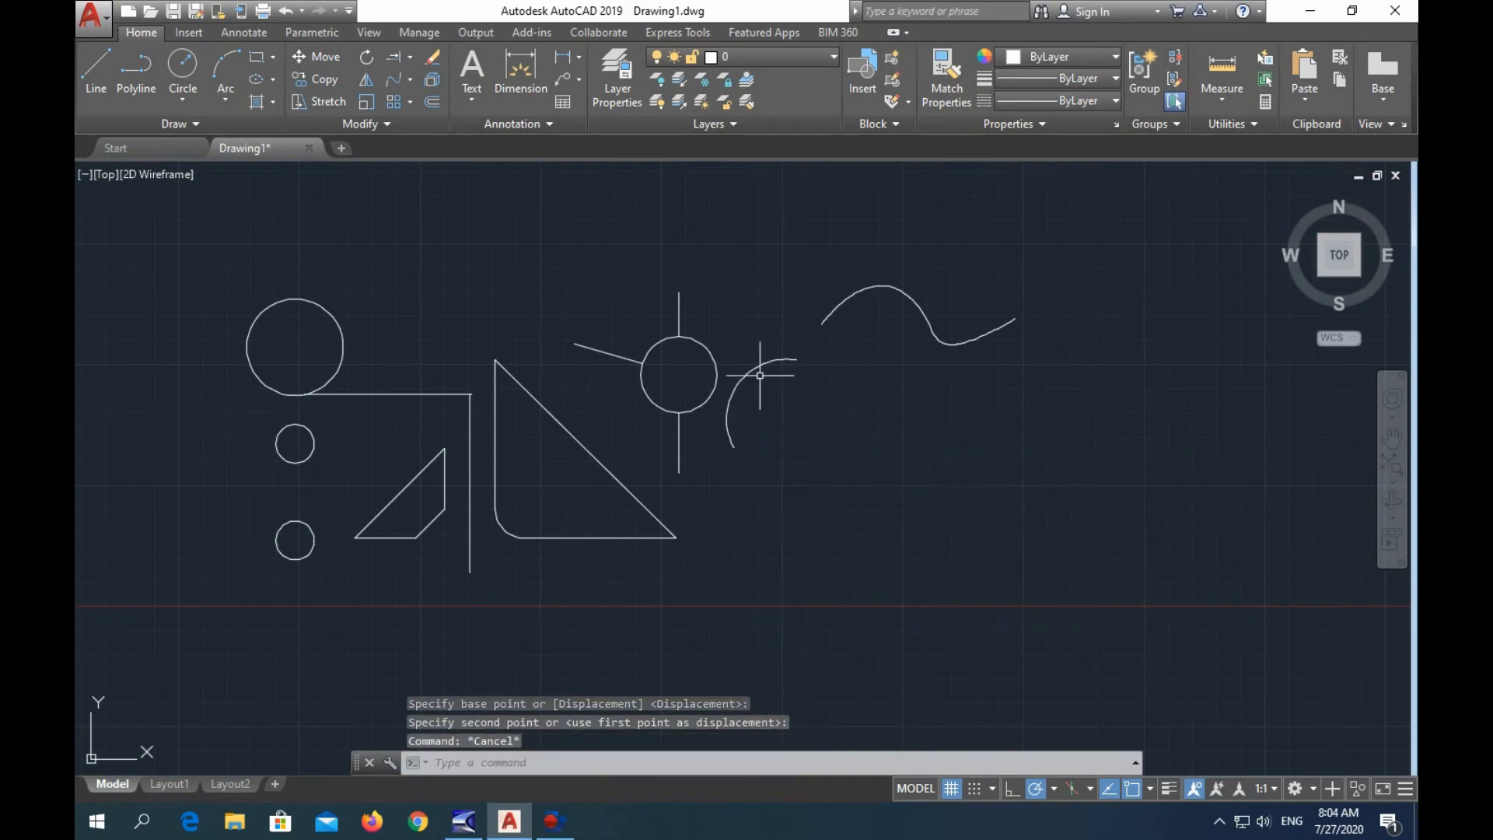
Bridge the gap between the arc's upper end and the spline's left end with a tangent blend curve.
{"action": "left_click", "coordinate": [400, 78]}
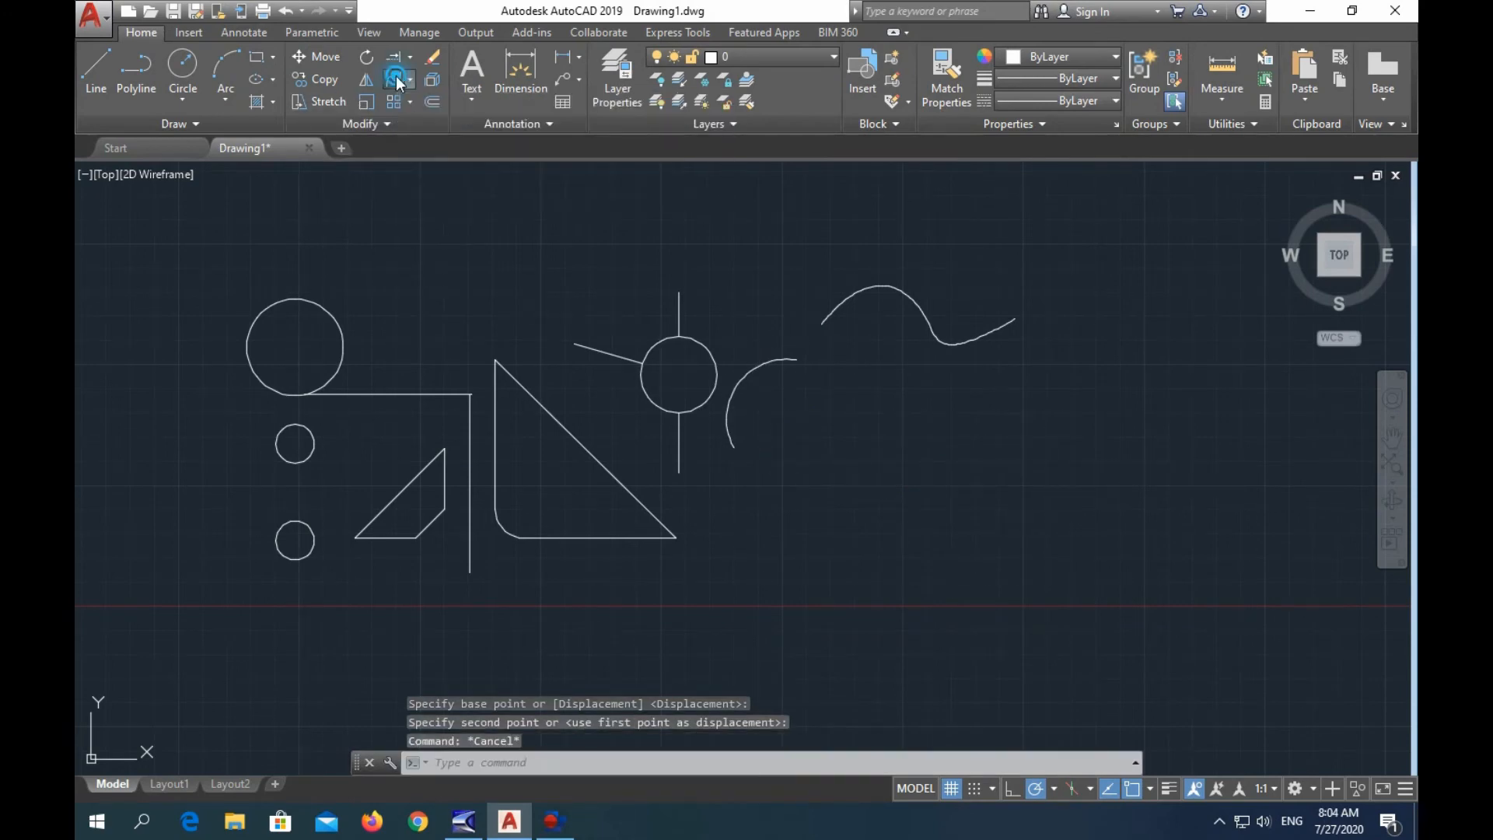
{"action": "left_click", "coordinate": [765, 363]}
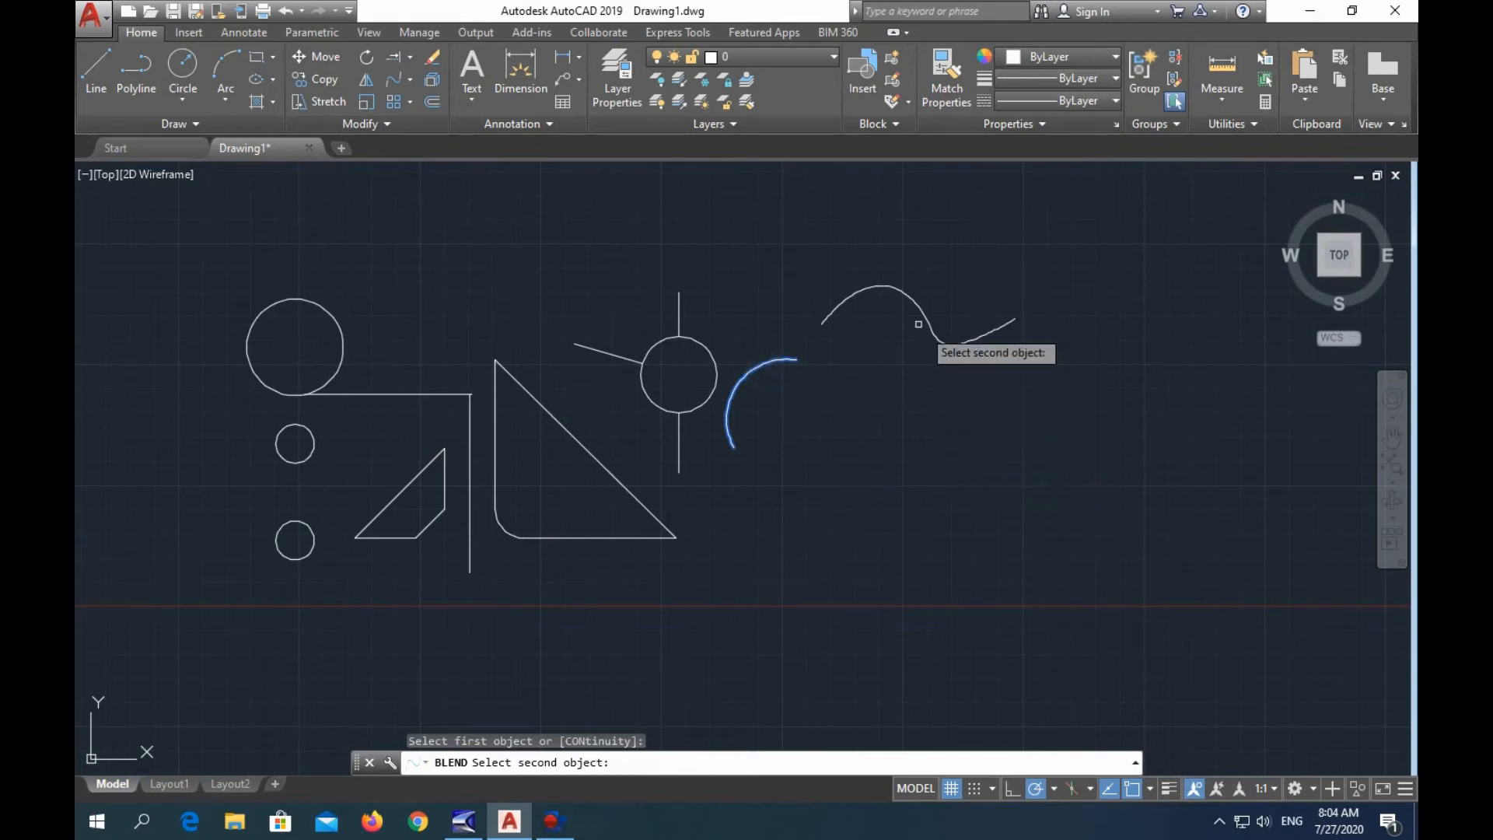
{"action": "left_click", "coordinate": [862, 290]}
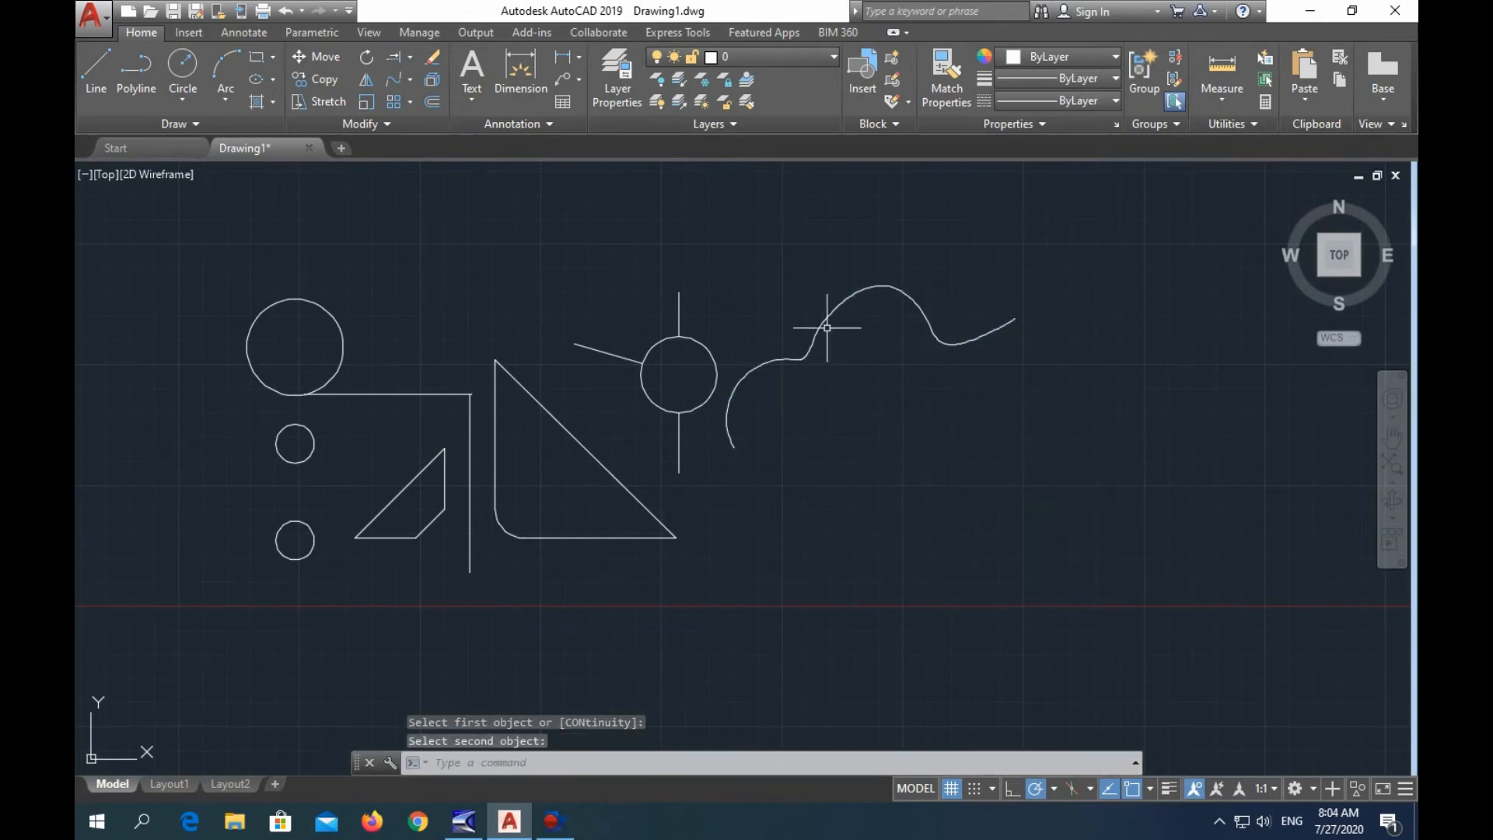
{"action": "scroll", "coordinate": [822, 311], "scroll_direction": "down", "scroll_amount": 3}
{"action": "scroll", "coordinate": [813, 326], "scroll_direction": "up", "scroll_amount": 7}
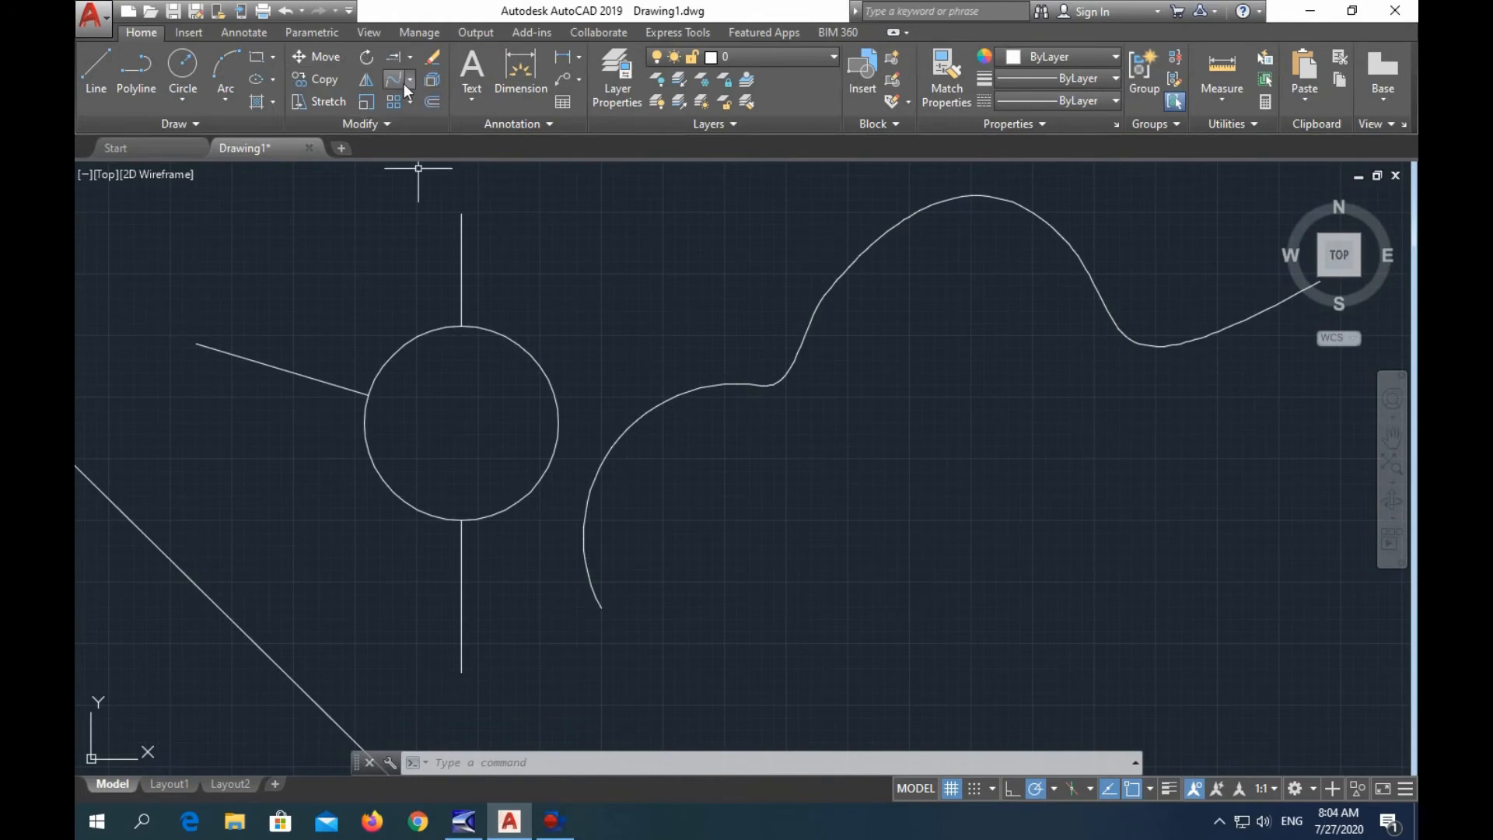
{"action": "scroll", "coordinate": [900, 383], "scroll_direction": "down", "scroll_amount": 5}
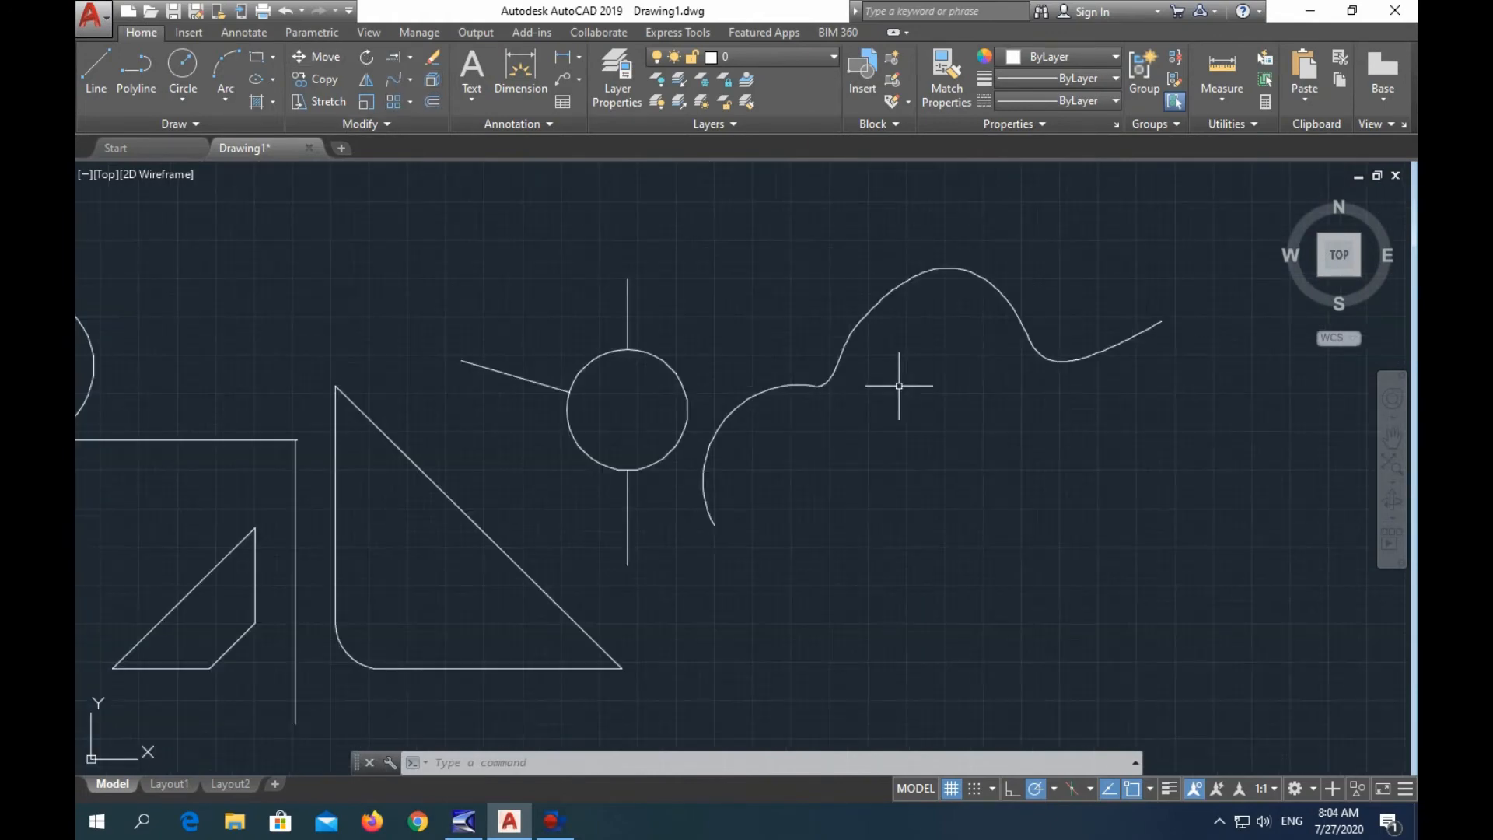
Draw a circle with a radius of about 2.7 in the empty area above and right of the wave-shaped spline.
{"action": "middle_click_drag", "start_coordinate": [1016, 427], "coordinate": [773, 419]}
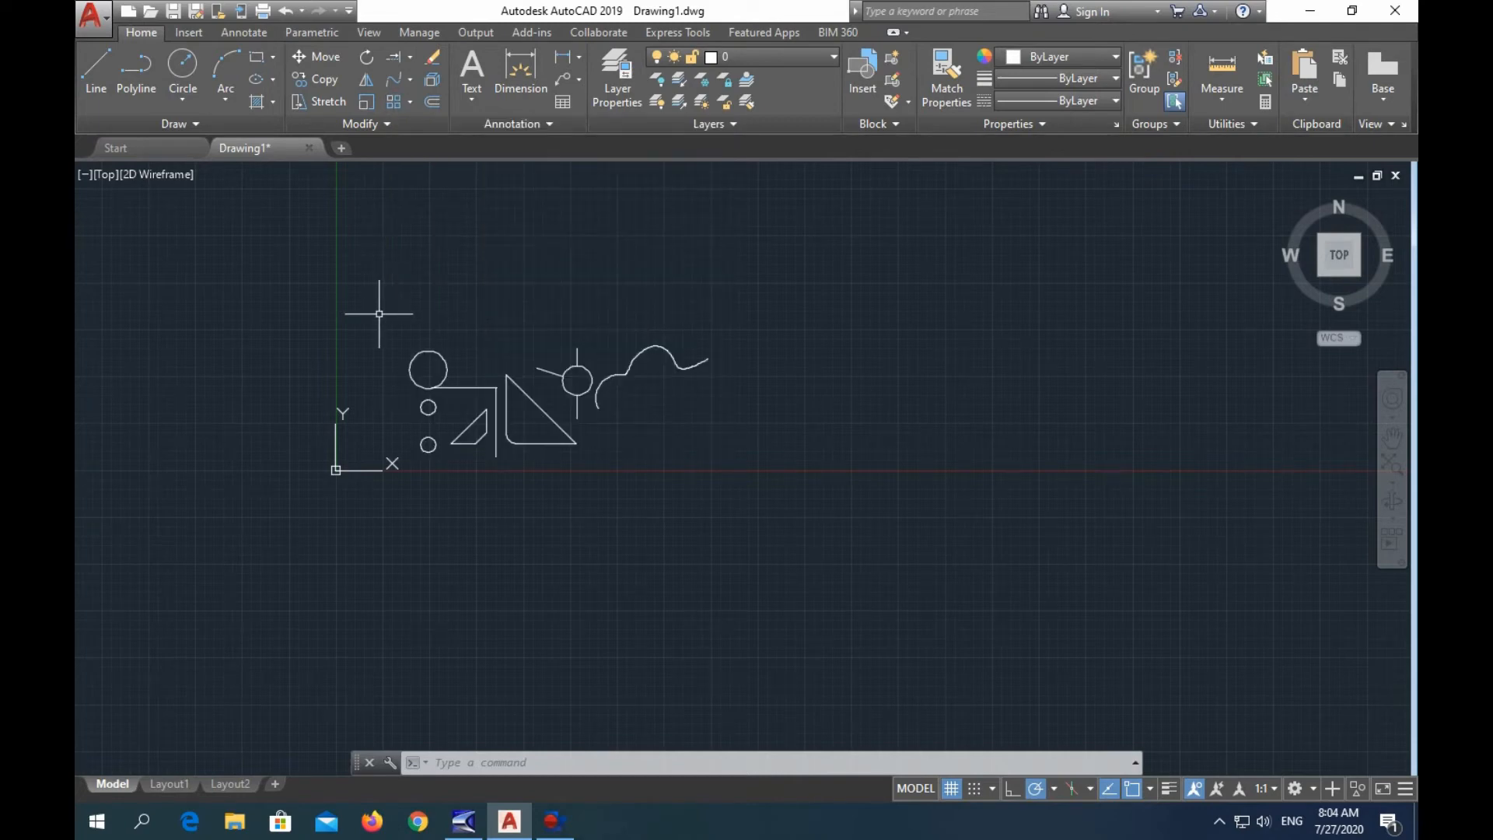
{"action": "left_click", "coordinate": [183, 70]}
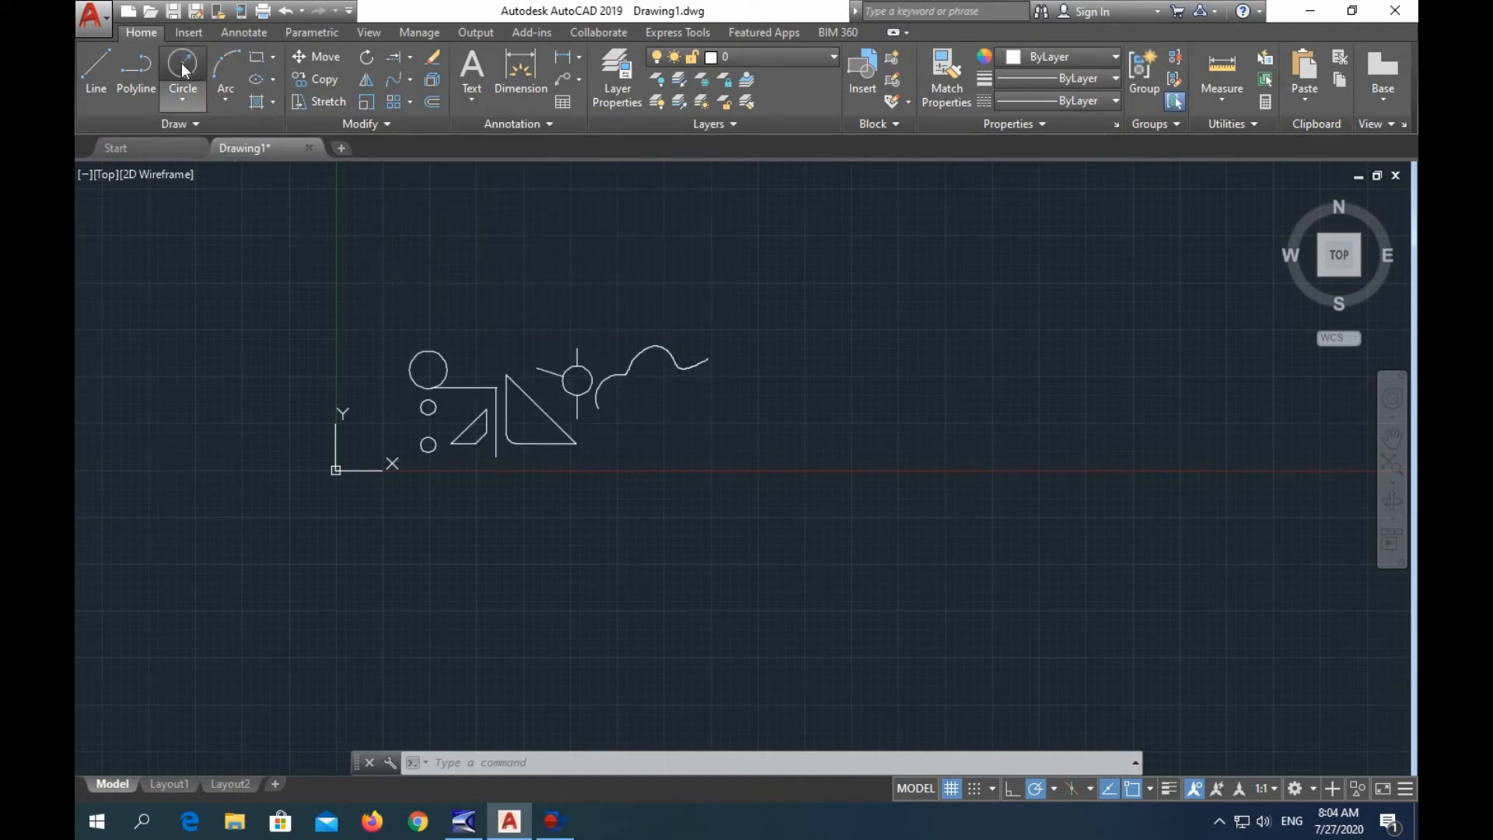
{"action": "left_click", "coordinate": [834, 323]}
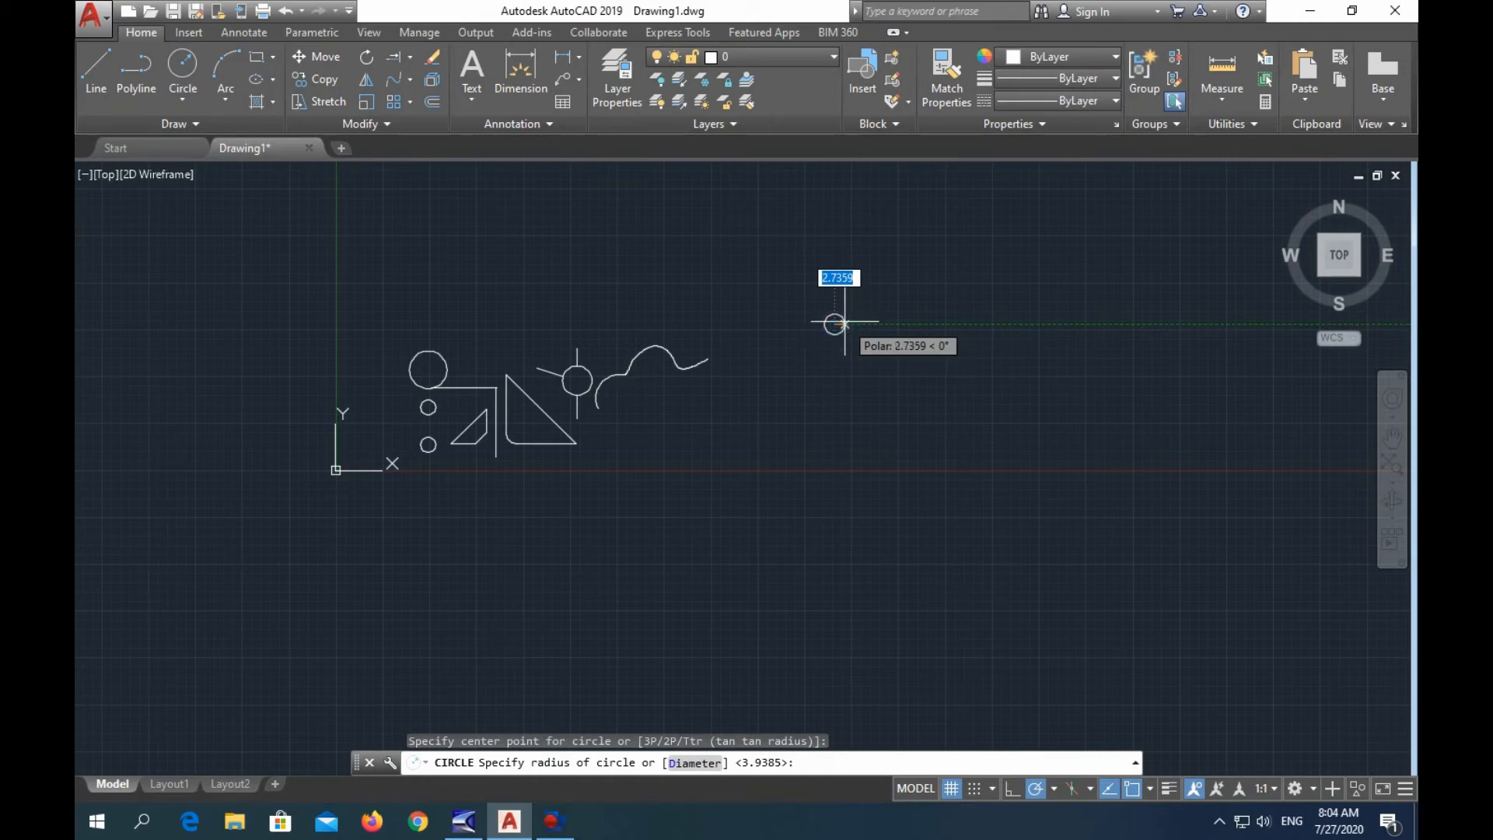
{"action": "left_click", "coordinate": [845, 321]}
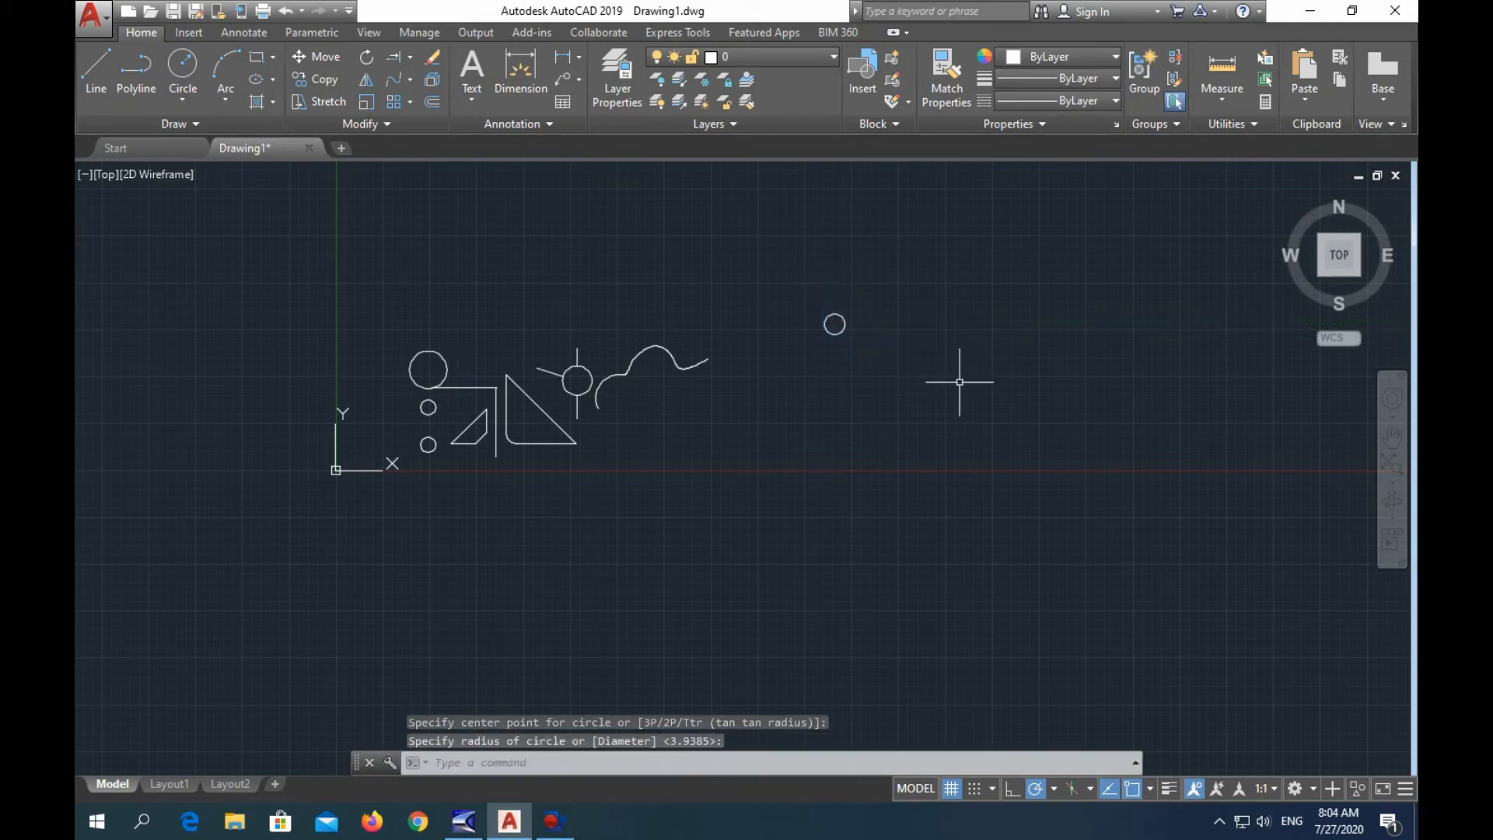
{"action": "key", "text": "Escape"}
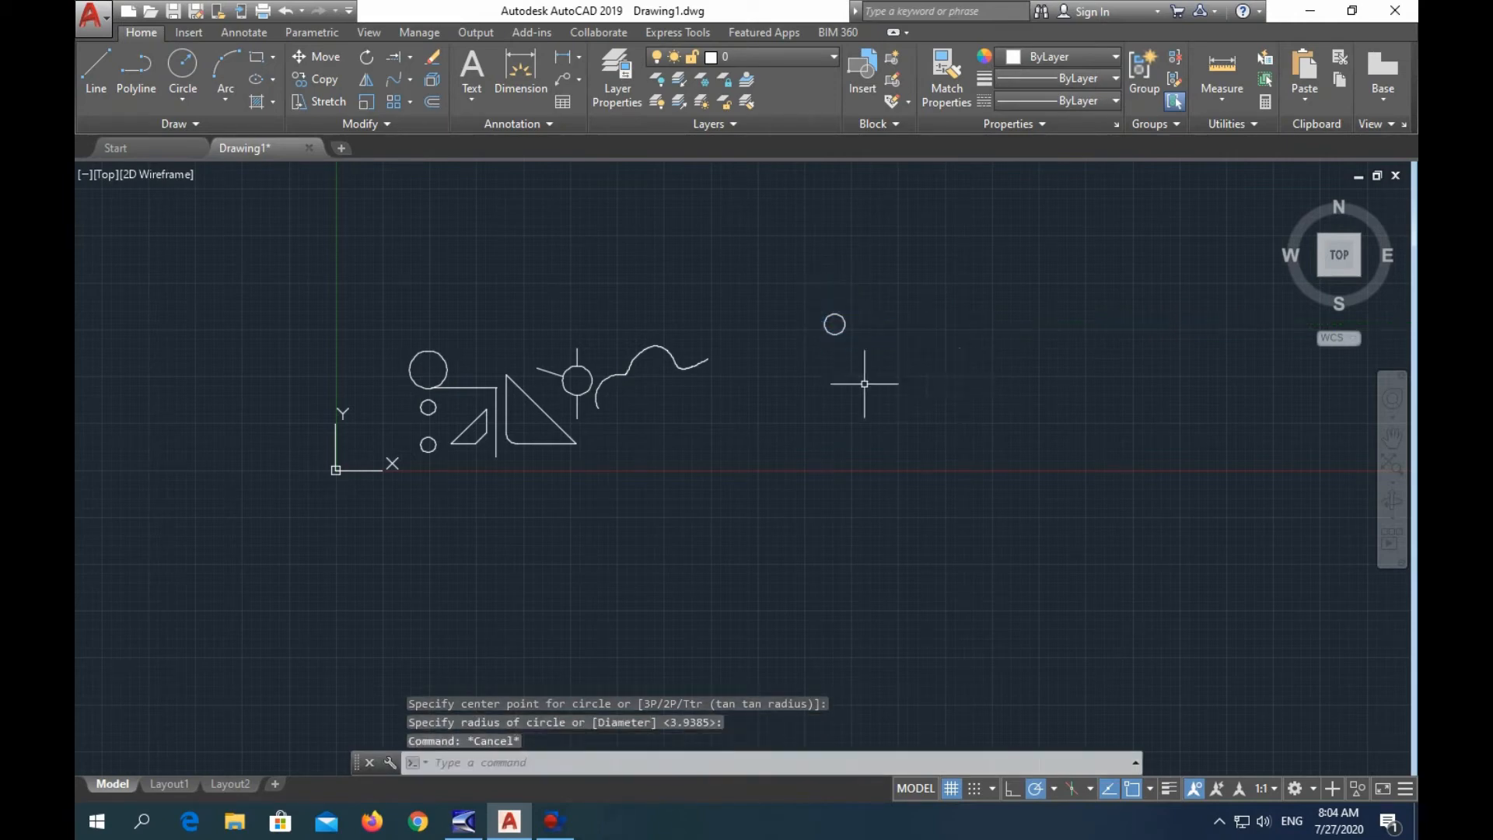
Create an associative rectangular array of the new circle with 10 columns and 5 rows.
{"action": "left_click", "coordinate": [393, 102]}
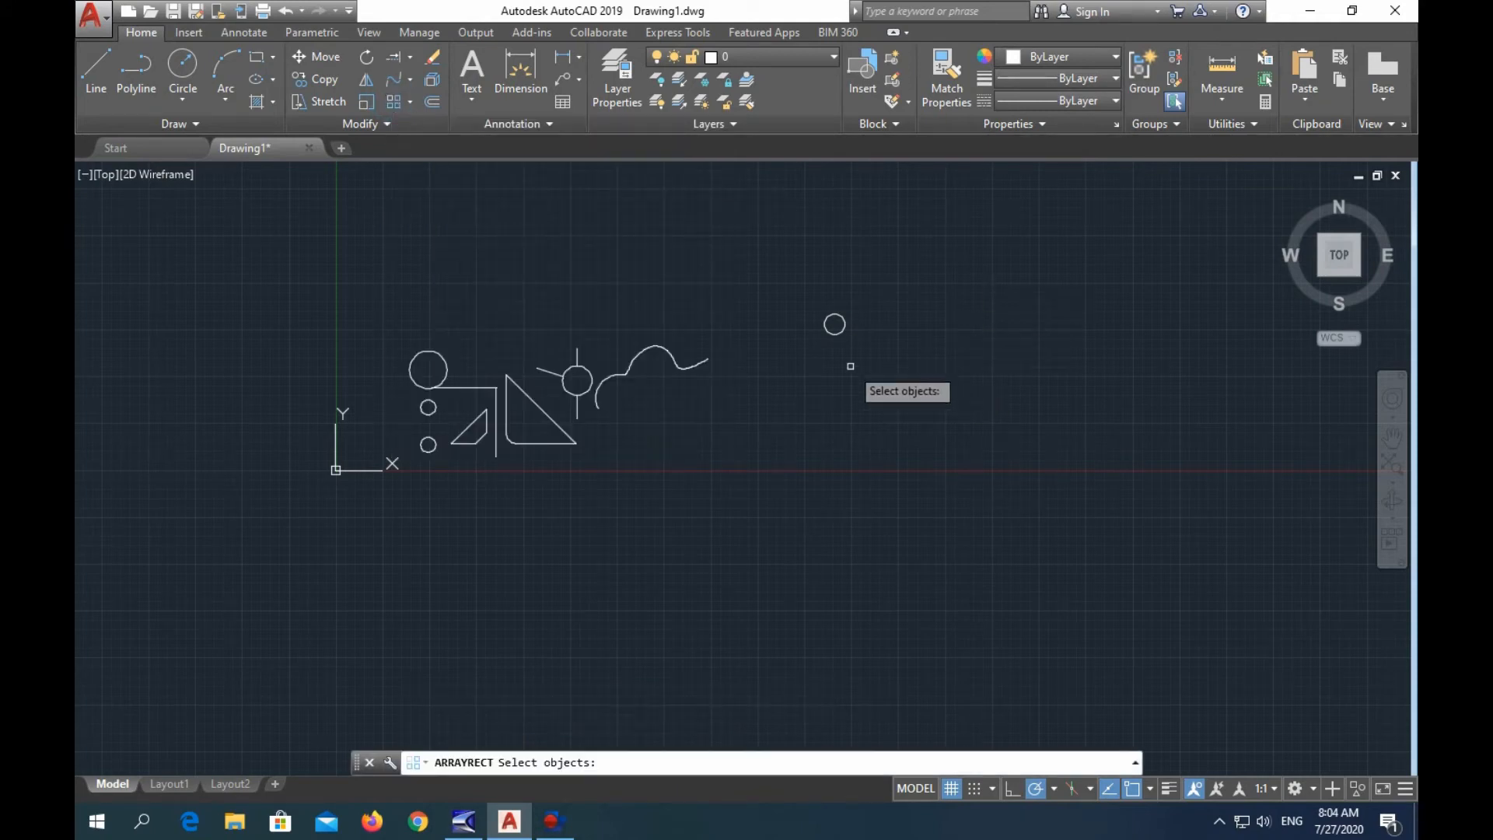
{"action": "left_click", "coordinate": [841, 330]}
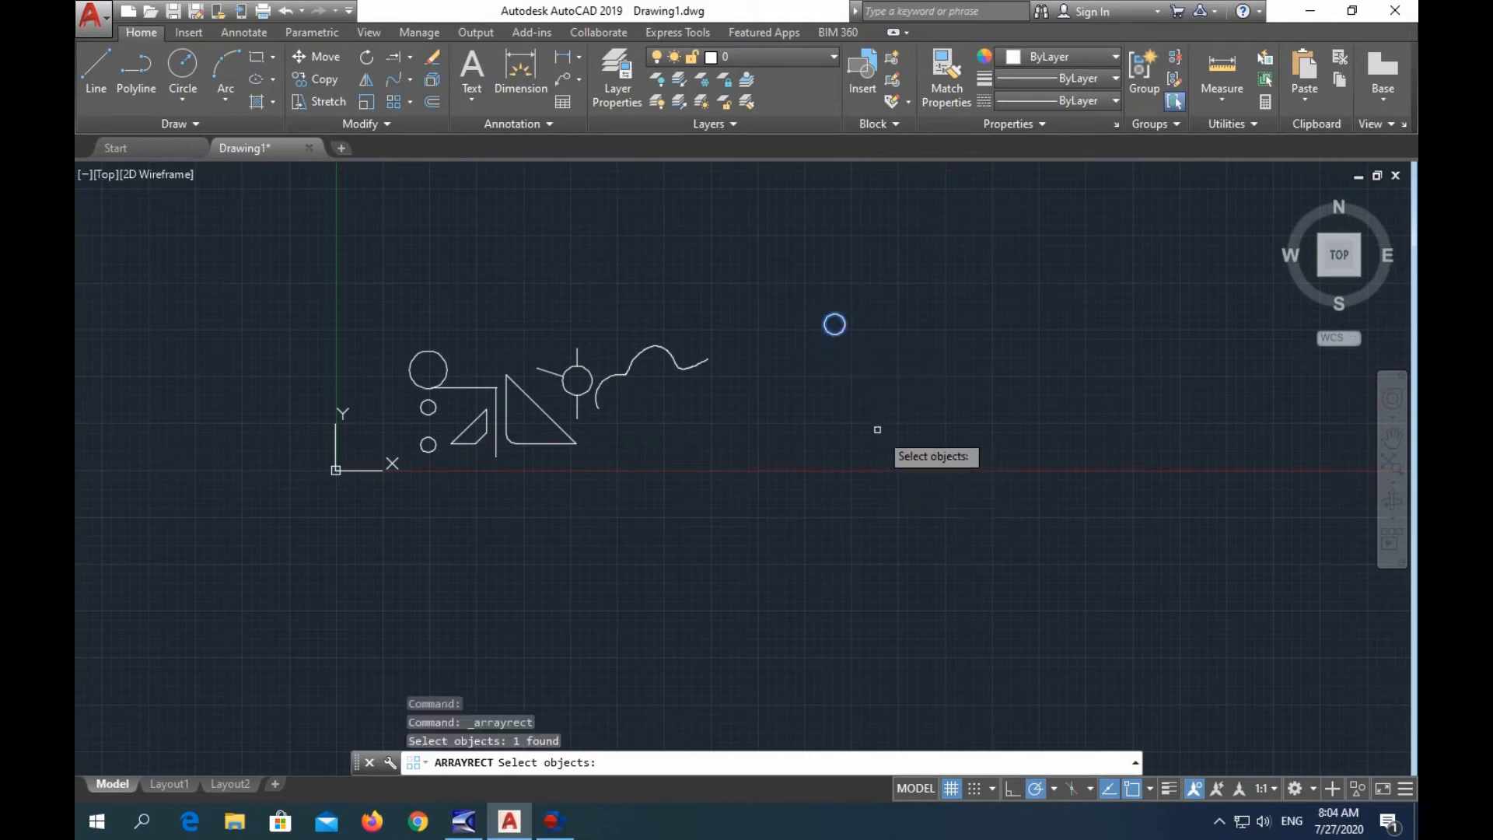
{"action": "key", "text": "Return"}
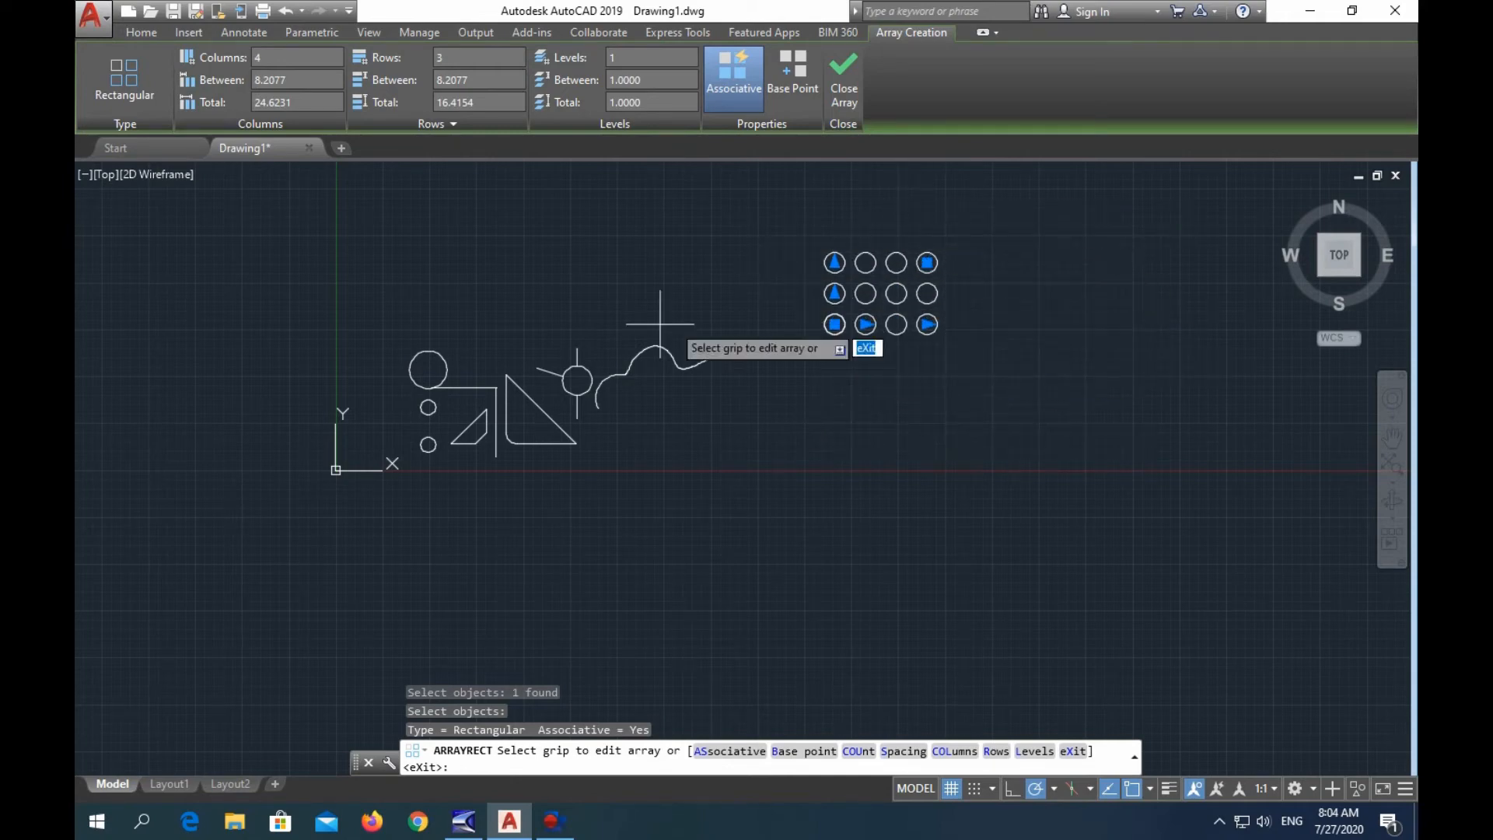
{"action": "left_click_drag", "start_coordinate": [279, 56], "coordinate": [184, 59]}
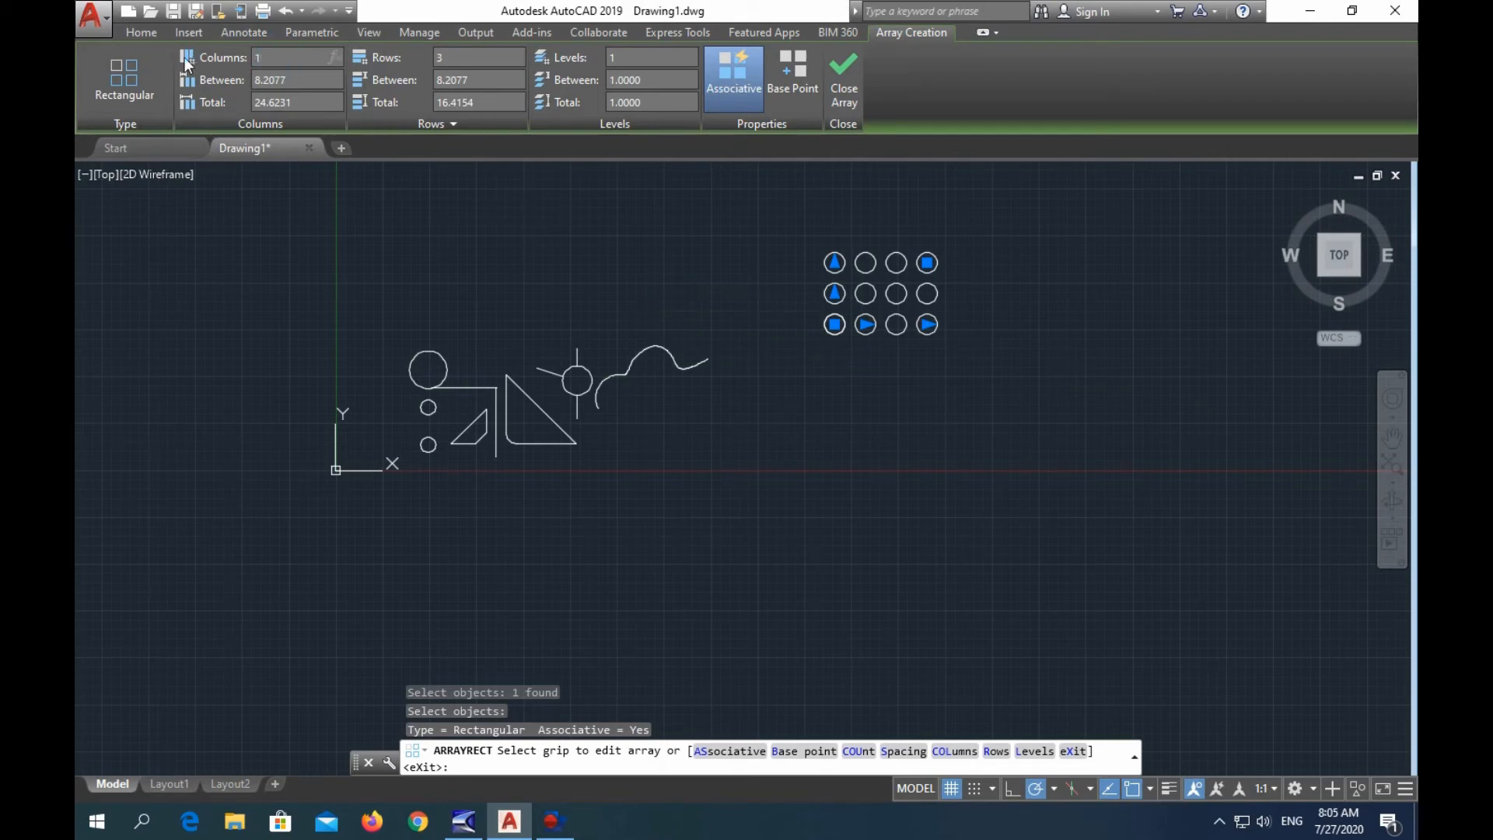
{"action": "key", "text": "Return"}
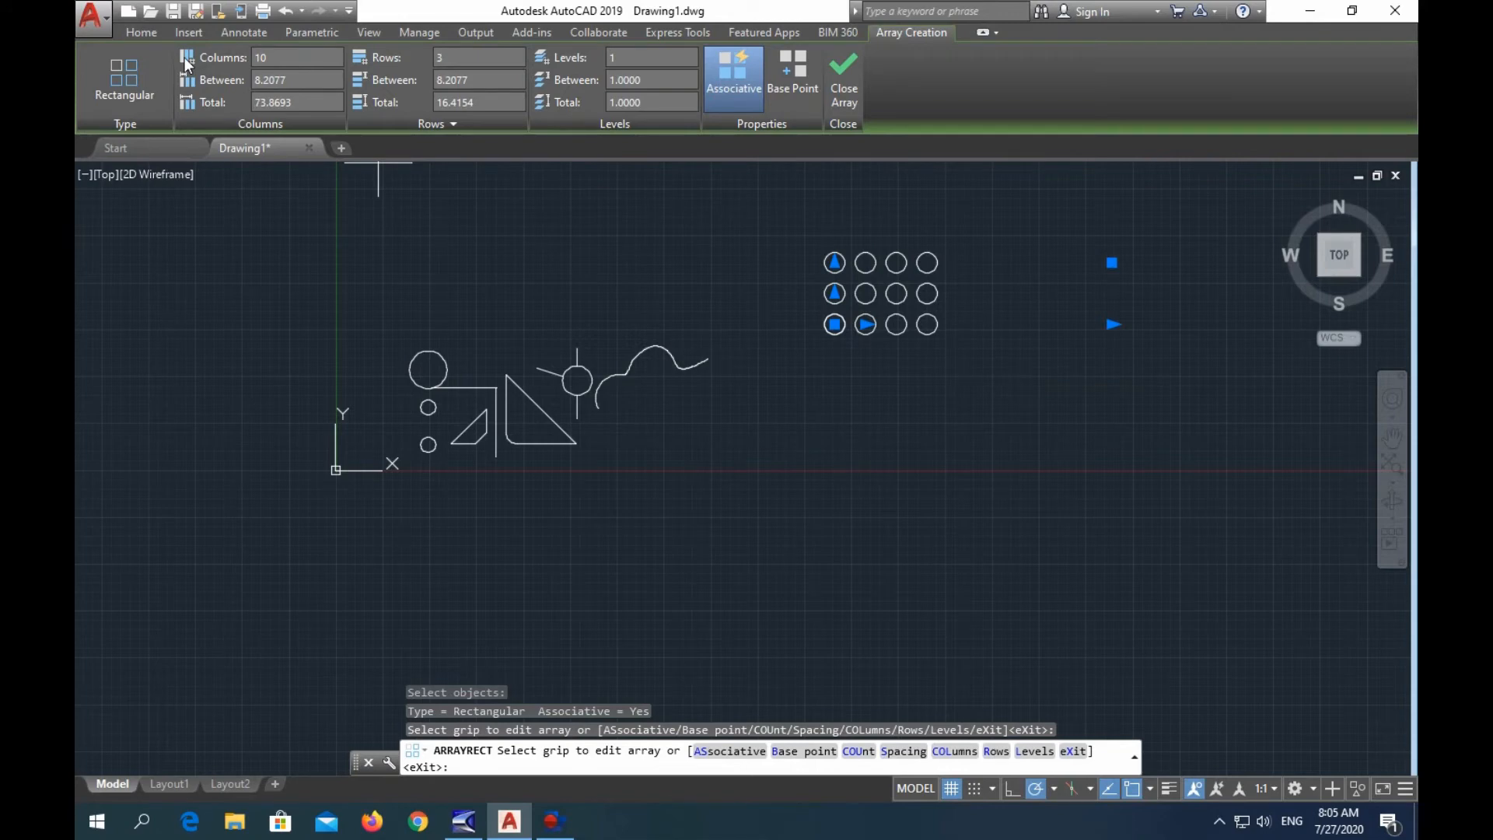
{"action": "left_click", "coordinate": [446, 65]}
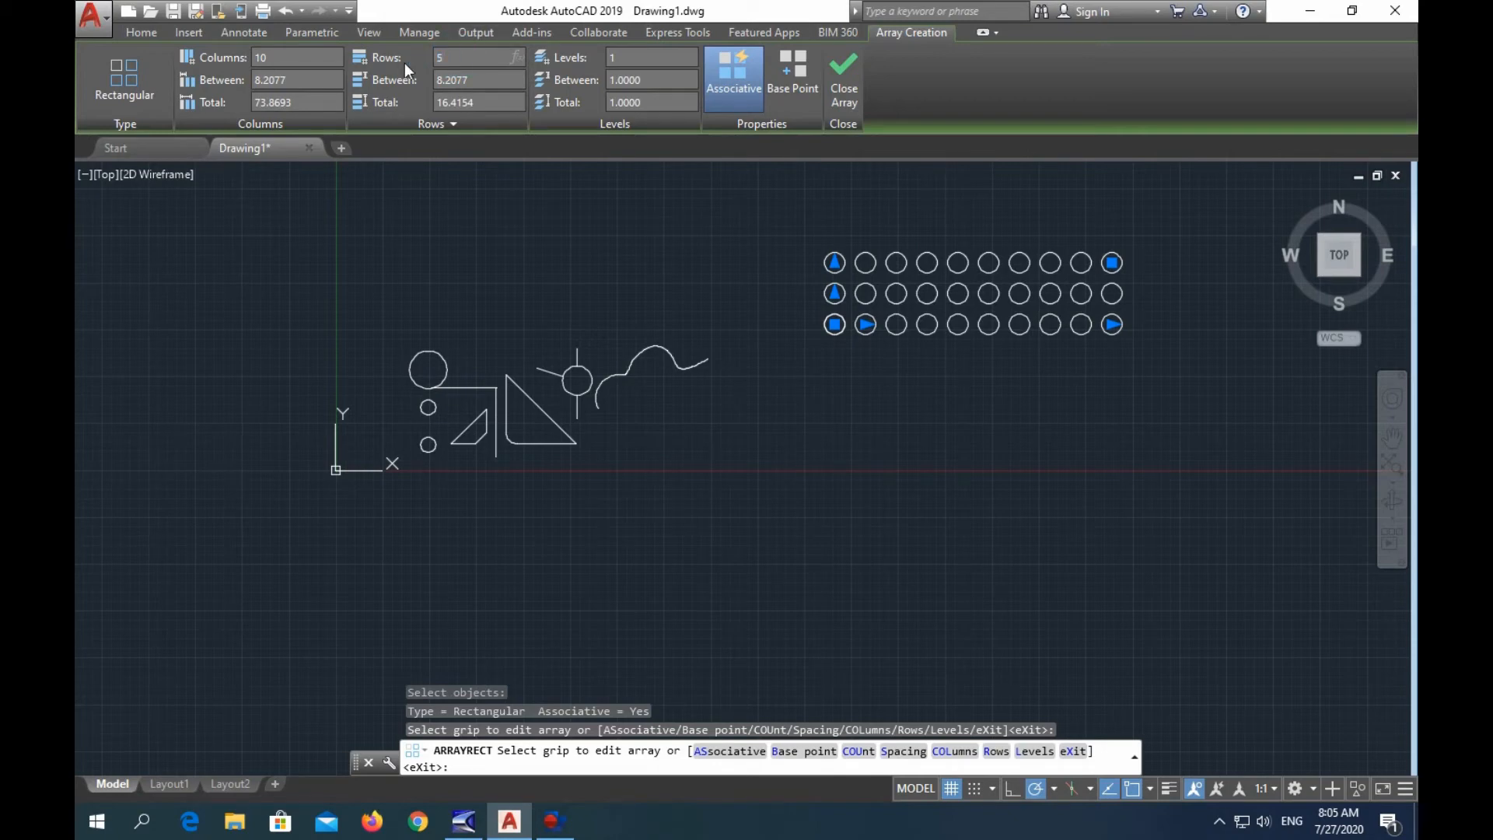
{"action": "key", "text": "Return"}
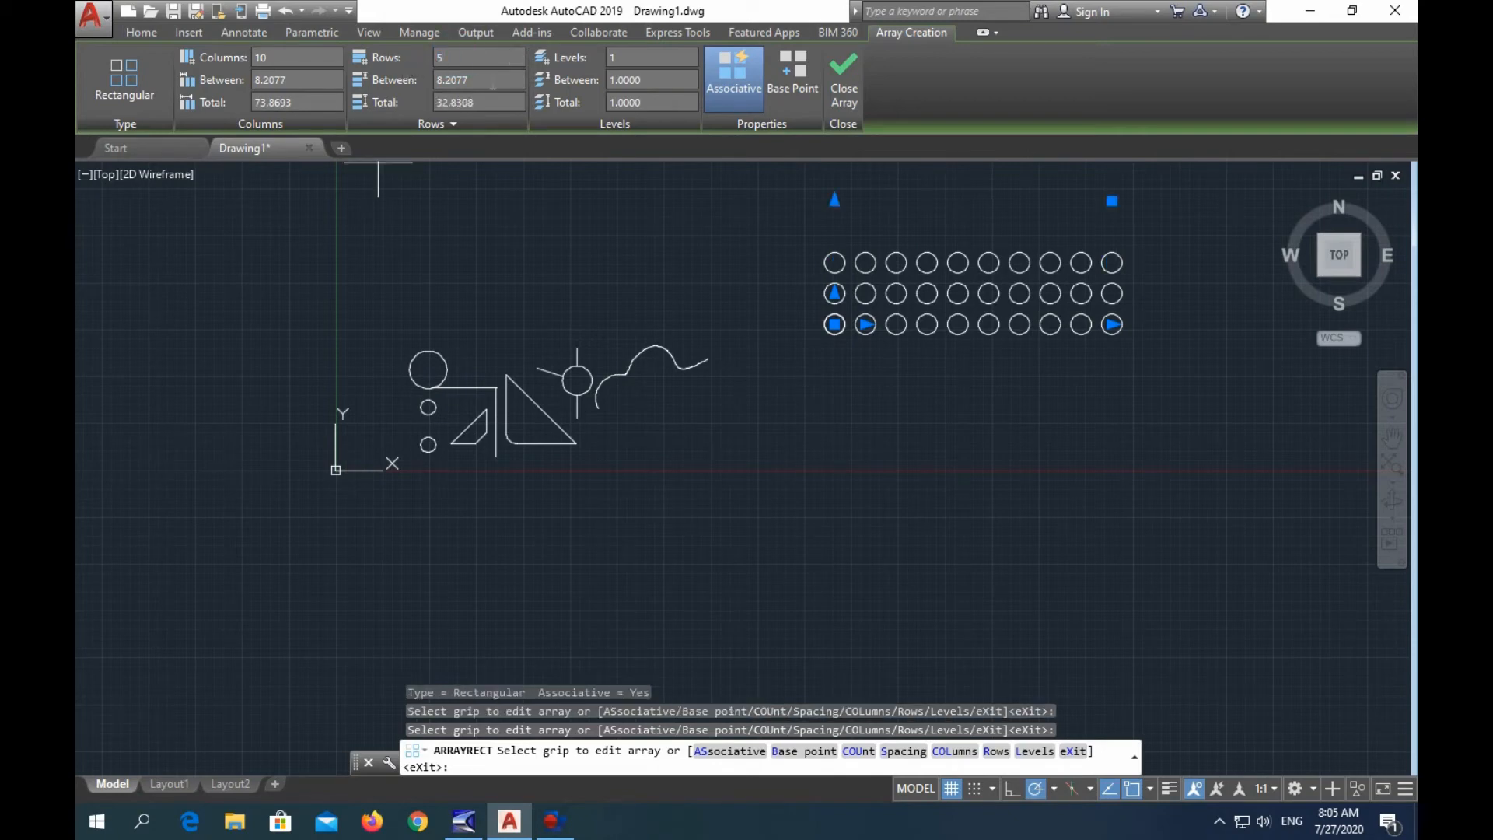
Set both the column spacing and the row spacing of the rectangular circle array to 10 and finish the array.
{"action": "left_click", "coordinate": [492, 80]}
{"action": "scroll", "coordinate": [1180, 259], "scroll_direction": "up", "scroll_amount": 2}
{"action": "scroll", "coordinate": [1183, 269], "scroll_direction": "down", "scroll_amount": 4}
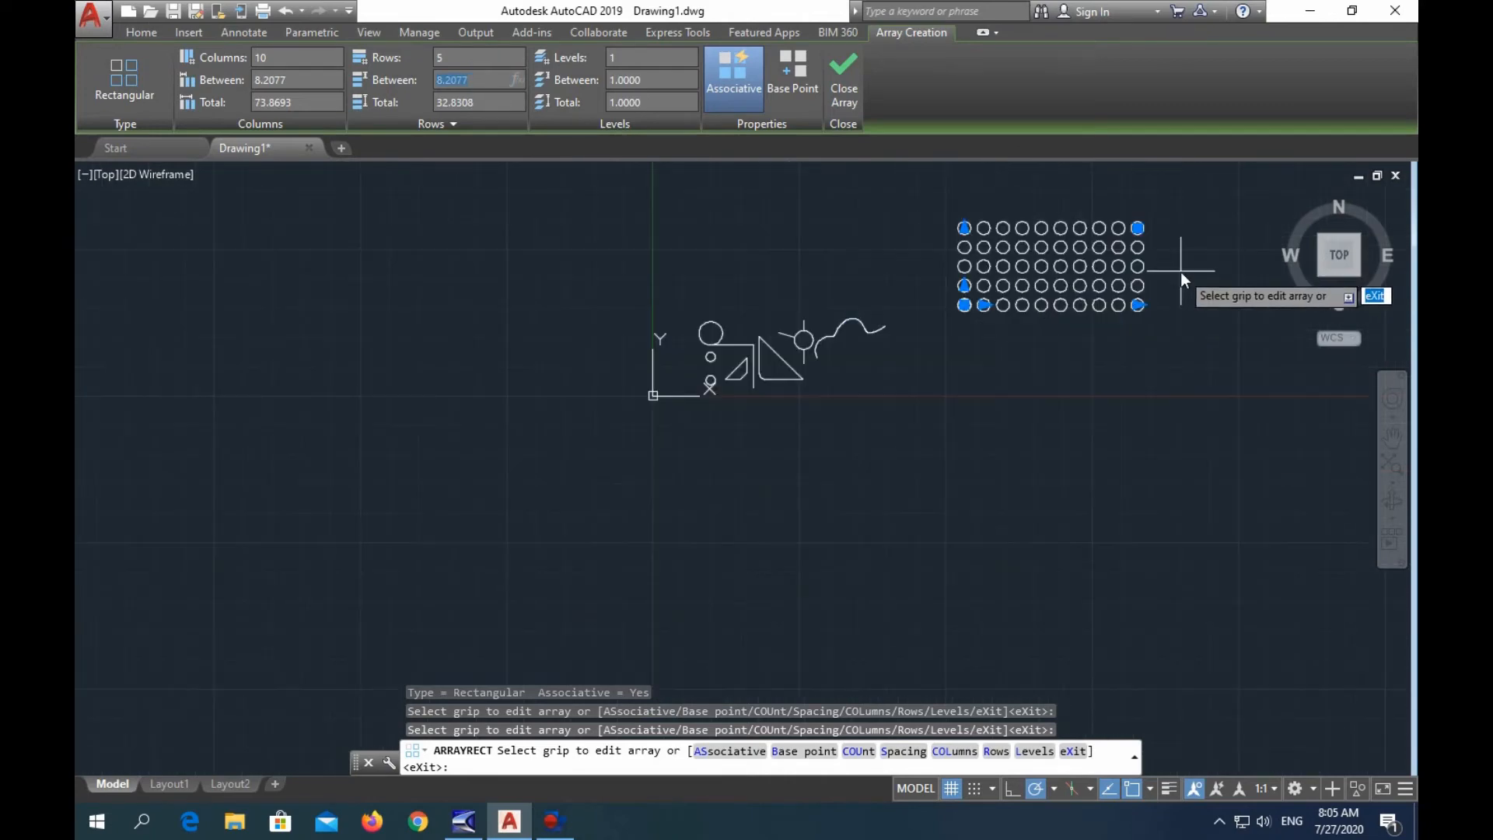
{"action": "middle_click_drag", "start_coordinate": [1203, 273], "coordinate": [1037, 361]}
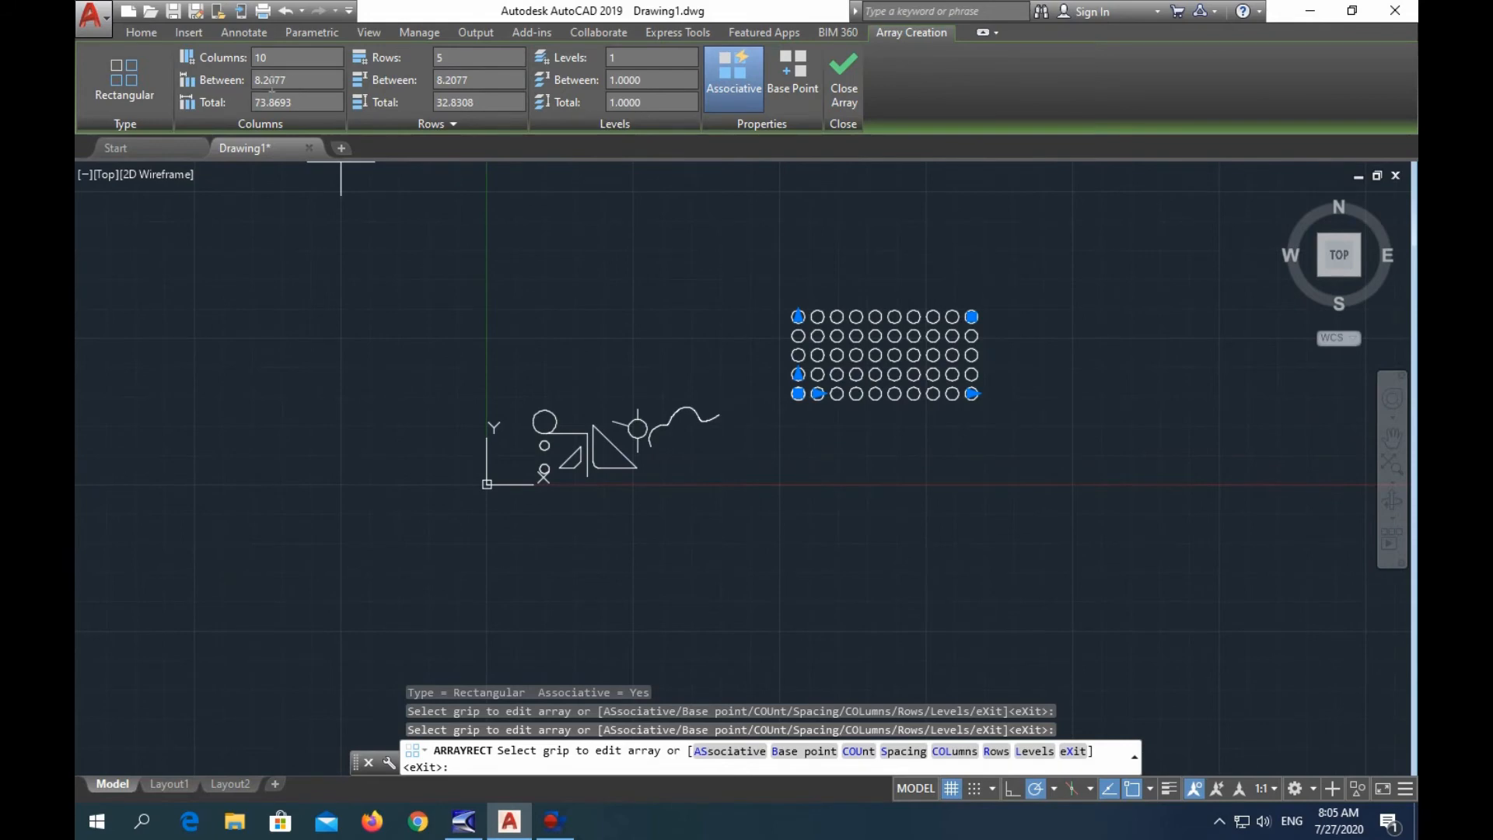
{"action": "left_click", "coordinate": [290, 80]}
{"action": "type", "text": "10"}
{"action": "key", "text": "Return"}
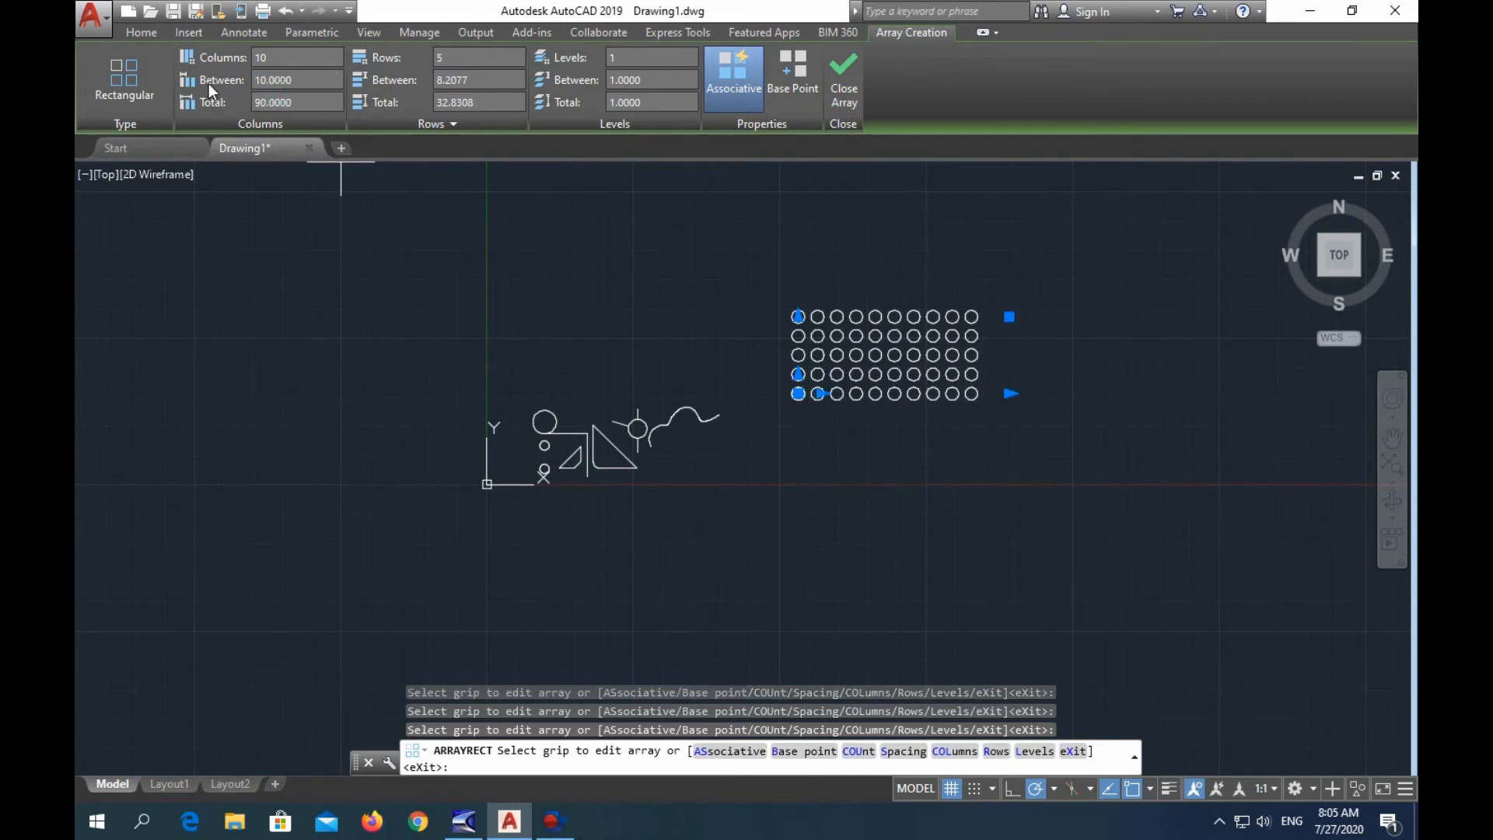
{"action": "left_click", "coordinate": [492, 83]}
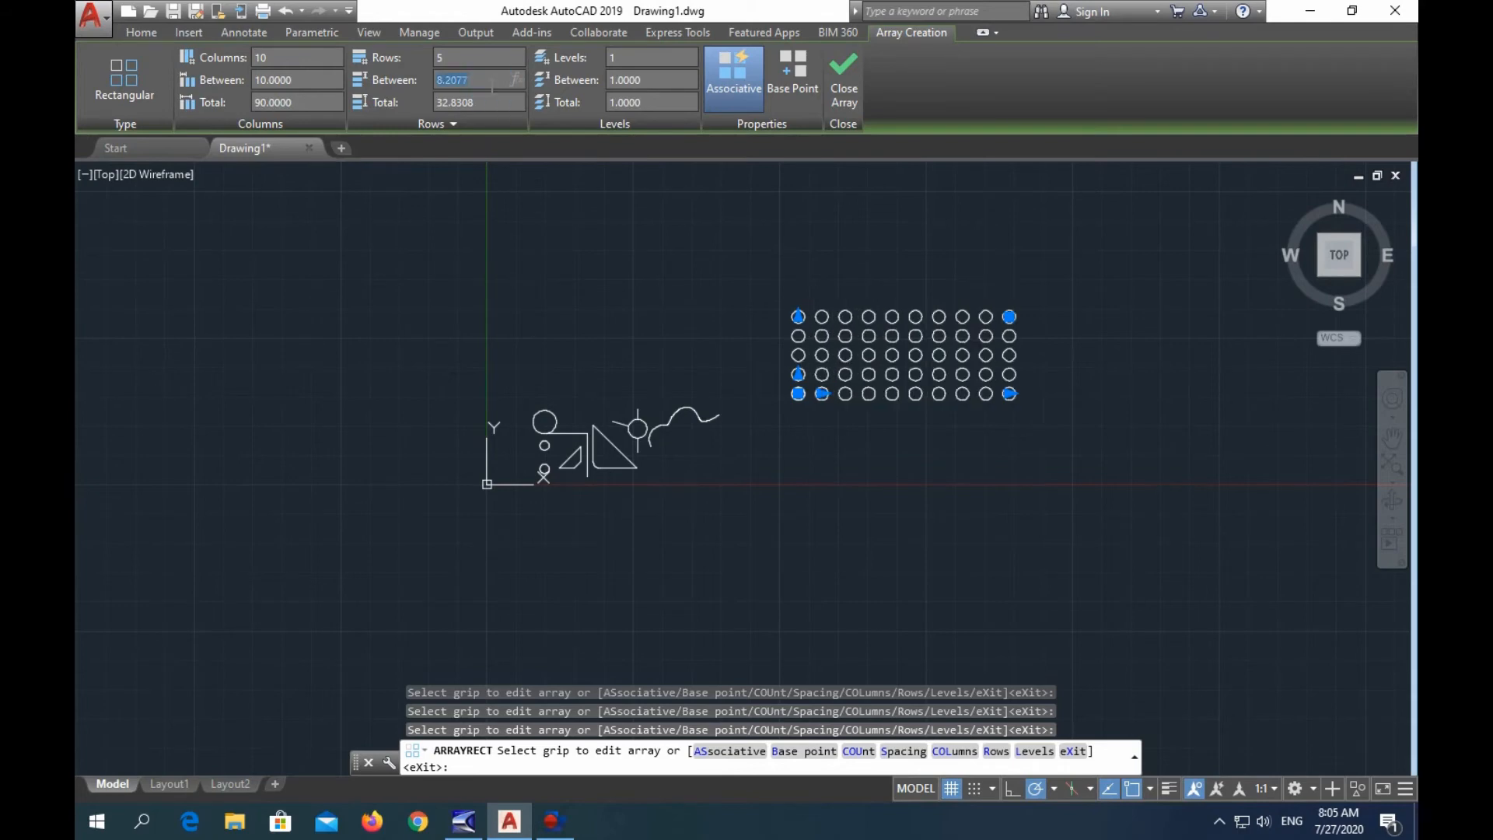
{"action": "type", "text": "10"}
{"action": "key", "text": "Return"}
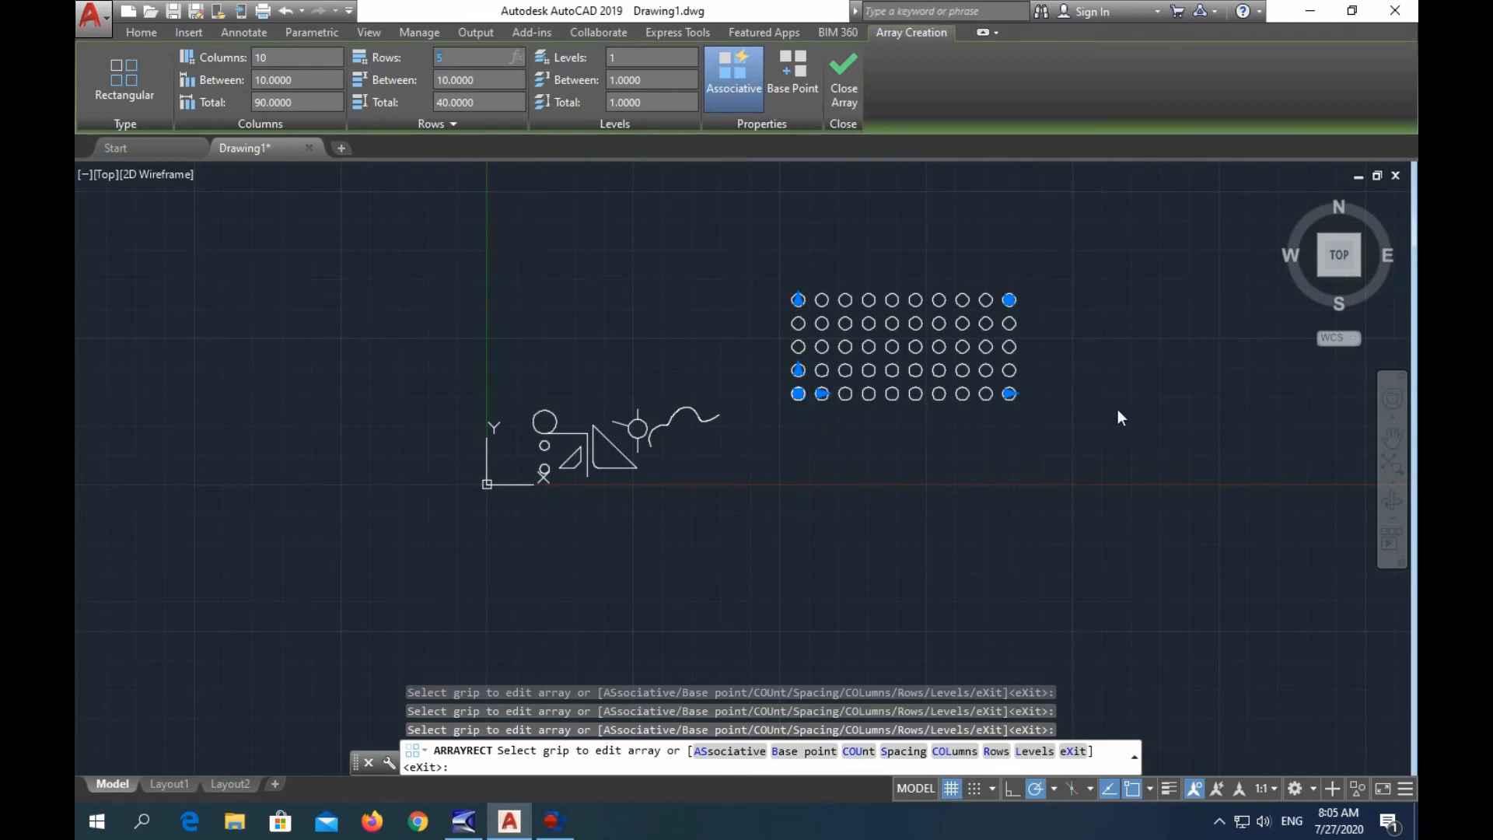
{"action": "left_click", "coordinate": [835, 72]}
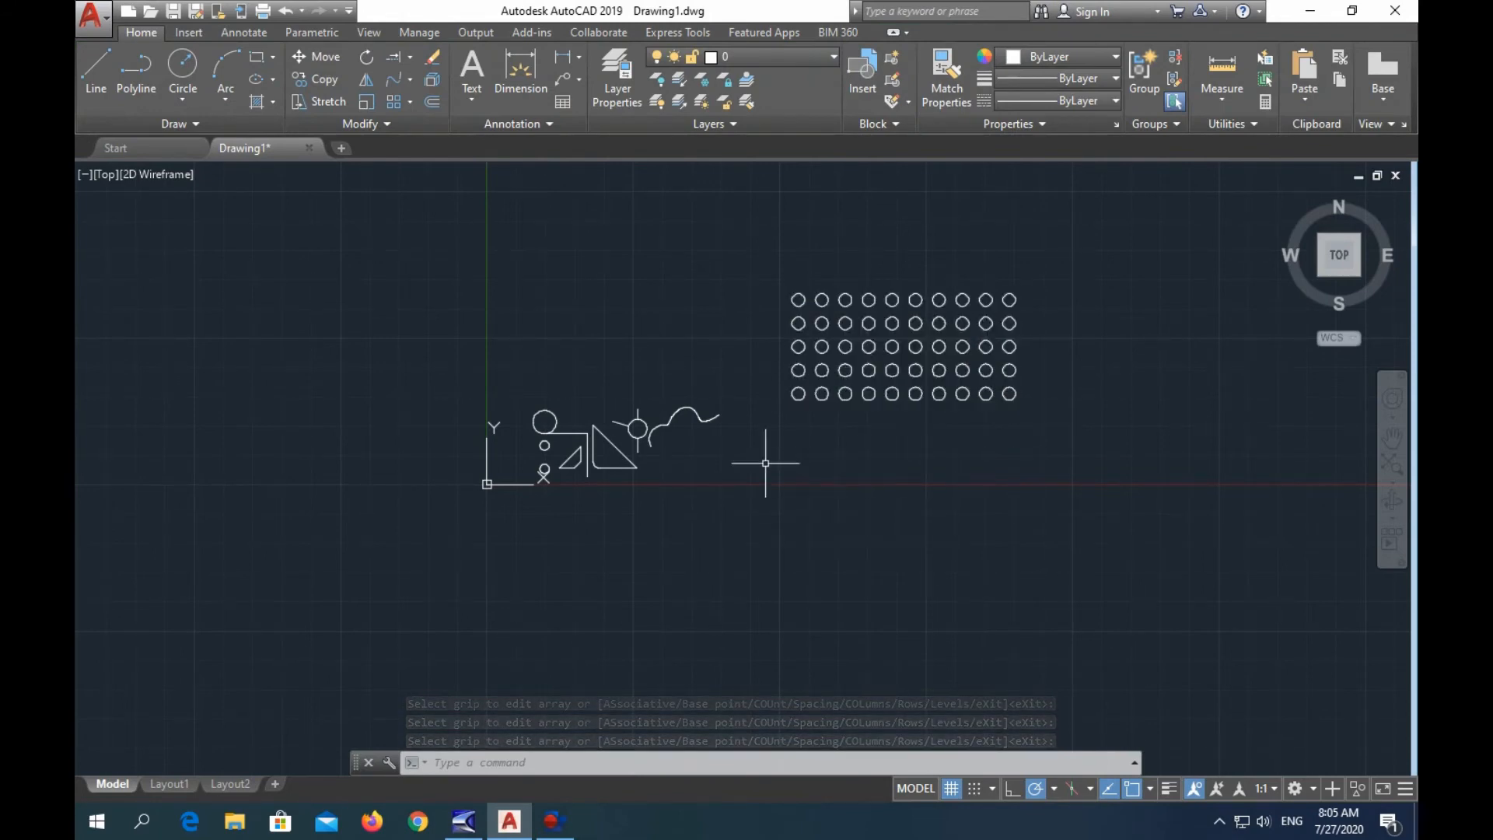
Draw a large circle with a radius of about 36.9 in the empty area above the existing small shapes.
{"action": "left_click", "coordinate": [188, 64]}
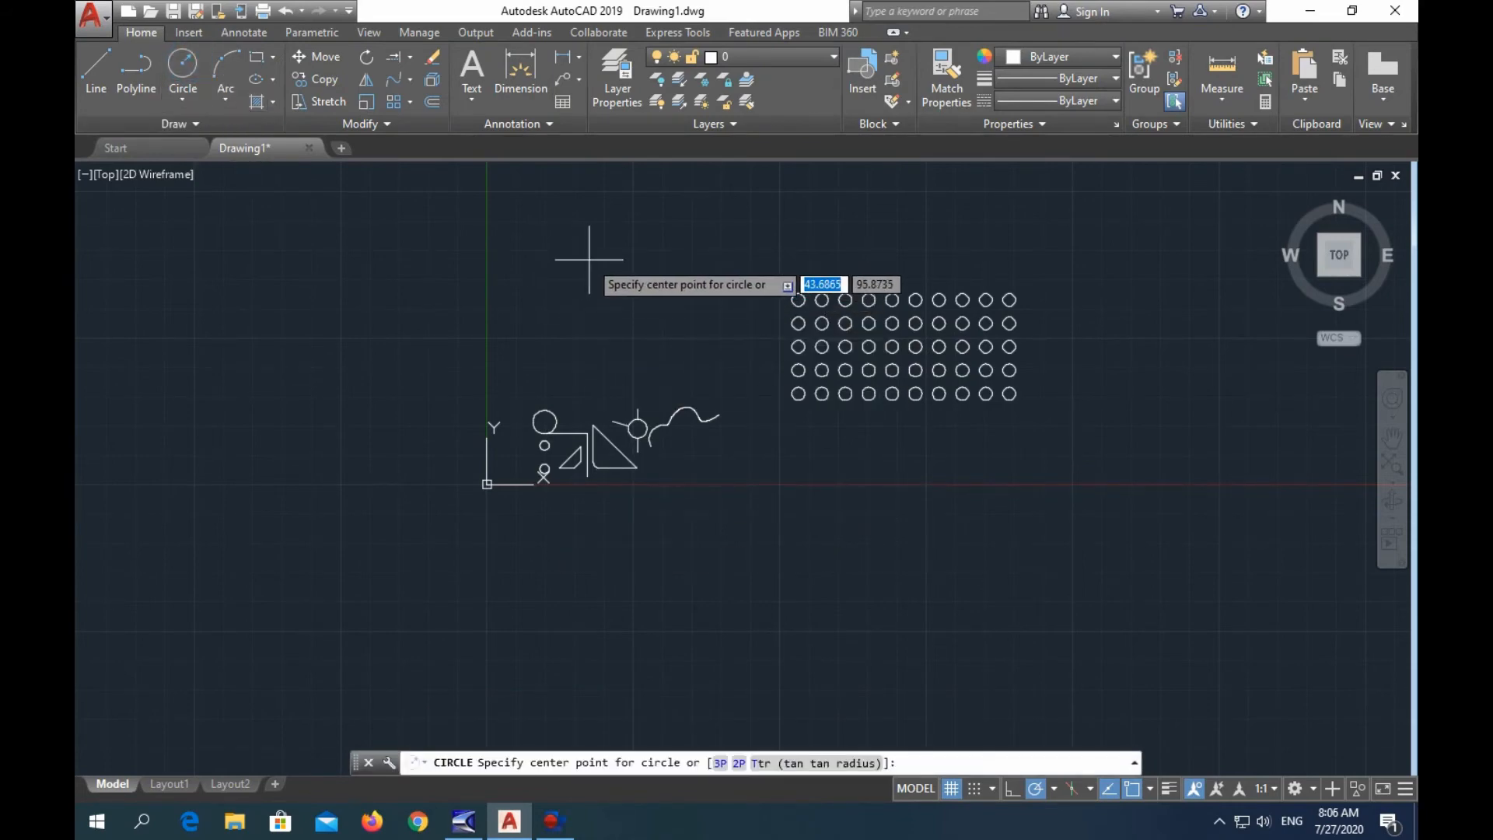
{"action": "left_click", "coordinate": [565, 294]}
{"action": "left_click", "coordinate": [531, 209]}
{"action": "key", "text": "Escape"}
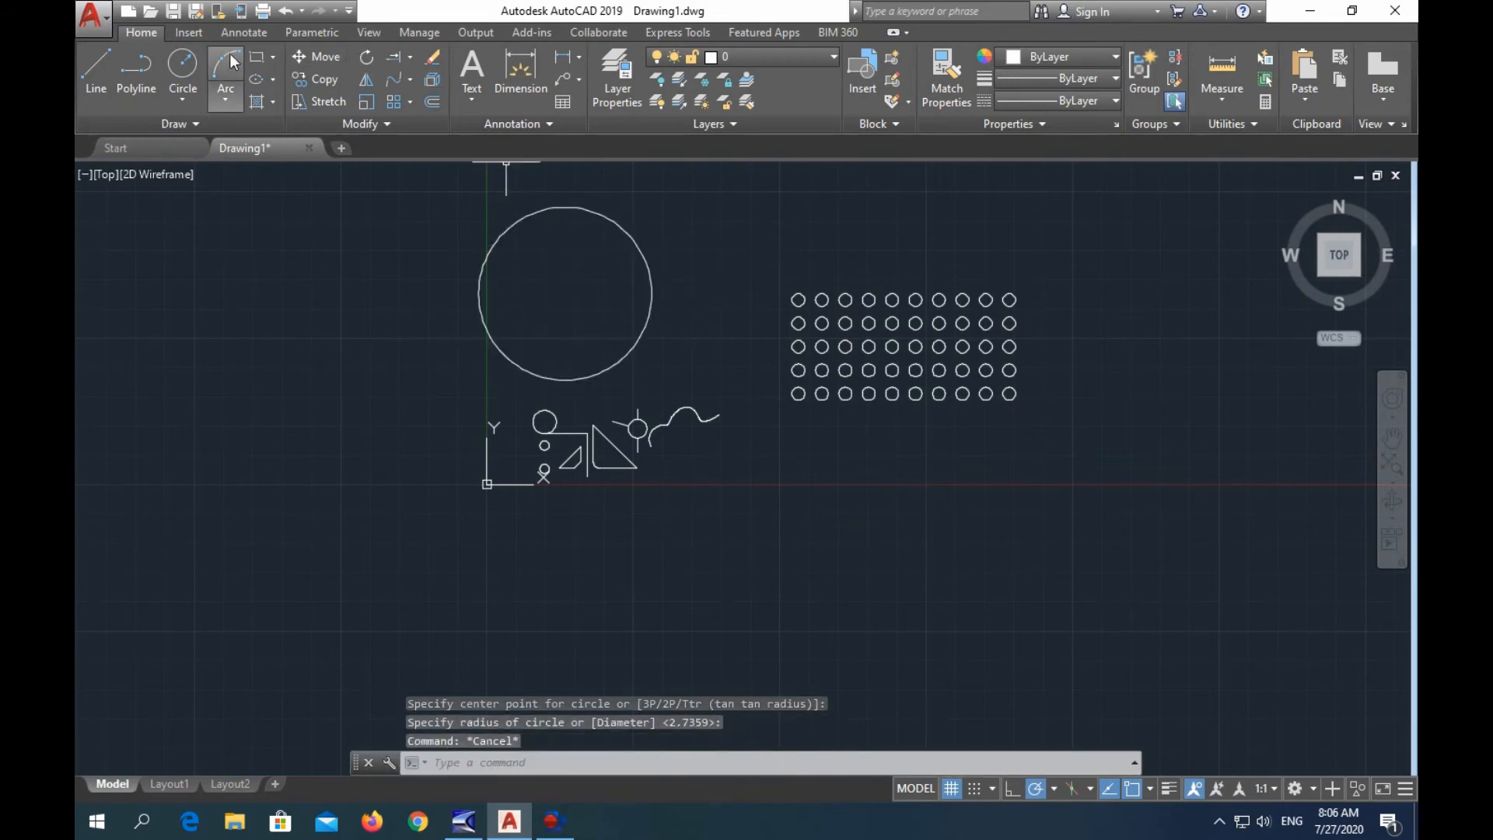
Draw a small circle with a radius of about 7.3 centred on the large circle's right quadrant.
{"action": "left_click", "coordinate": [183, 64]}
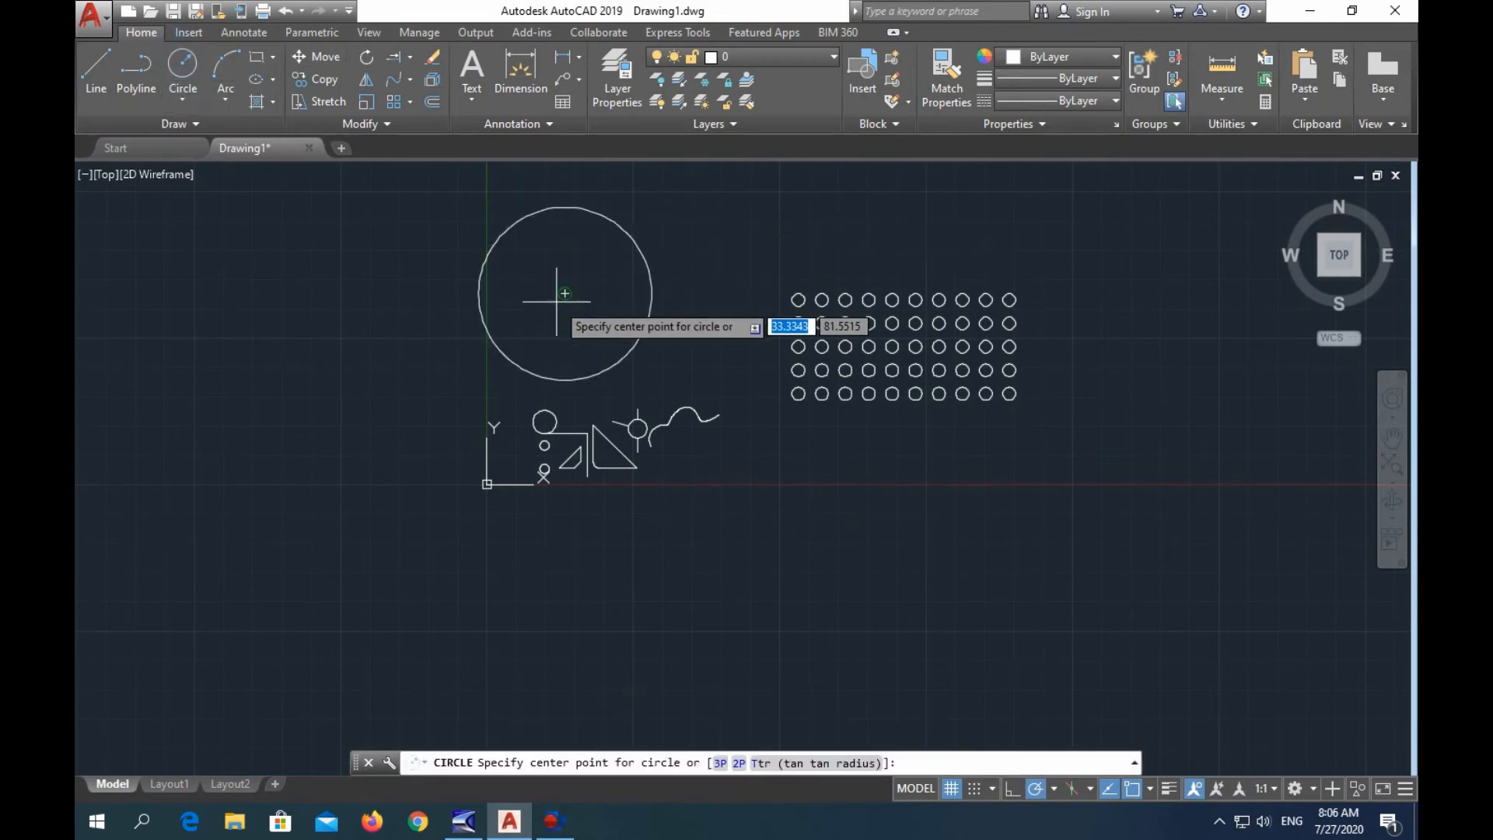
{"action": "left_click", "coordinate": [652, 294]}
{"action": "key", "text": "Escape"}
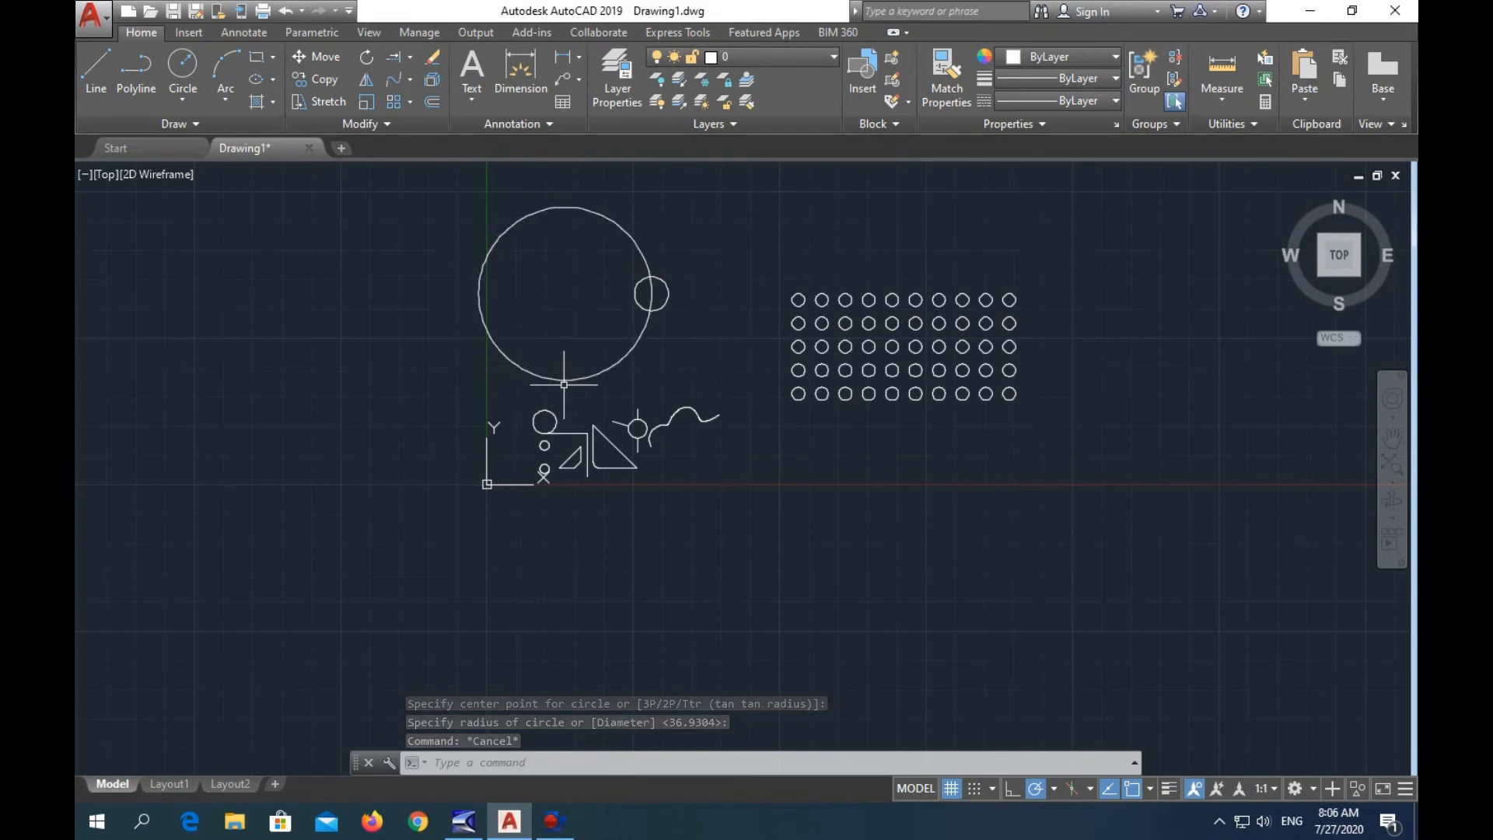
Create an associative polar array of the small circle around the large circle's centre with 5 items.
{"action": "left_click", "coordinate": [411, 102]}
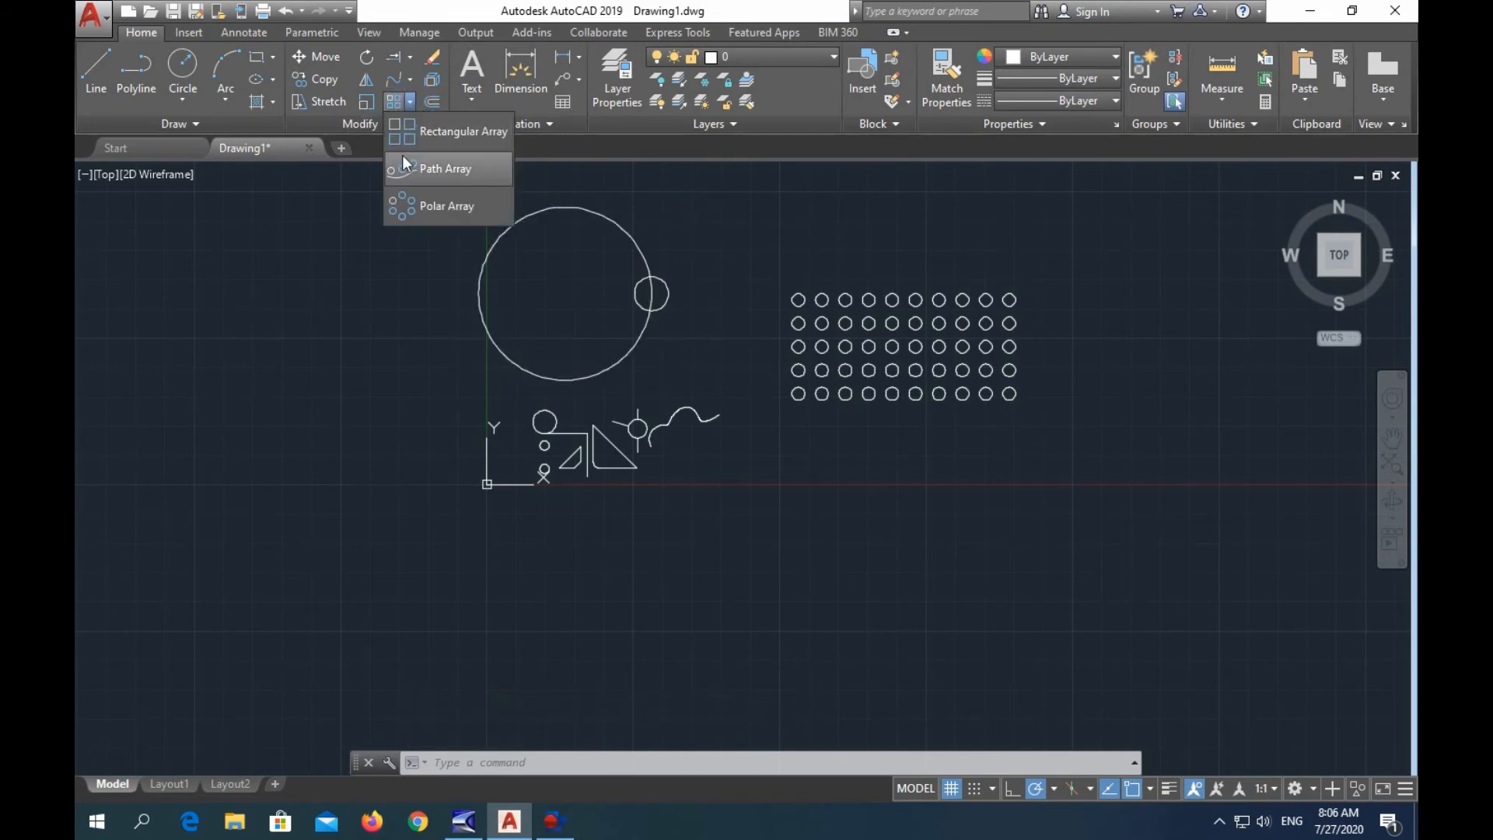
{"action": "left_click", "coordinate": [408, 204]}
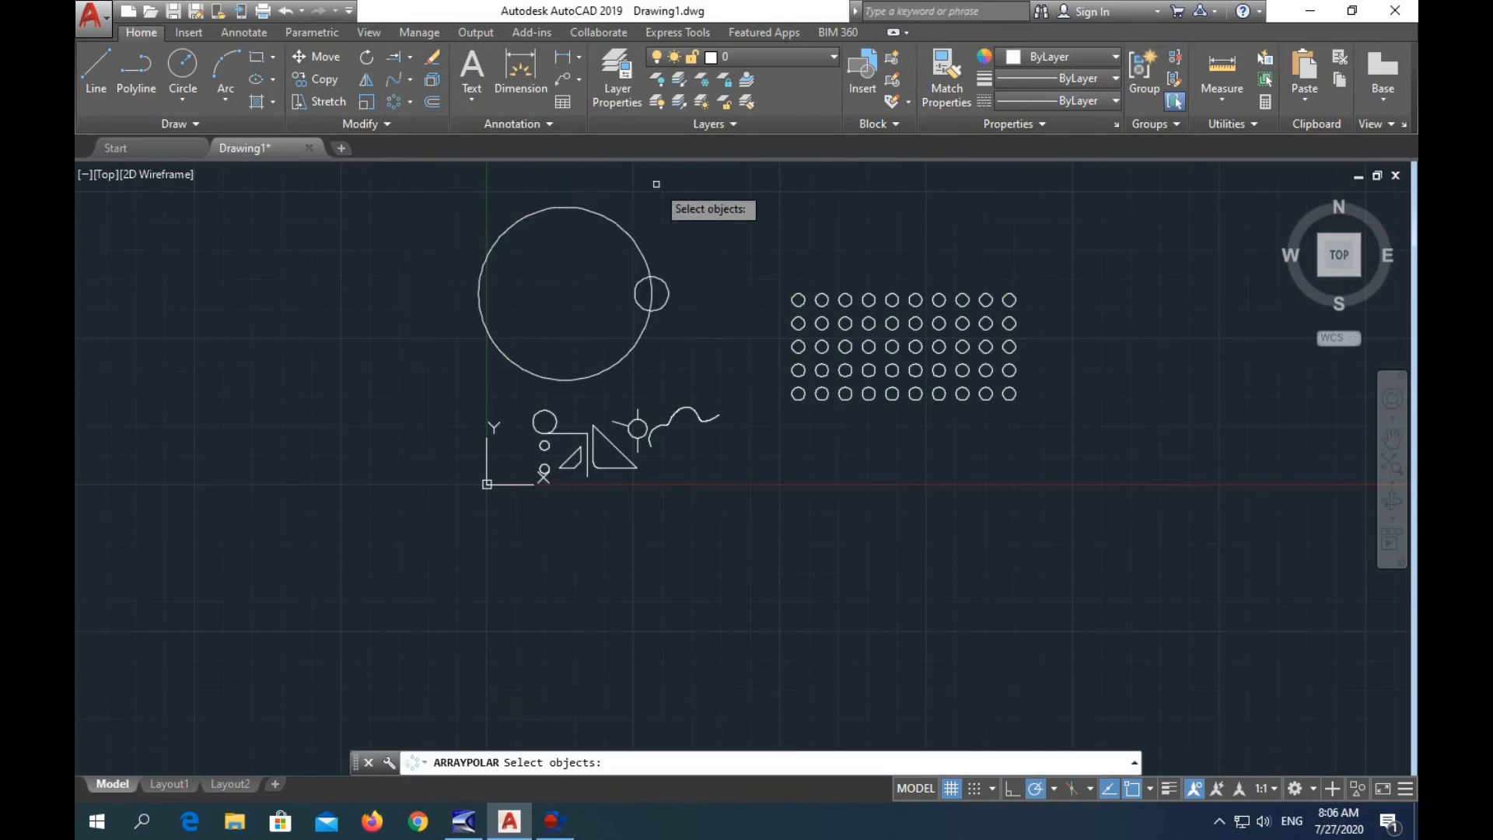
{"action": "left_click", "coordinate": [668, 294]}
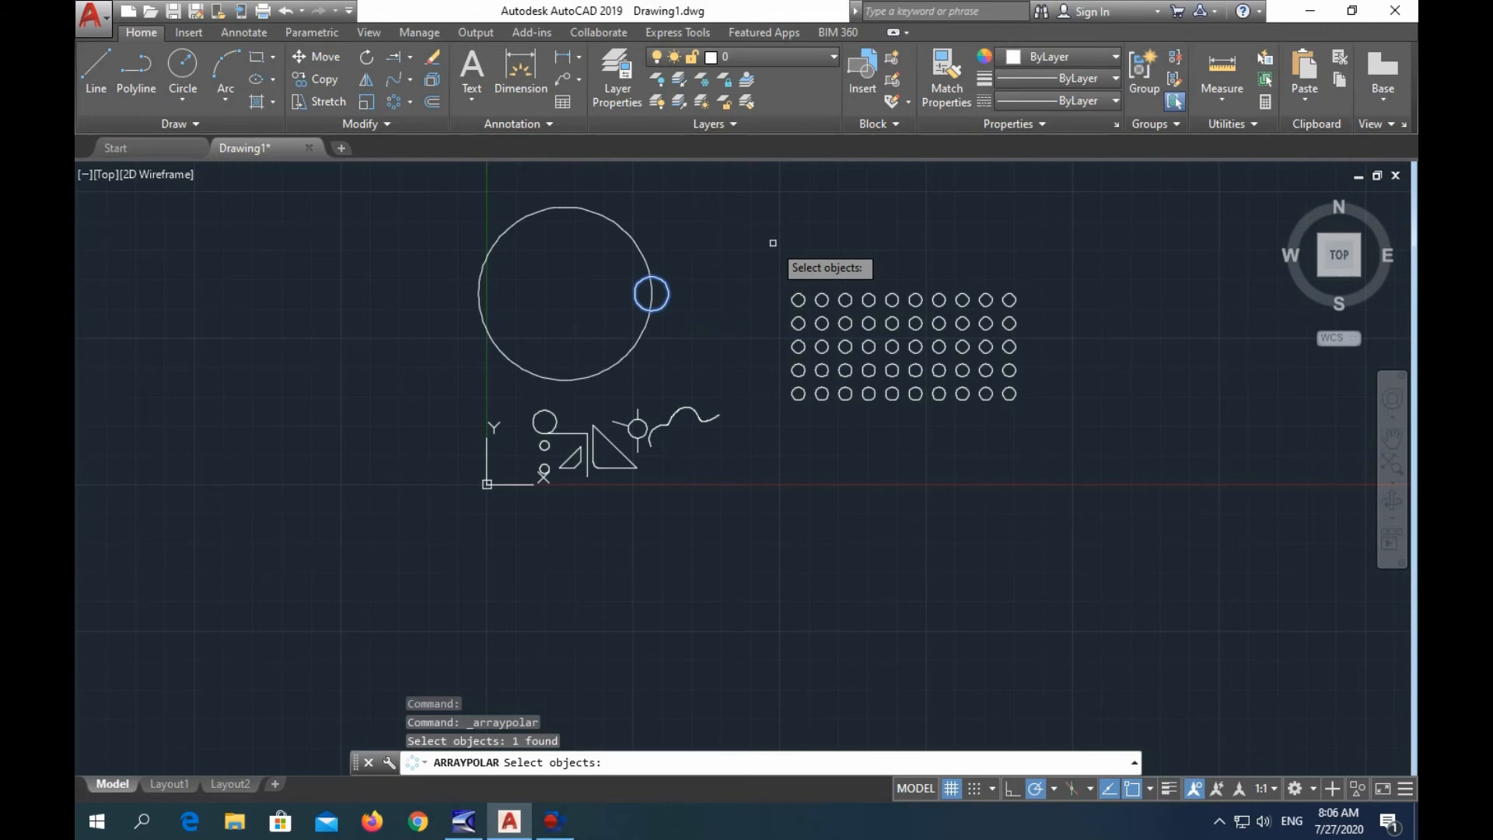
{"action": "left_click", "coordinate": [706, 260]}
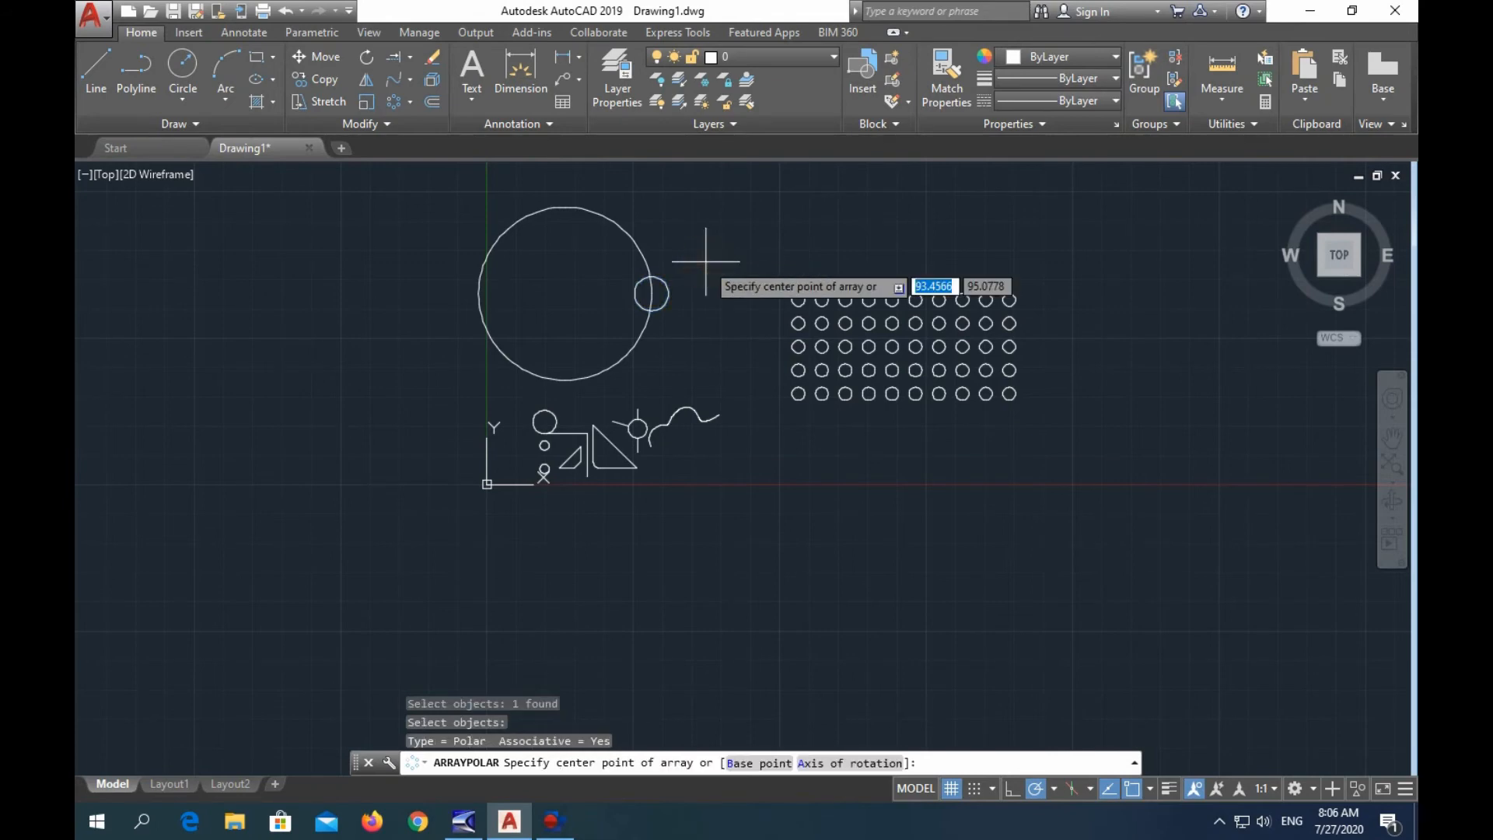
{"action": "left_click", "coordinate": [564, 293]}
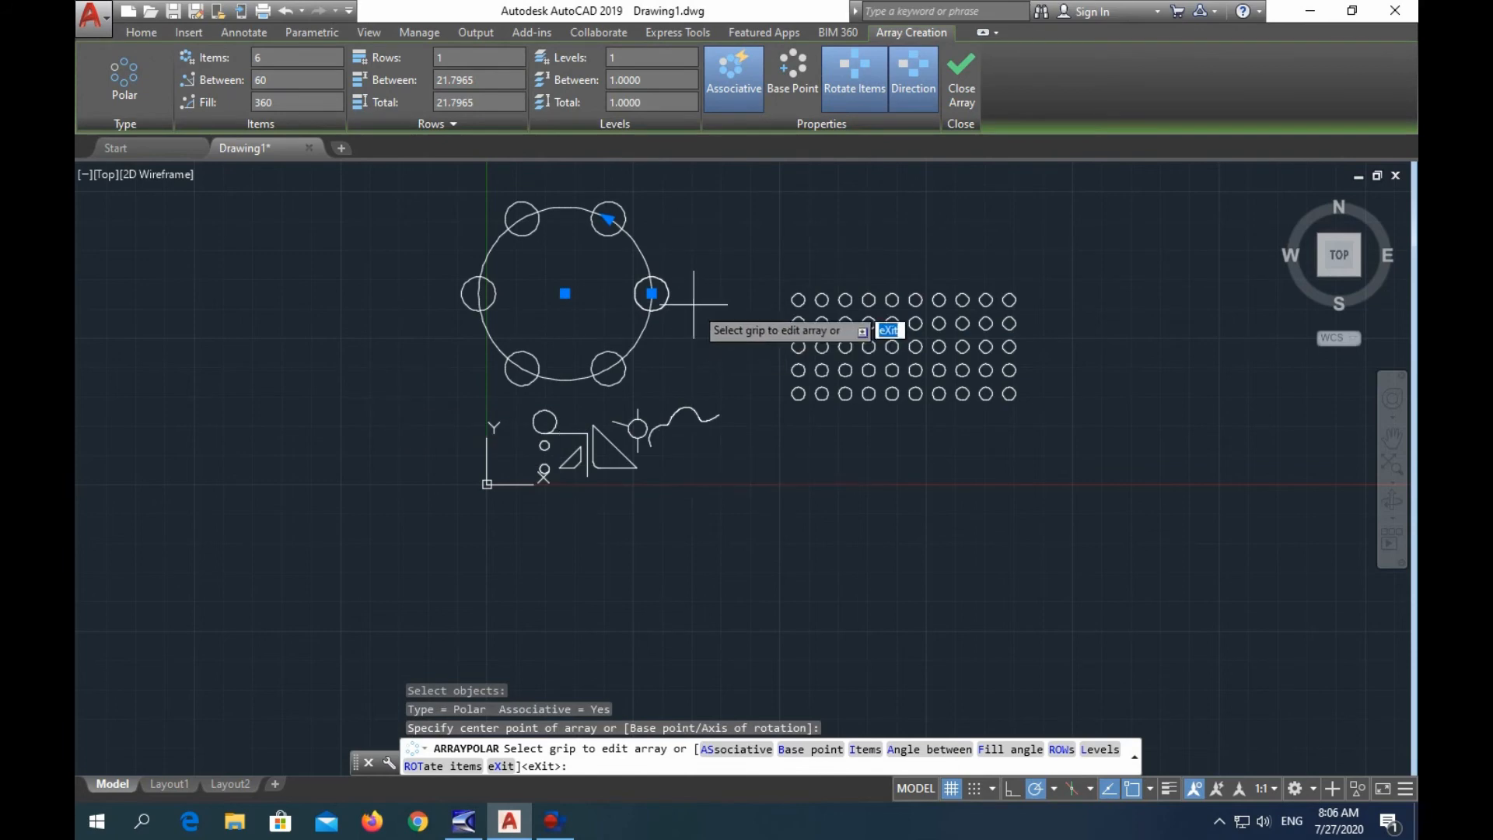
{"action": "left_click", "coordinate": [283, 54]}
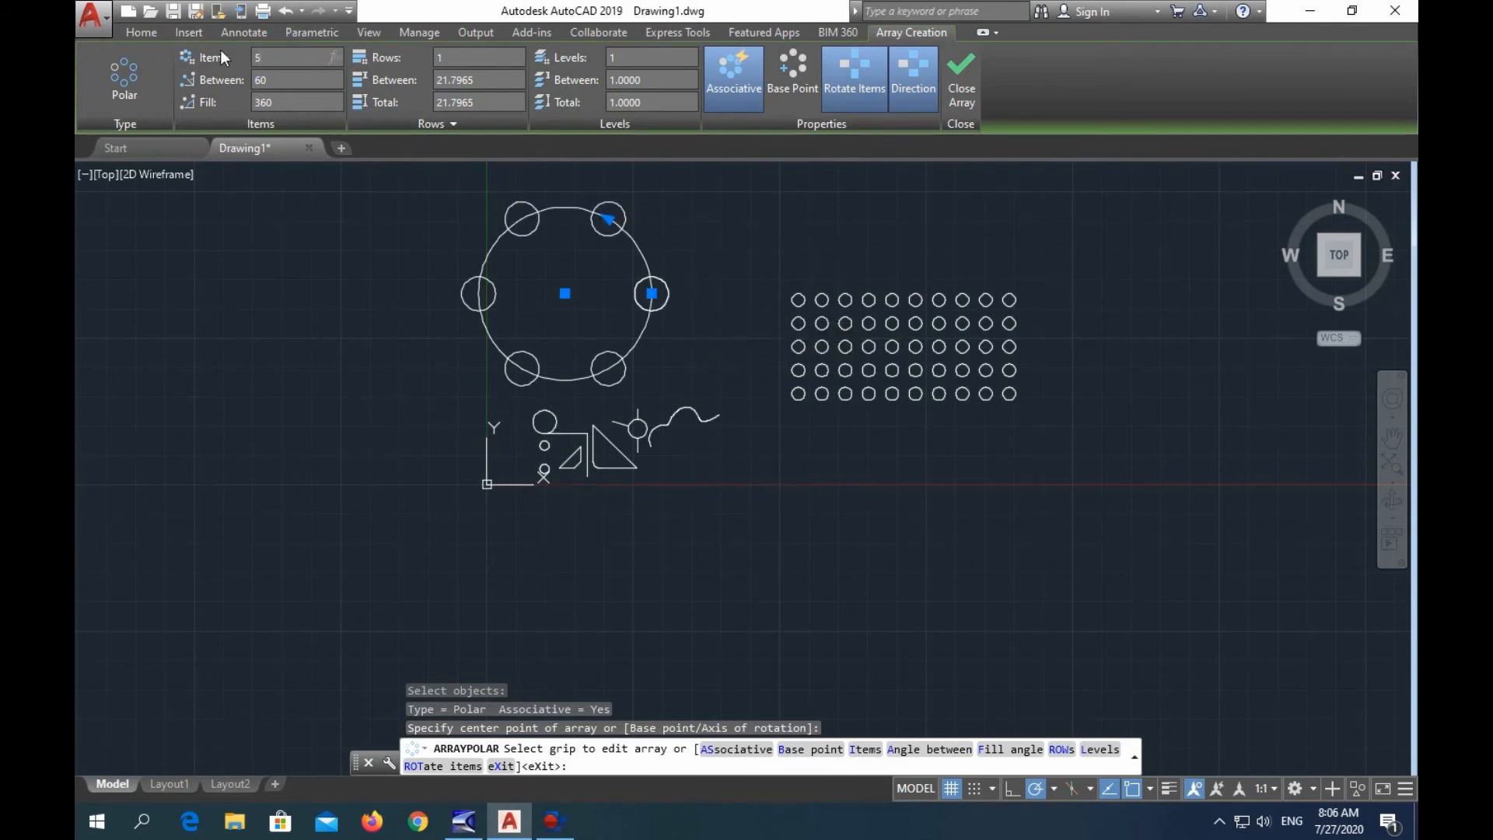
{"action": "type", "text": "5"}
{"action": "key", "text": "Return"}
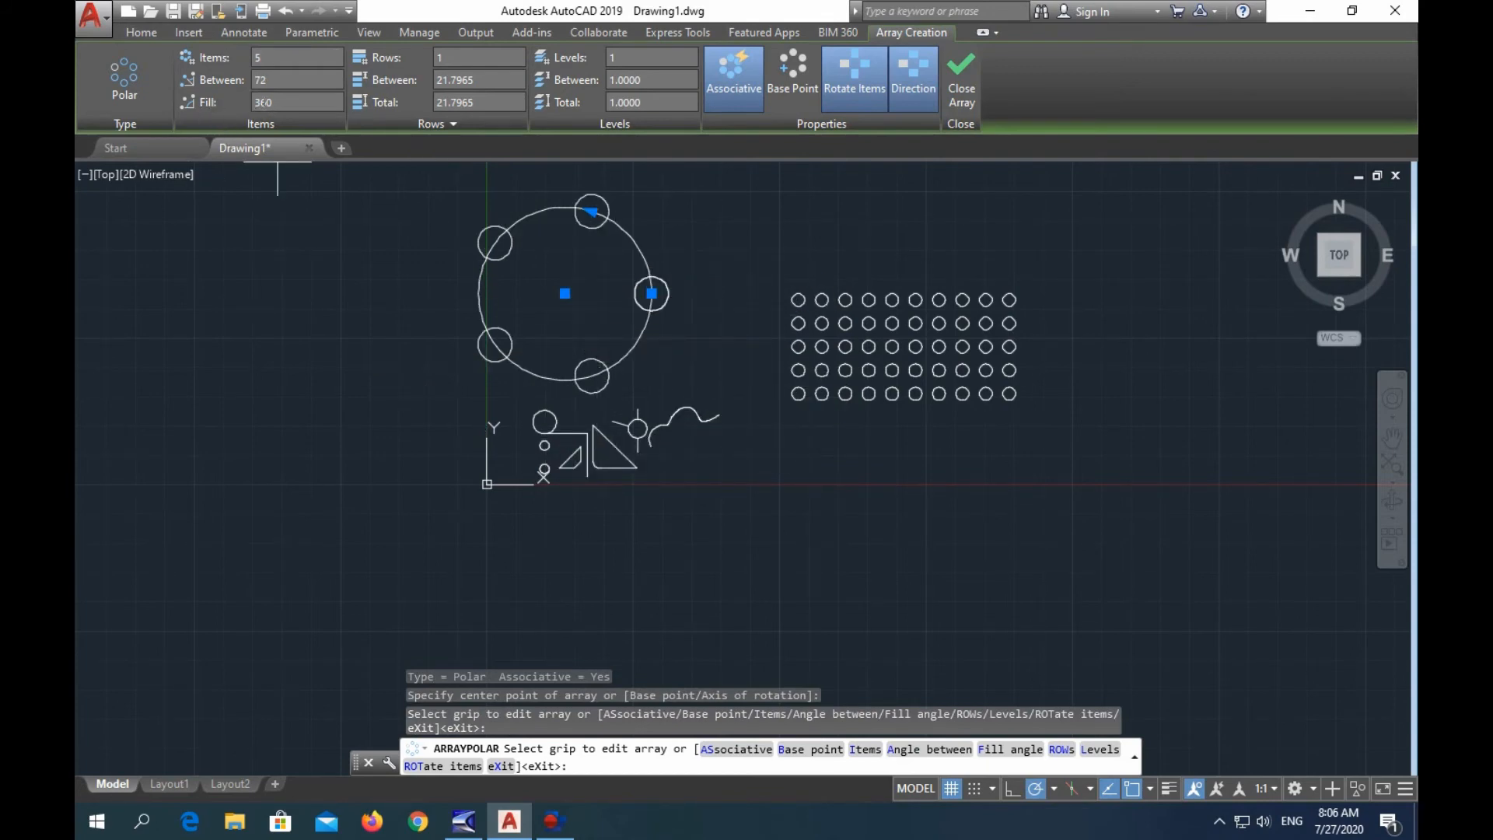
Try a 270-degree fill angle on the polar array, settle on 180 degrees, and finish the array.
{"action": "left_click", "coordinate": [294, 103]}
{"action": "key", "text": "Return"}
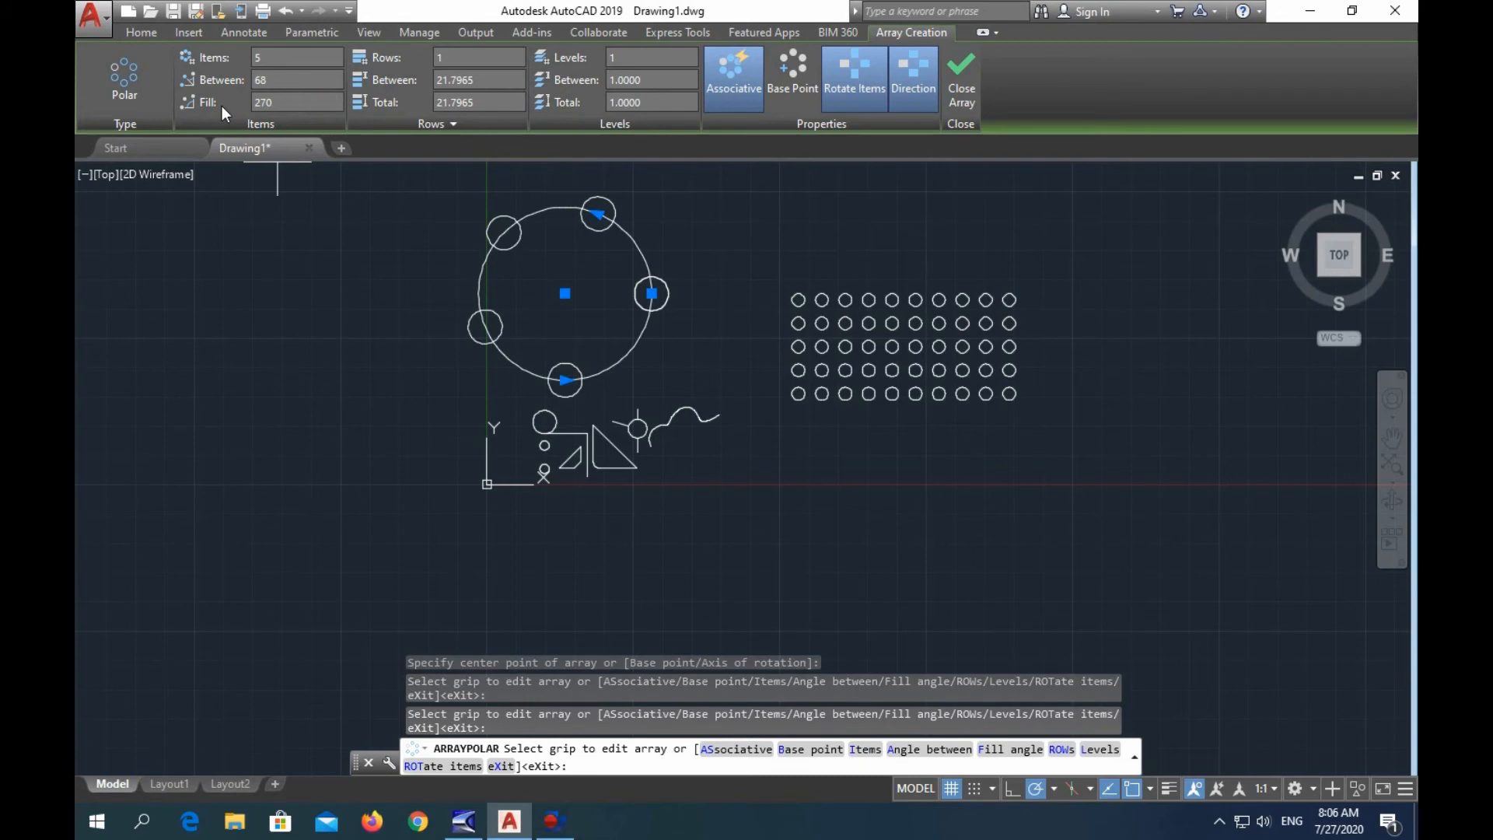
{"action": "left_click", "coordinate": [294, 102]}
{"action": "type", "text": "180"}
{"action": "key", "text": "Return"}
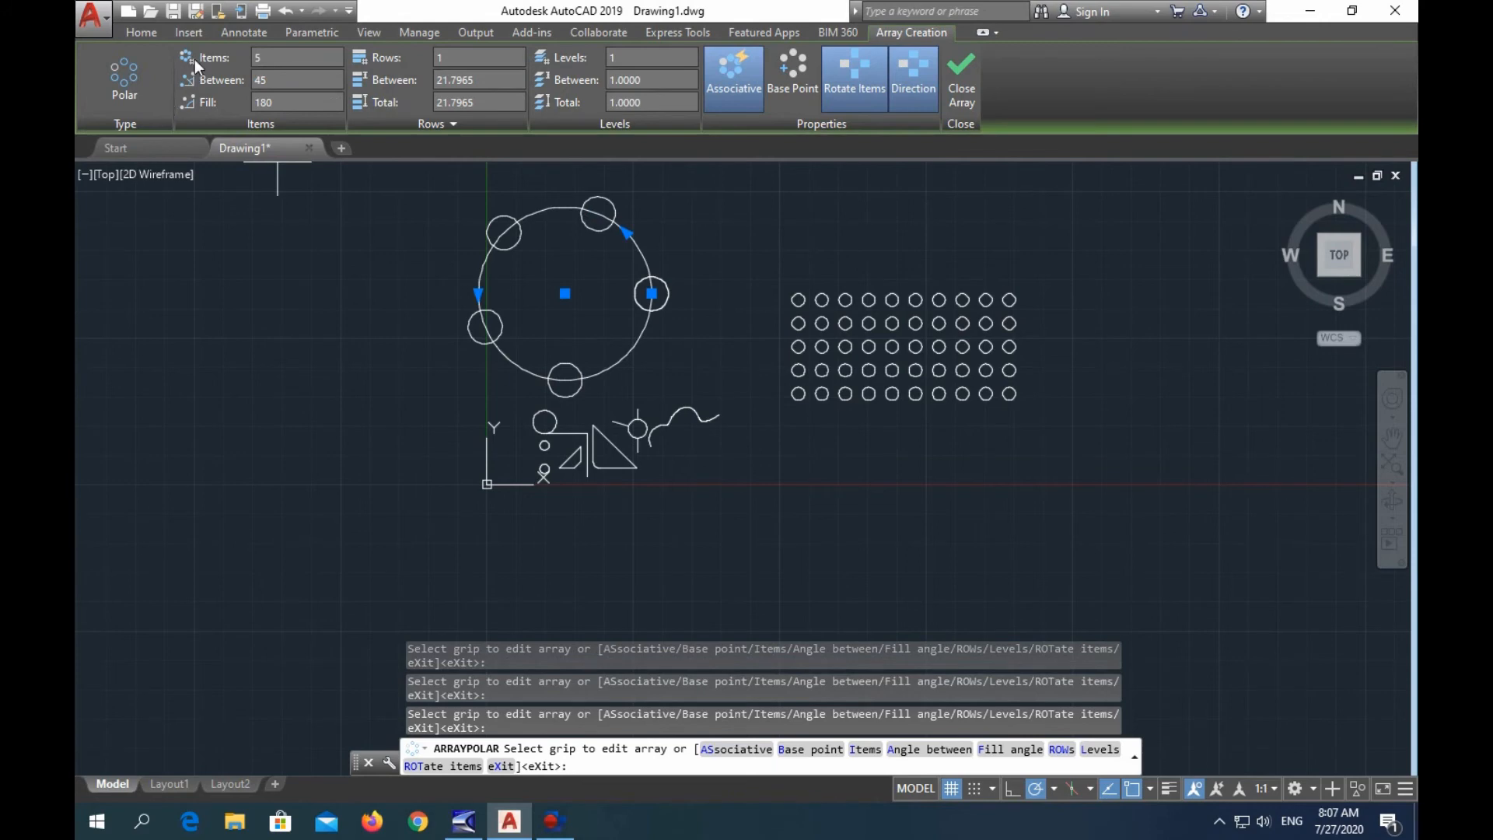
{"action": "left_click", "coordinate": [284, 80]}
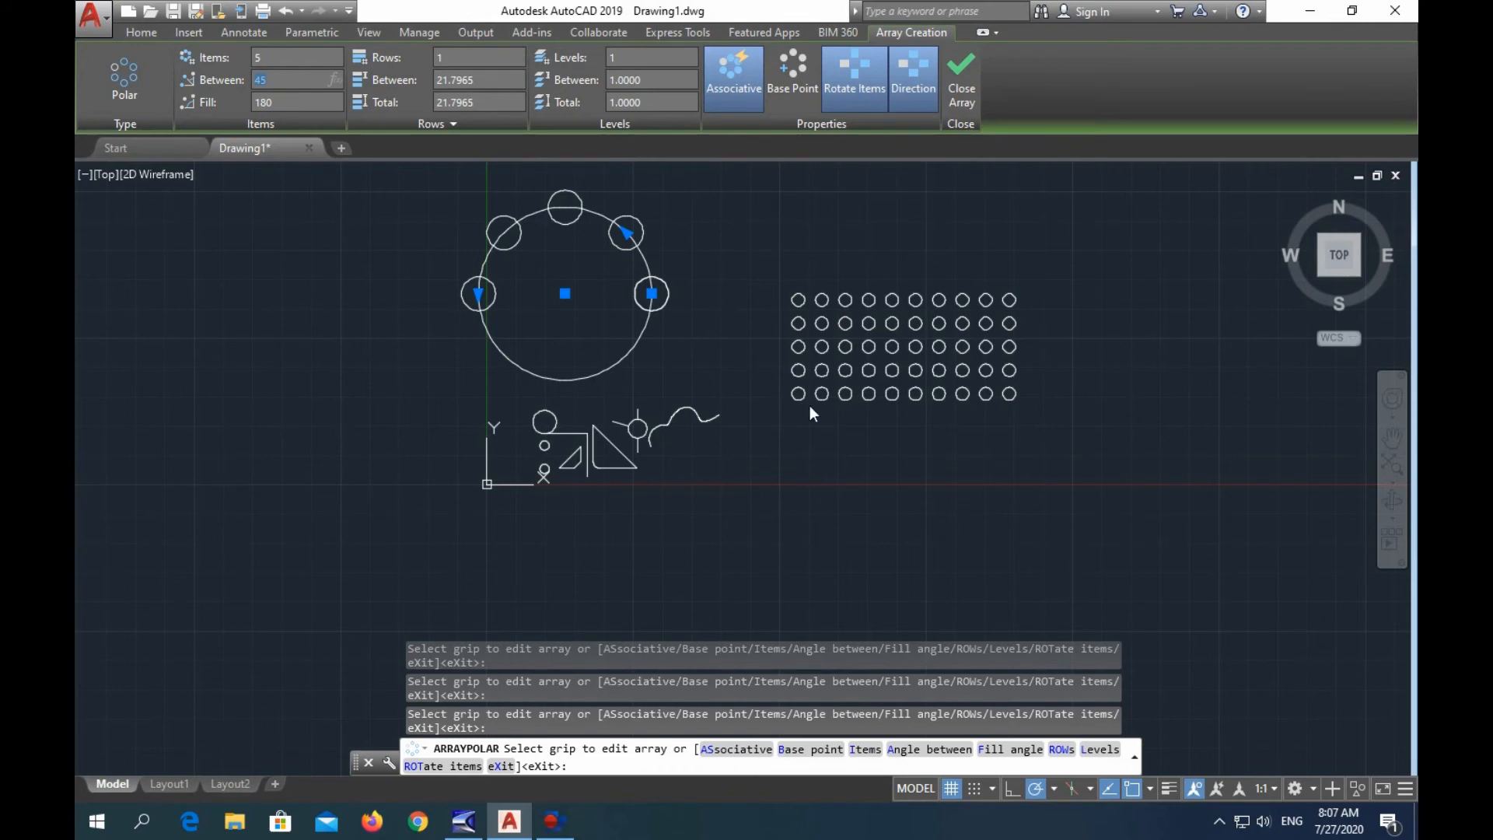
{"action": "left_click", "coordinate": [959, 75]}
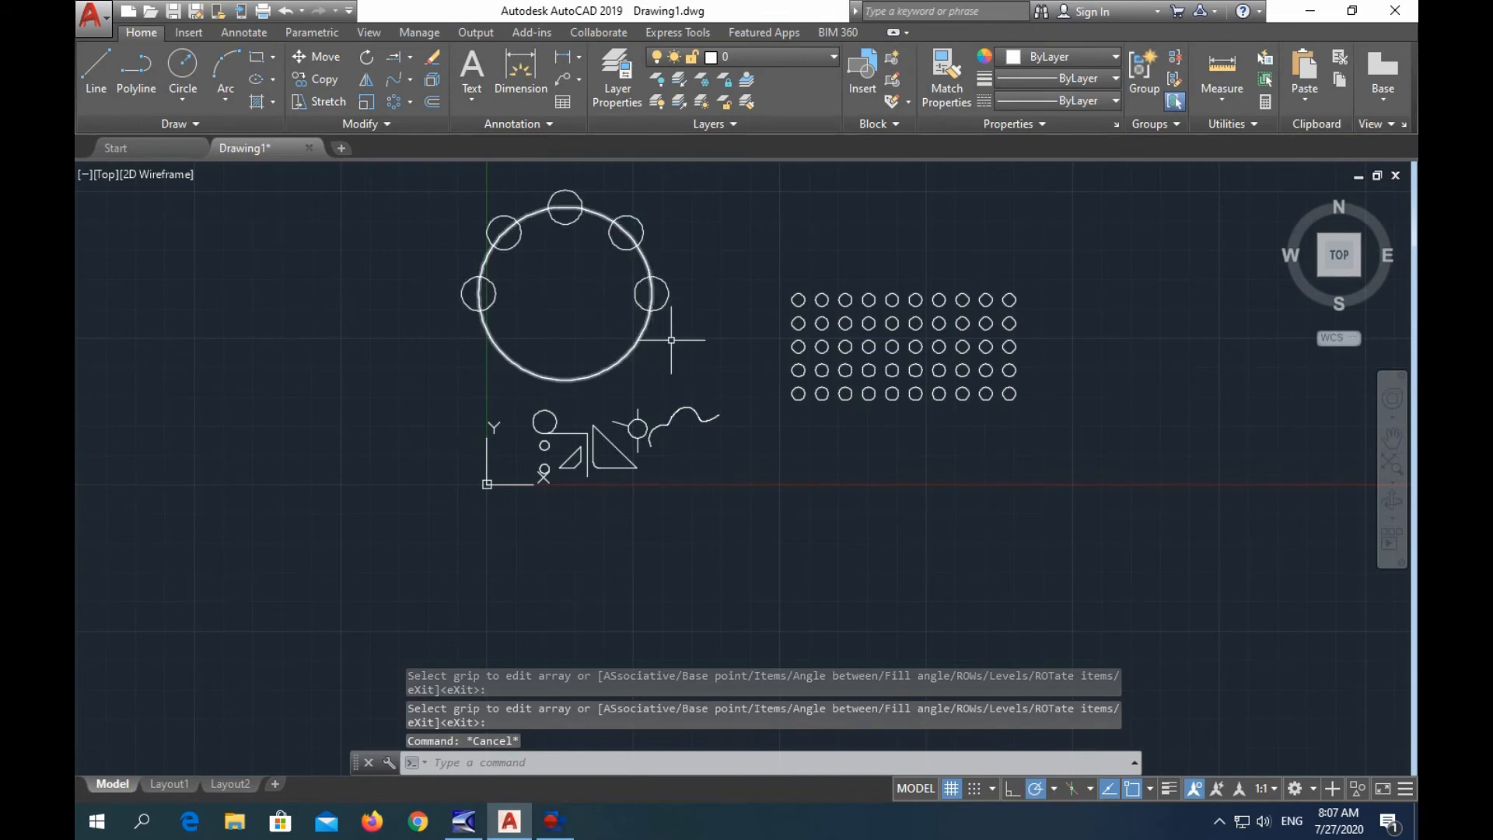
Draw a three-point arc bulging to the left in the empty area left of the polar array.
{"action": "left_click", "coordinate": [225, 74]}
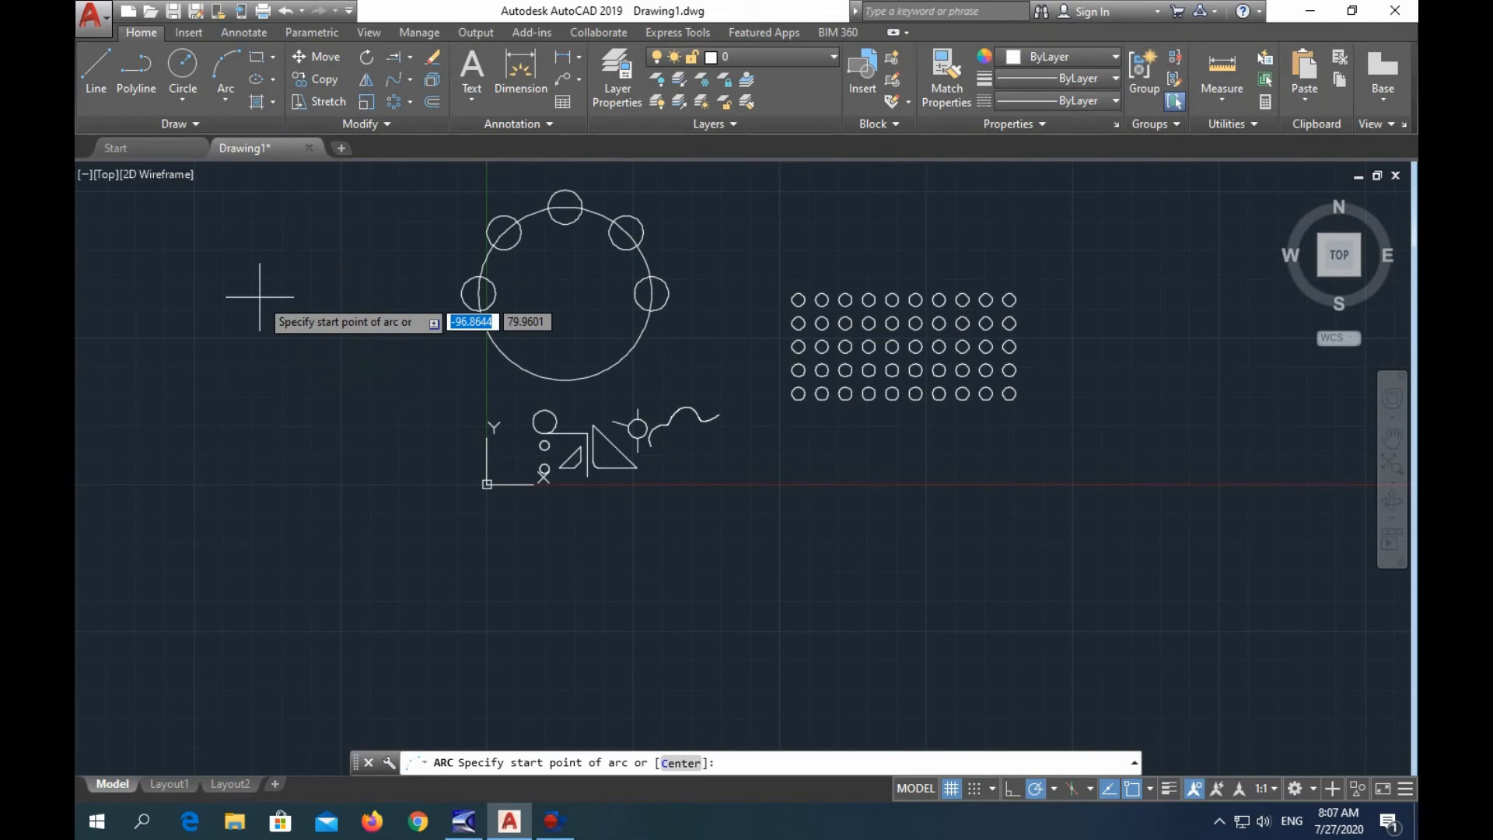
{"action": "left_click", "coordinate": [316, 268]}
{"action": "left_click", "coordinate": [231, 330]}
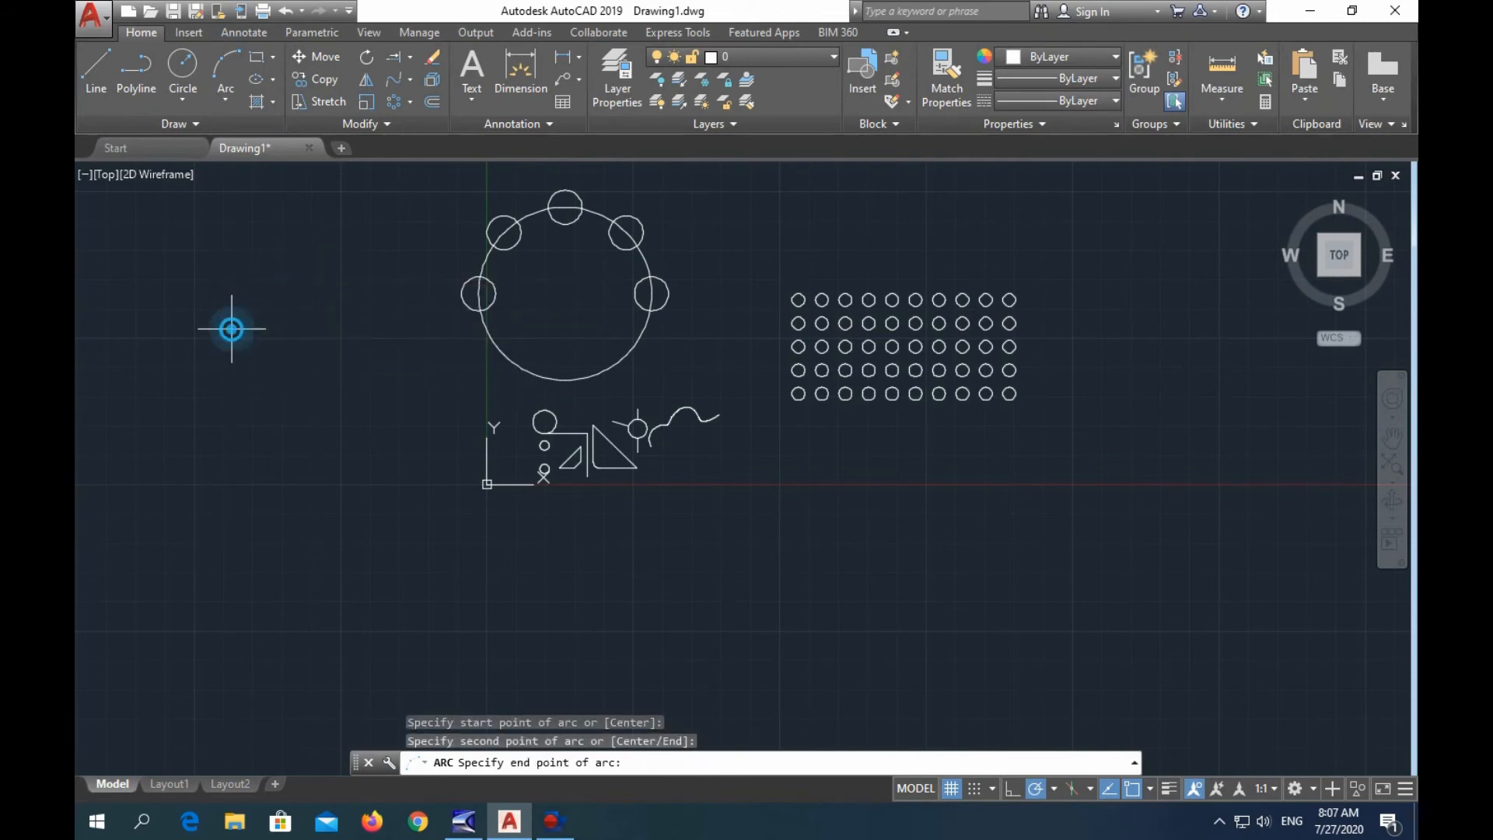
{"action": "left_click", "coordinate": [280, 488]}
{"action": "key", "text": "Escape"}
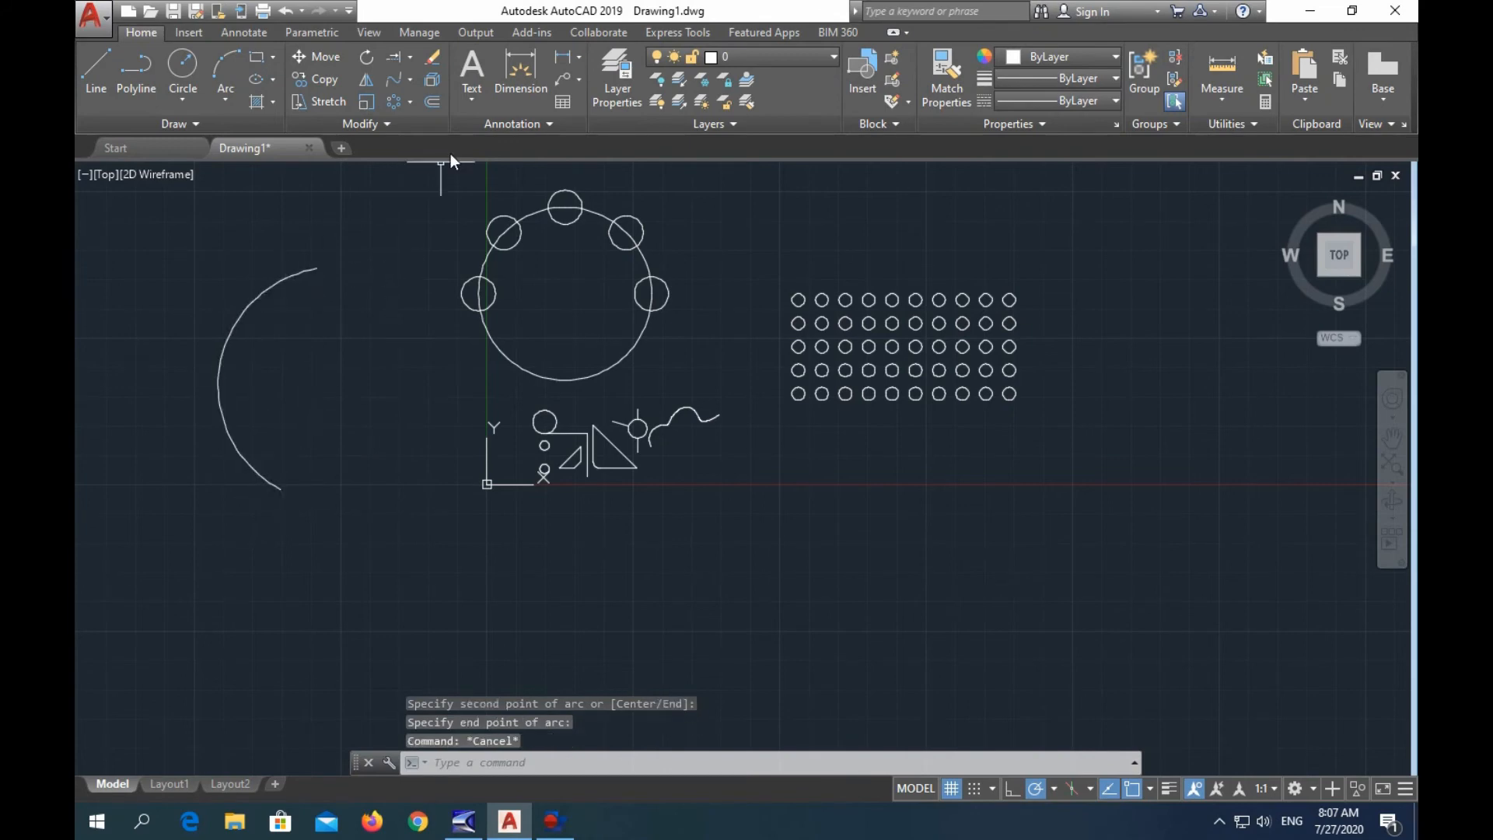
Draw a circle with a radius of about 9 centred on the new arc's upper endpoint.
{"action": "left_click", "coordinate": [410, 102]}
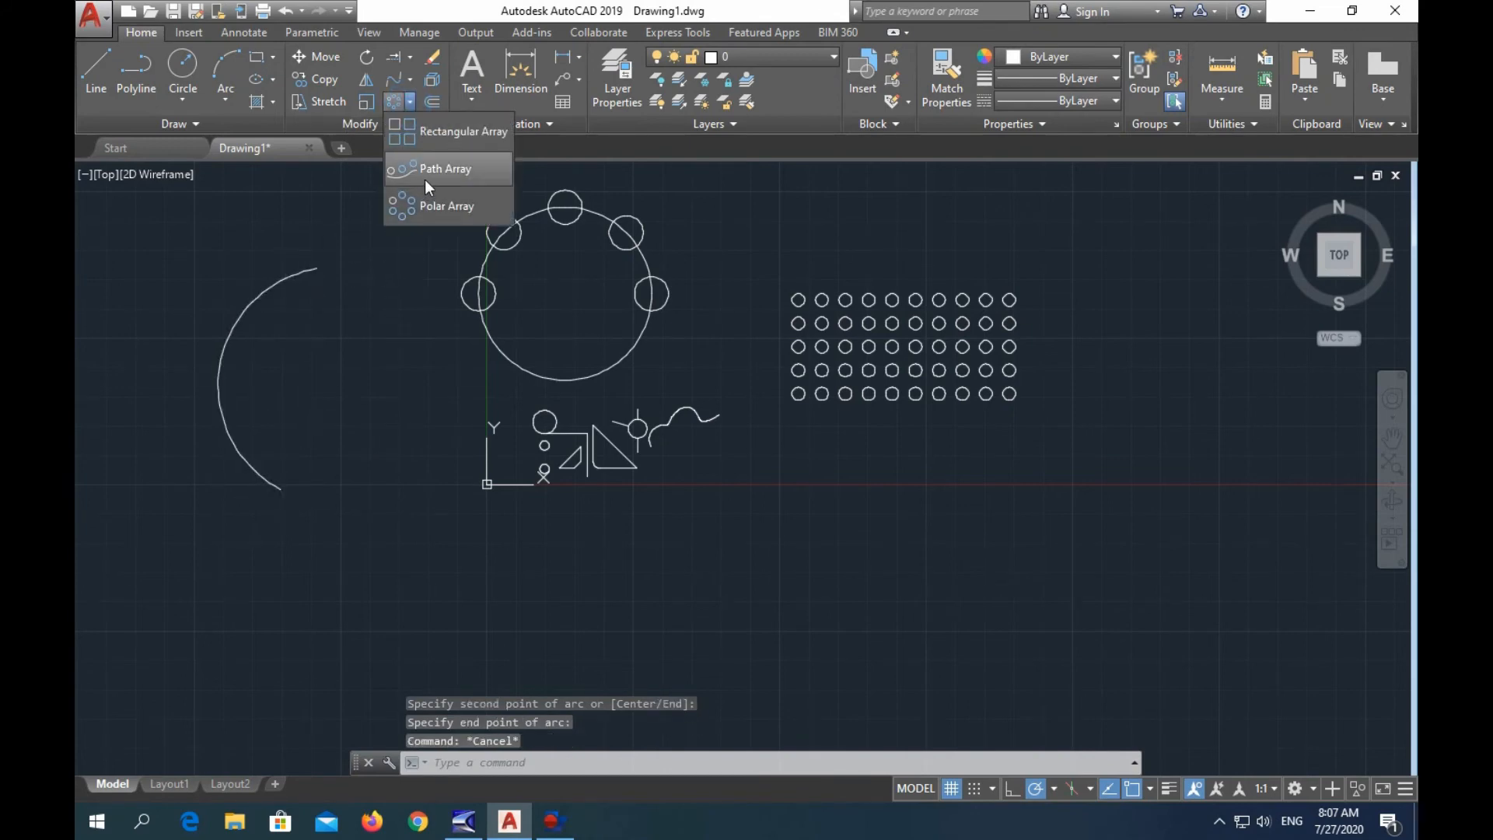
{"action": "left_click", "coordinate": [181, 71]}
{"action": "left_click", "coordinate": [316, 268]}
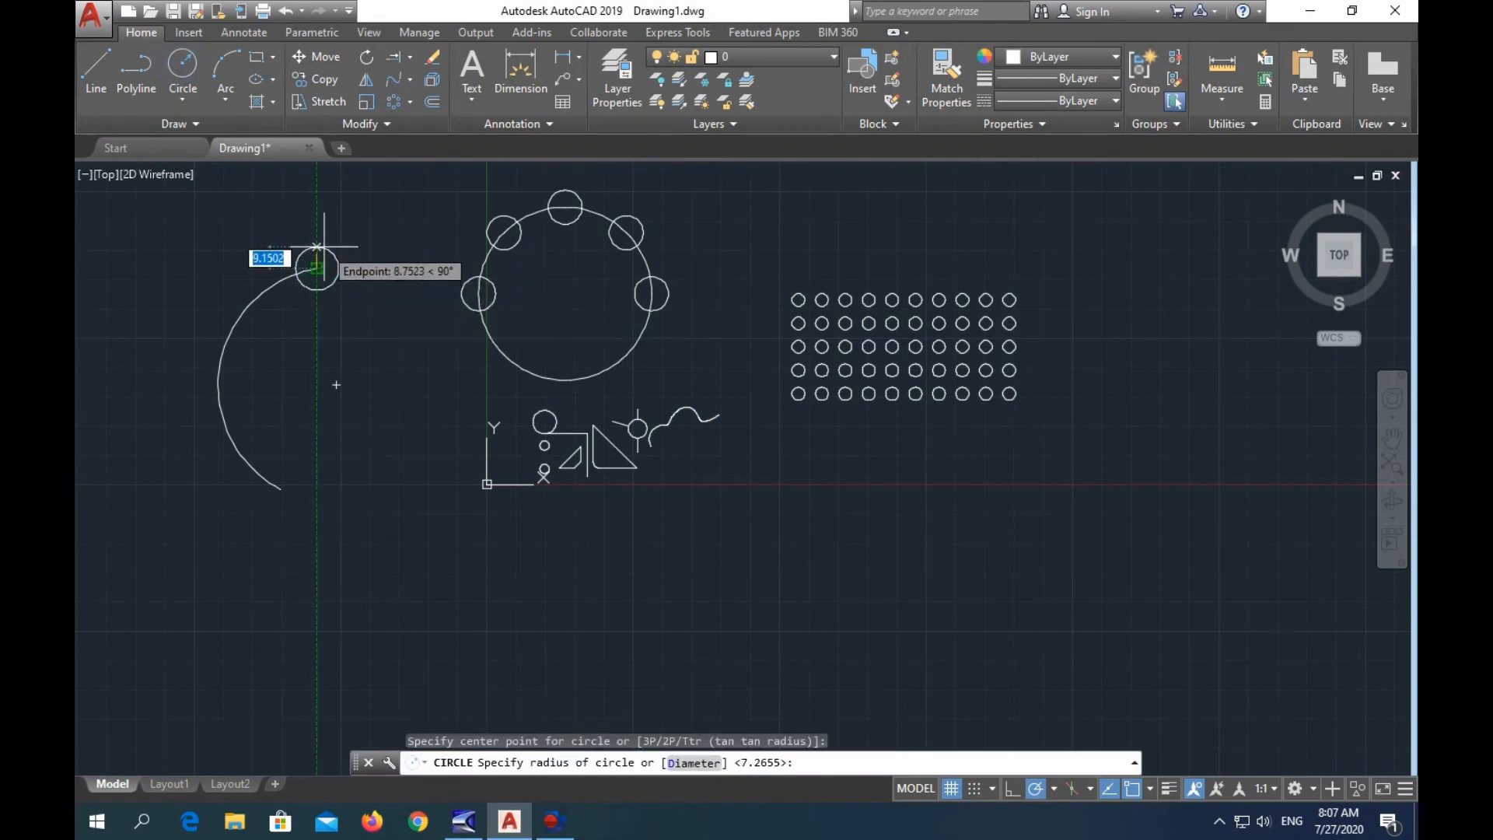
{"action": "key", "text": "Escape"}
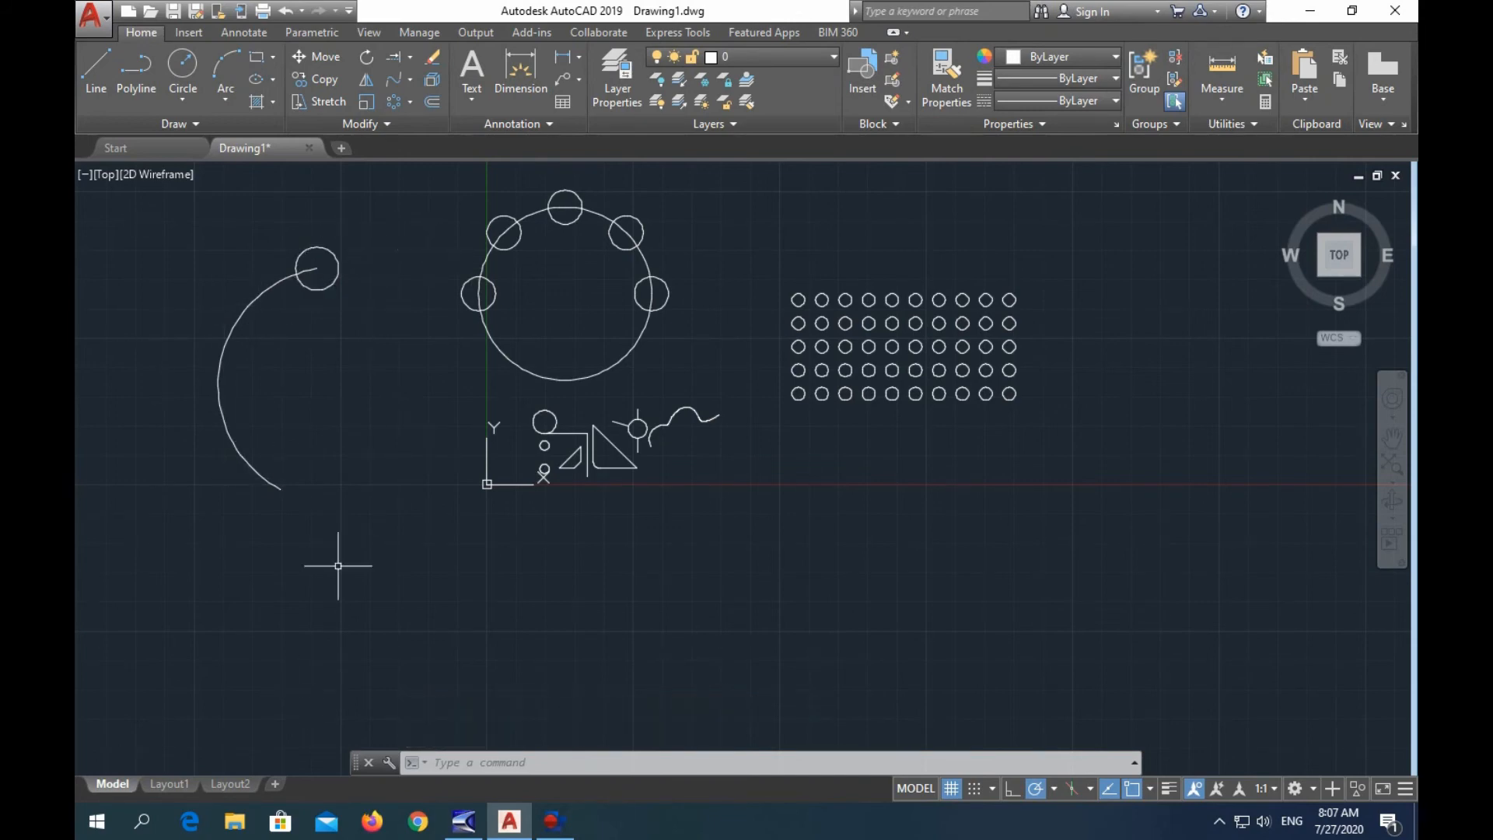
Create an associative path array of the circle at the arc's upper end, using the arc as the path.
{"action": "left_click", "coordinate": [412, 98]}
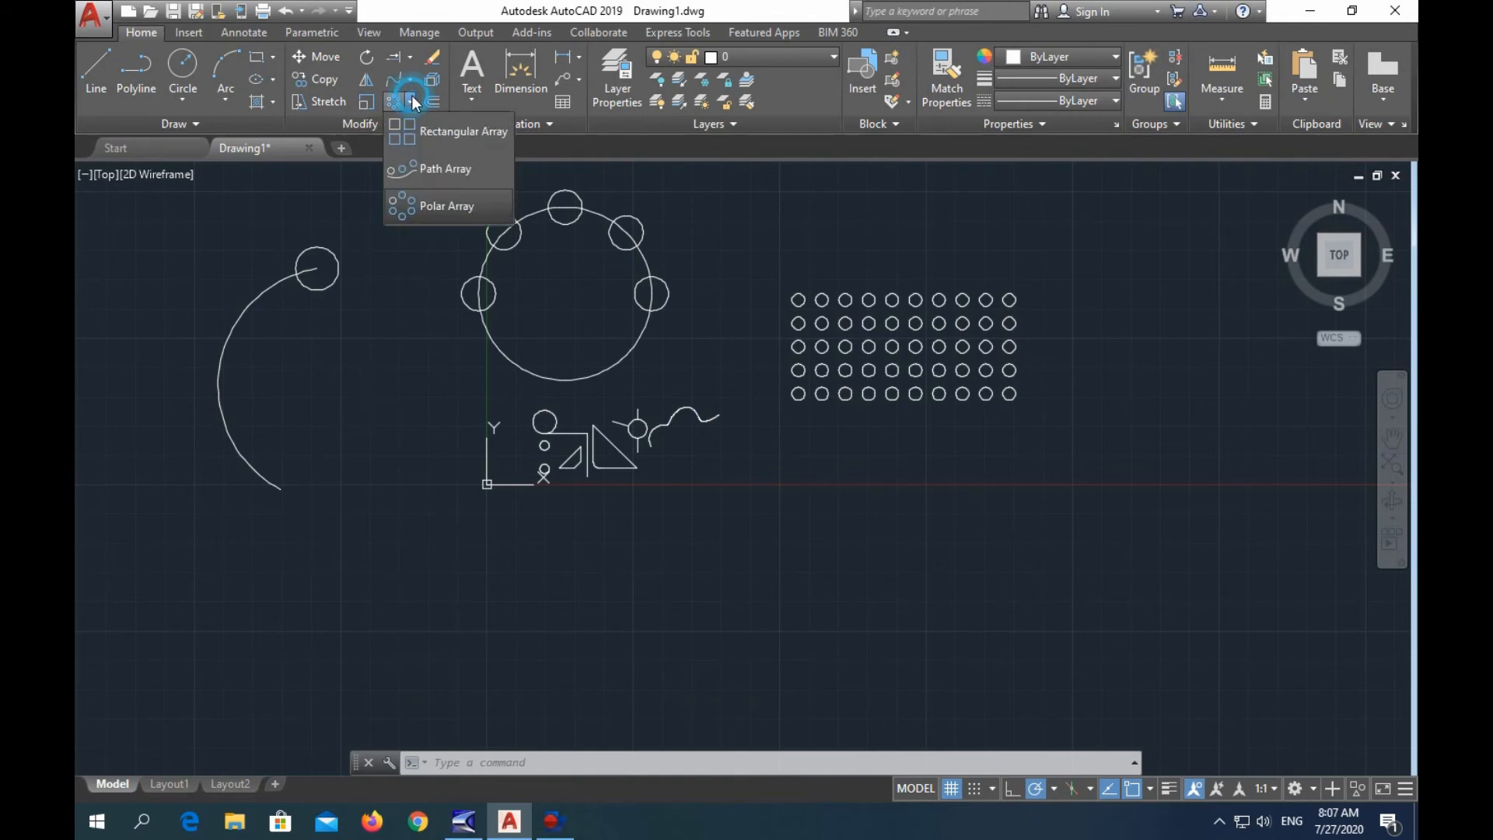
{"action": "left_click", "coordinate": [425, 165]}
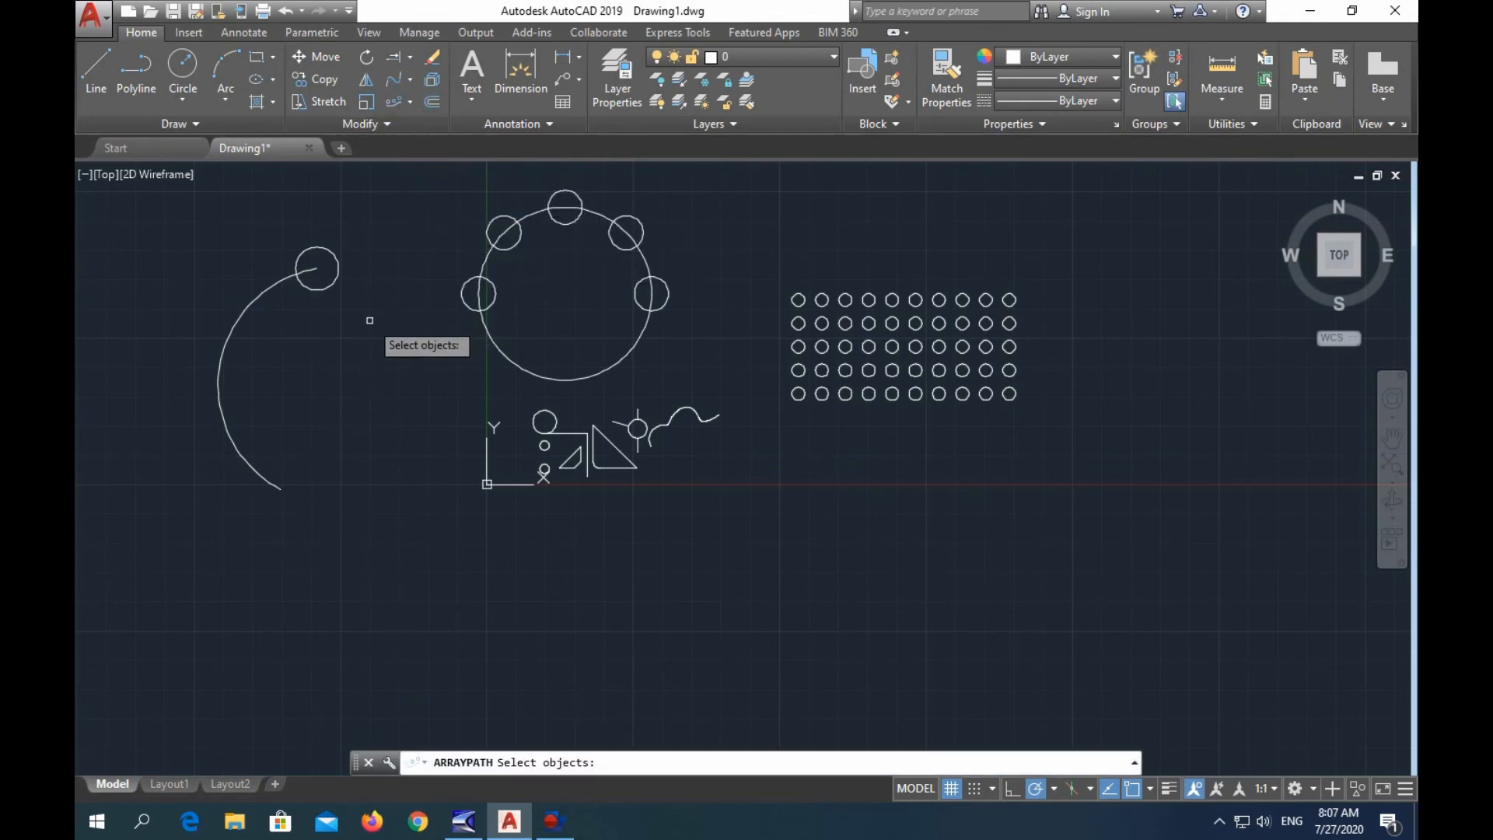
{"action": "left_click", "coordinate": [331, 282]}
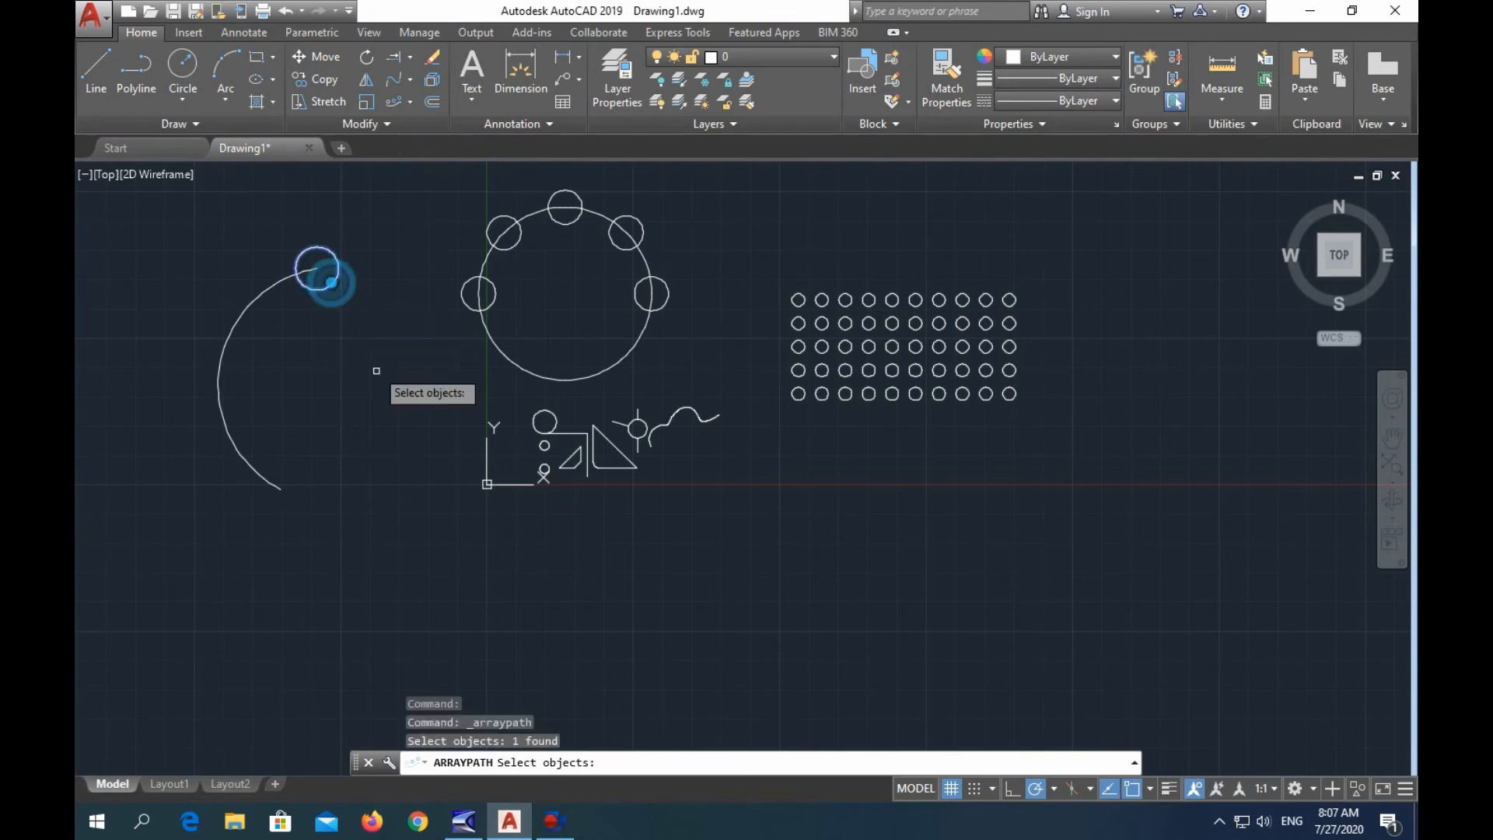
{"action": "right_click", "coordinate": [368, 354]}
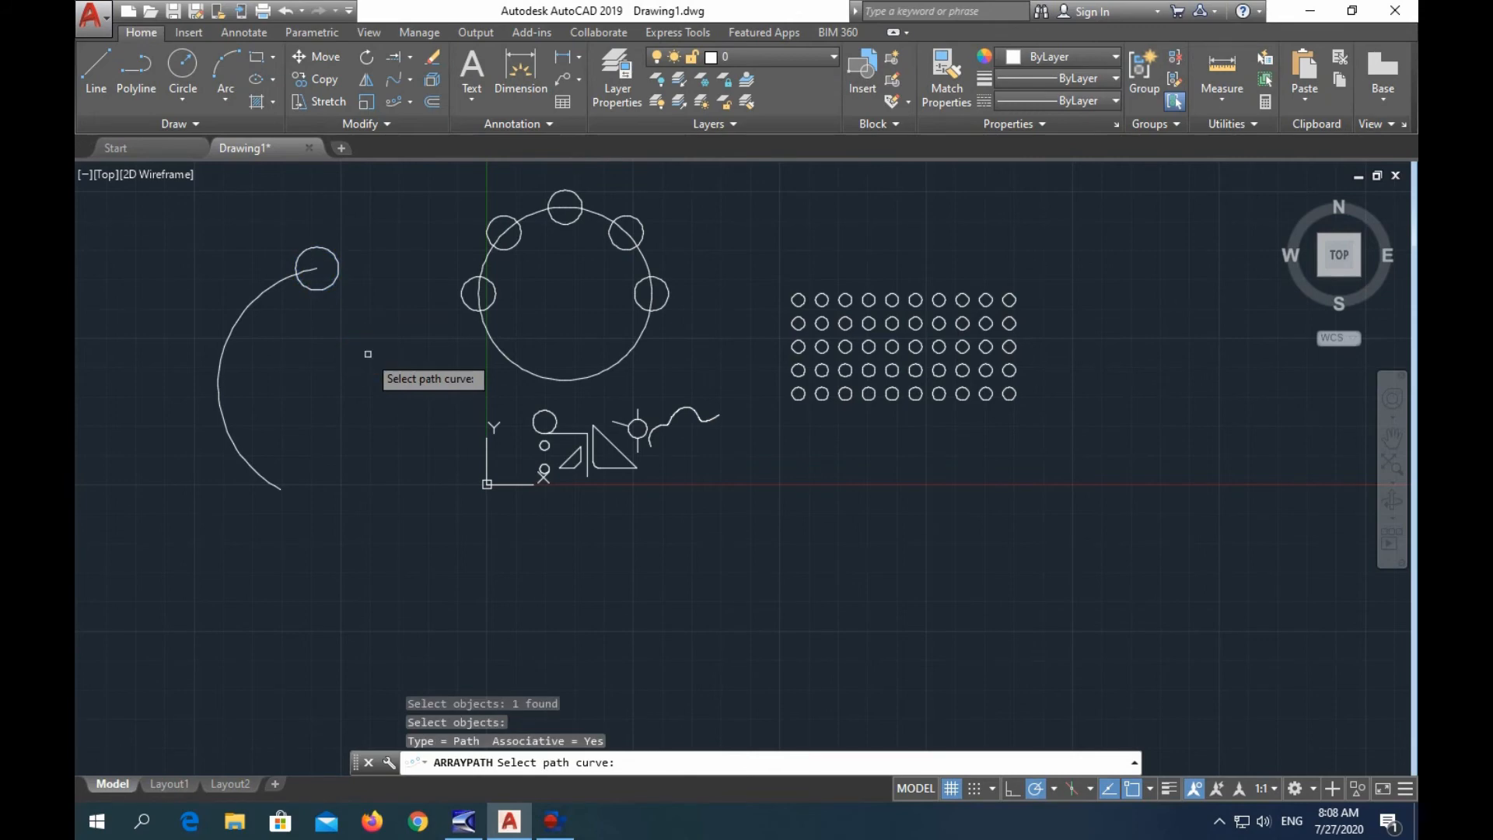
{"action": "left_click", "coordinate": [230, 317]}
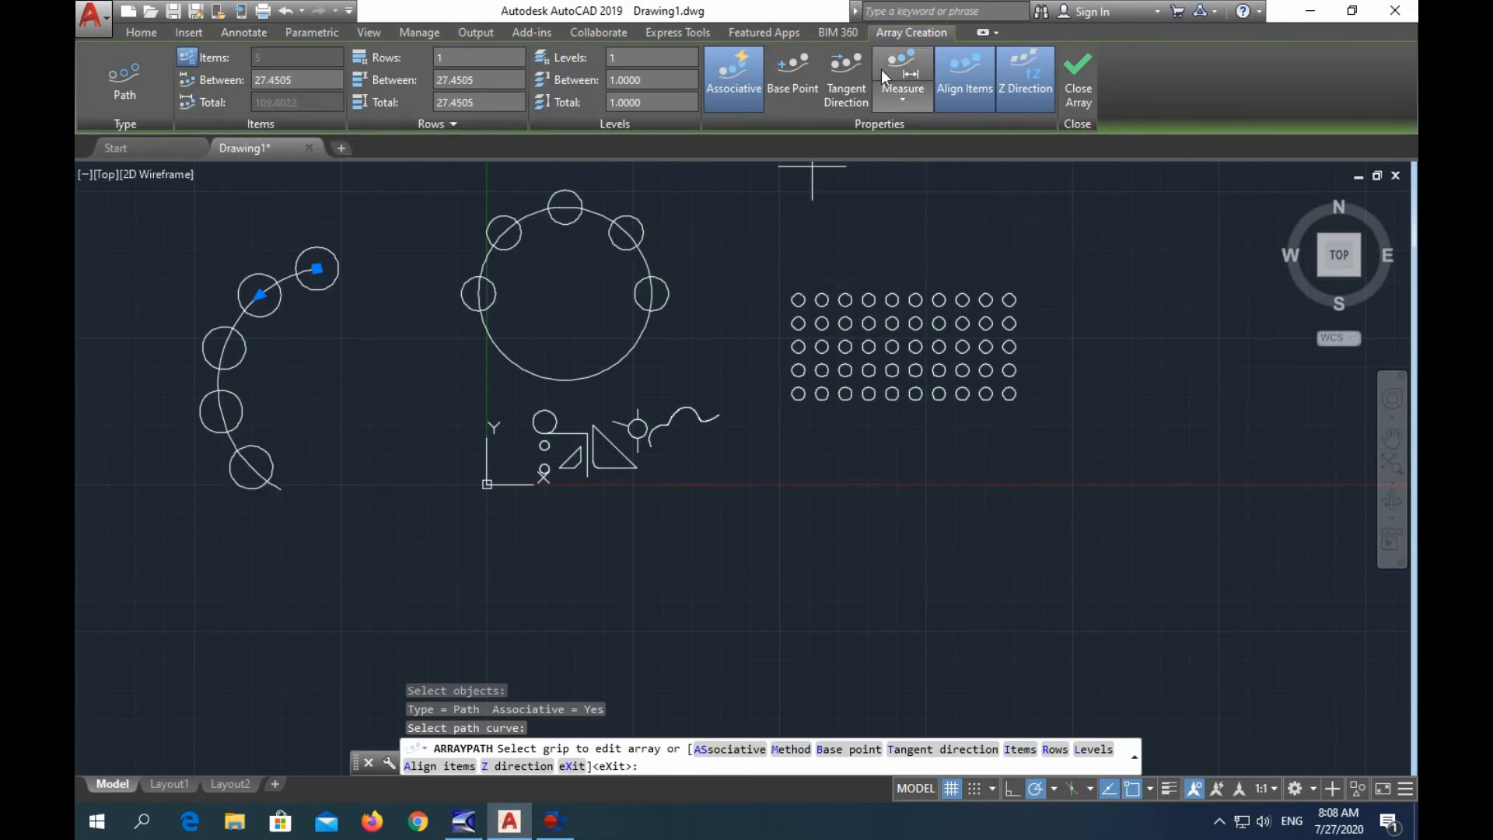
{"action": "left_click", "coordinate": [796, 67]}
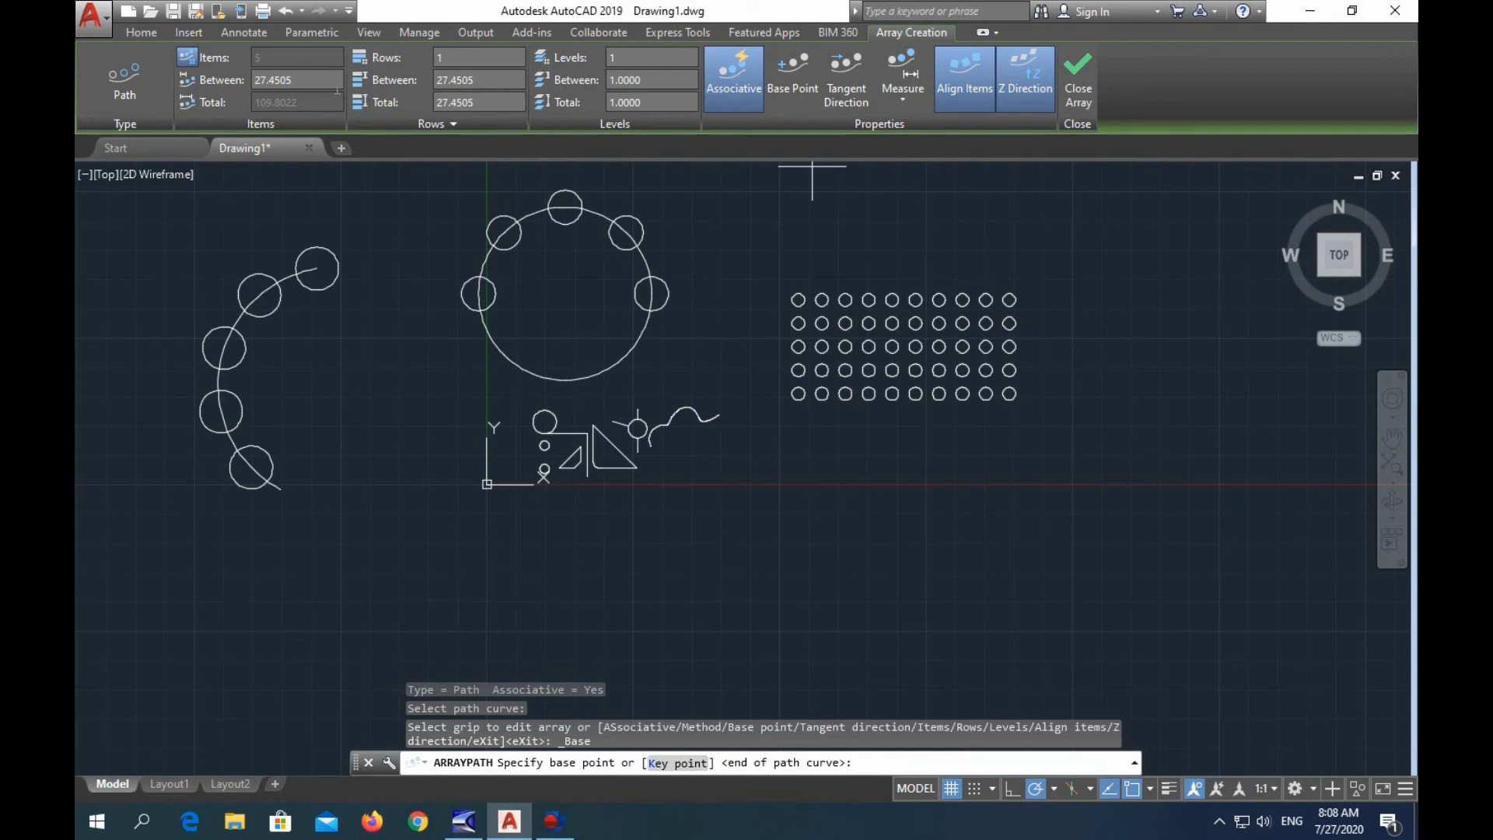
{"action": "left_click", "coordinate": [308, 82]}
{"action": "key", "text": "Escape"}
Set the path array's number of items to 4.
{"action": "left_click", "coordinate": [283, 58]}
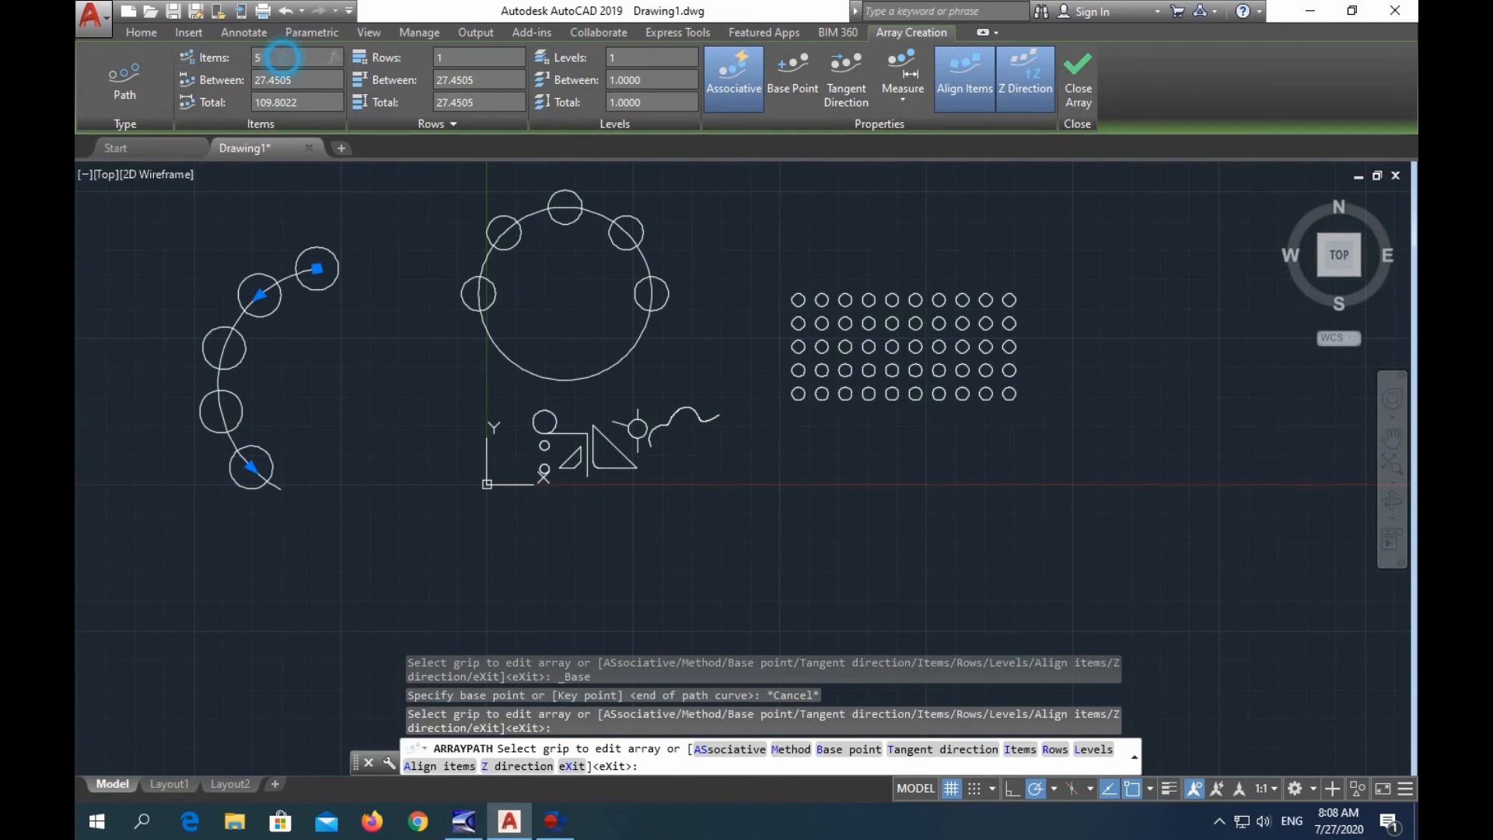
{"action": "type", "text": "4"}
{"action": "key", "text": "Return"}
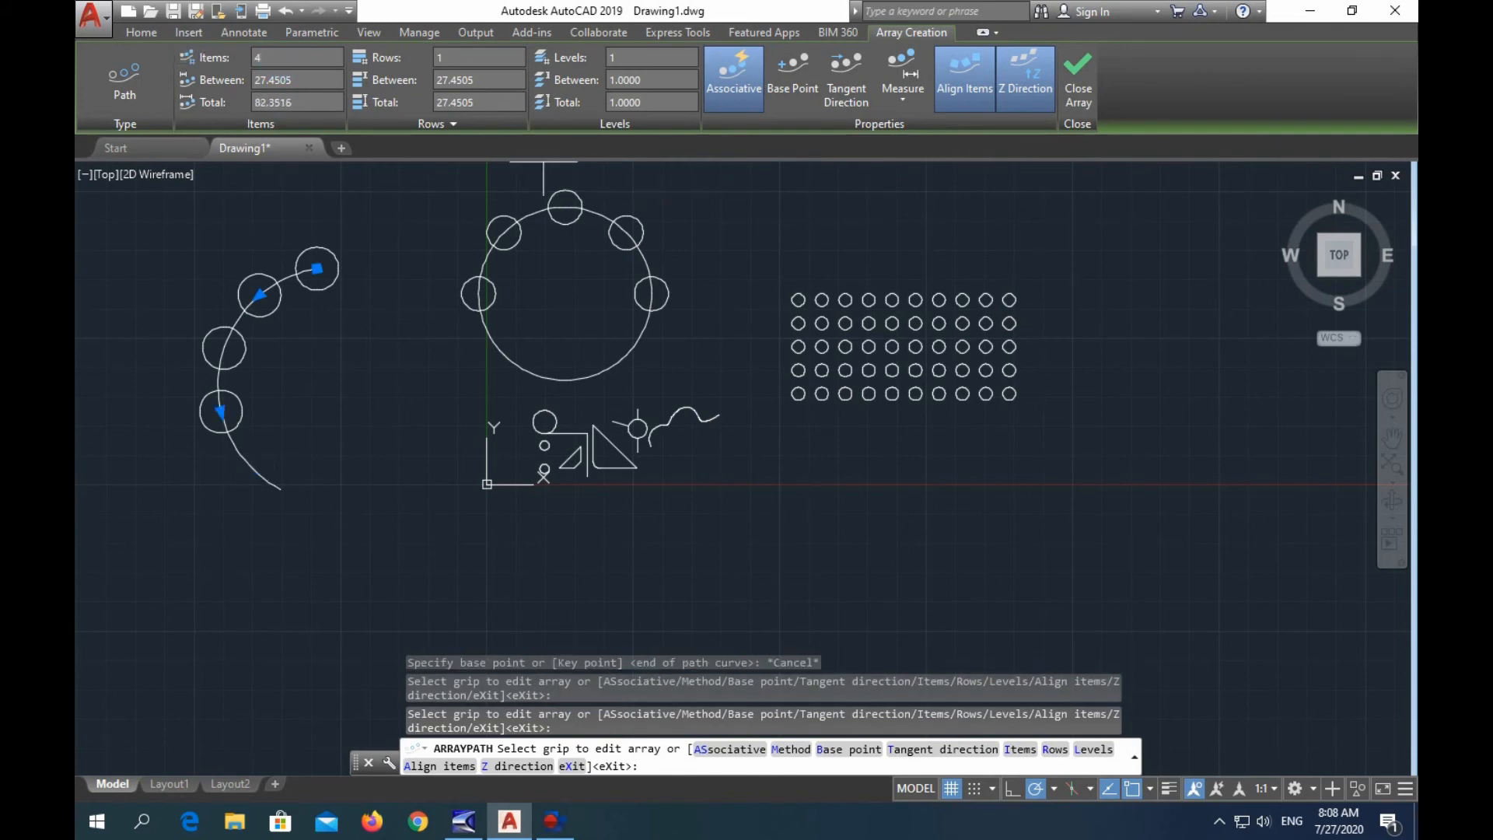
Set the spacing between the path array's items to 30 and finish the array.
{"action": "left_click", "coordinate": [299, 81]}
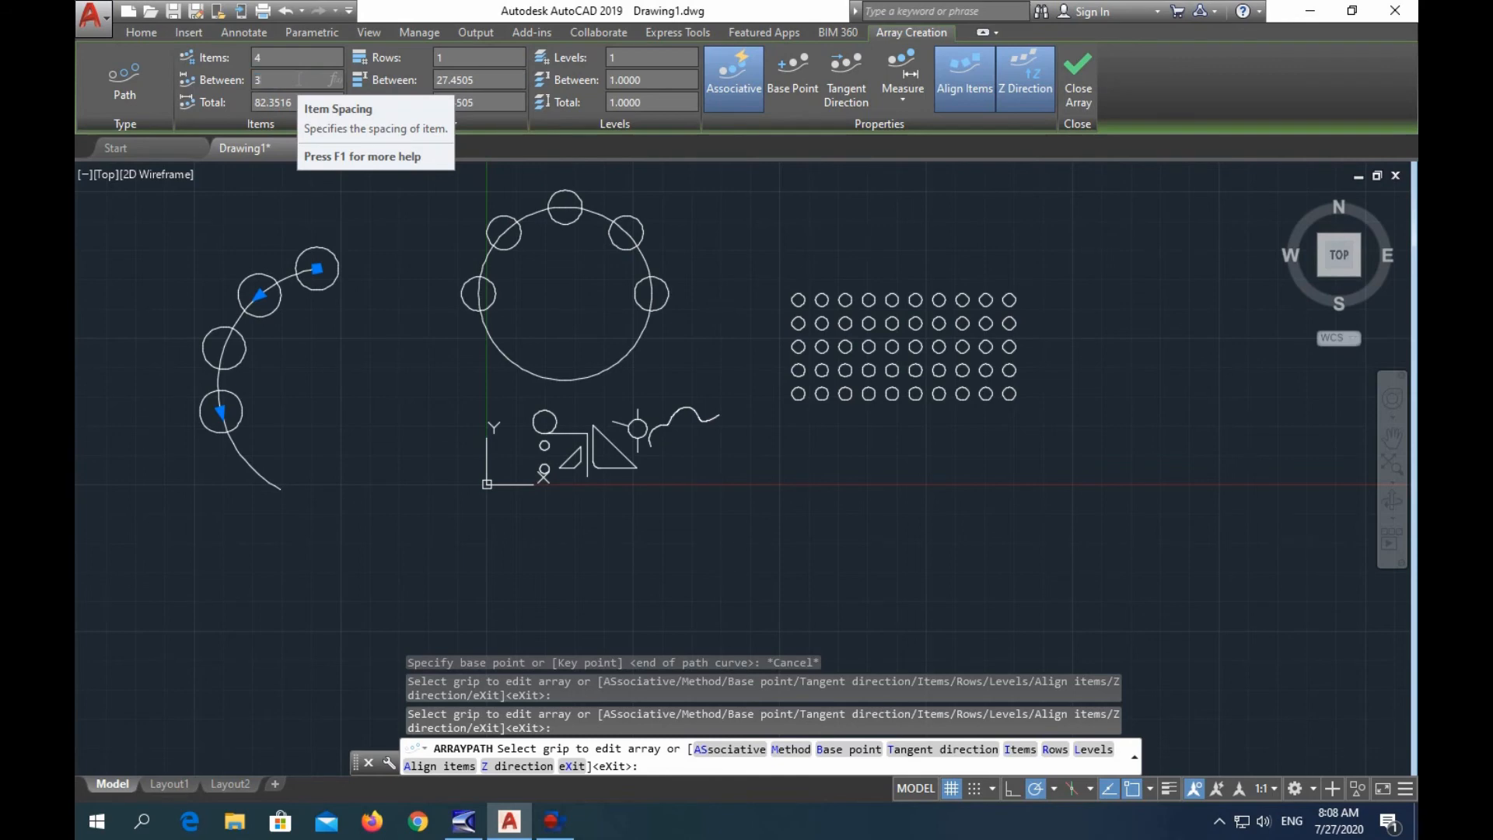
{"action": "key", "text": "Return"}
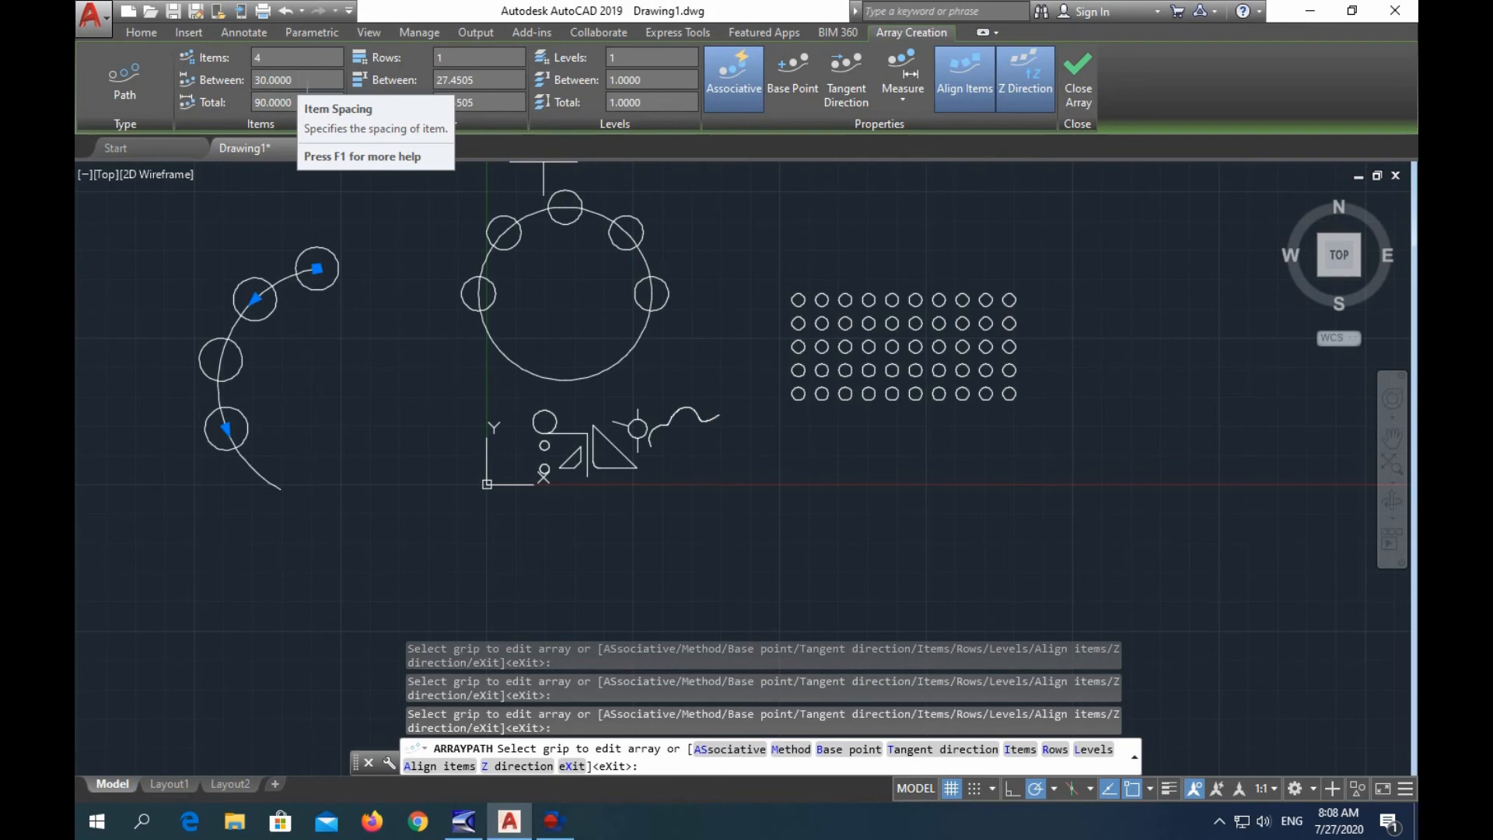
{"action": "left_click", "coordinate": [309, 75]}
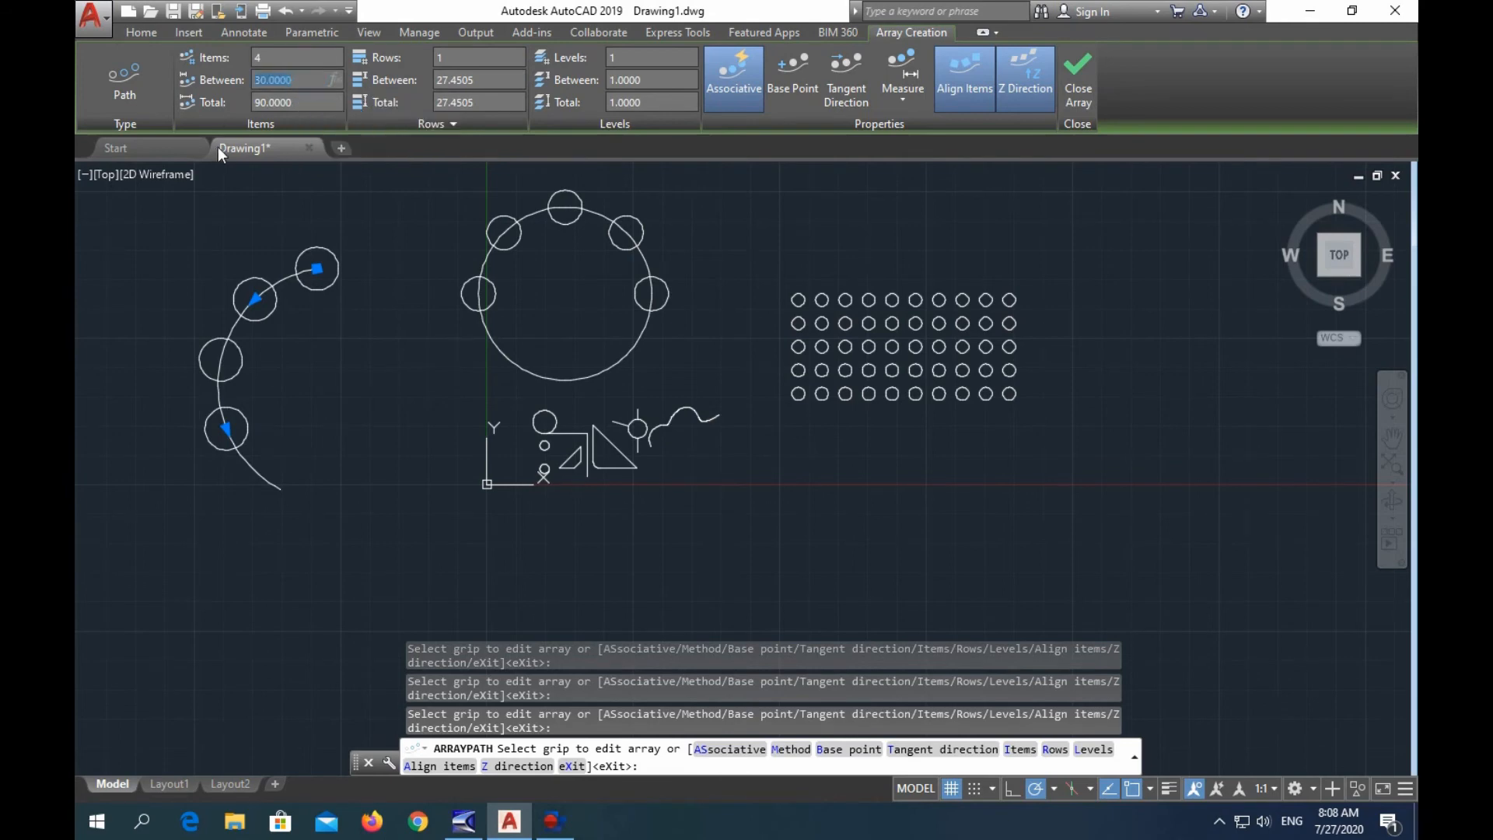
{"action": "left_click", "coordinate": [1079, 85]}
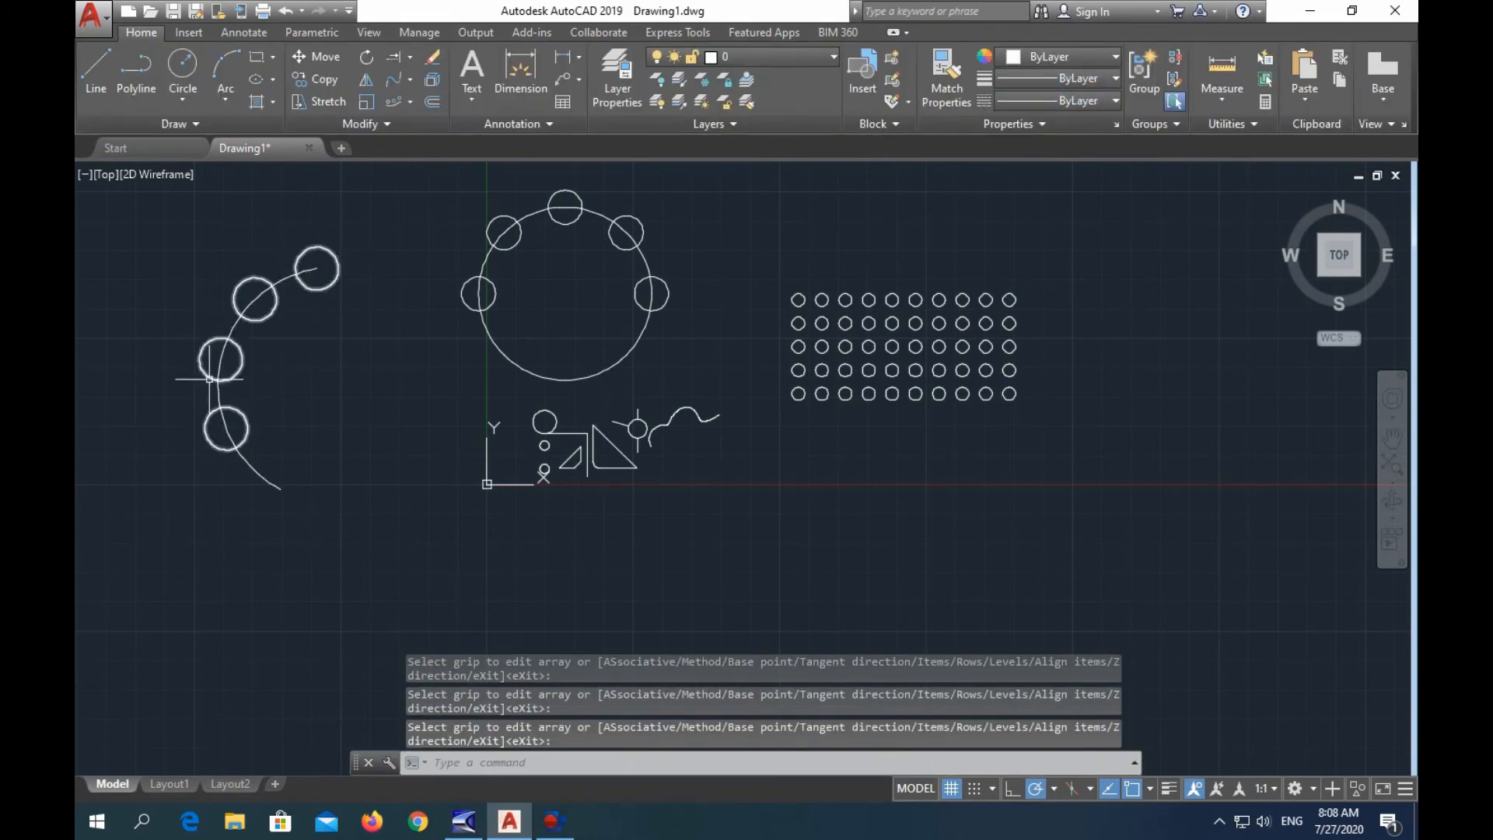
Select the rectangular array of small circles to check that it behaves as a single object.
{"action": "left_click", "coordinate": [409, 103]}
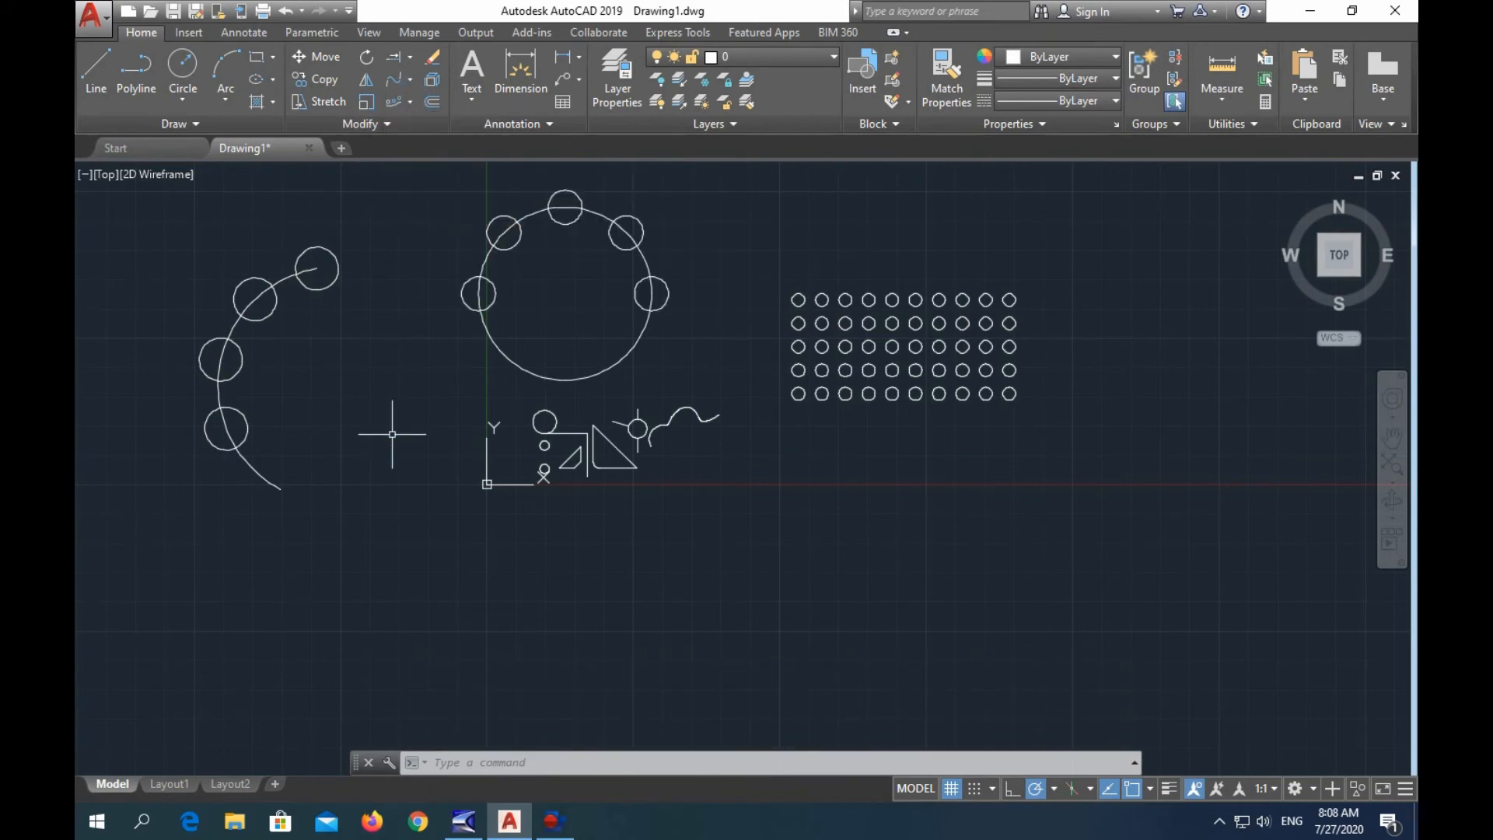
{"action": "key", "text": "Escape"}
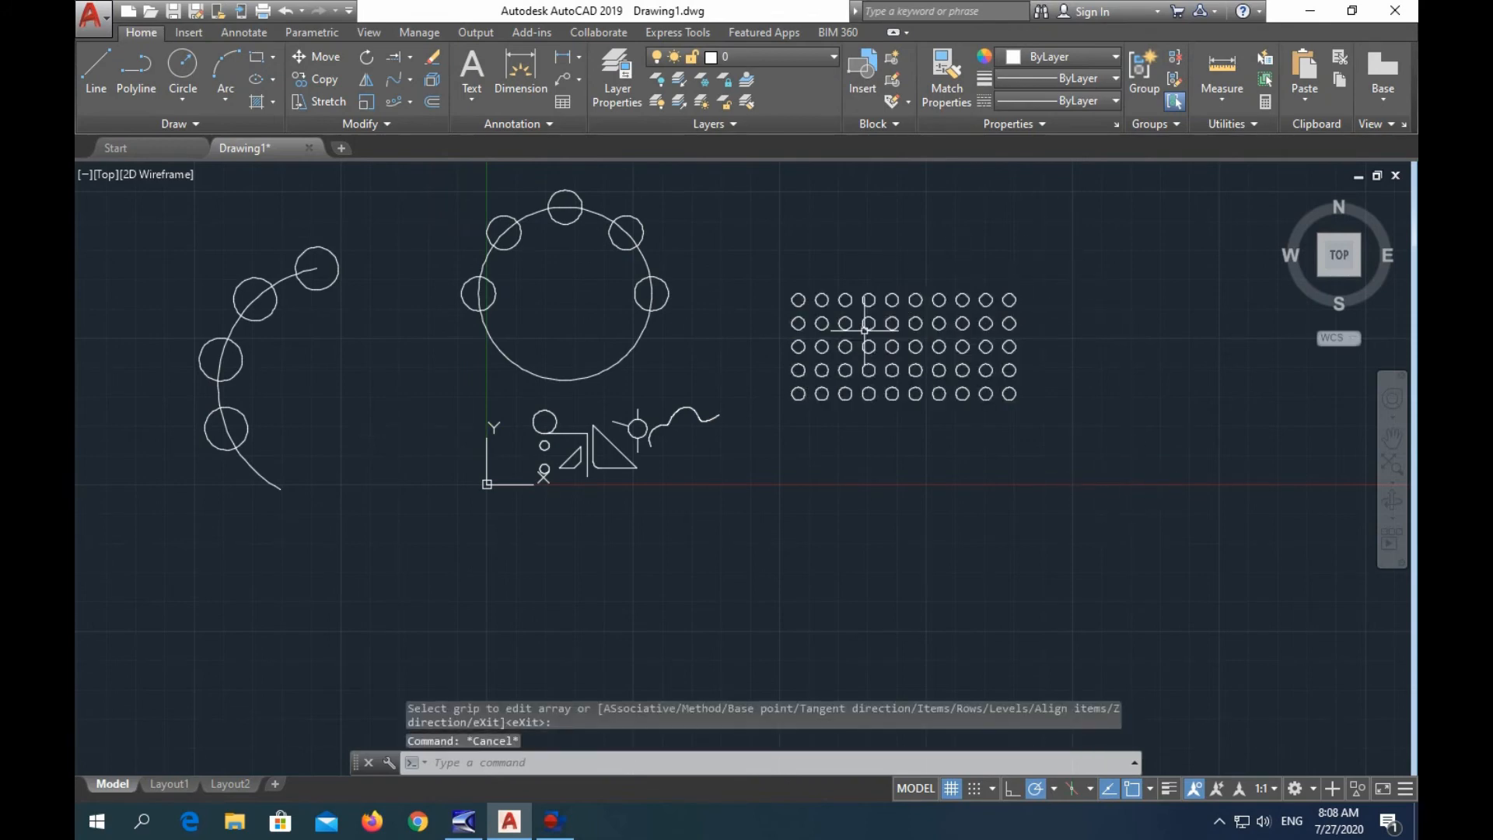
{"action": "left_click", "coordinate": [942, 327]}
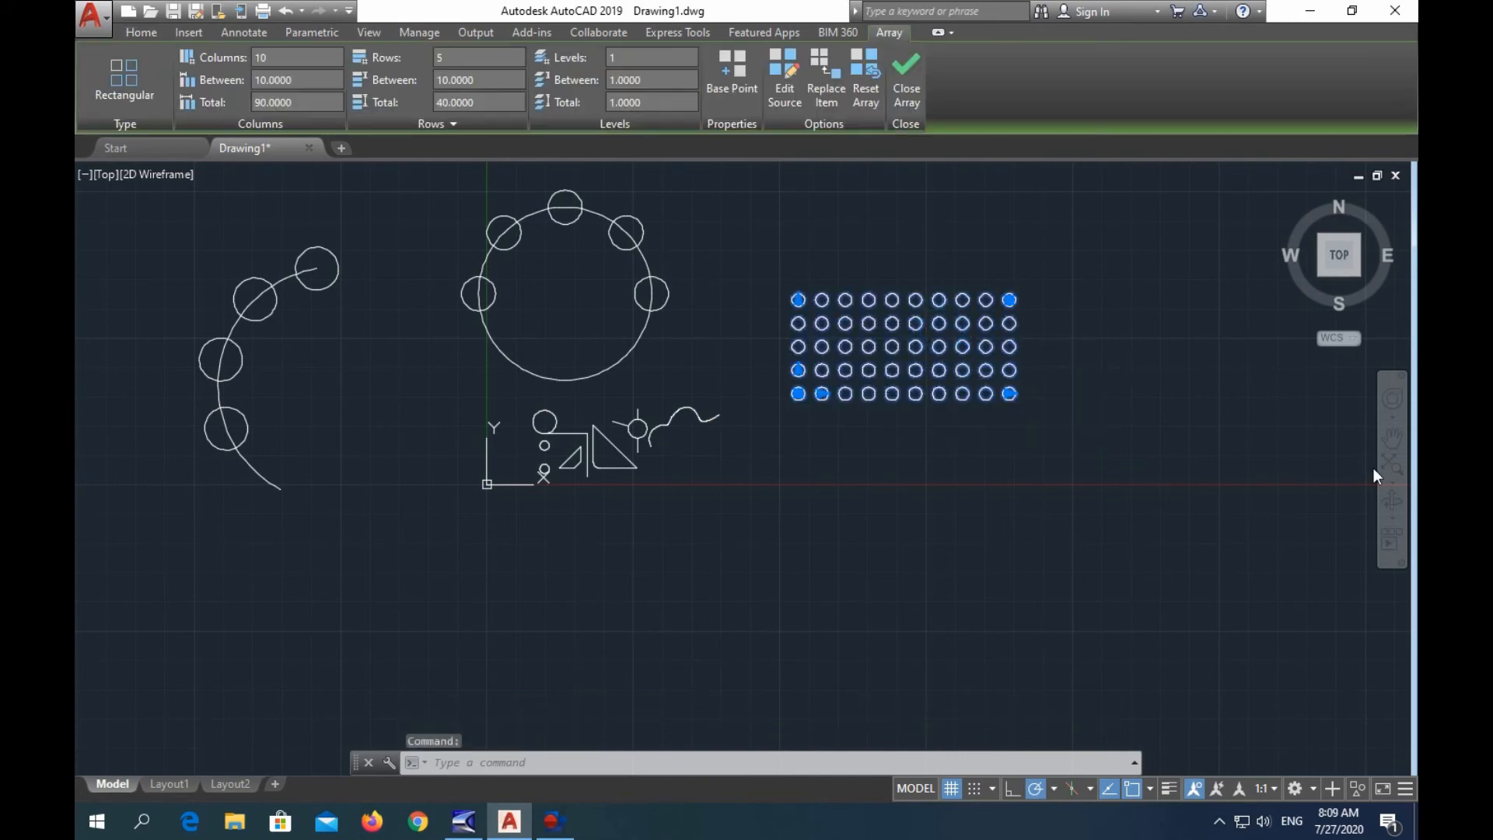
{"action": "key", "text": "Escape"}
{"action": "key", "text": "Escape"}
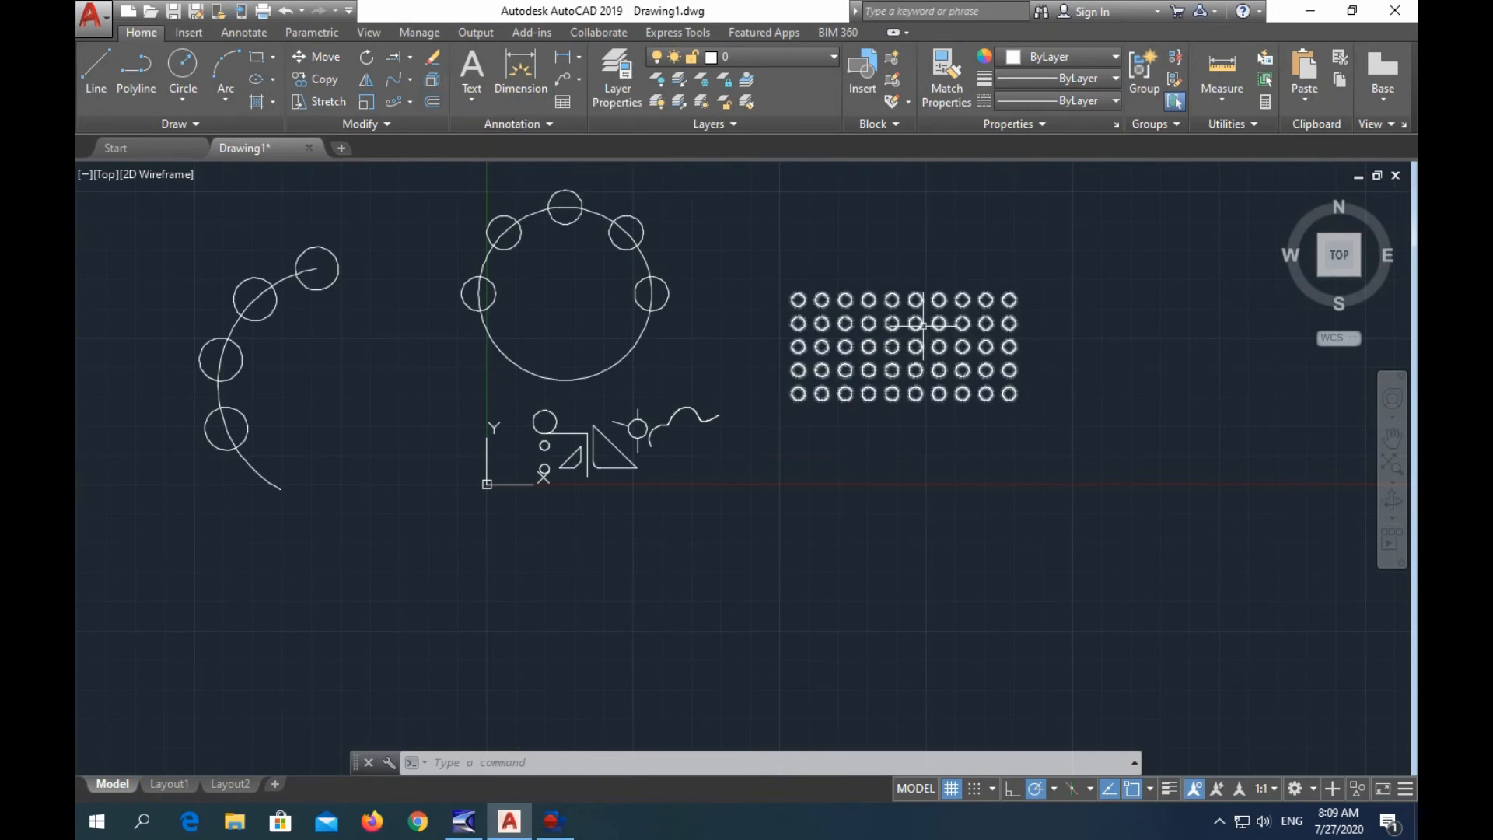
Draw a rectangle in the empty area below the coordinate origin.
{"action": "left_click", "coordinate": [256, 57]}
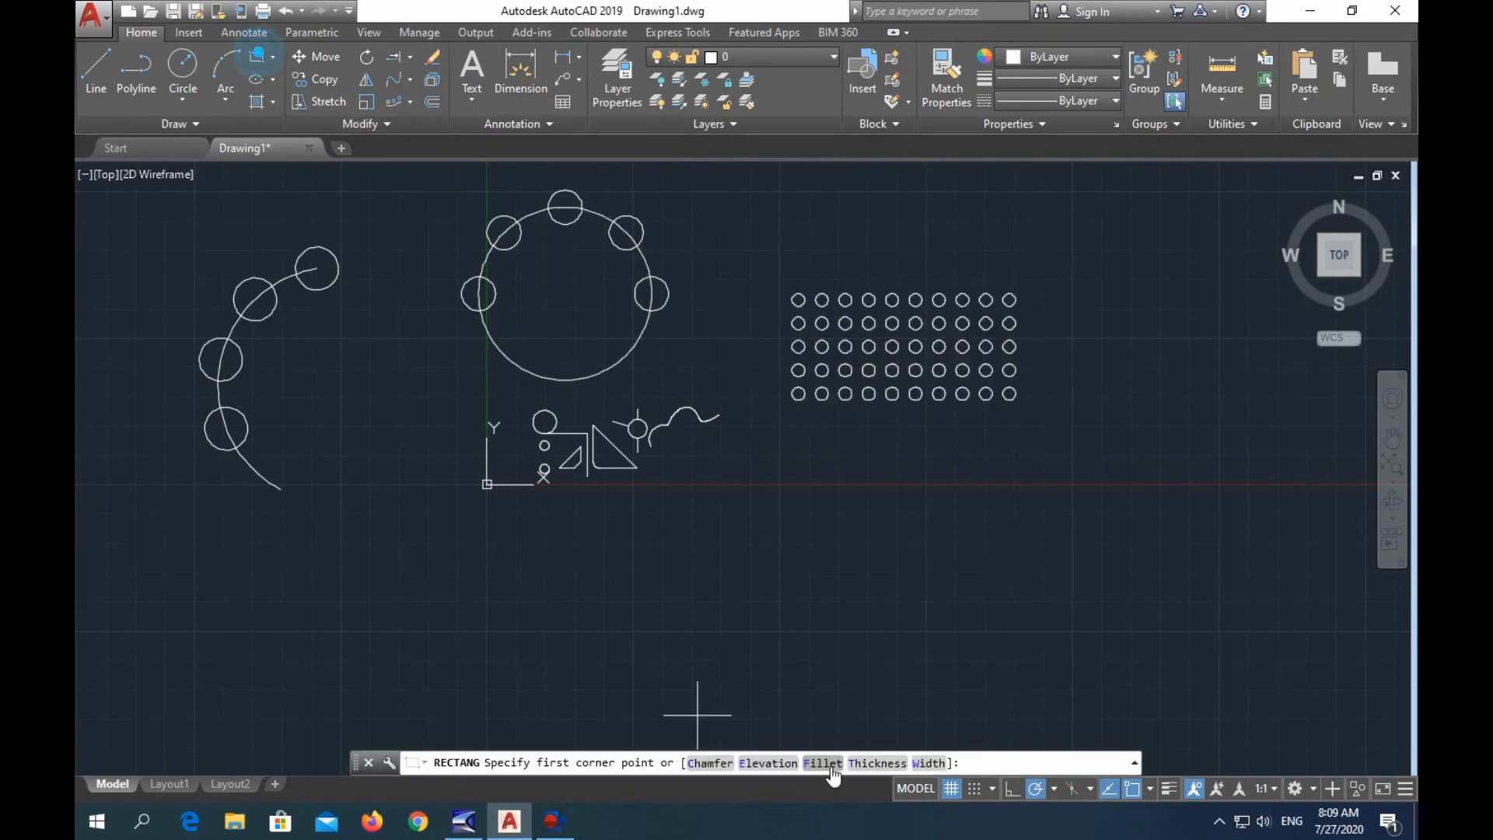
{"action": "left_click", "coordinate": [432, 622]}
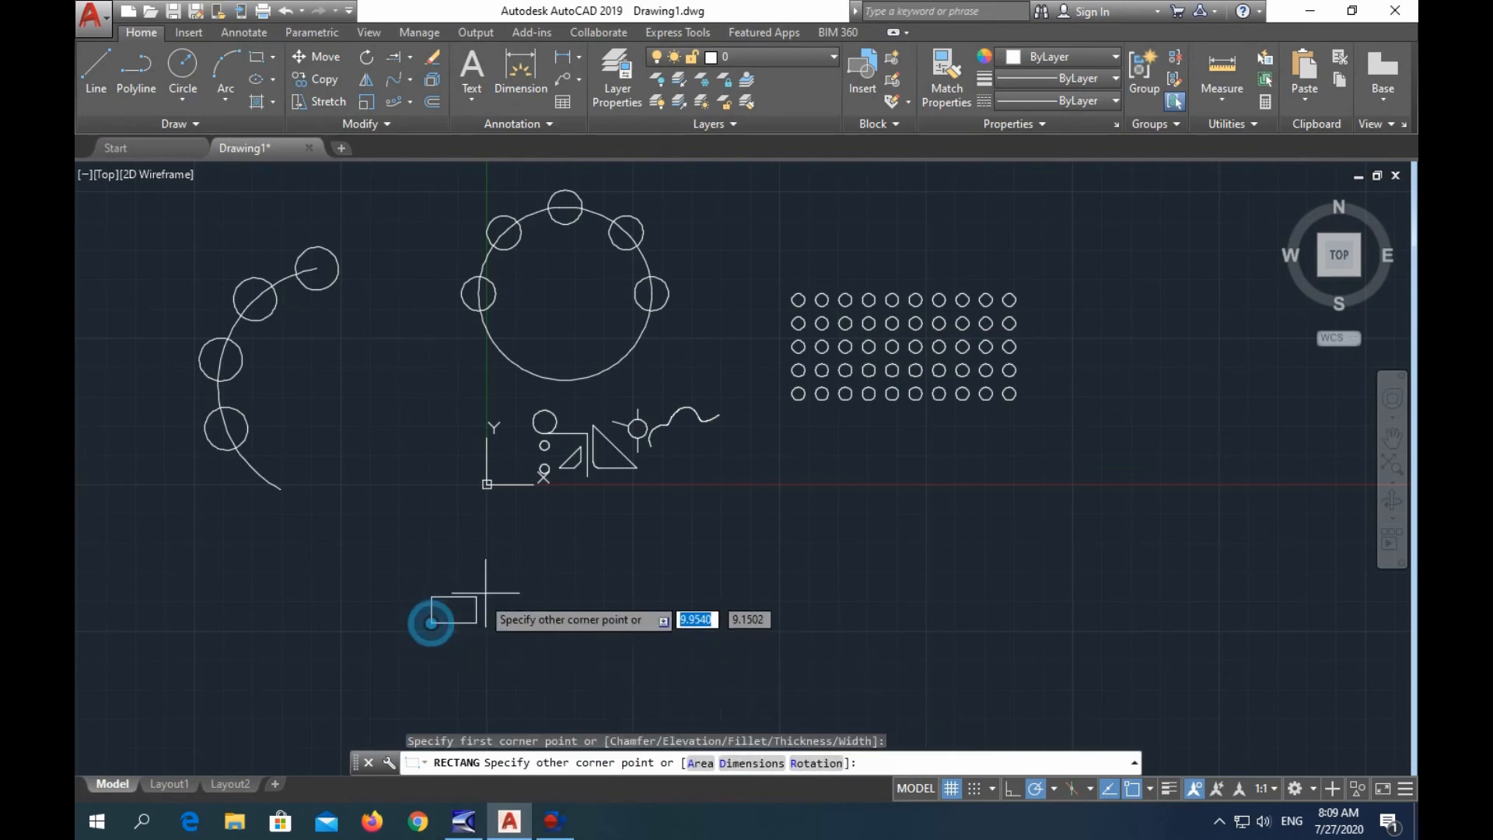
{"action": "left_click", "coordinate": [561, 542]}
{"action": "key", "text": "Escape"}
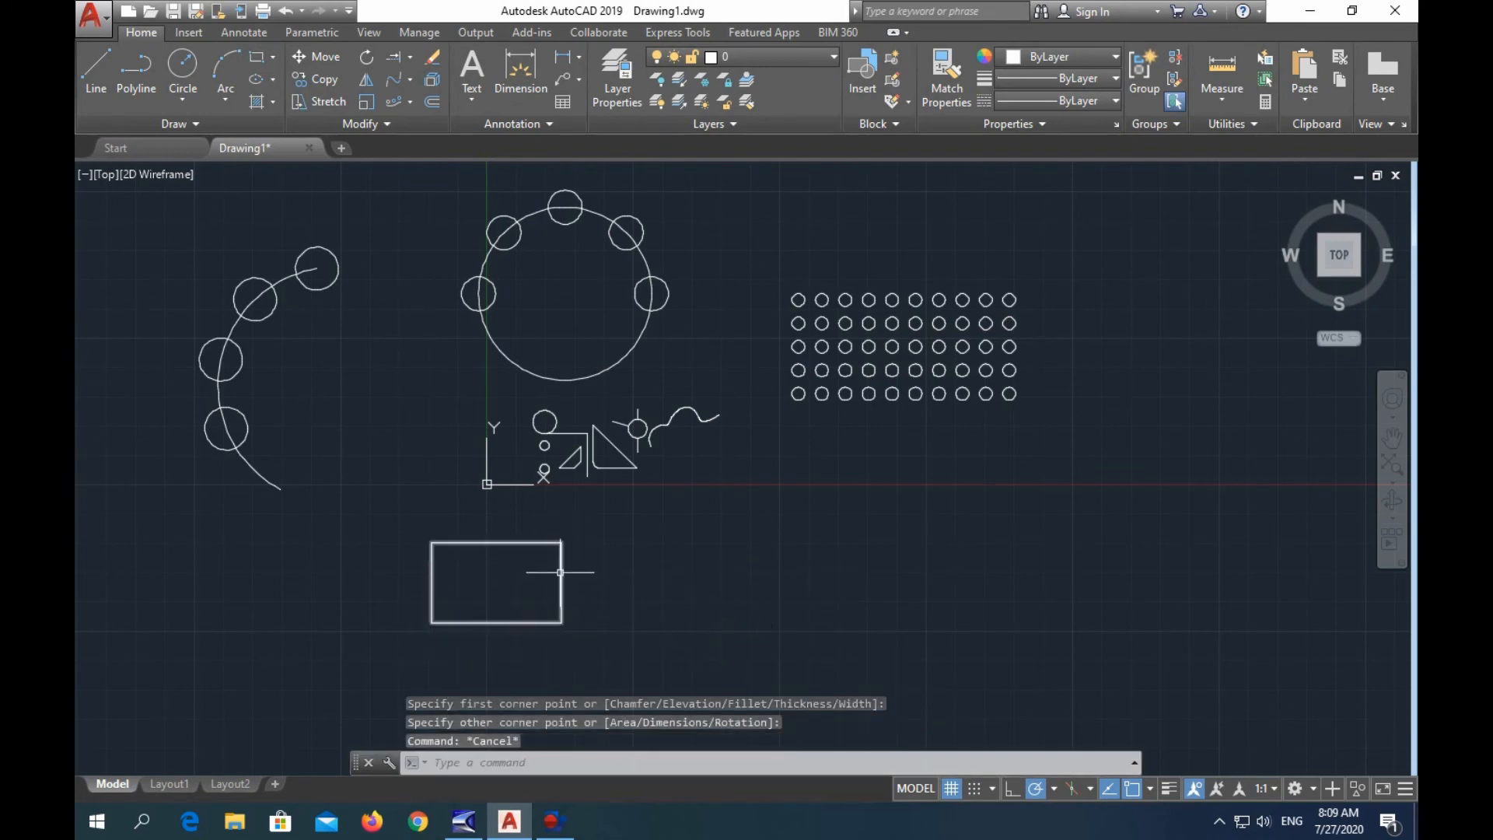
Explode the rectangle into separate lines and check two of its edges by selecting them individually.
{"action": "left_click", "coordinate": [561, 576]}
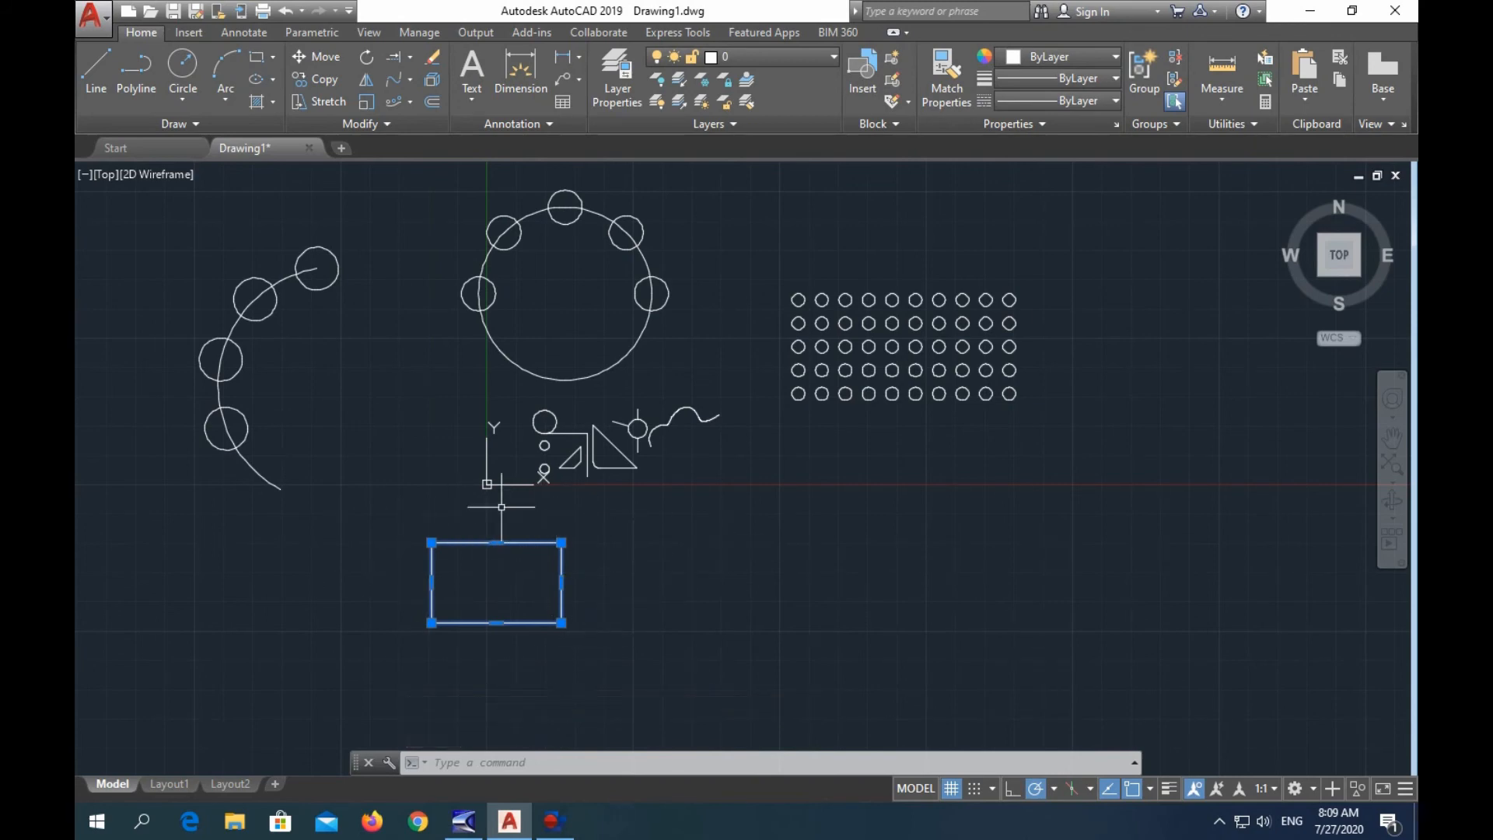
{"action": "left_click", "coordinate": [434, 81]}
{"action": "key", "text": "Escape"}
{"action": "left_click", "coordinate": [560, 580]}
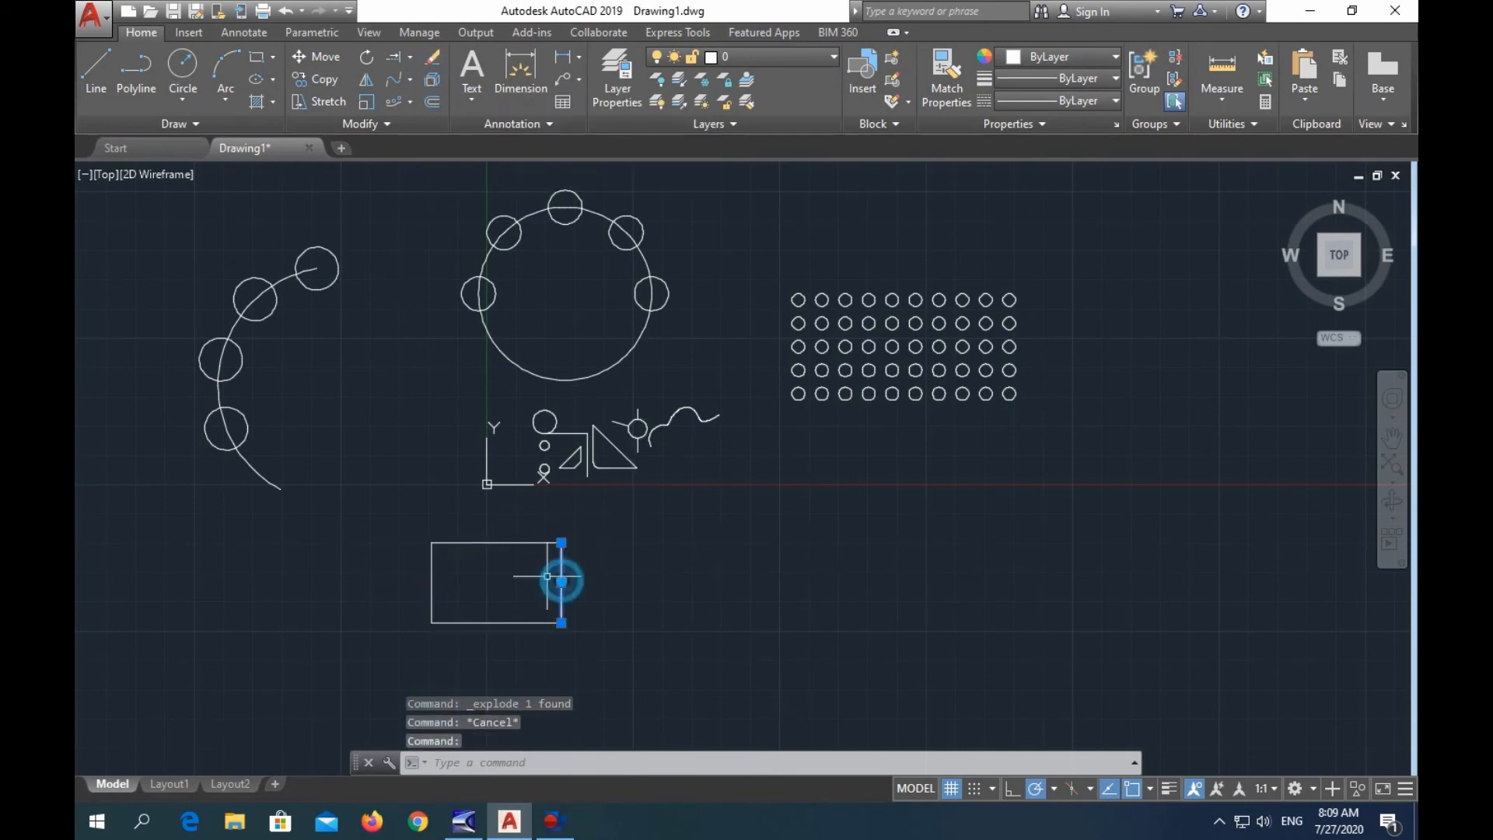
{"action": "left_click", "coordinate": [517, 542]}
{"action": "key", "text": "Escape"}
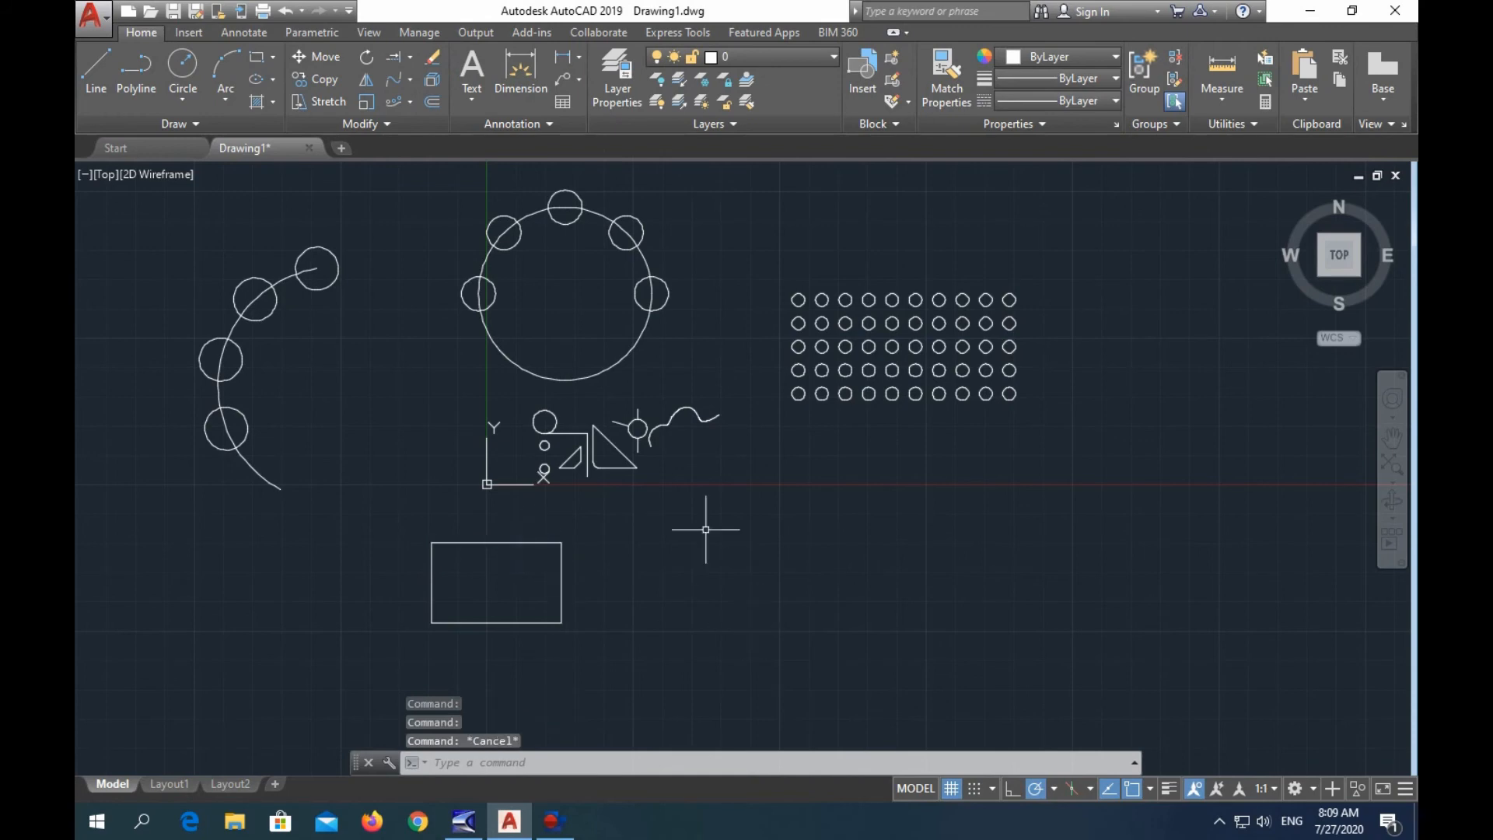
Explode the path array on the arc and check its four circles by selecting each one individually.
{"action": "left_click", "coordinate": [322, 285]}
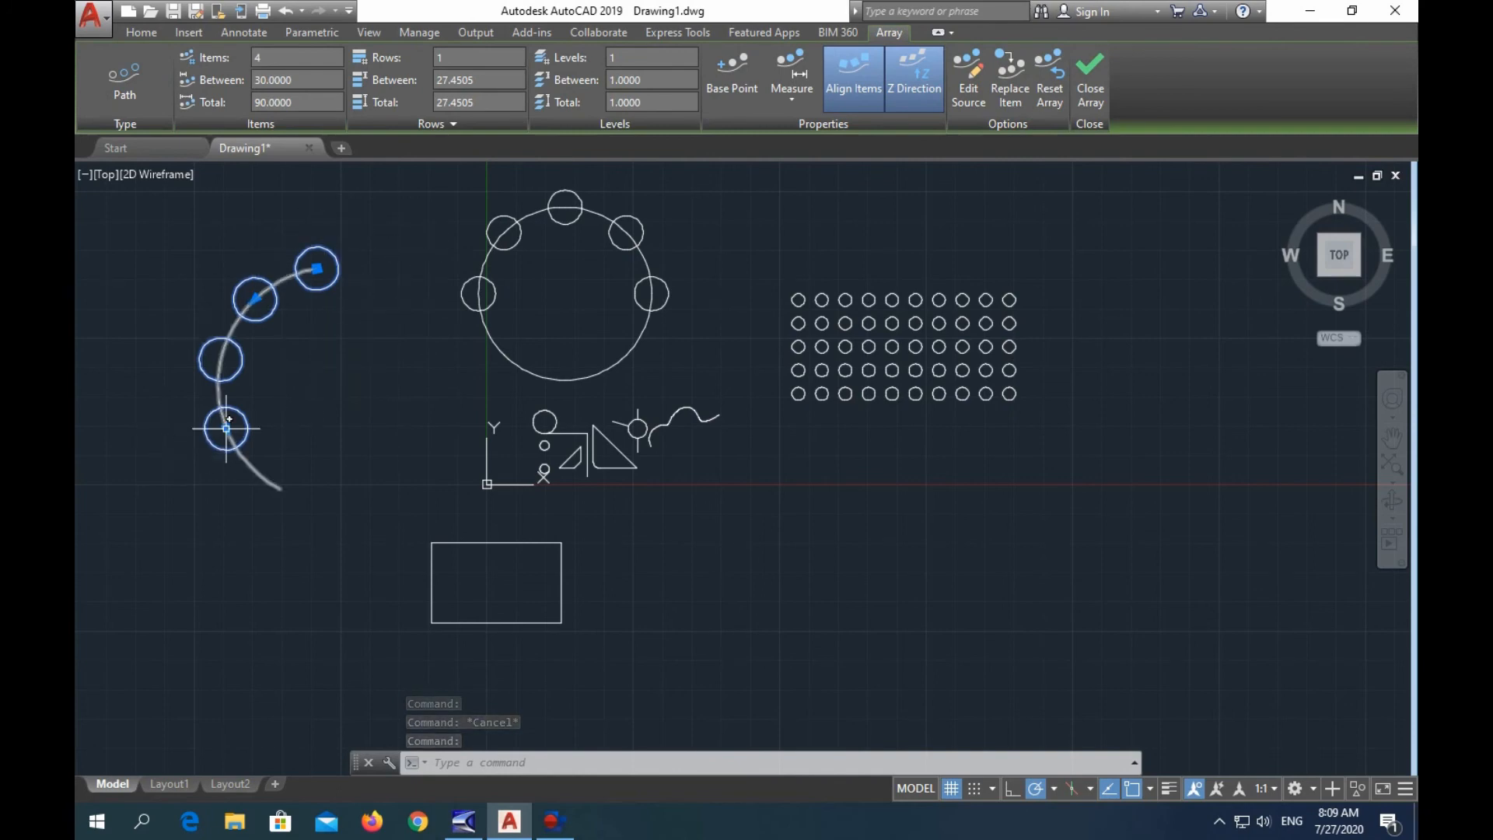
{"action": "left_click", "coordinate": [143, 34]}
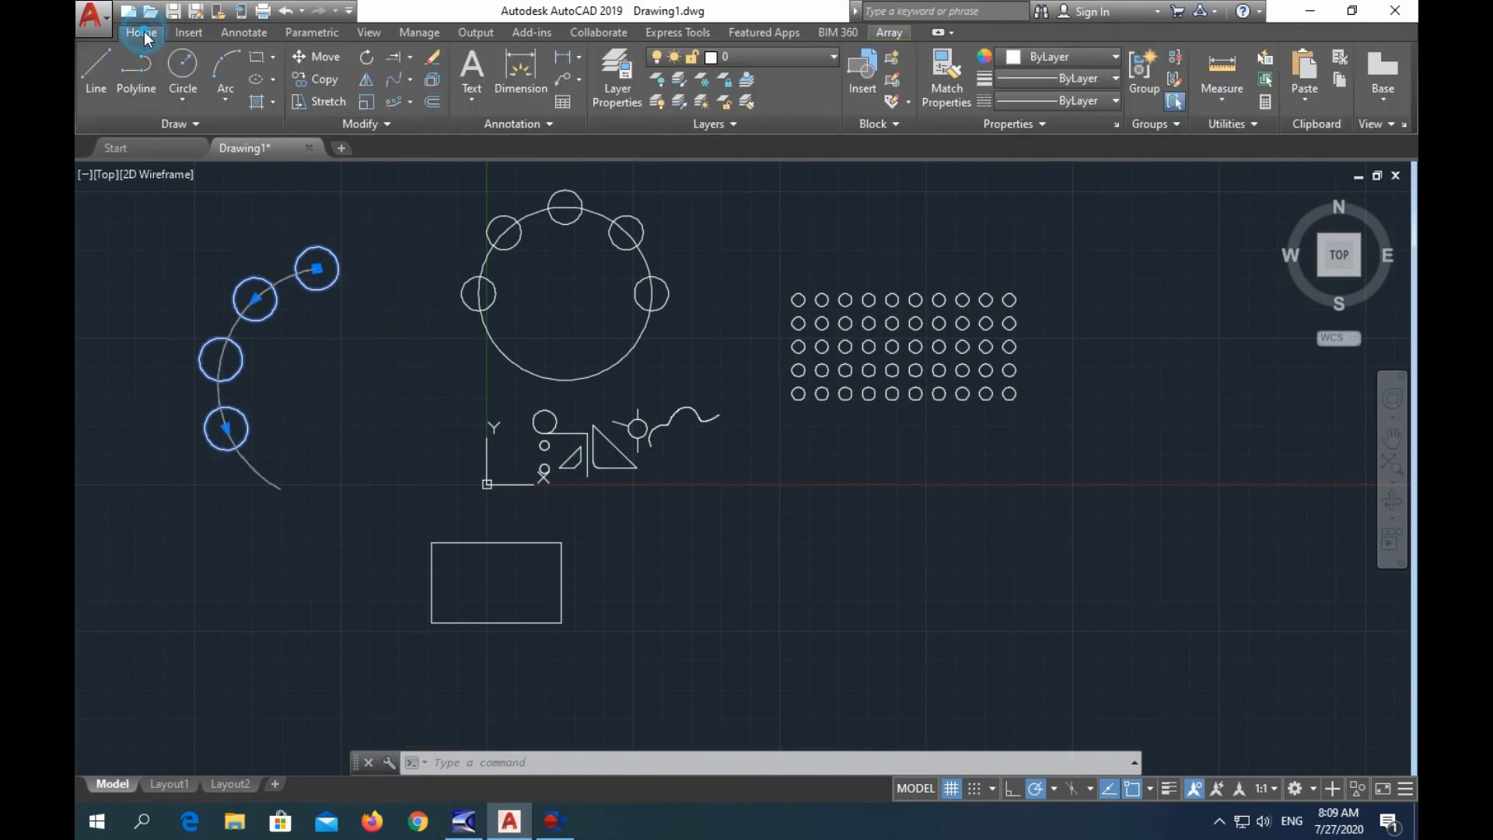
{"action": "left_click", "coordinate": [433, 79]}
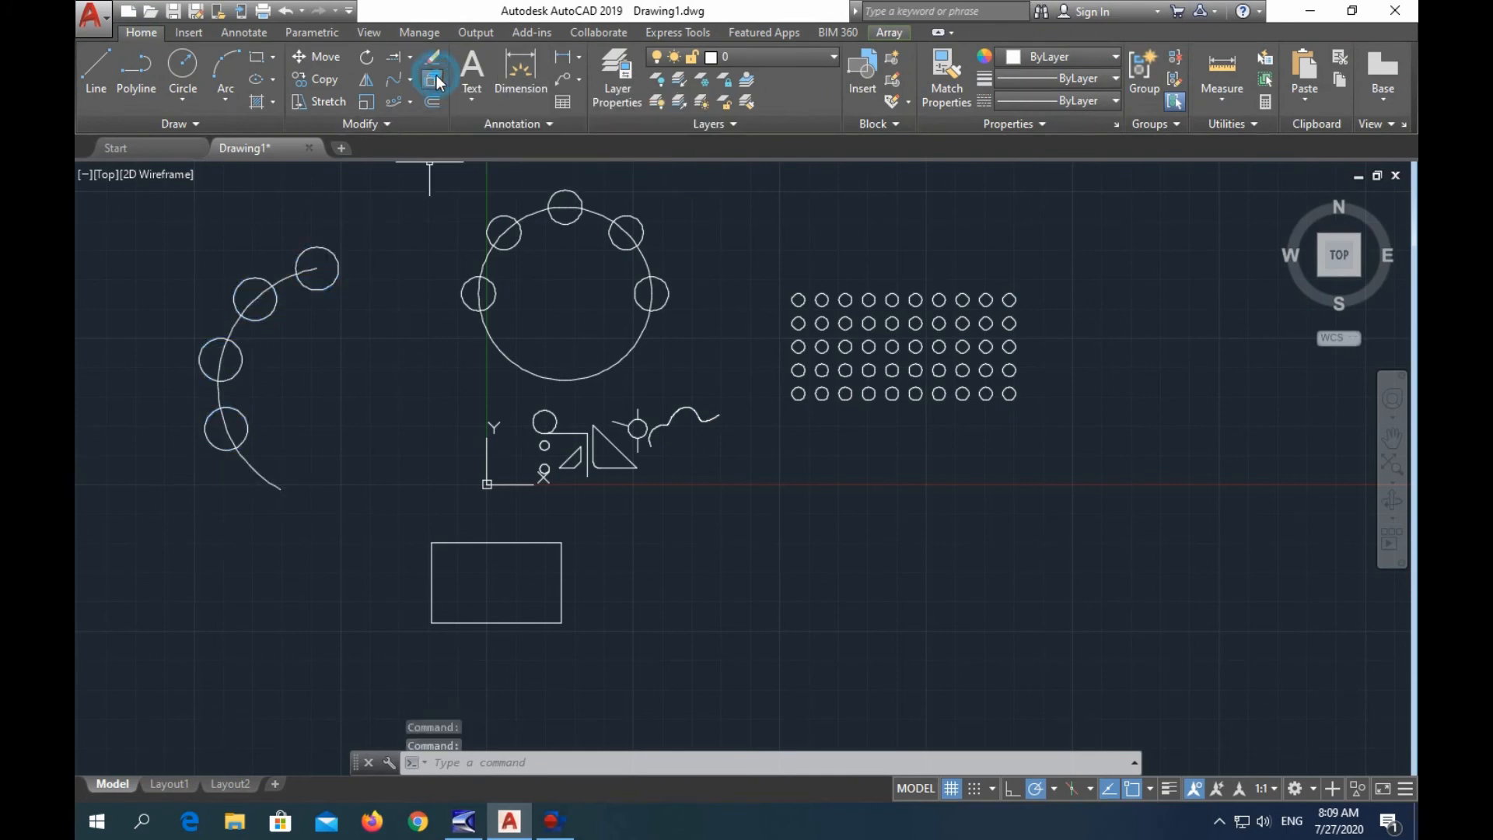
{"action": "key", "text": "Escape"}
{"action": "left_click", "coordinate": [324, 288]}
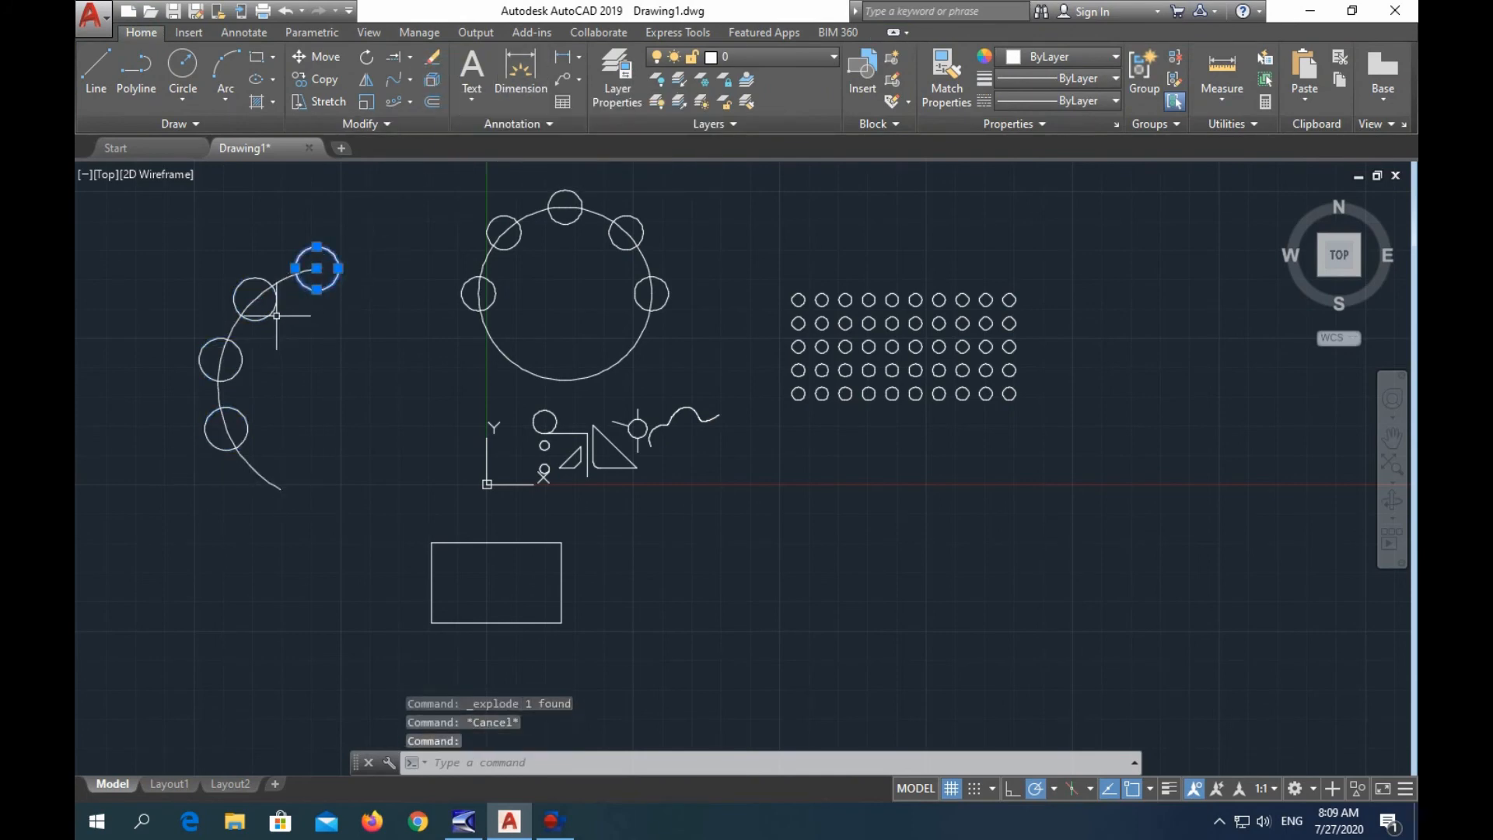
{"action": "left_click", "coordinate": [264, 309]}
{"action": "left_click", "coordinate": [243, 360]}
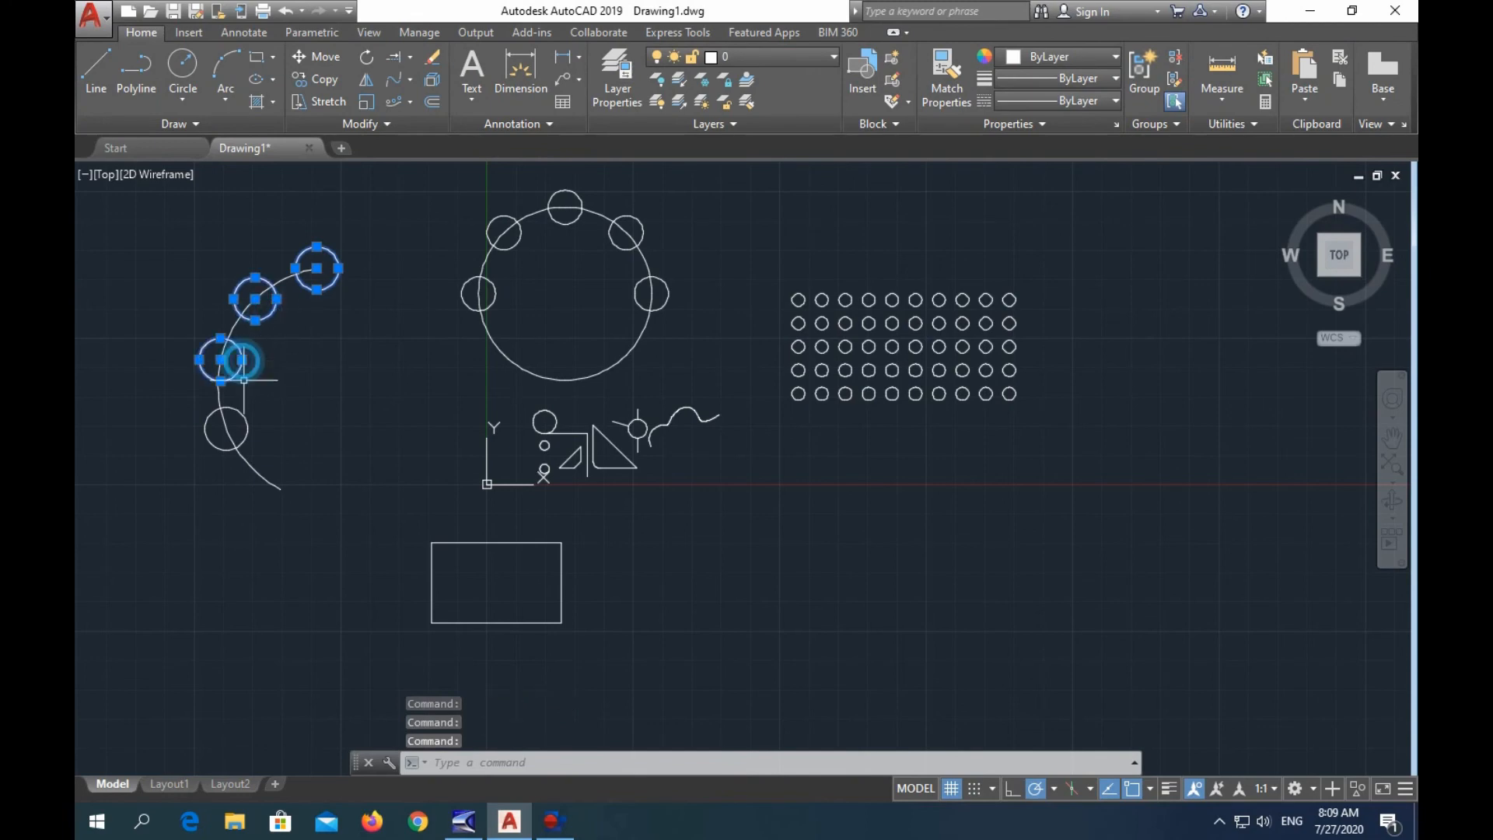
{"action": "left_click", "coordinate": [245, 427]}
{"action": "key", "text": "Escape"}
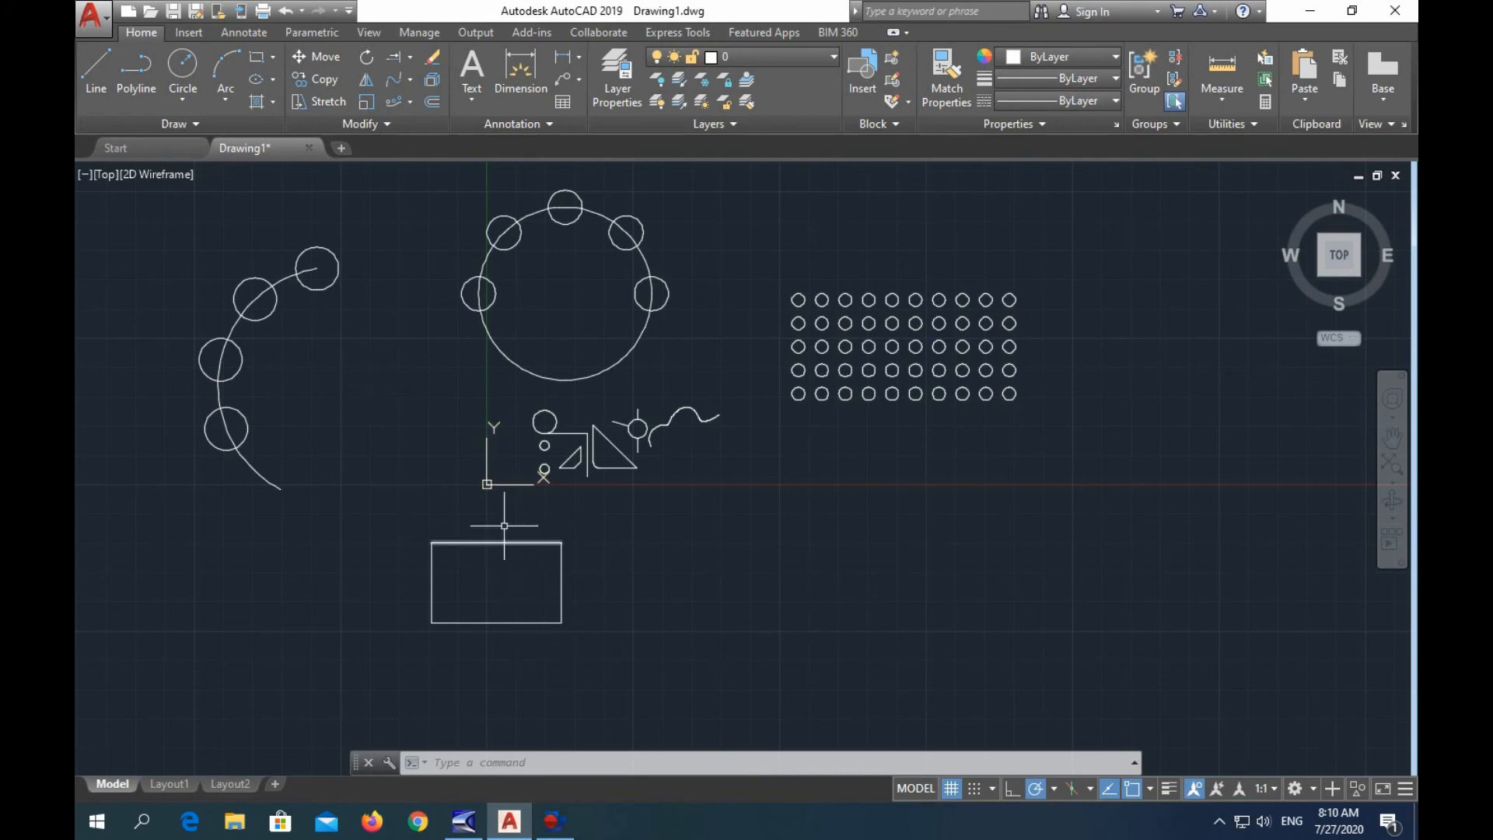
Offset the exploded rectangle's upper edge outward by a distance of 2.
{"action": "left_click", "coordinate": [433, 102]}
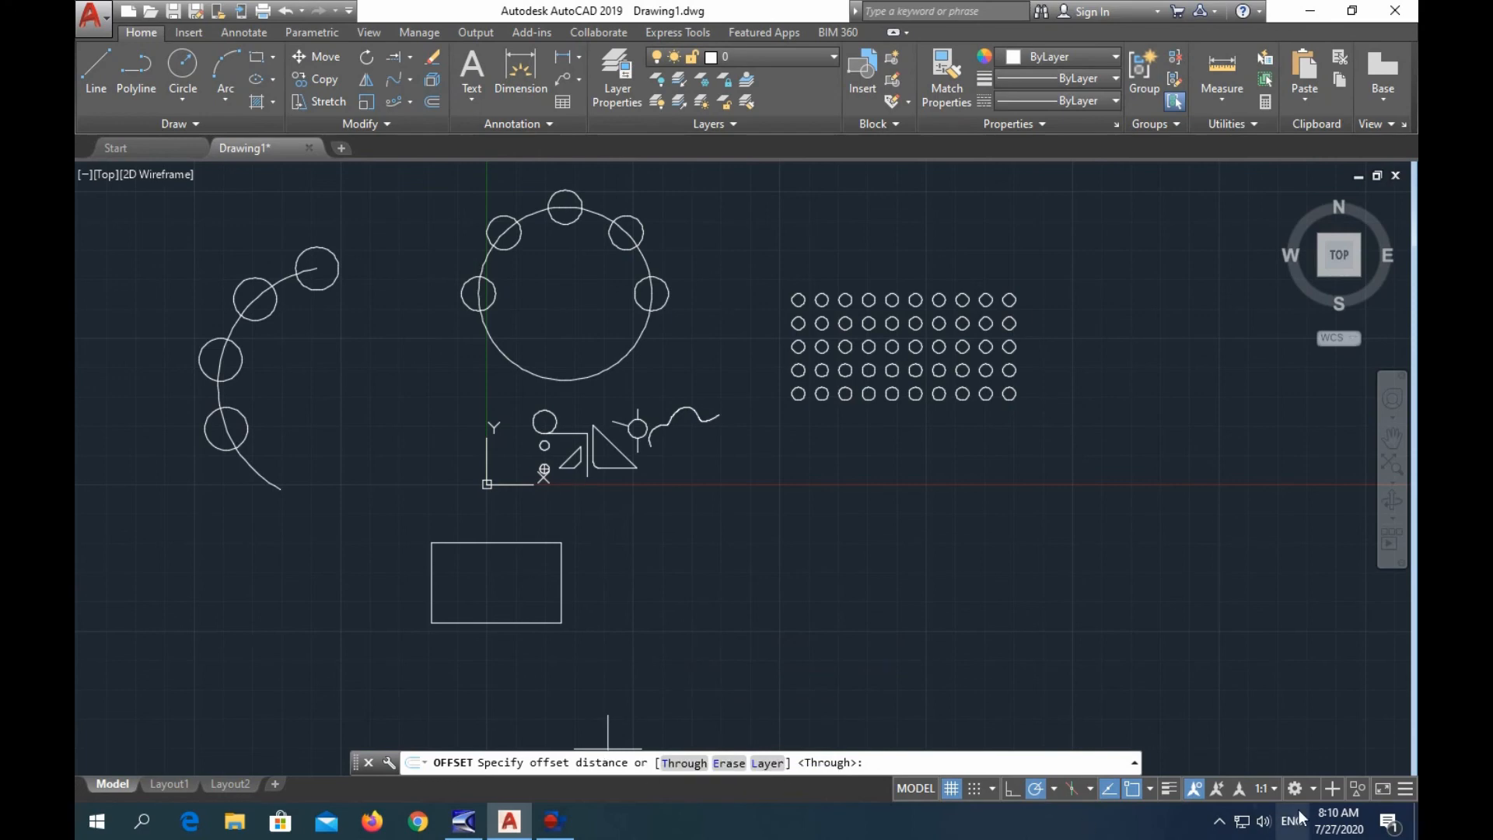
{"action": "mouse_move", "coordinate": [1300, 818]}
{"action": "key", "text": "Return"}
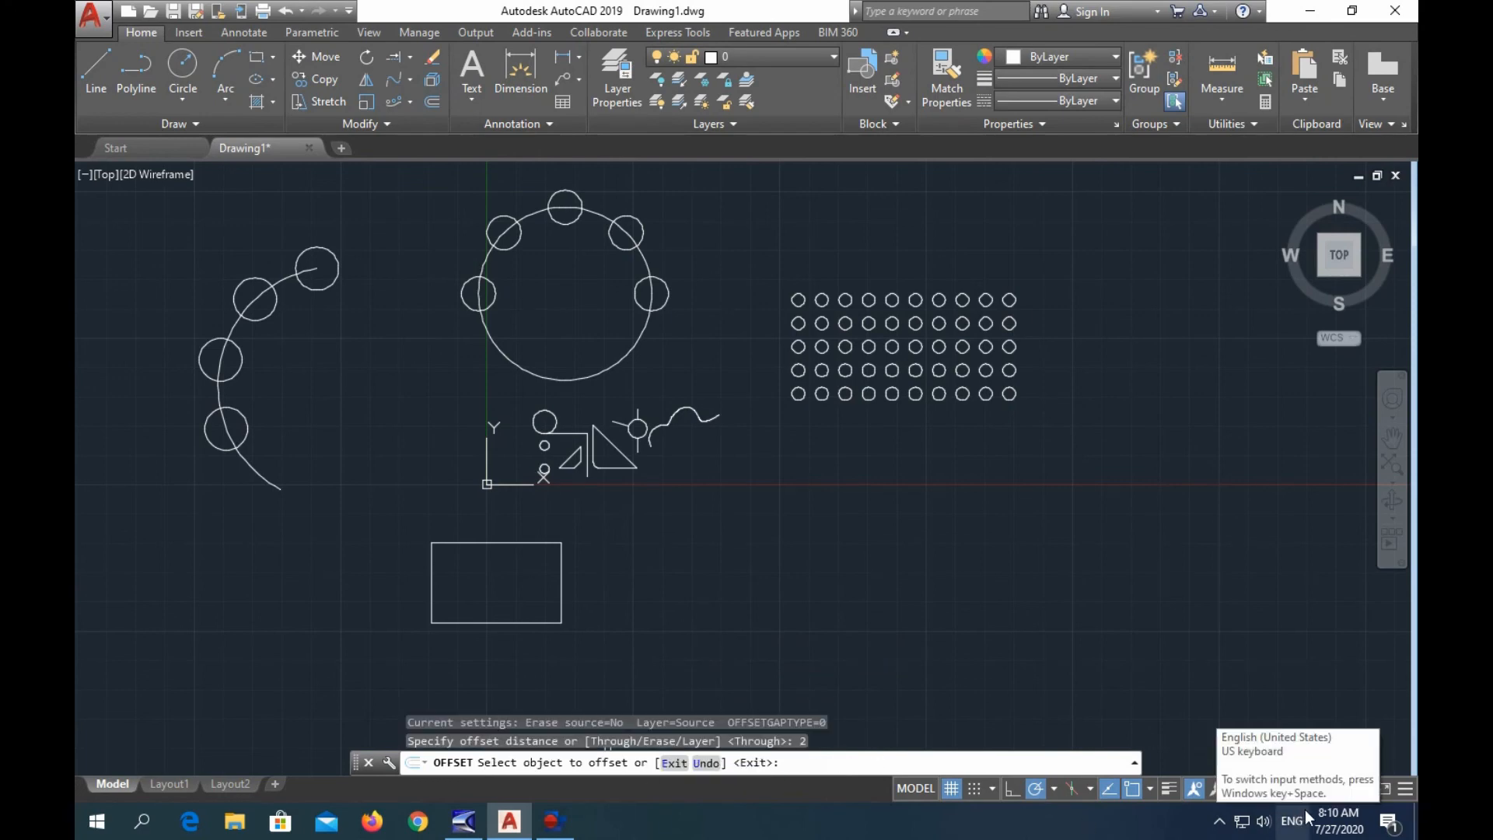
{"action": "left_click", "coordinate": [521, 542]}
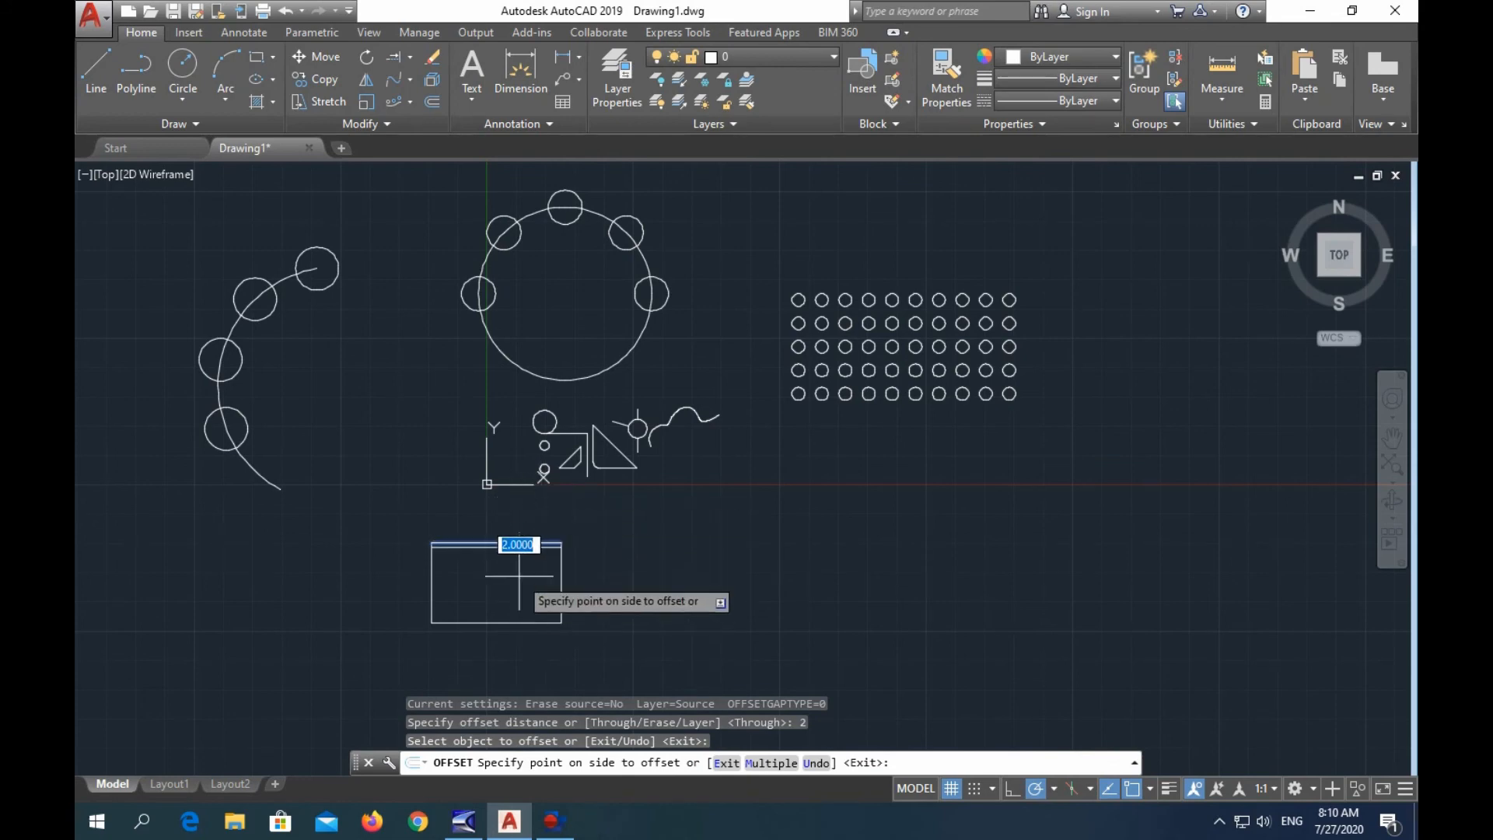
{"action": "left_click", "coordinate": [516, 508]}
{"action": "scroll", "coordinate": [524, 553], "scroll_direction": "up", "scroll_amount": 5}
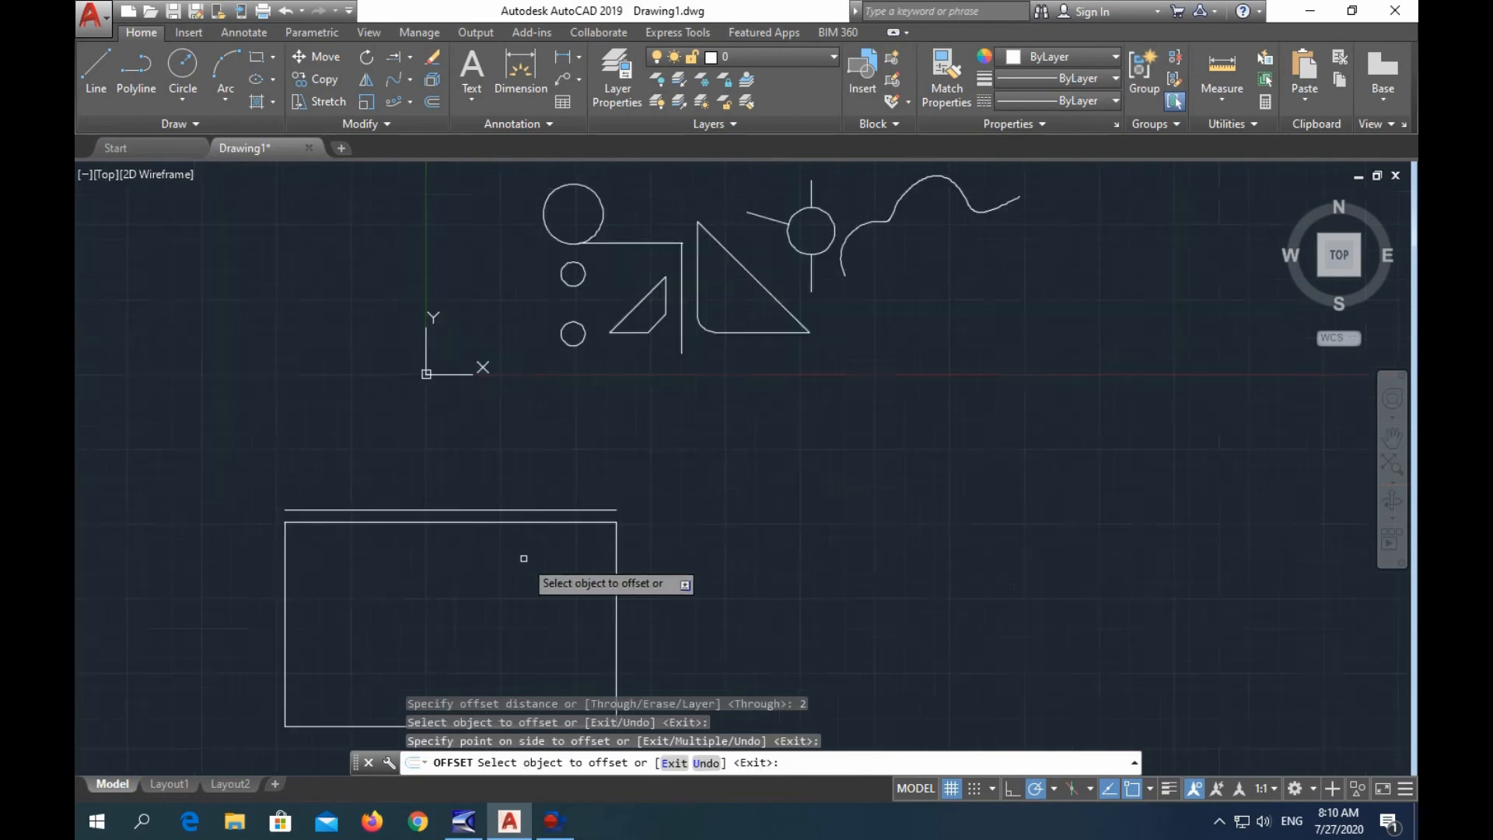
{"action": "scroll", "coordinate": [582, 461], "scroll_direction": "down", "scroll_amount": 2}
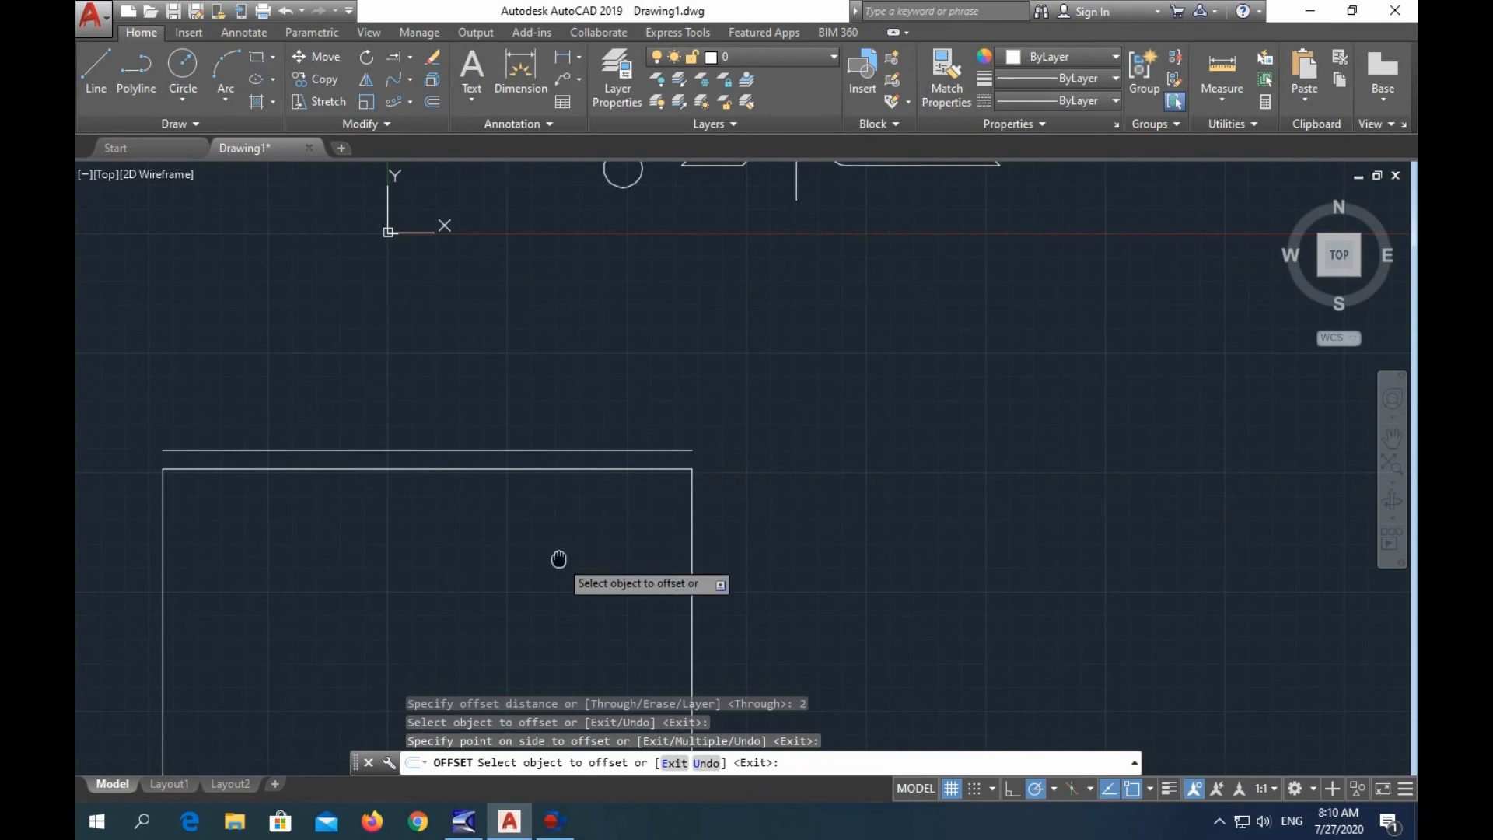
{"action": "middle_click_drag", "start_coordinate": [560, 560], "coordinate": [663, 441]}
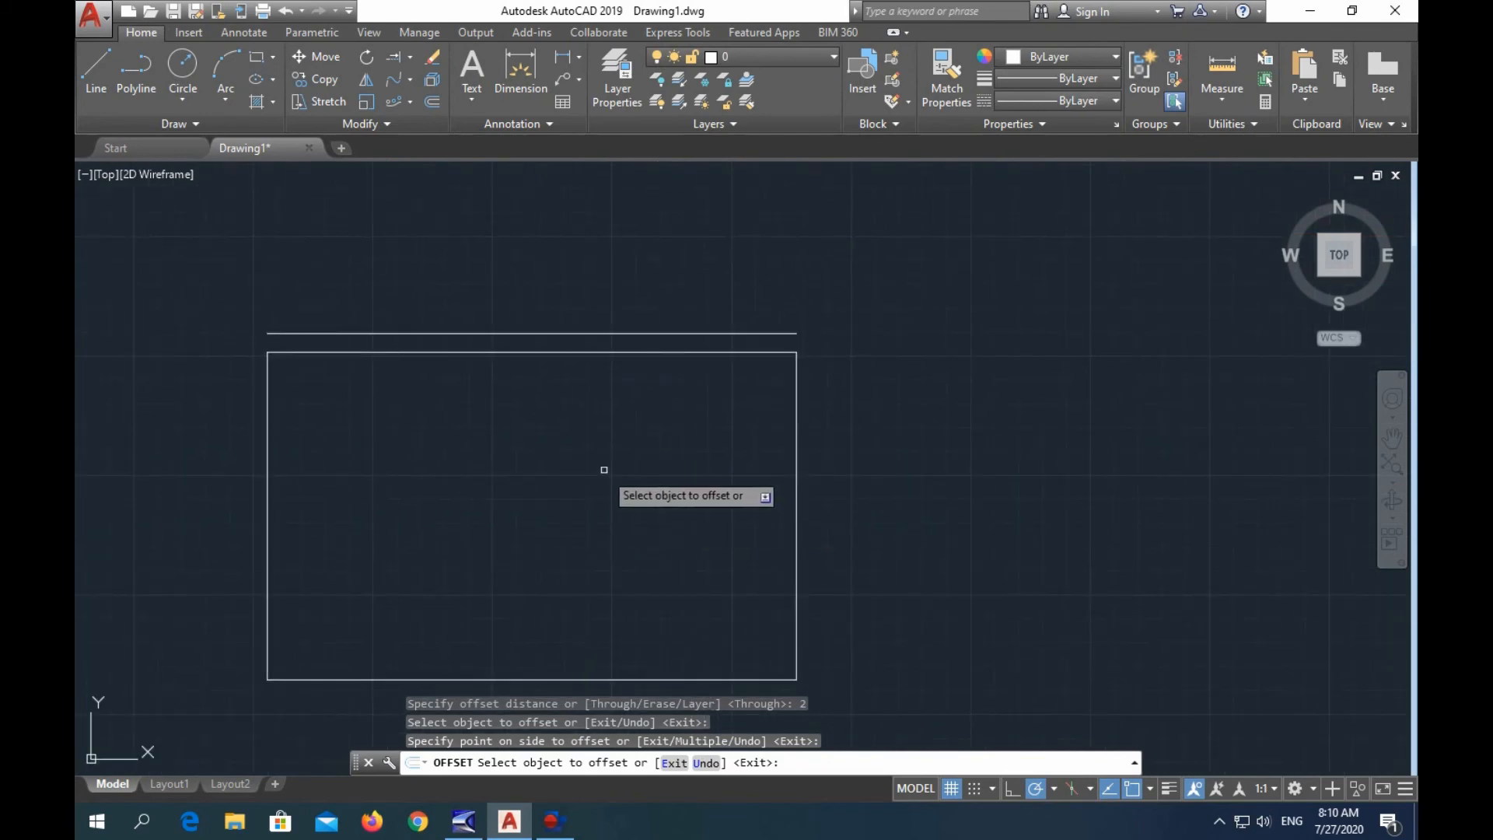
Offset the rectangle's lower edge 10 units inward using the Offset command's Through option.
{"action": "left_click", "coordinate": [436, 96]}
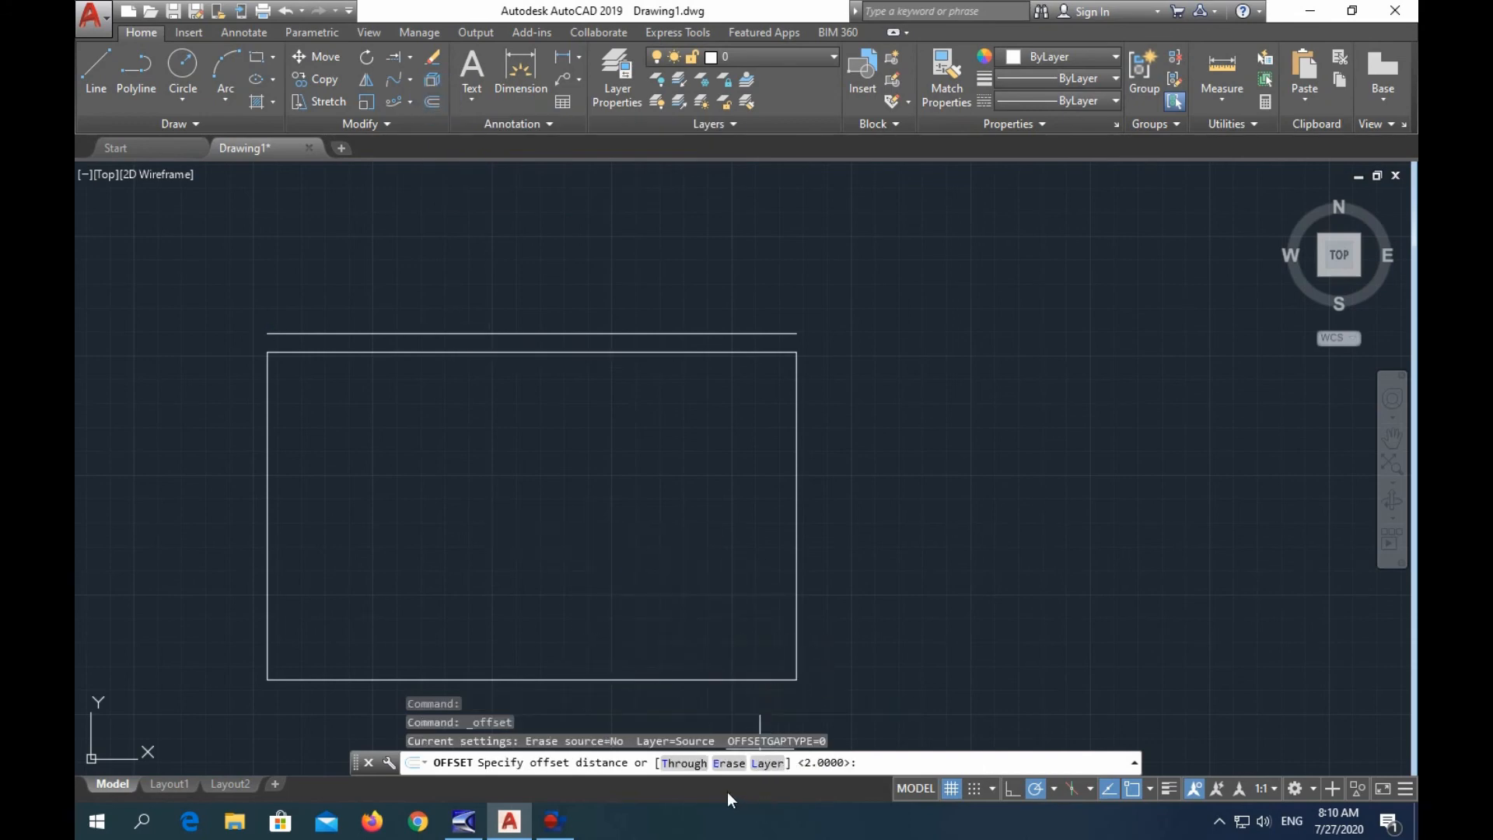
{"action": "left_click", "coordinate": [675, 764]}
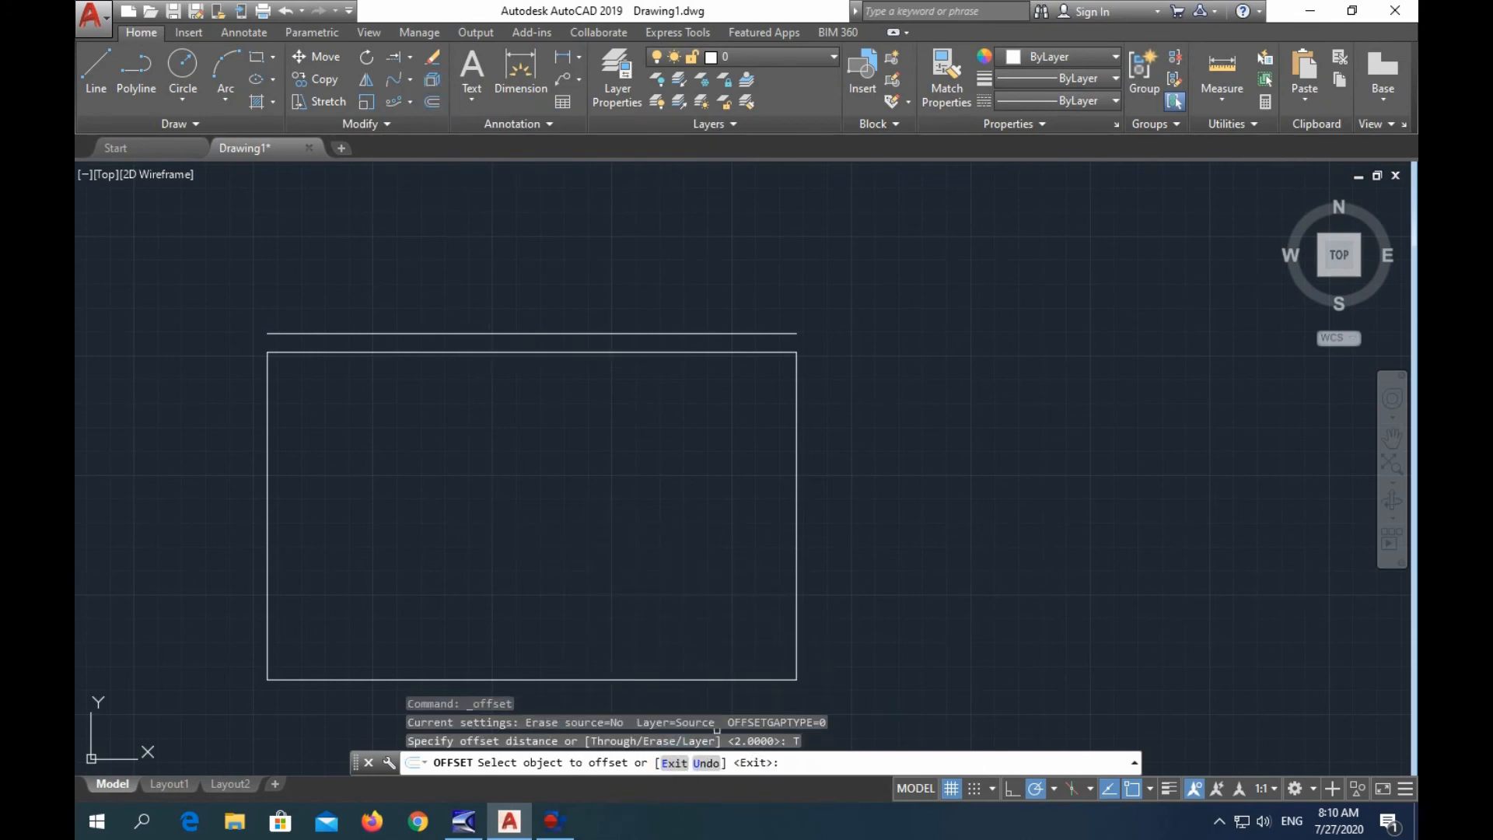
{"action": "left_click", "coordinate": [551, 679]}
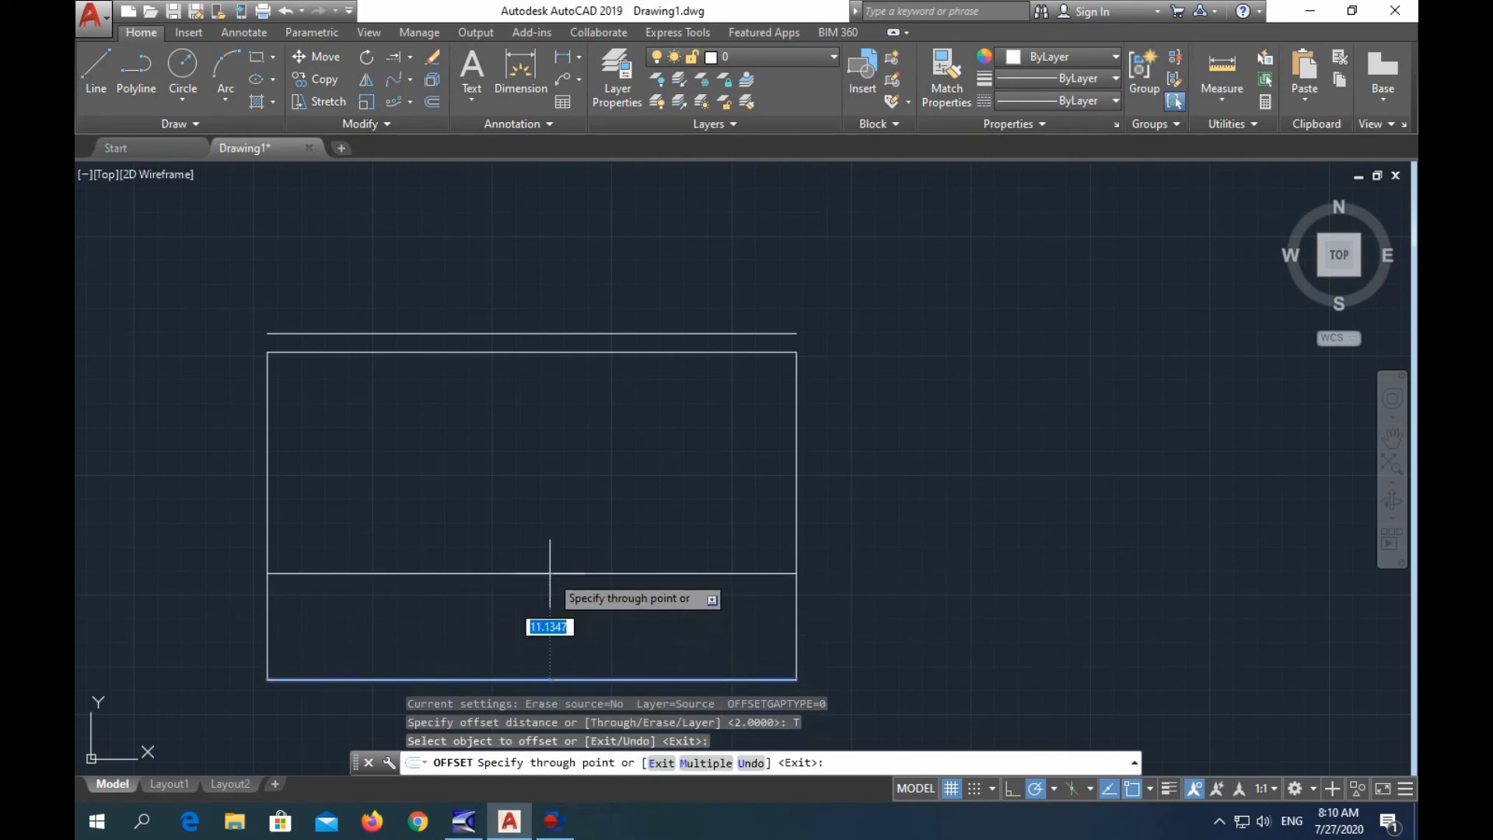
{"action": "key", "text": "Return"}
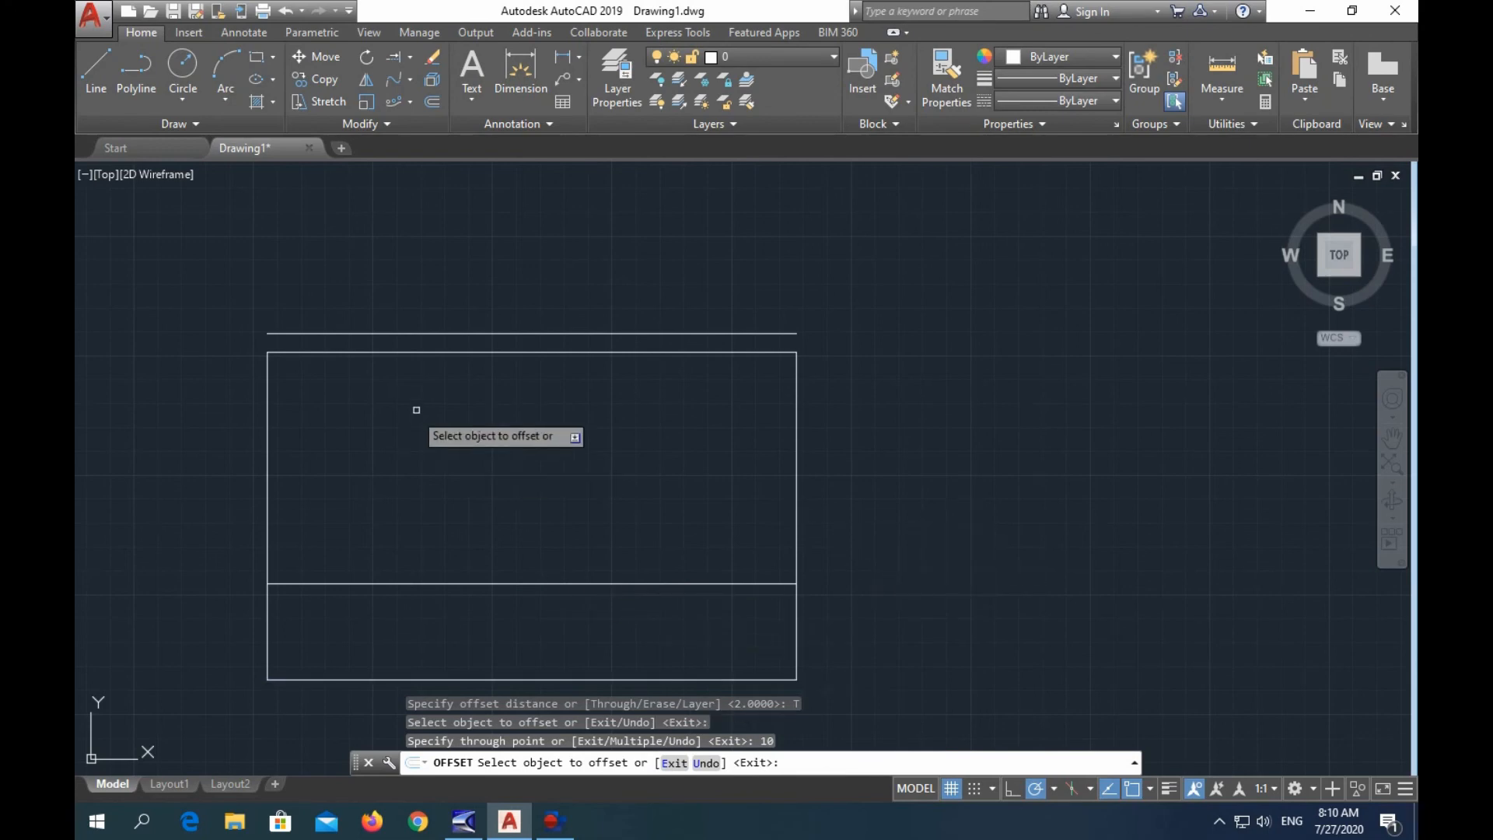
{"action": "scroll", "coordinate": [570, 471], "scroll_direction": "down", "scroll_amount": 2}
{"action": "scroll", "coordinate": [570, 470], "scroll_direction": "down", "scroll_amount": 2}
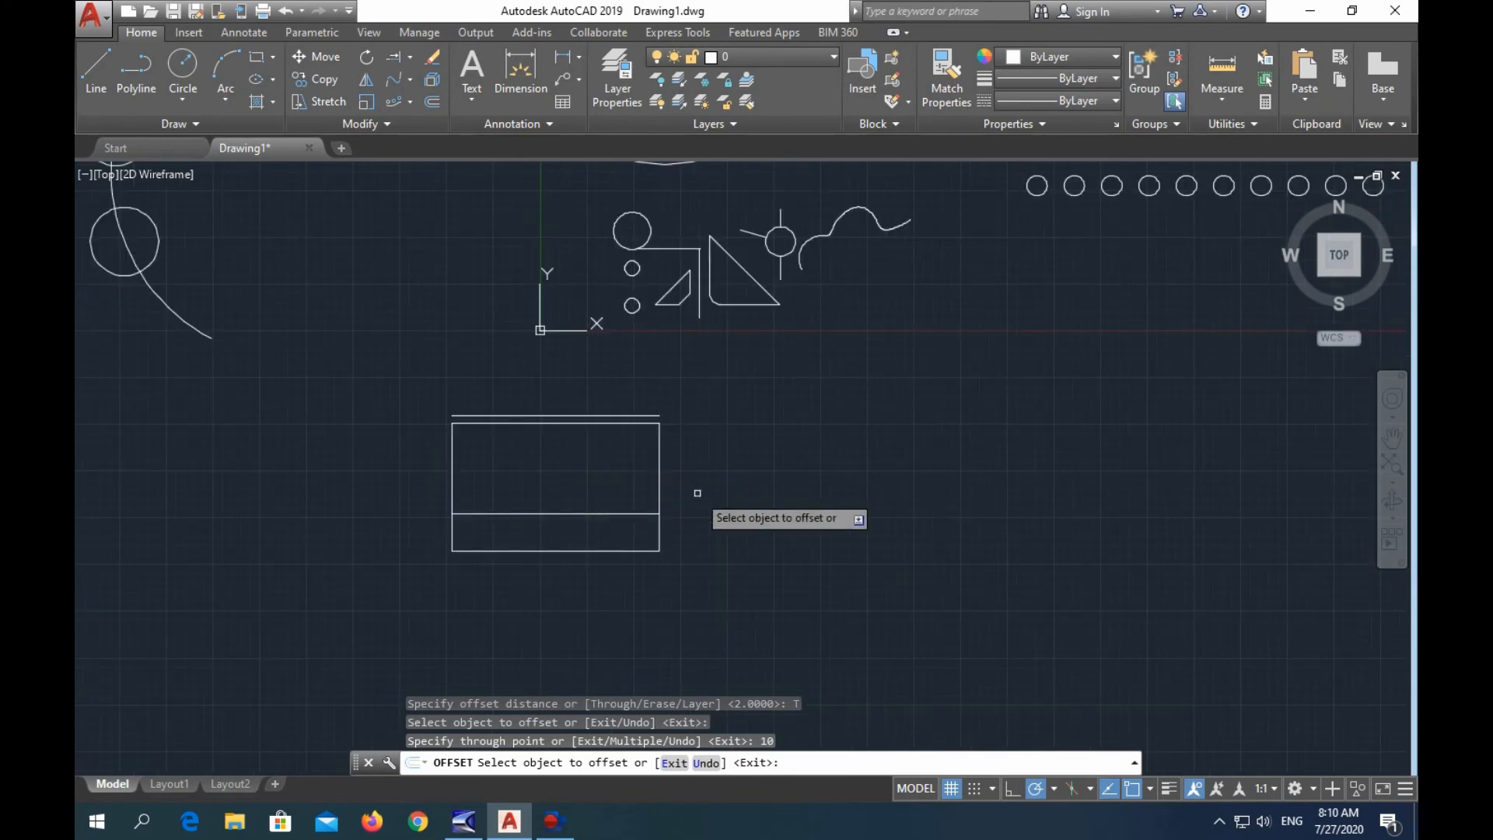
{"action": "key", "text": "Escape"}
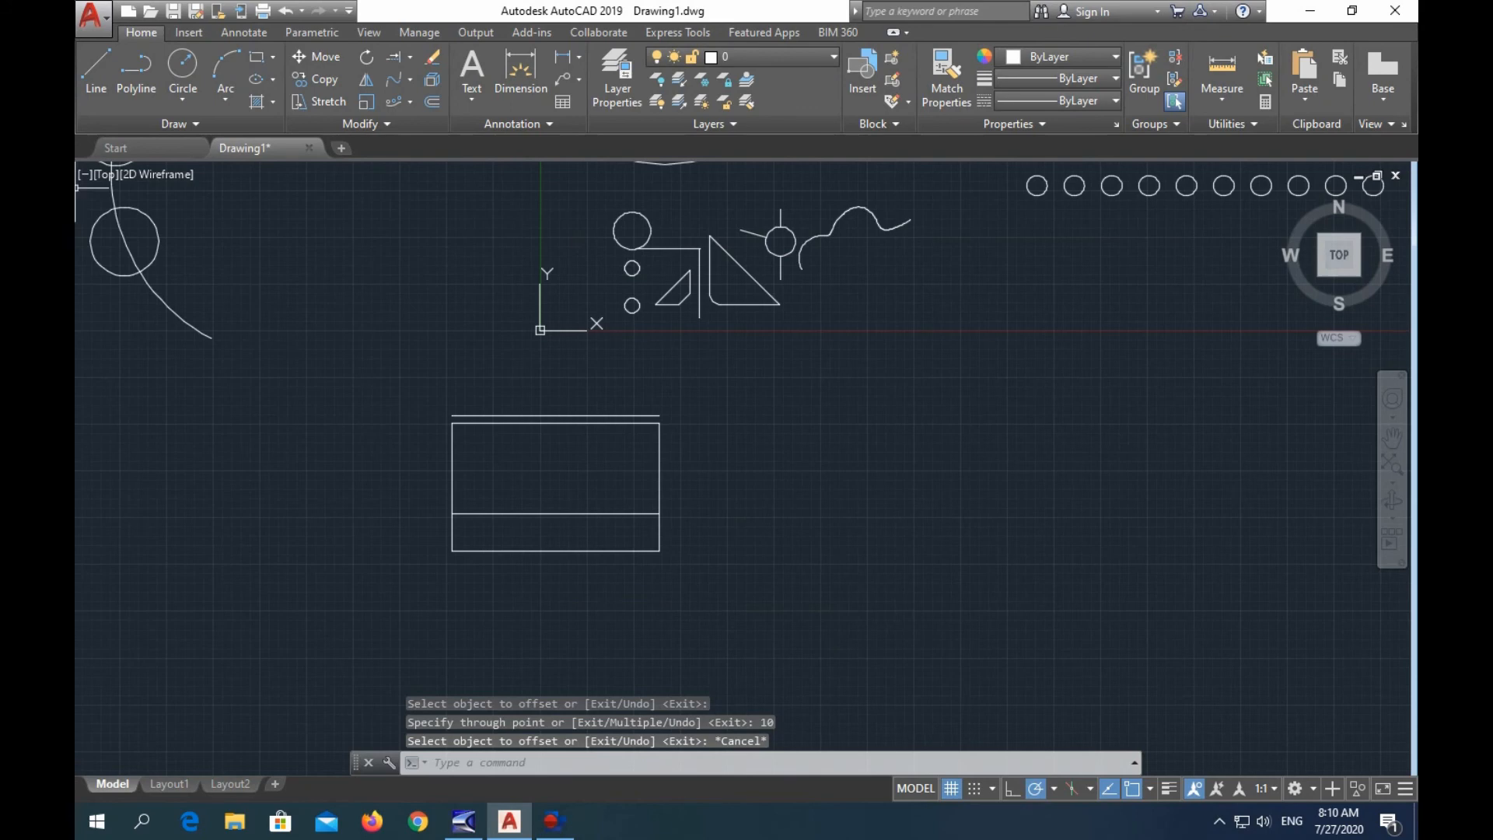
Offset the lowest circle on the arc outward by a distance of 5.
{"action": "left_click", "coordinate": [433, 101]}
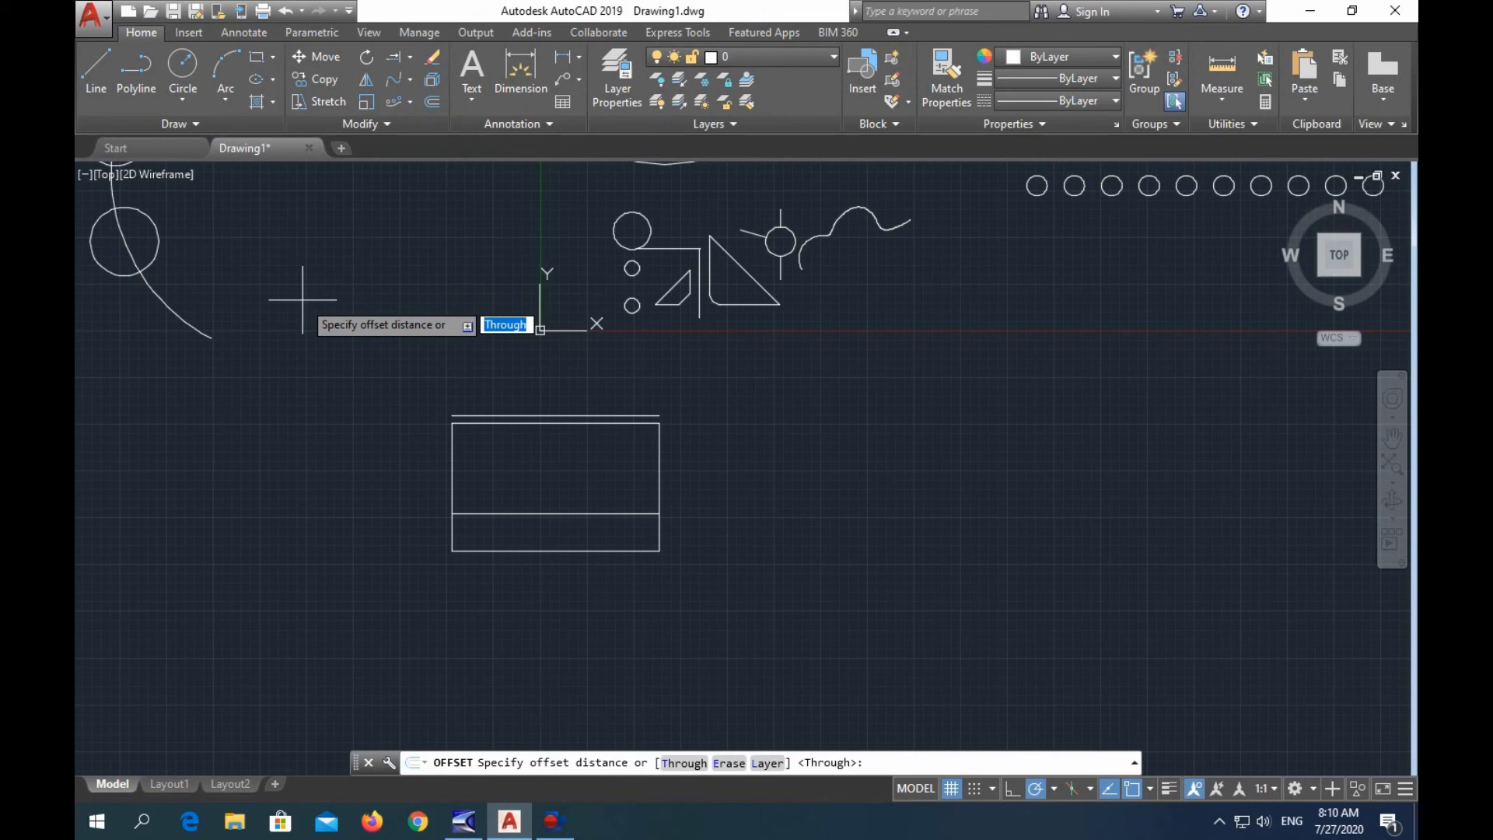
{"action": "type", "text": "5"}
{"action": "key", "text": "Return"}
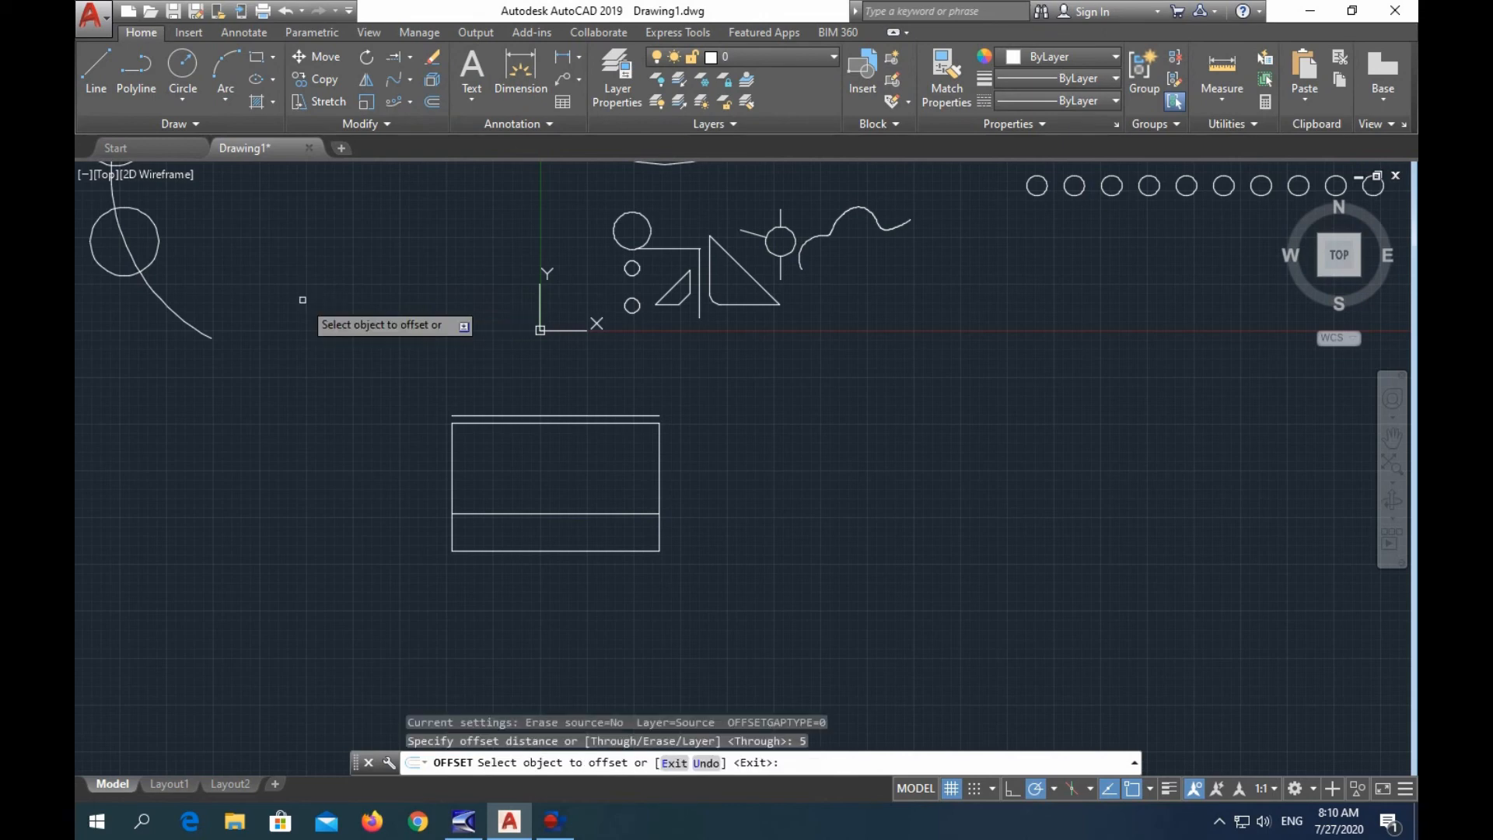
{"action": "left_click", "coordinate": [156, 243]}
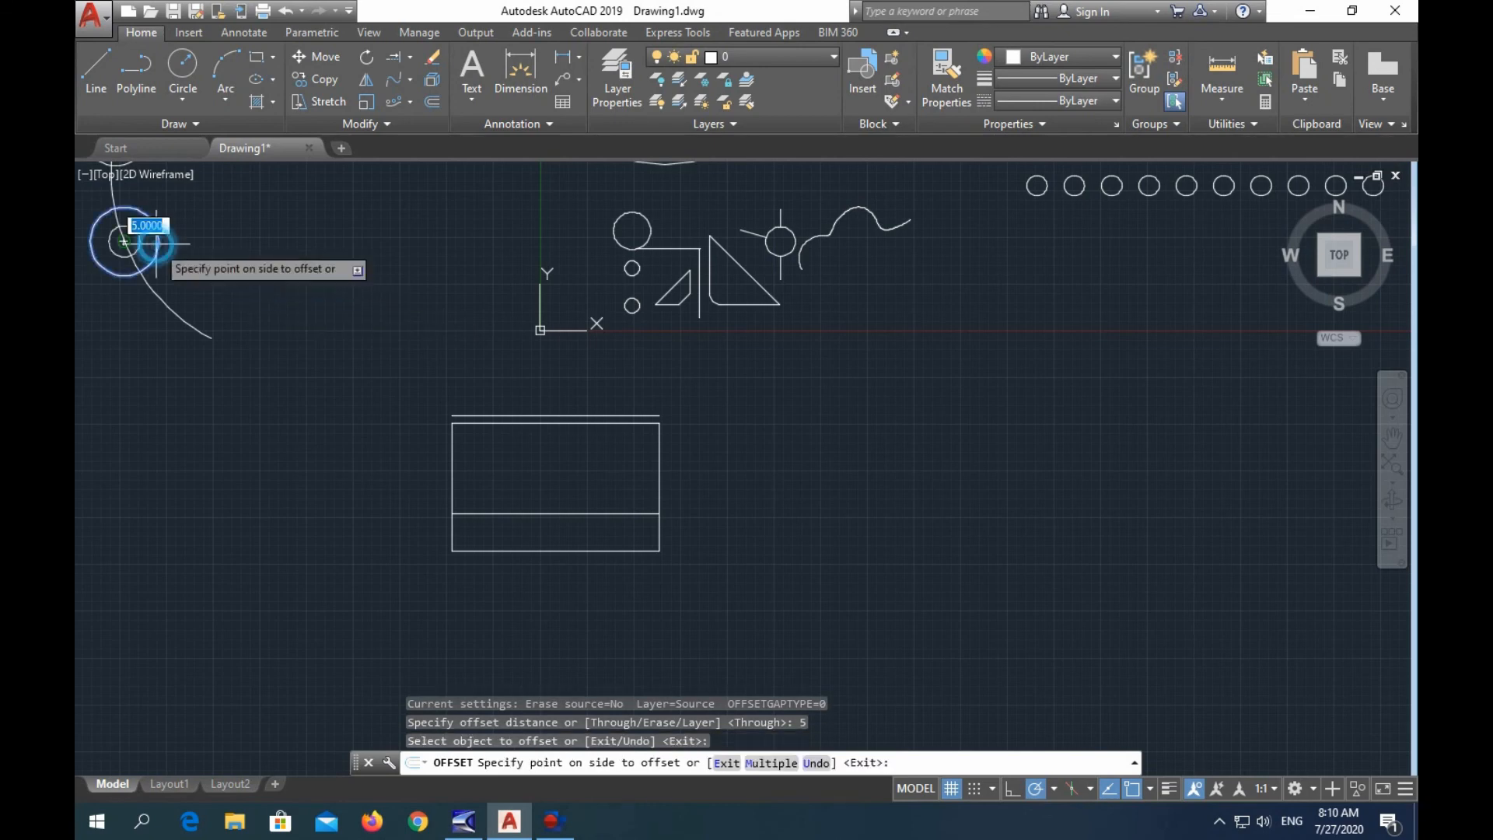
{"action": "left_click", "coordinate": [254, 270]}
{"action": "middle_click_drag", "start_coordinate": [250, 266], "coordinate": [570, 423]}
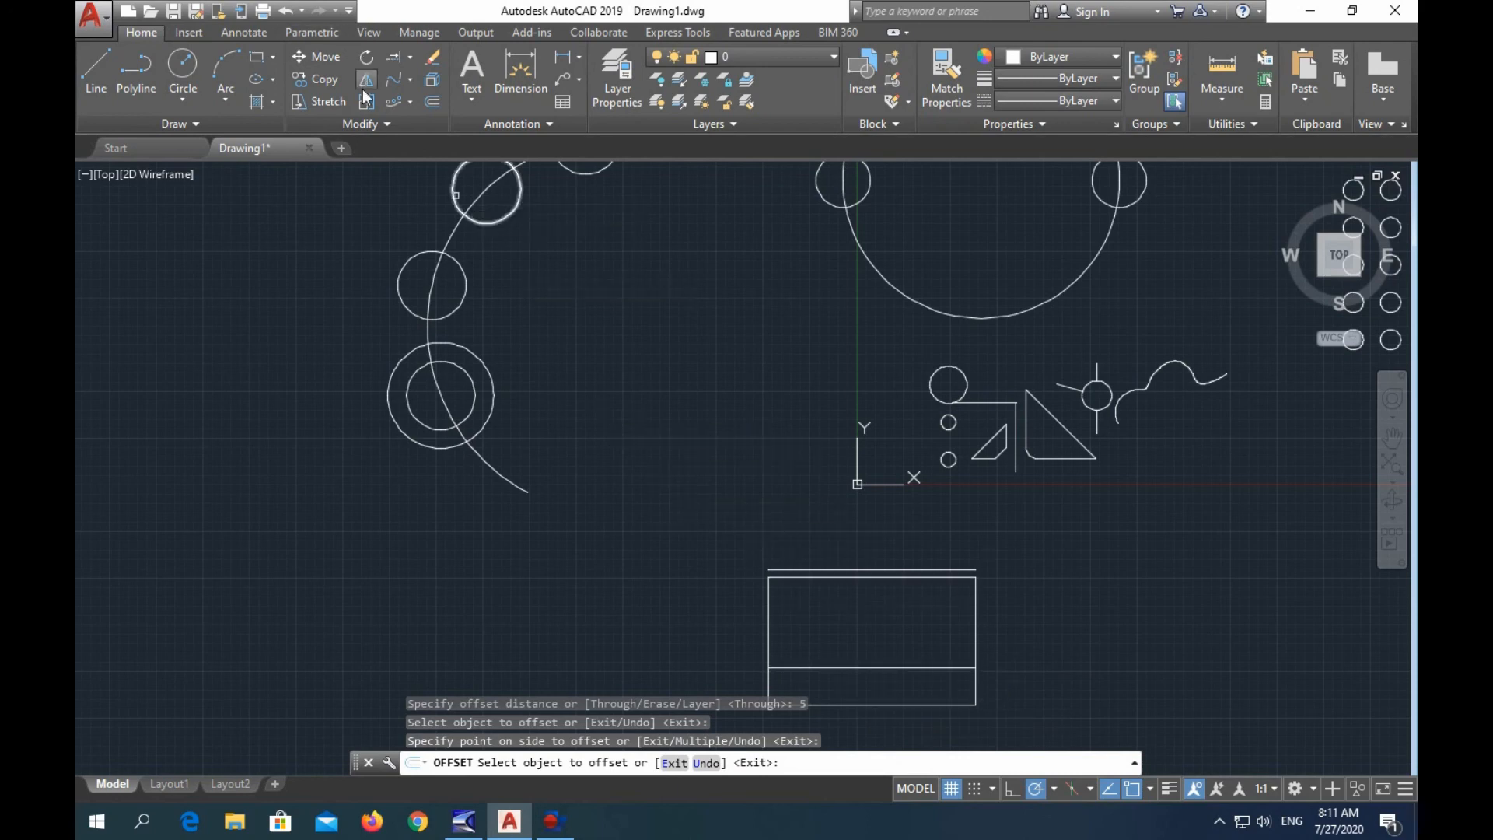
{"action": "left_click", "coordinate": [377, 126]}
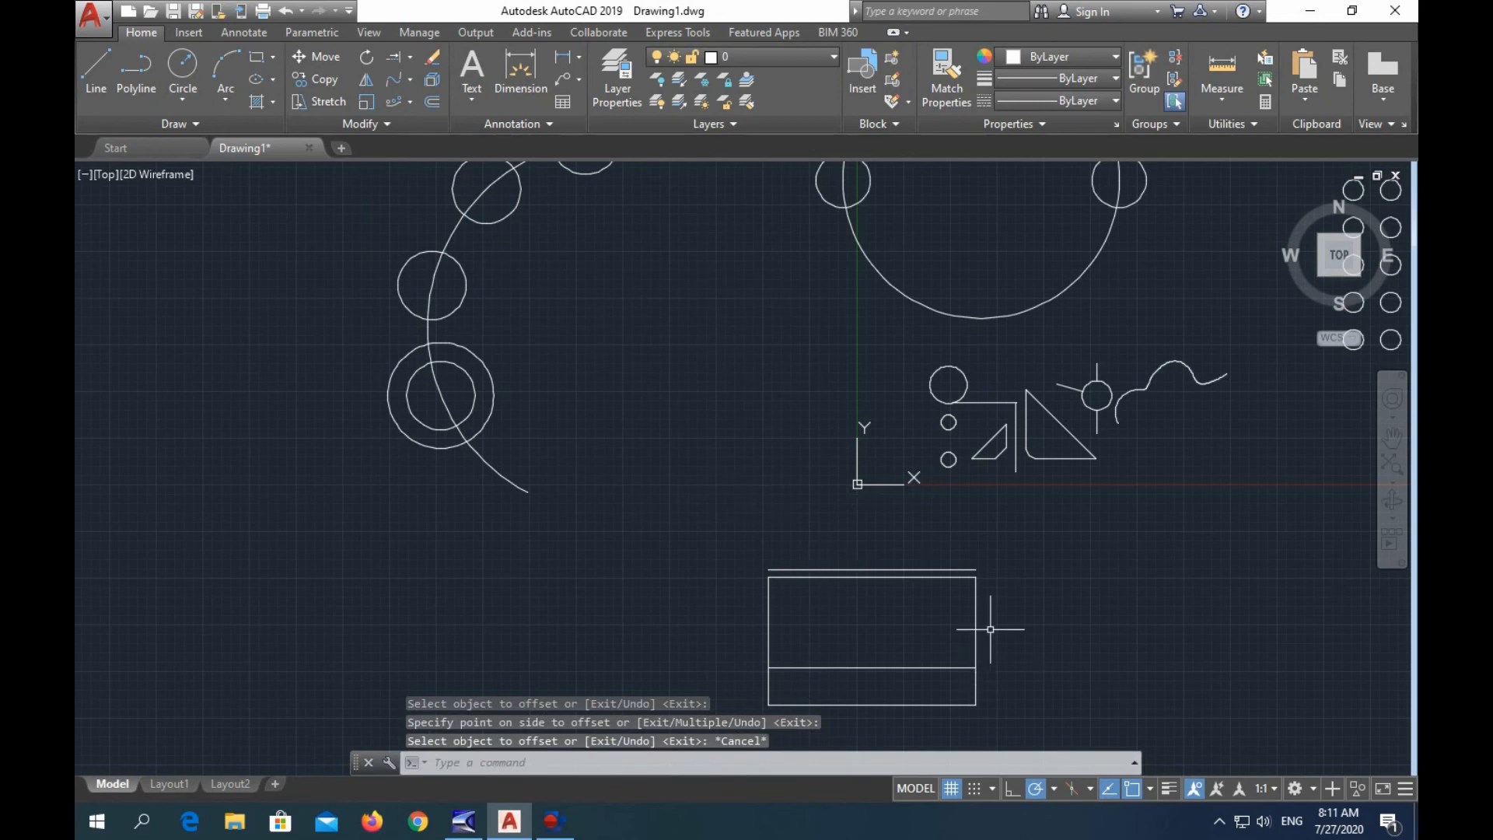
{"action": "scroll", "coordinate": [893, 490], "scroll_direction": "up", "scroll_amount": 6}
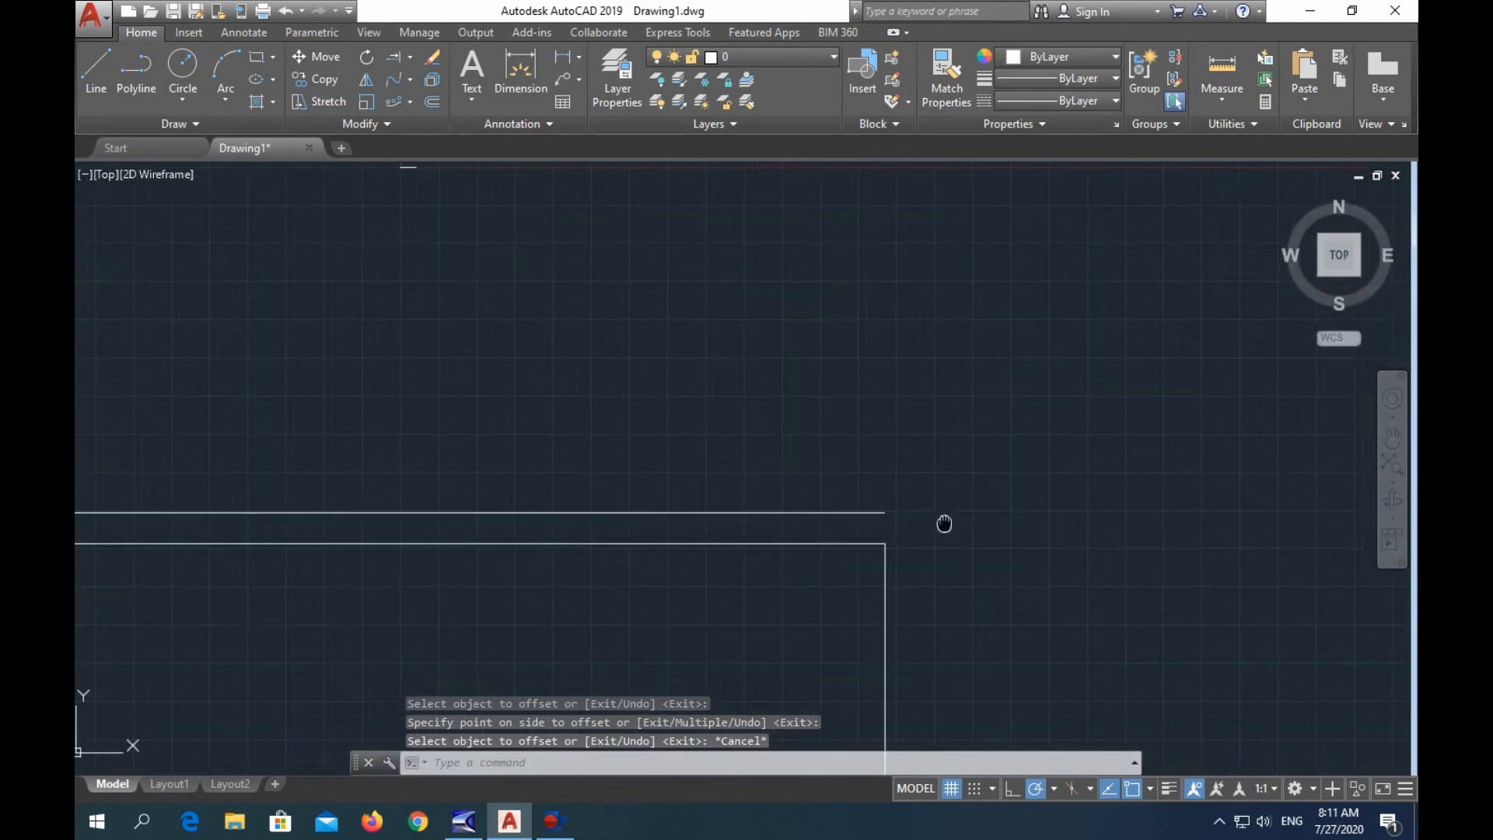
{"action": "scroll", "coordinate": [876, 413], "scroll_direction": "down", "scroll_amount": 2}
{"action": "scroll", "coordinate": [876, 413], "scroll_direction": "down", "scroll_amount": 4}
{"action": "middle_click_drag", "start_coordinate": [893, 416], "coordinate": [760, 441]}
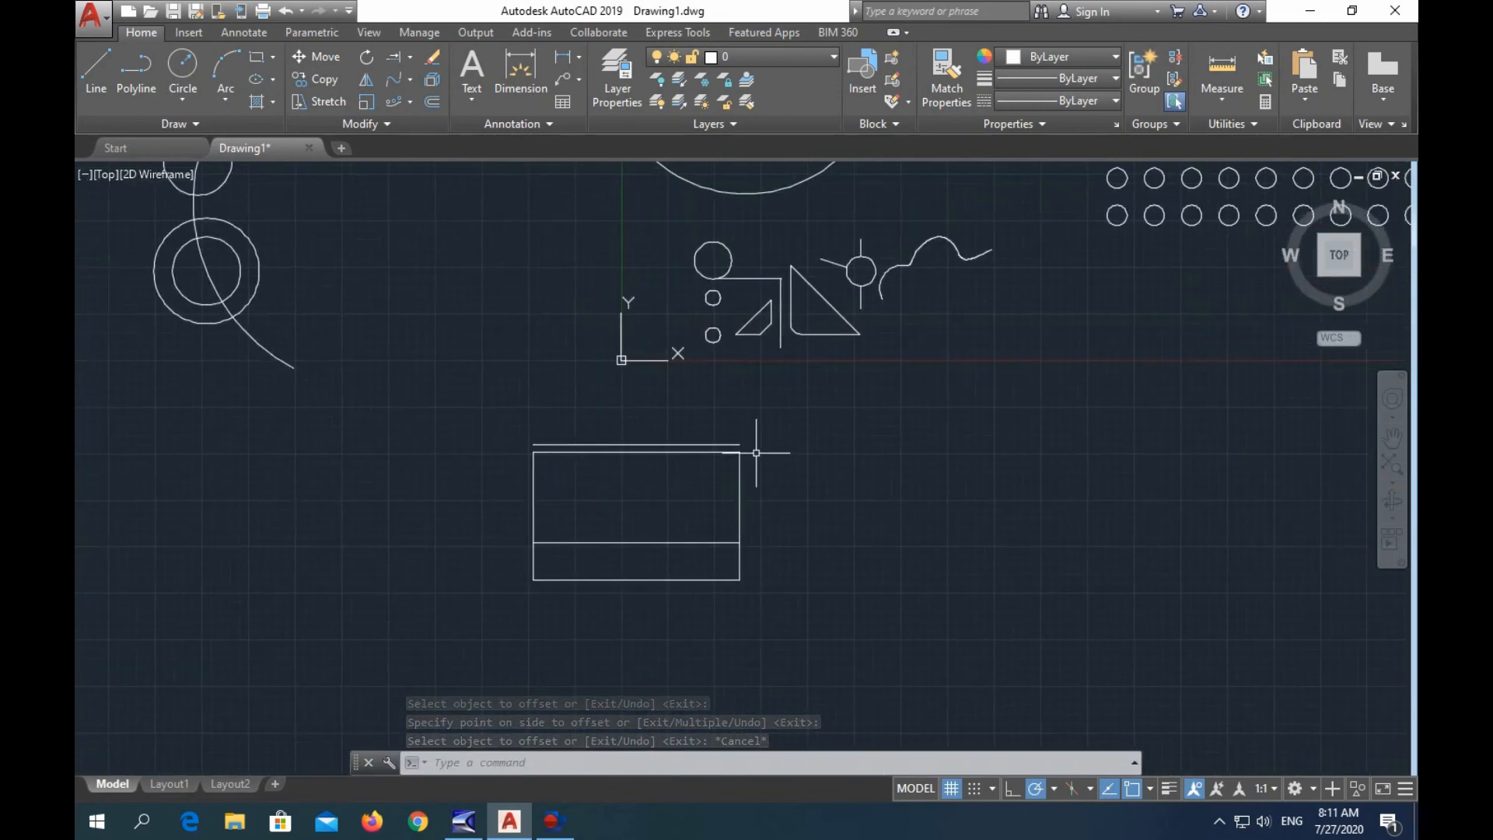
Lengthen the line above the rectangle at both ends using the Delta option with a length of 5.
{"action": "left_click", "coordinate": [377, 125]}
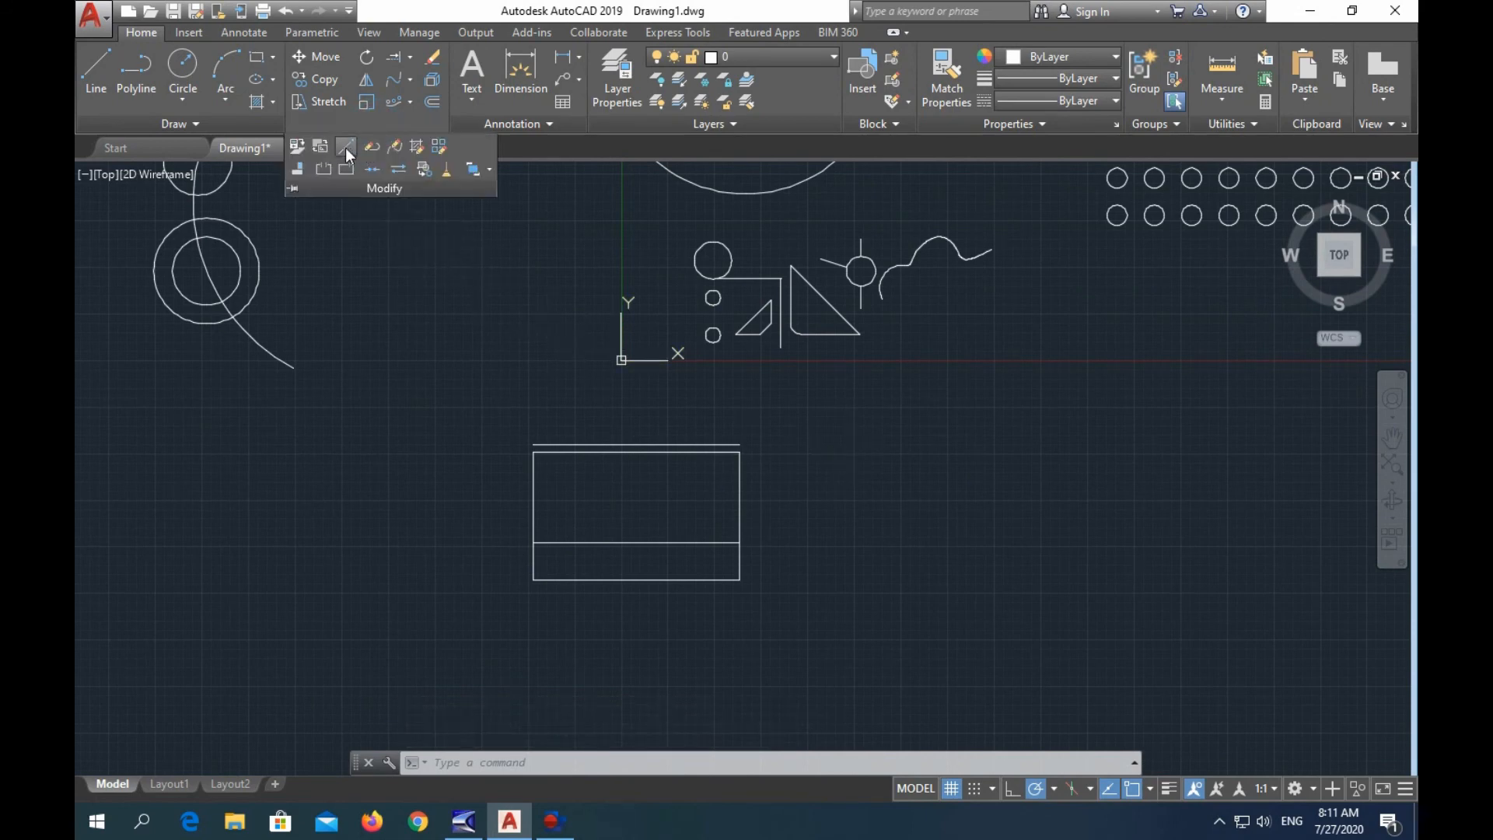
{"action": "left_click", "coordinate": [345, 148]}
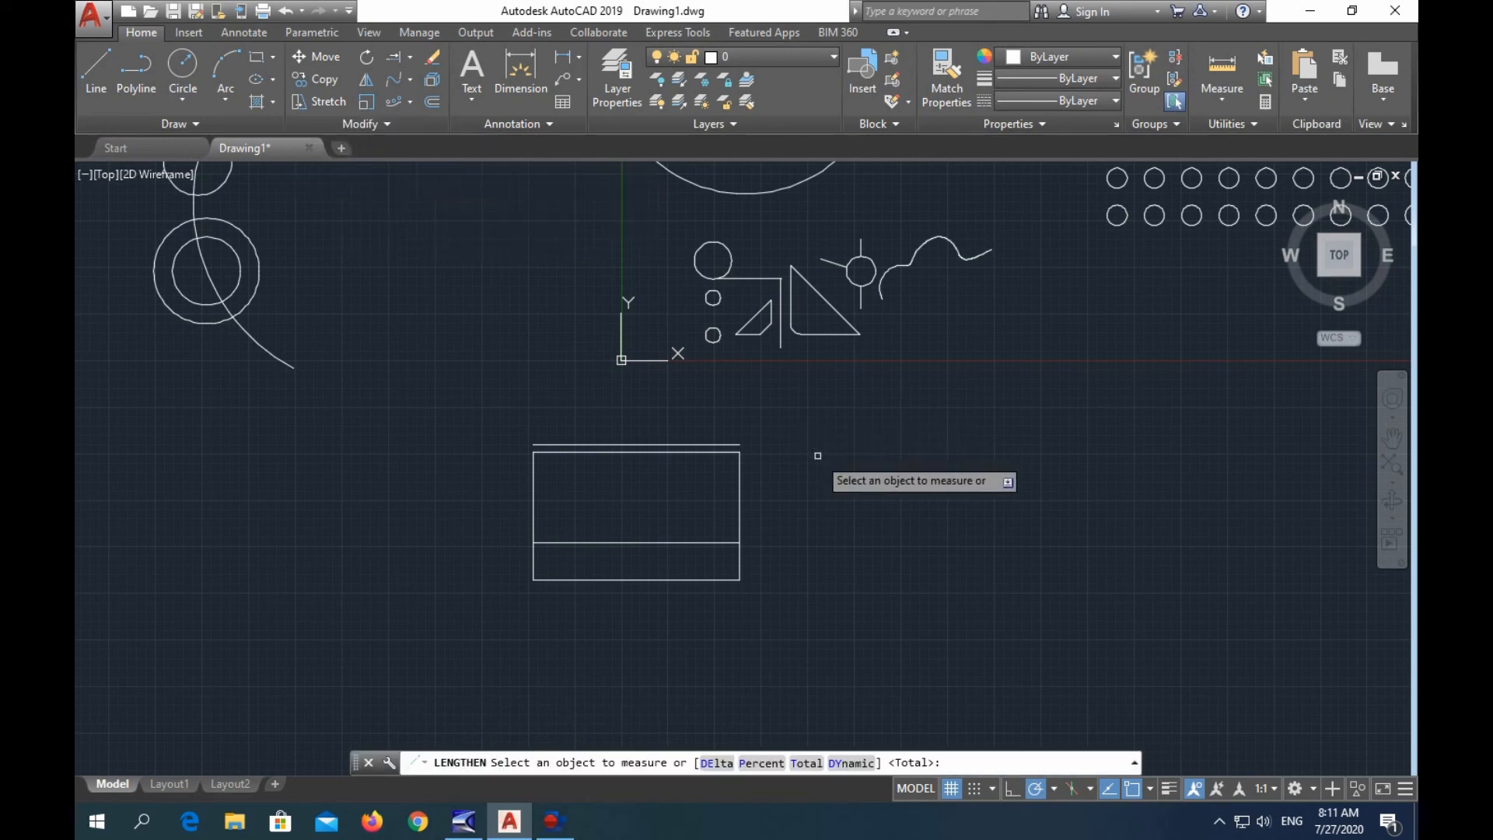
{"action": "left_click", "coordinate": [712, 762]}
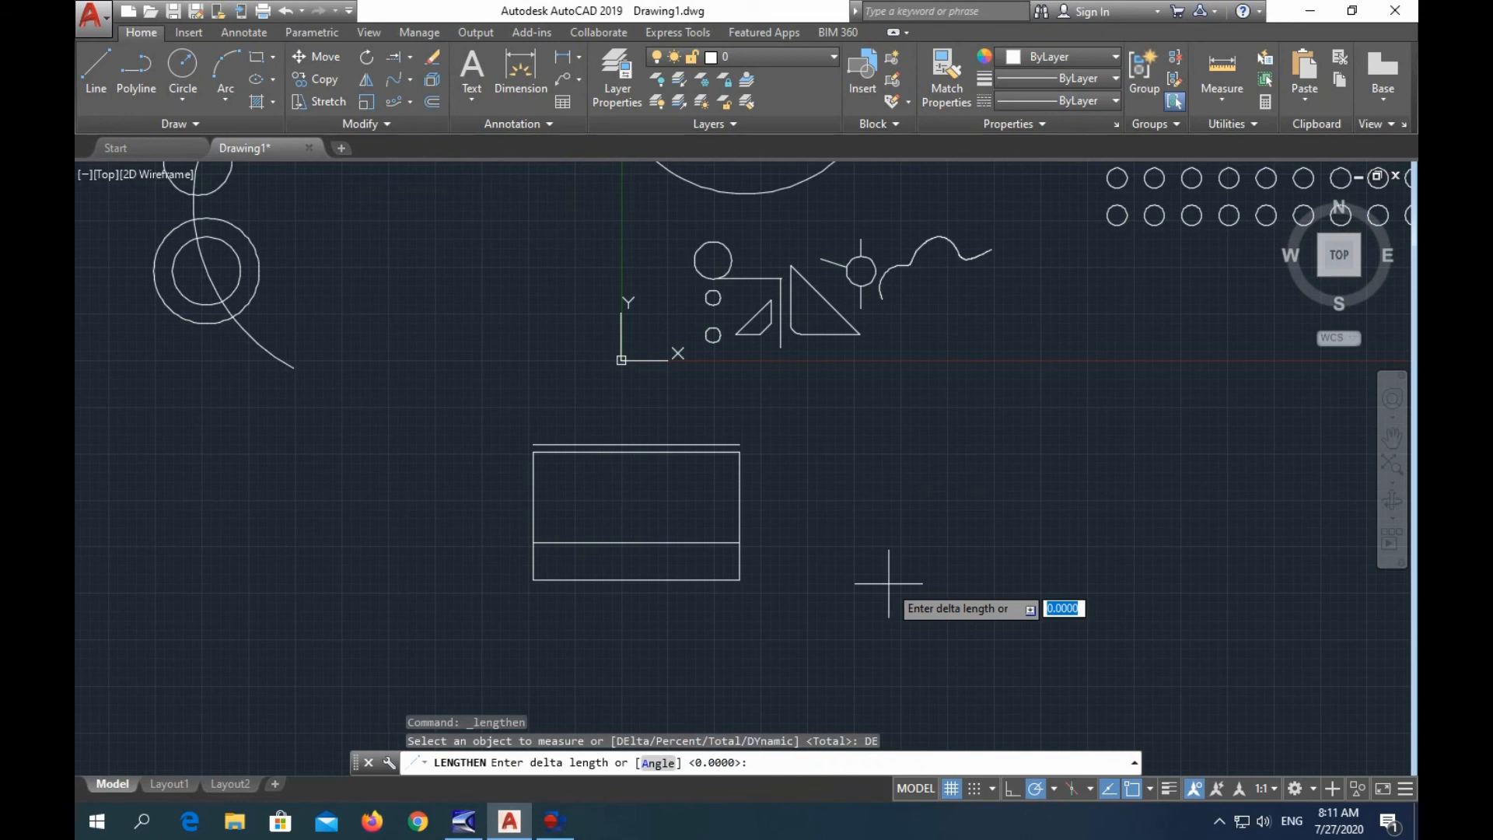
{"action": "key", "text": "Return"}
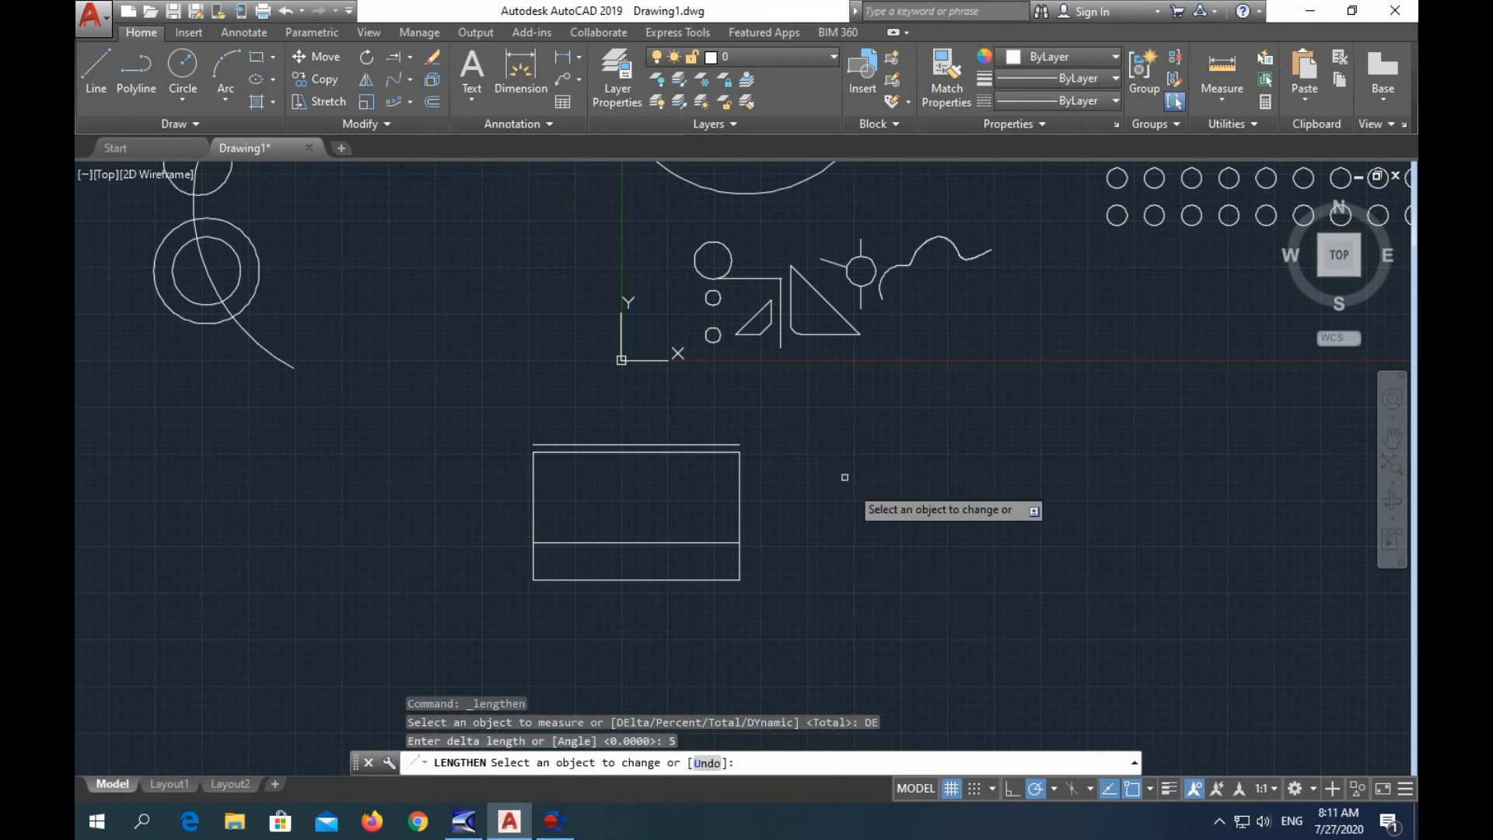
{"action": "left_click", "coordinate": [731, 444]}
{"action": "left_click", "coordinate": [732, 444]}
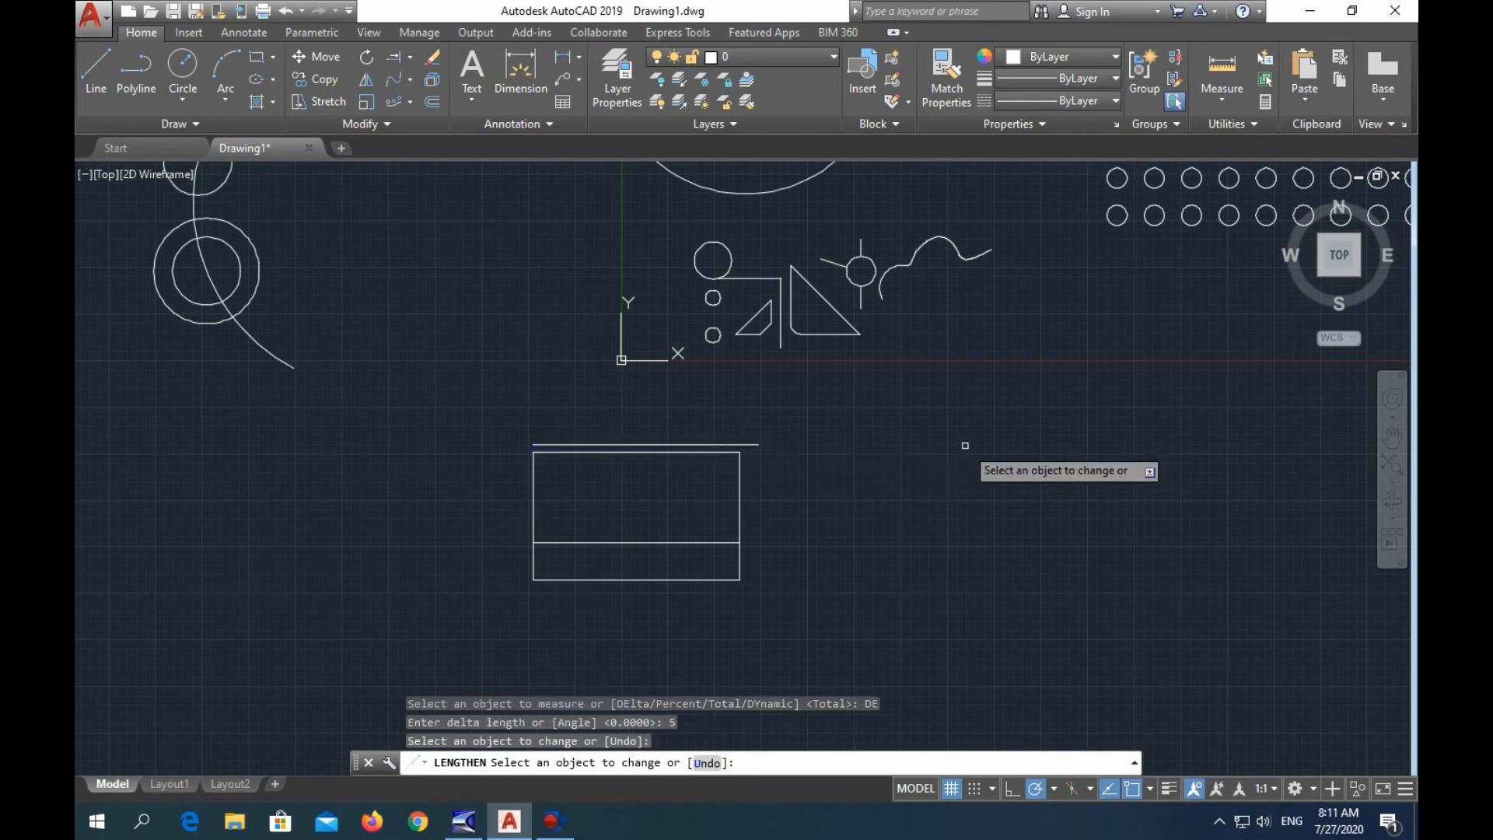
{"action": "left_click", "coordinate": [545, 444]}
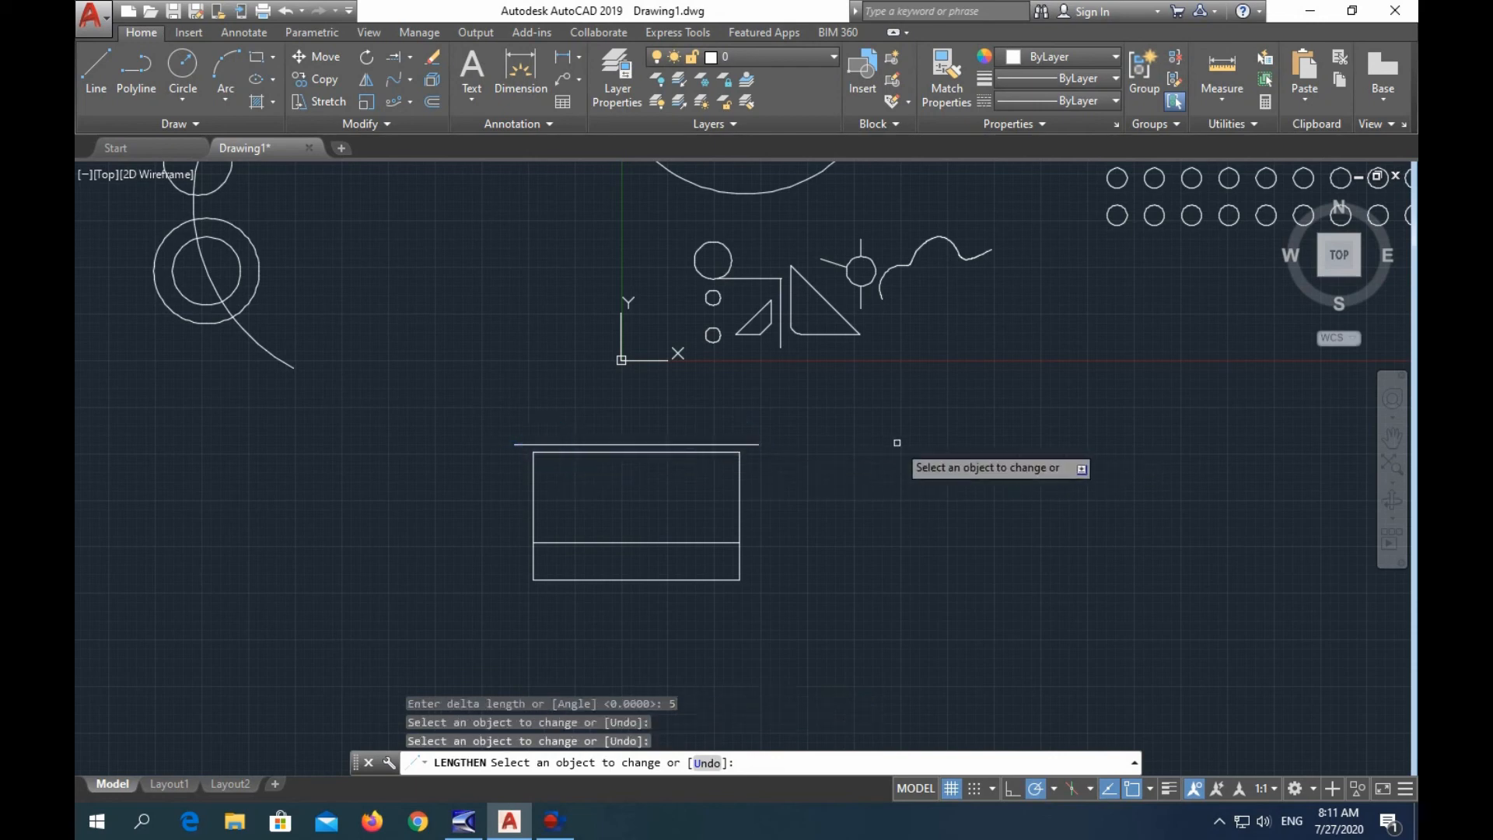
{"action": "key", "text": "Escape"}
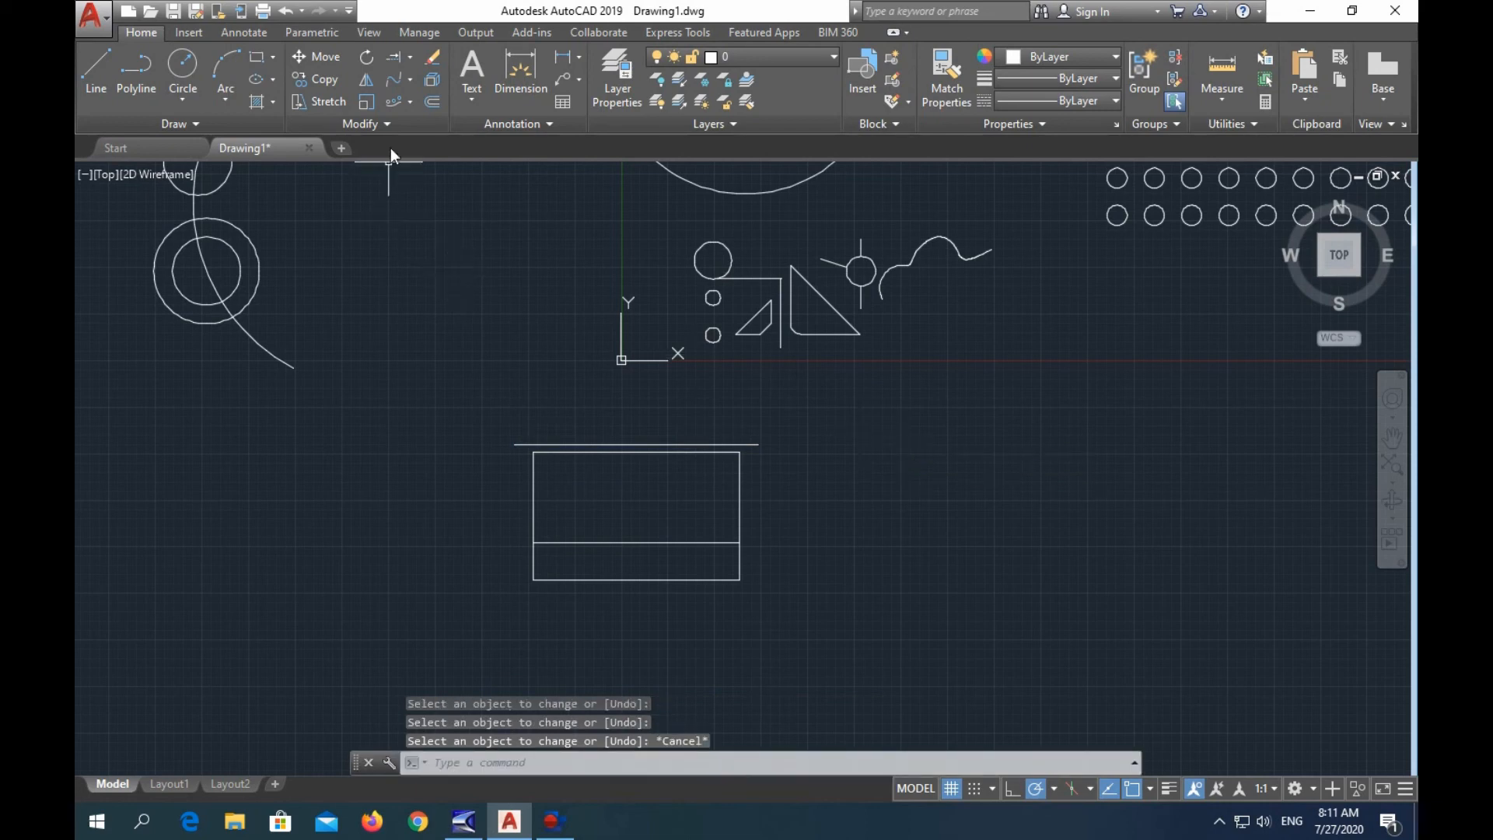
Break the lengthened line above the rectangle between two points to remove its middle portion.
{"action": "left_click", "coordinate": [387, 122]}
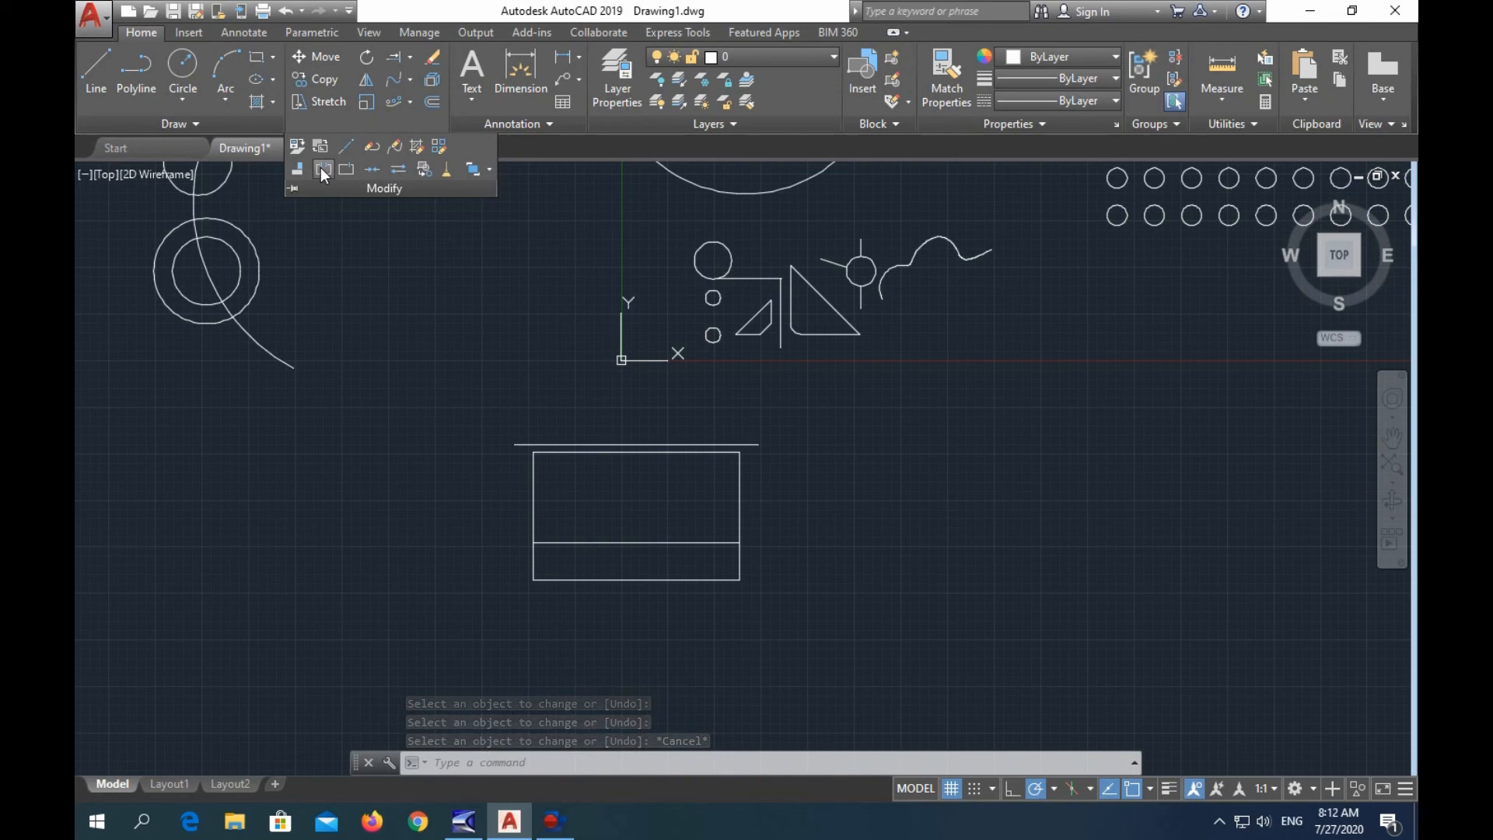
{"action": "key", "text": "Escape"}
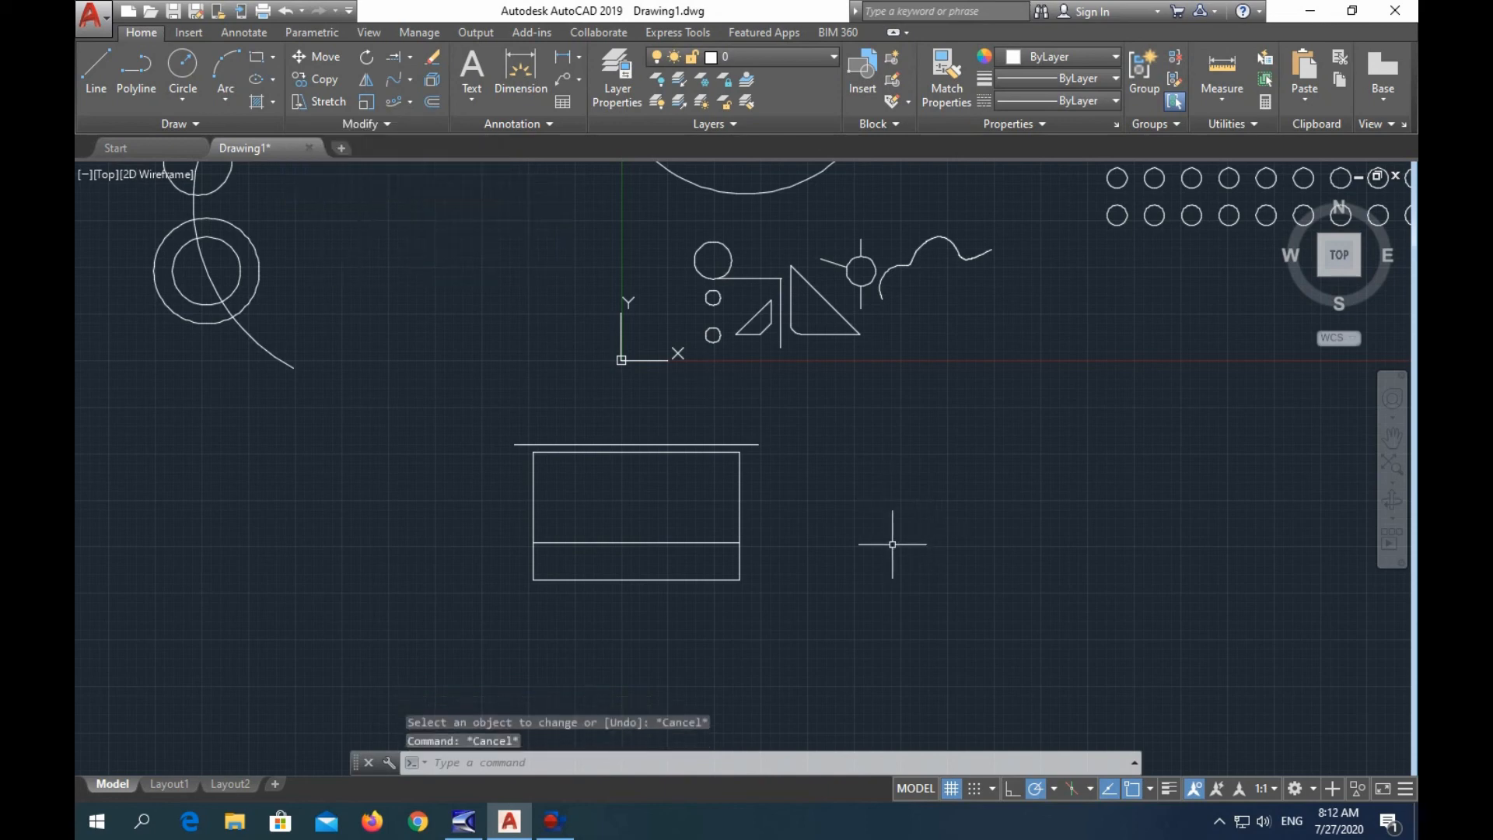
{"action": "left_click", "coordinate": [370, 124]}
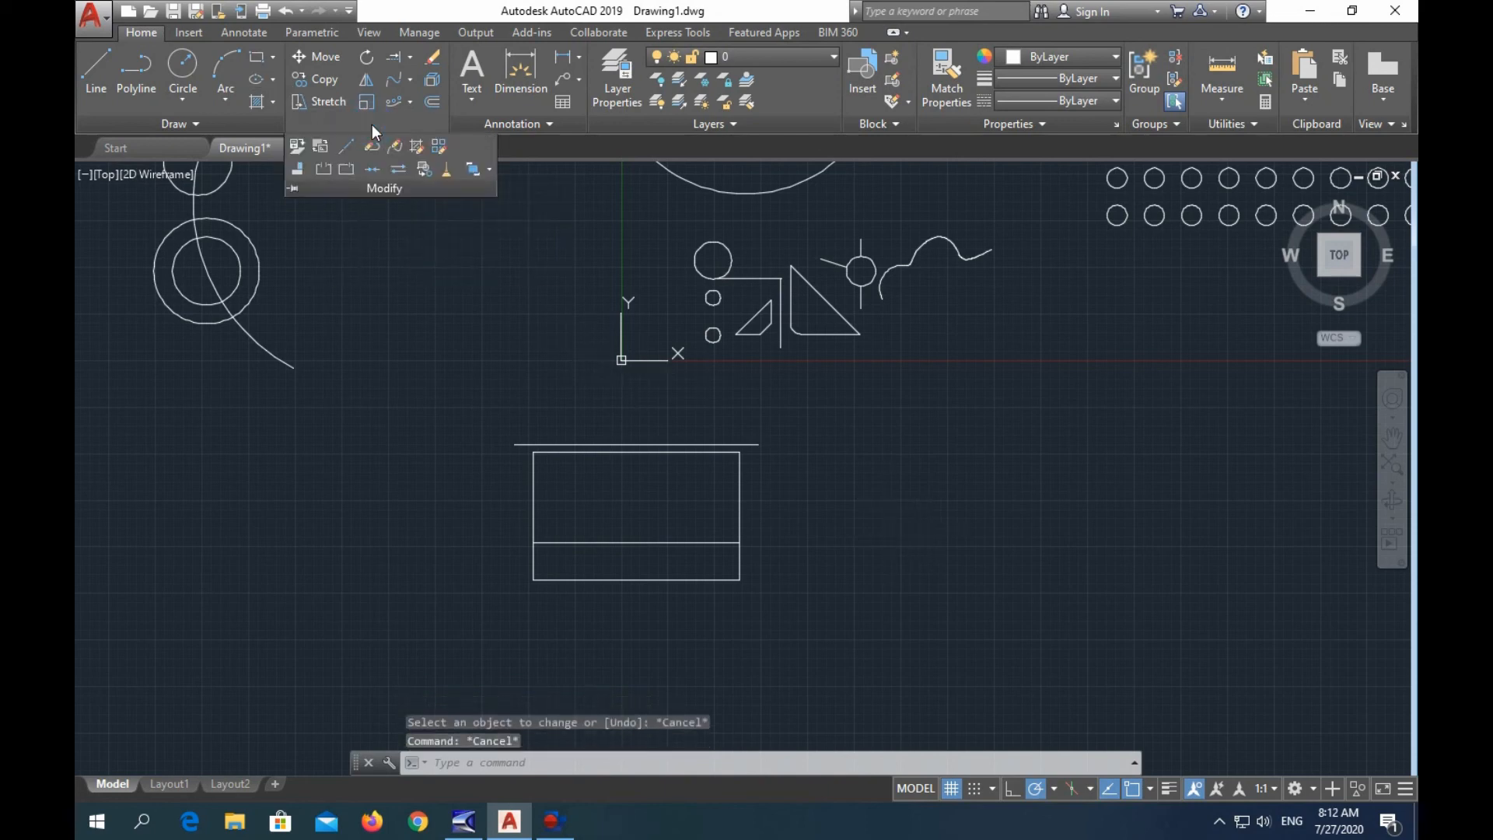
{"action": "left_click", "coordinate": [322, 168]}
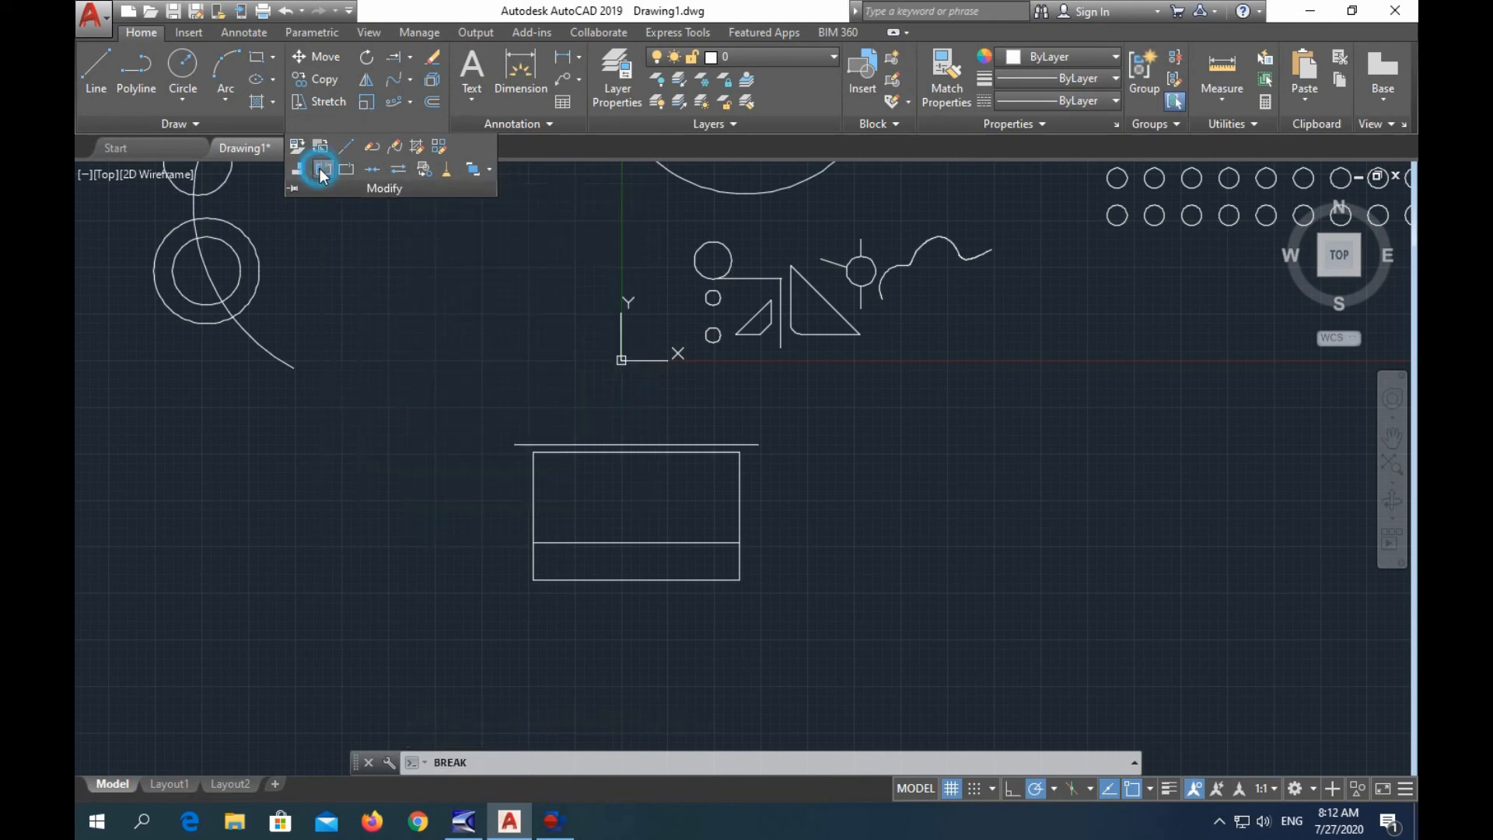
{"action": "left_click", "coordinate": [609, 443]}
{"action": "scroll", "coordinate": [628, 493], "scroll_direction": "up", "scroll_amount": 4}
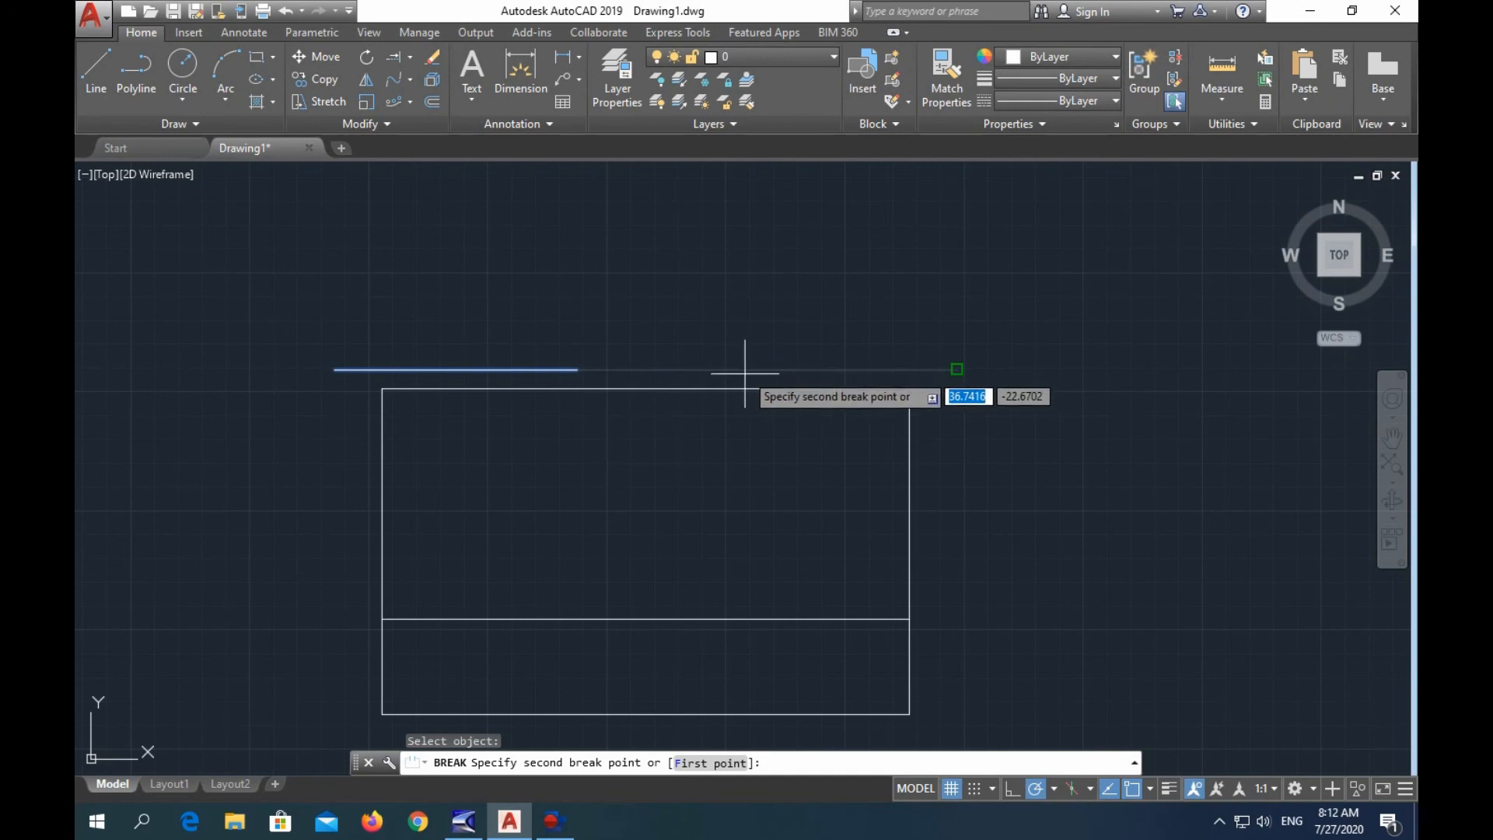
{"action": "left_click", "coordinate": [740, 439]}
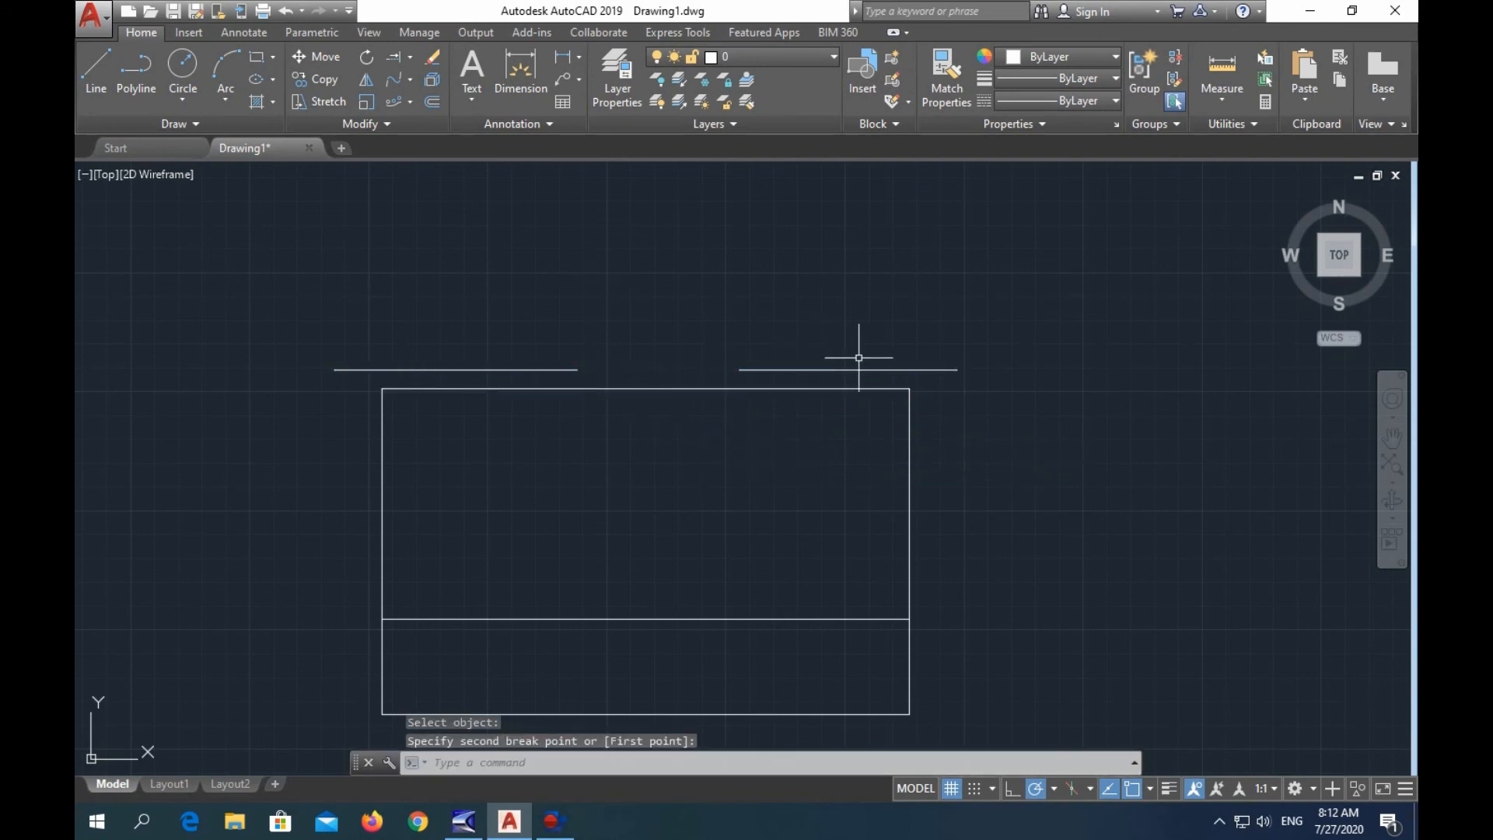
Split the left line segment above the rectangle near its middle with Break at Point and check both pieces by selecting each one.
{"action": "left_click", "coordinate": [349, 126]}
{"action": "left_click", "coordinate": [349, 174]}
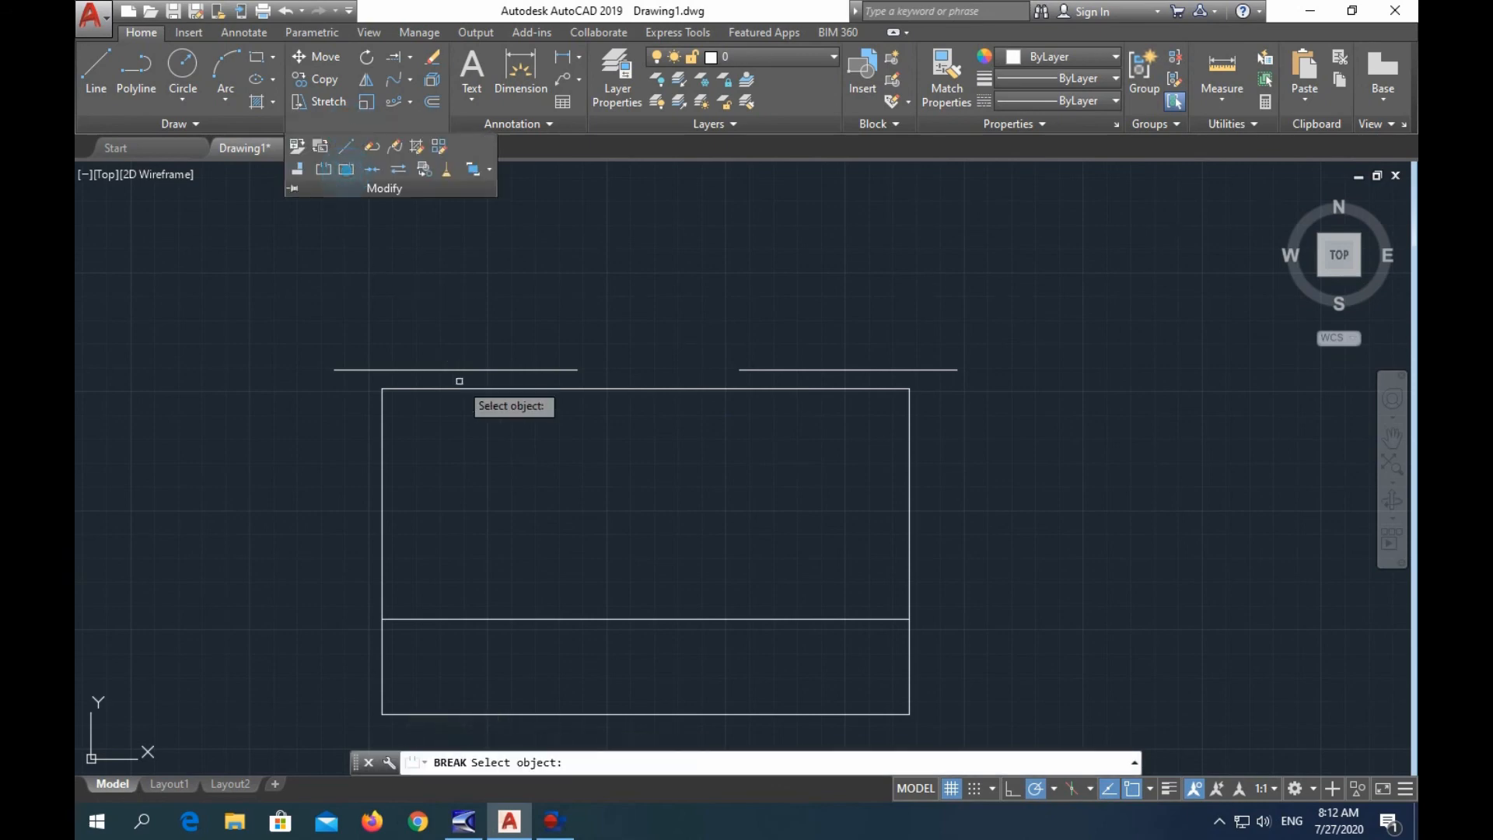
{"action": "left_click", "coordinate": [461, 367]}
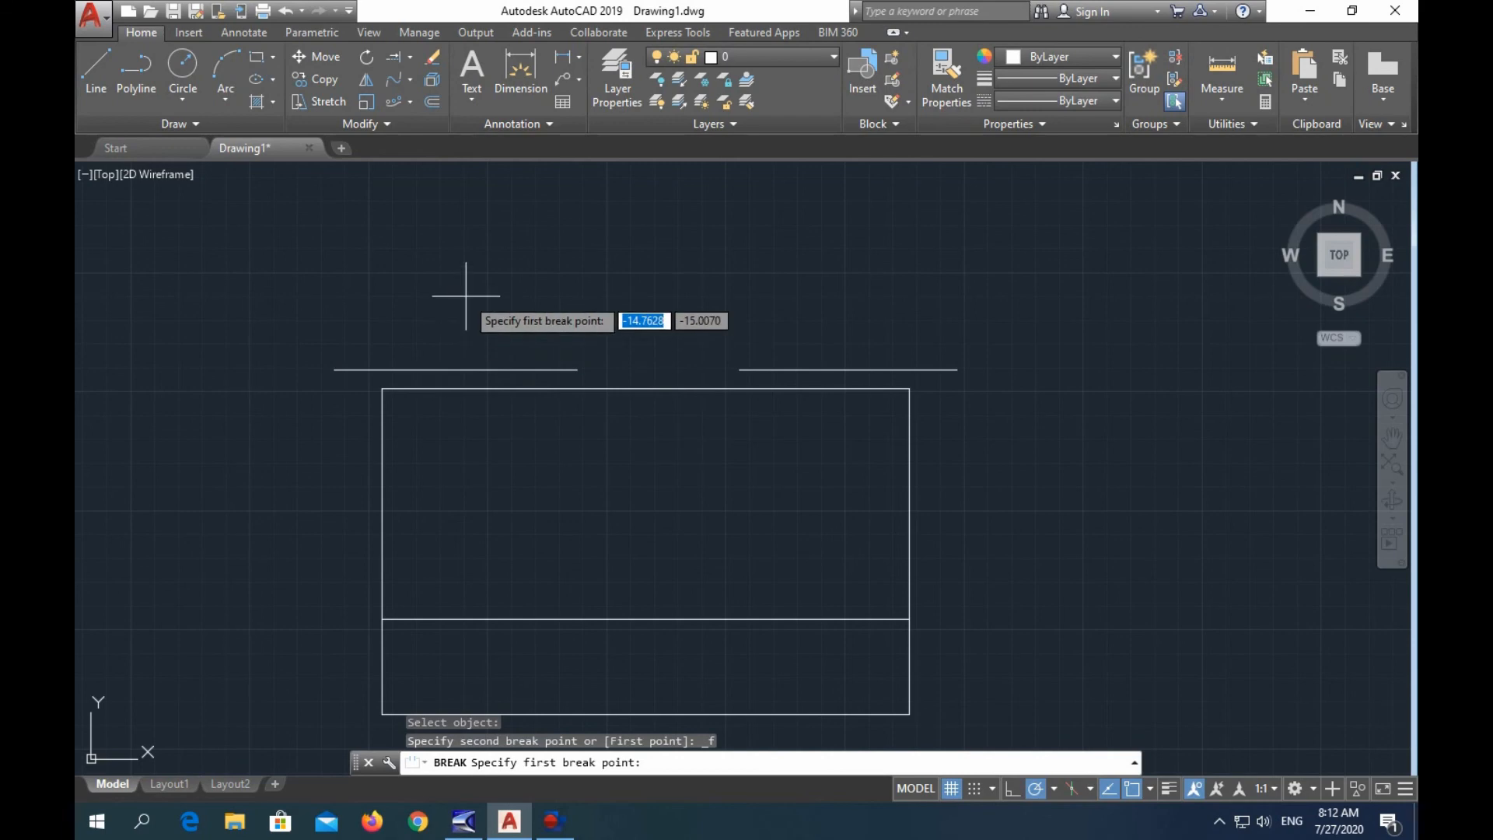
{"action": "left_click", "coordinate": [442, 352]}
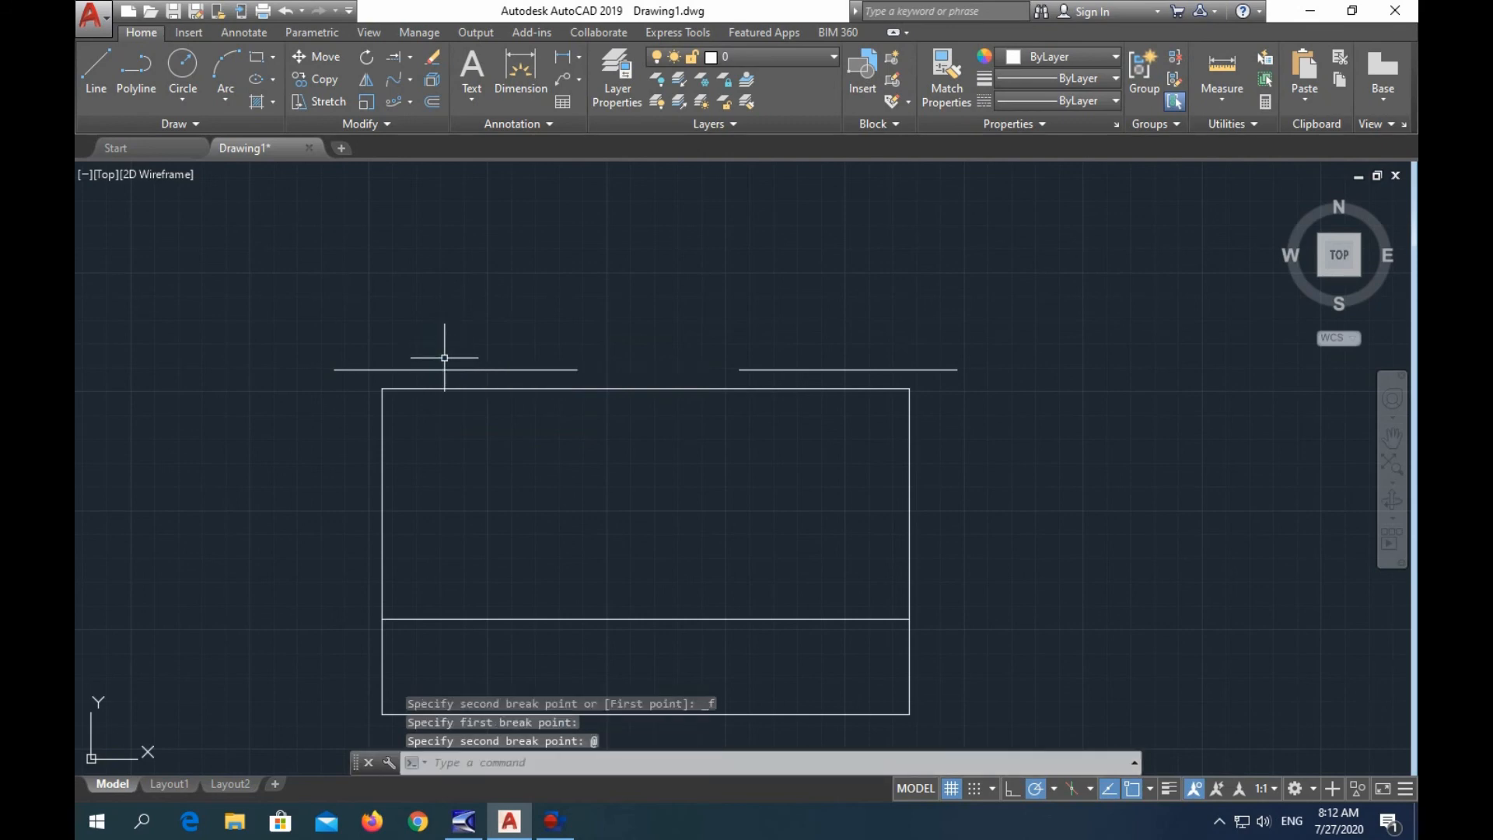
{"action": "left_click", "coordinate": [468, 370]}
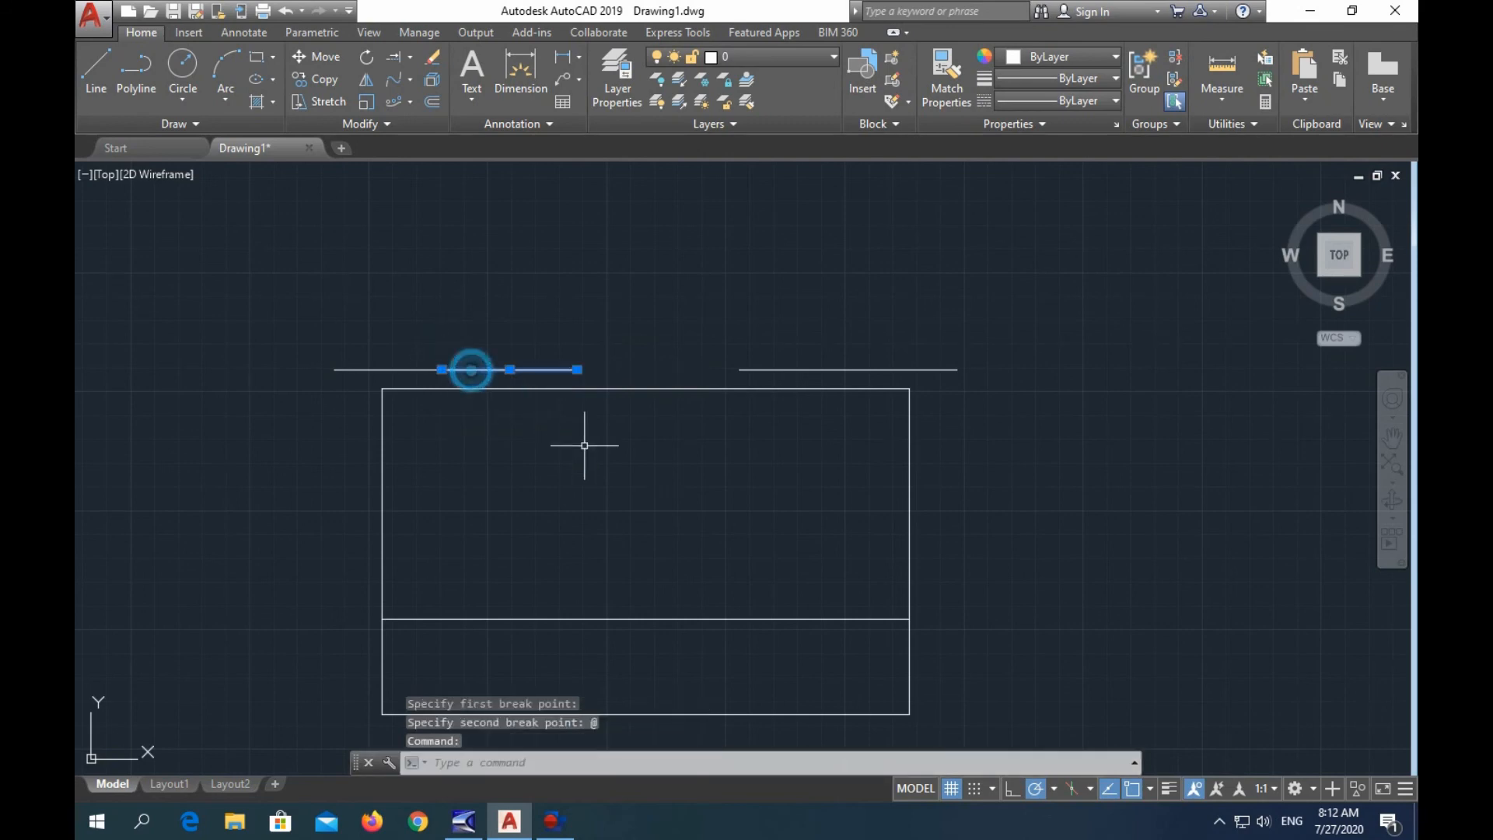
{"action": "key", "text": "Escape"}
{"action": "left_click", "coordinate": [393, 369]}
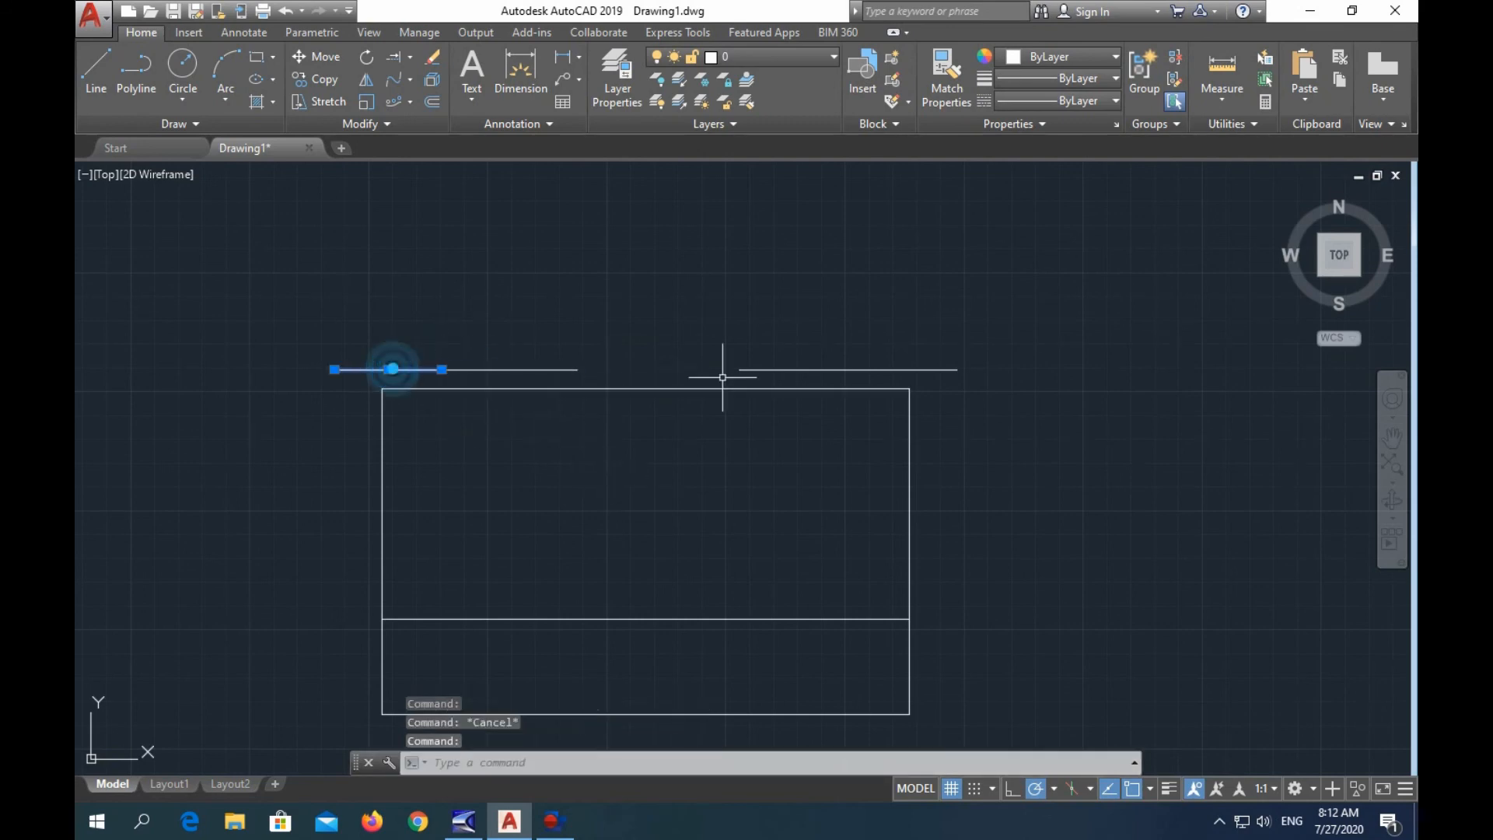
{"action": "key", "text": "Escape"}
Join the left arc of the wavy shape, the short blend curve and the adjacent middle arc into one object.
{"action": "left_click", "coordinate": [383, 123]}
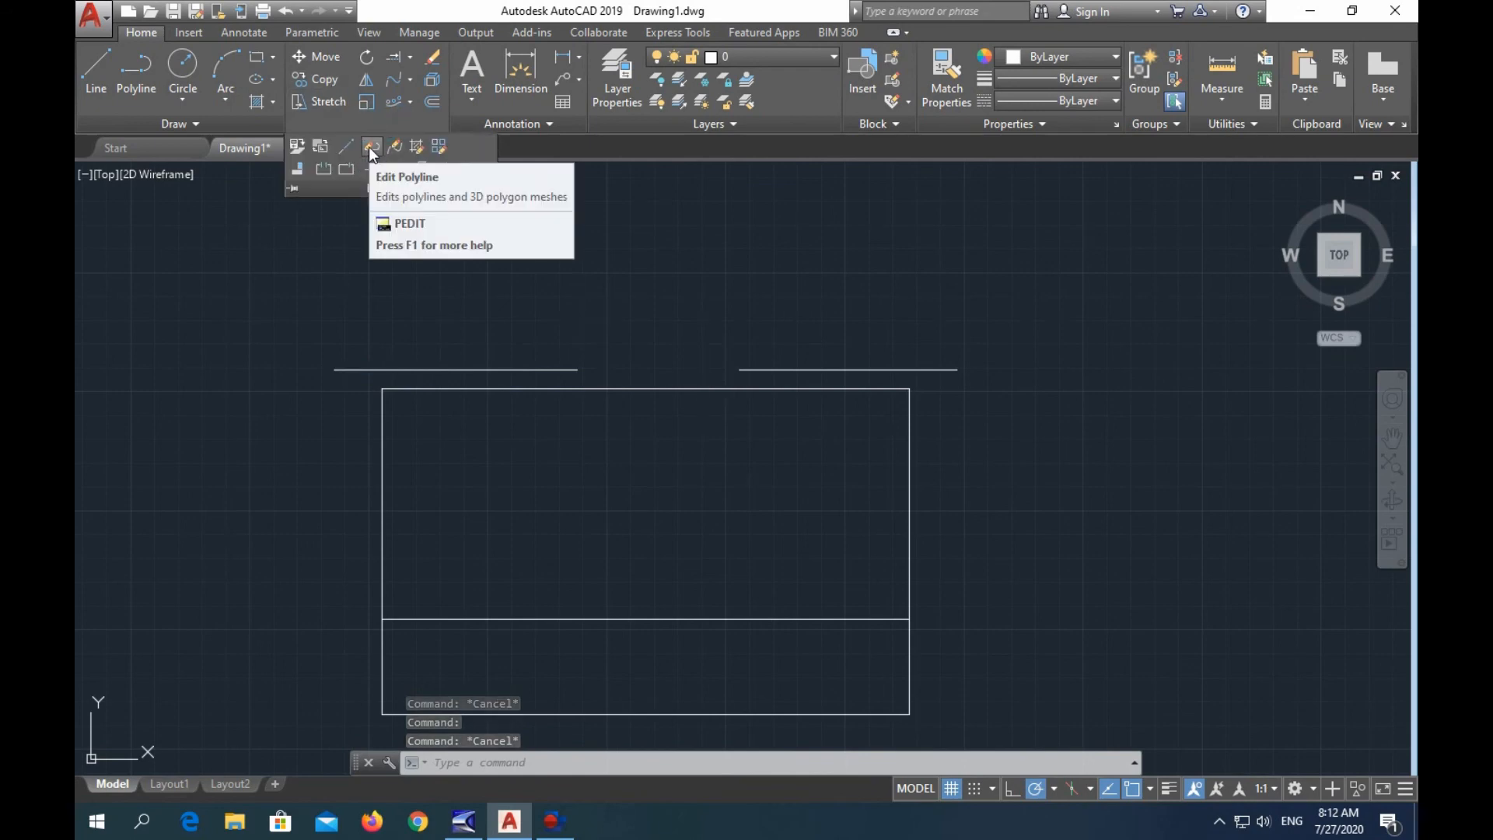
{"action": "scroll", "coordinate": [708, 438], "scroll_direction": "down", "scroll_amount": 4}
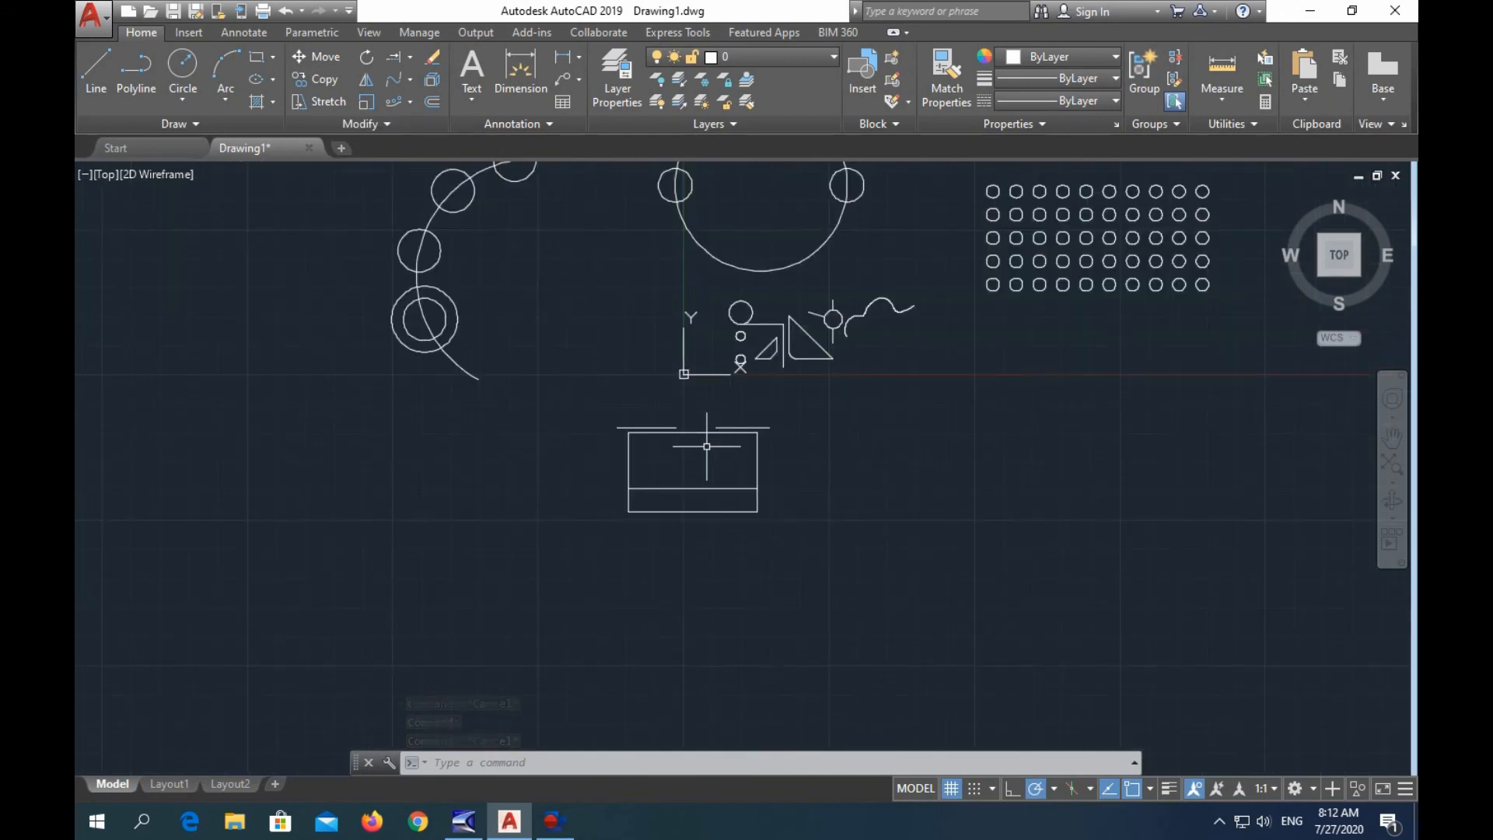
{"action": "scroll", "coordinate": [902, 395], "scroll_direction": "up", "scroll_amount": 4}
{"action": "scroll", "coordinate": [894, 394], "scroll_direction": "down", "scroll_amount": 4}
{"action": "middle_click_drag", "start_coordinate": [876, 393], "coordinate": [560, 506]}
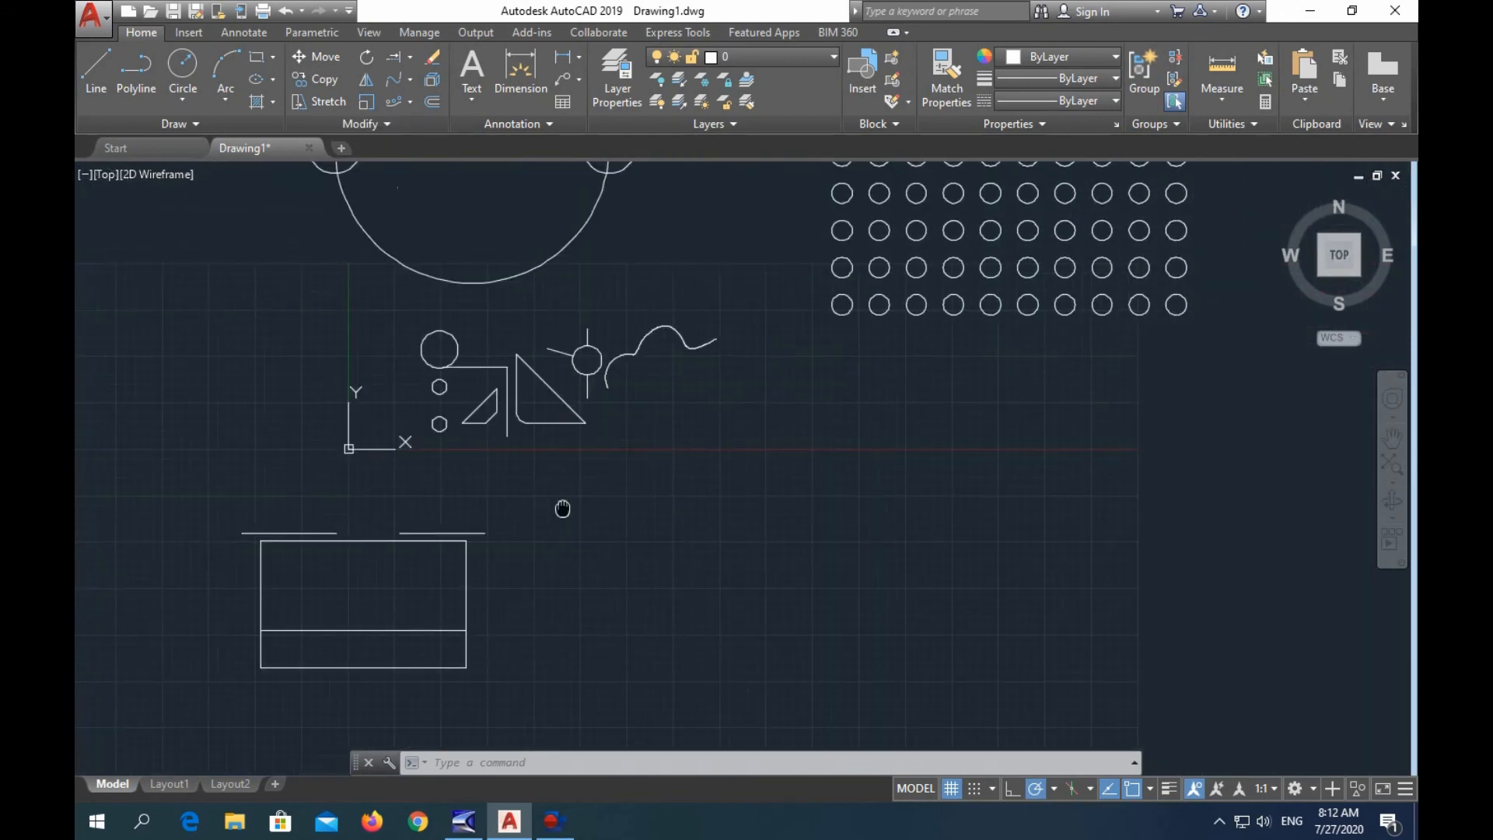
{"action": "key", "text": "Escape"}
{"action": "key", "text": "Escape"}
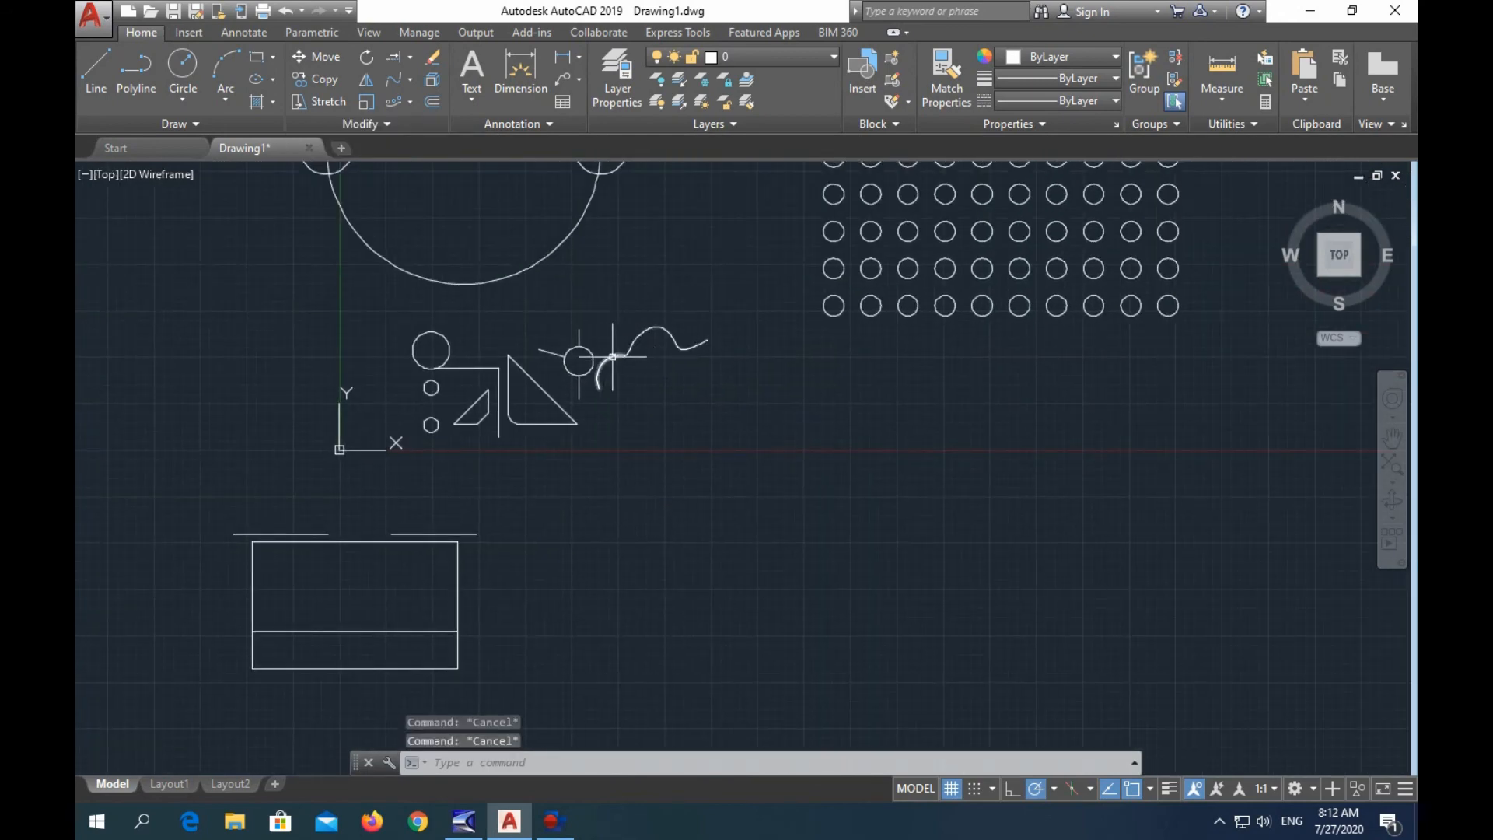
{"action": "left_click", "coordinate": [372, 125]}
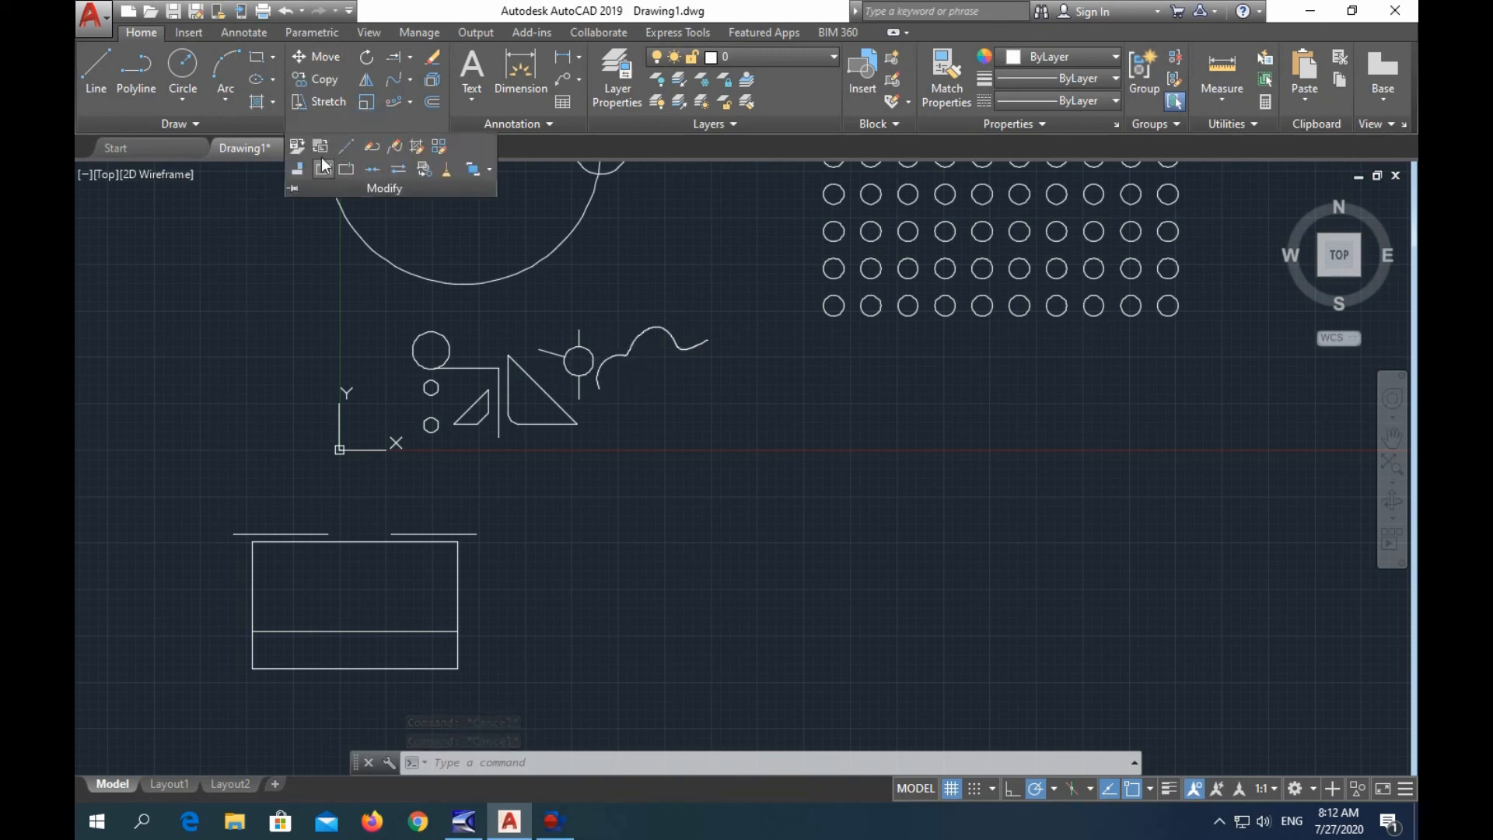
{"action": "left_click", "coordinate": [373, 170]}
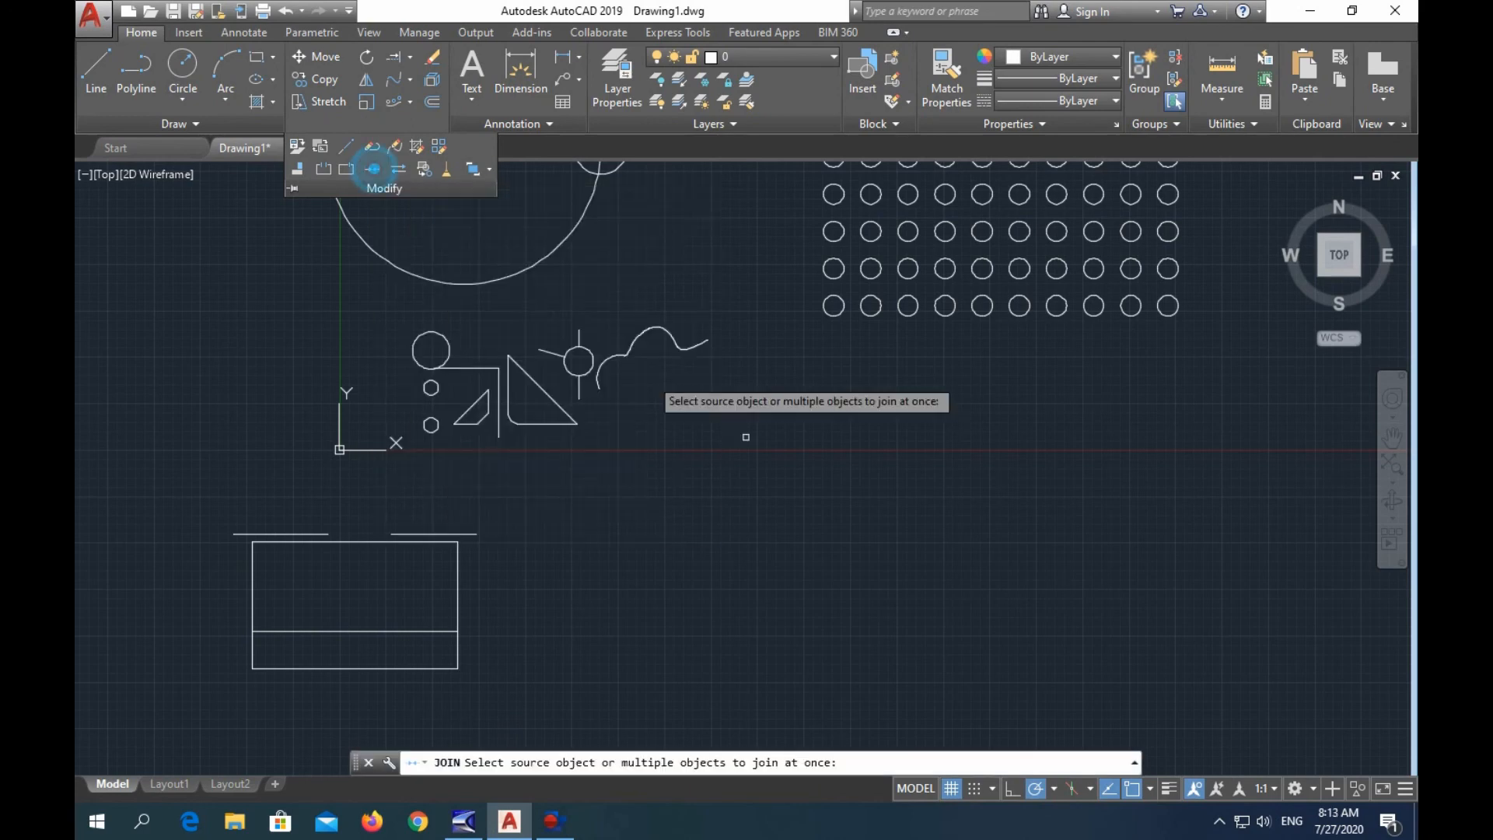
{"action": "left_click", "coordinate": [613, 359]}
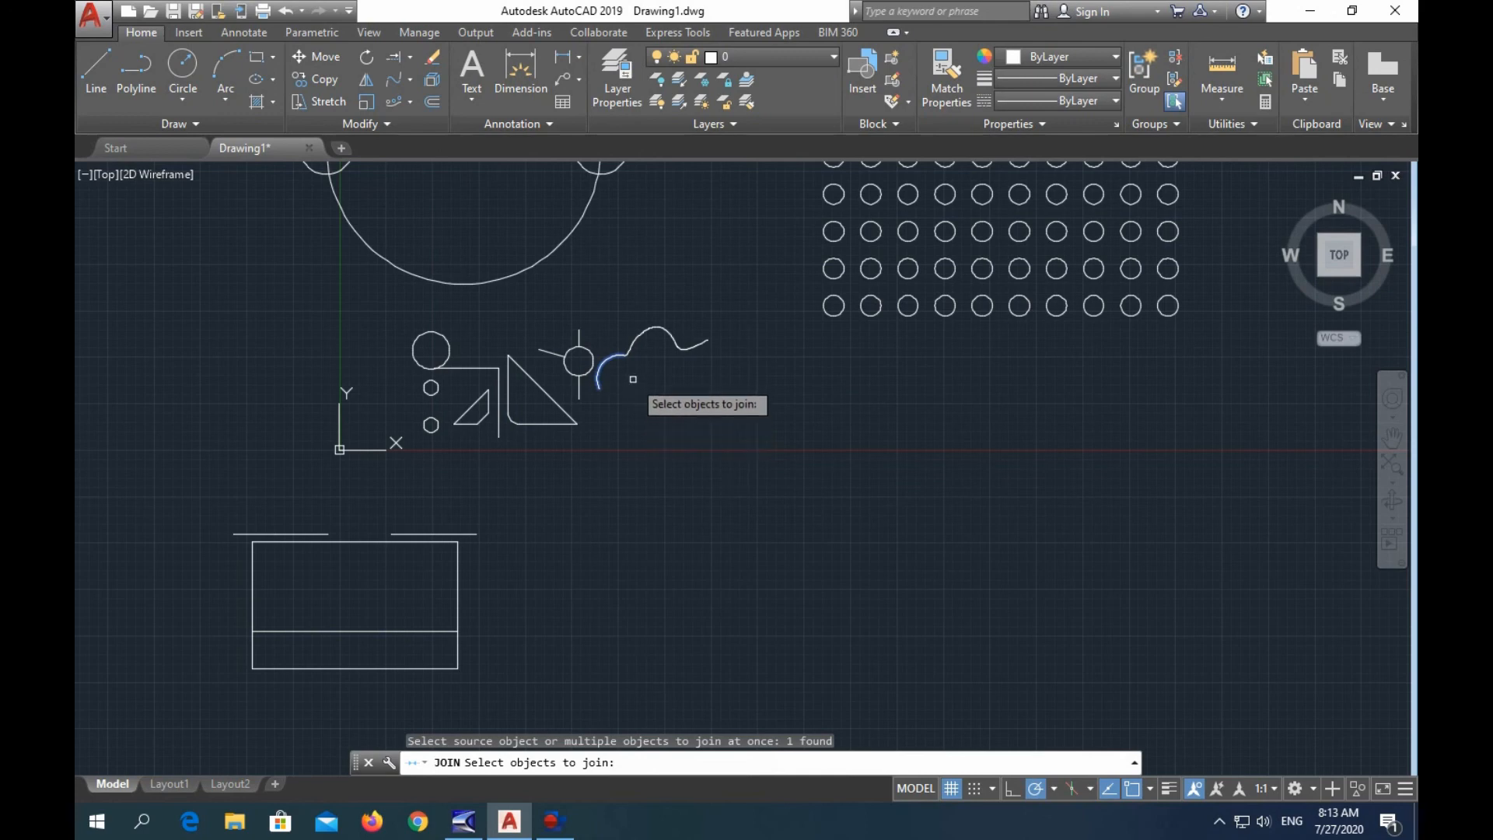
{"action": "left_click", "coordinate": [630, 349]}
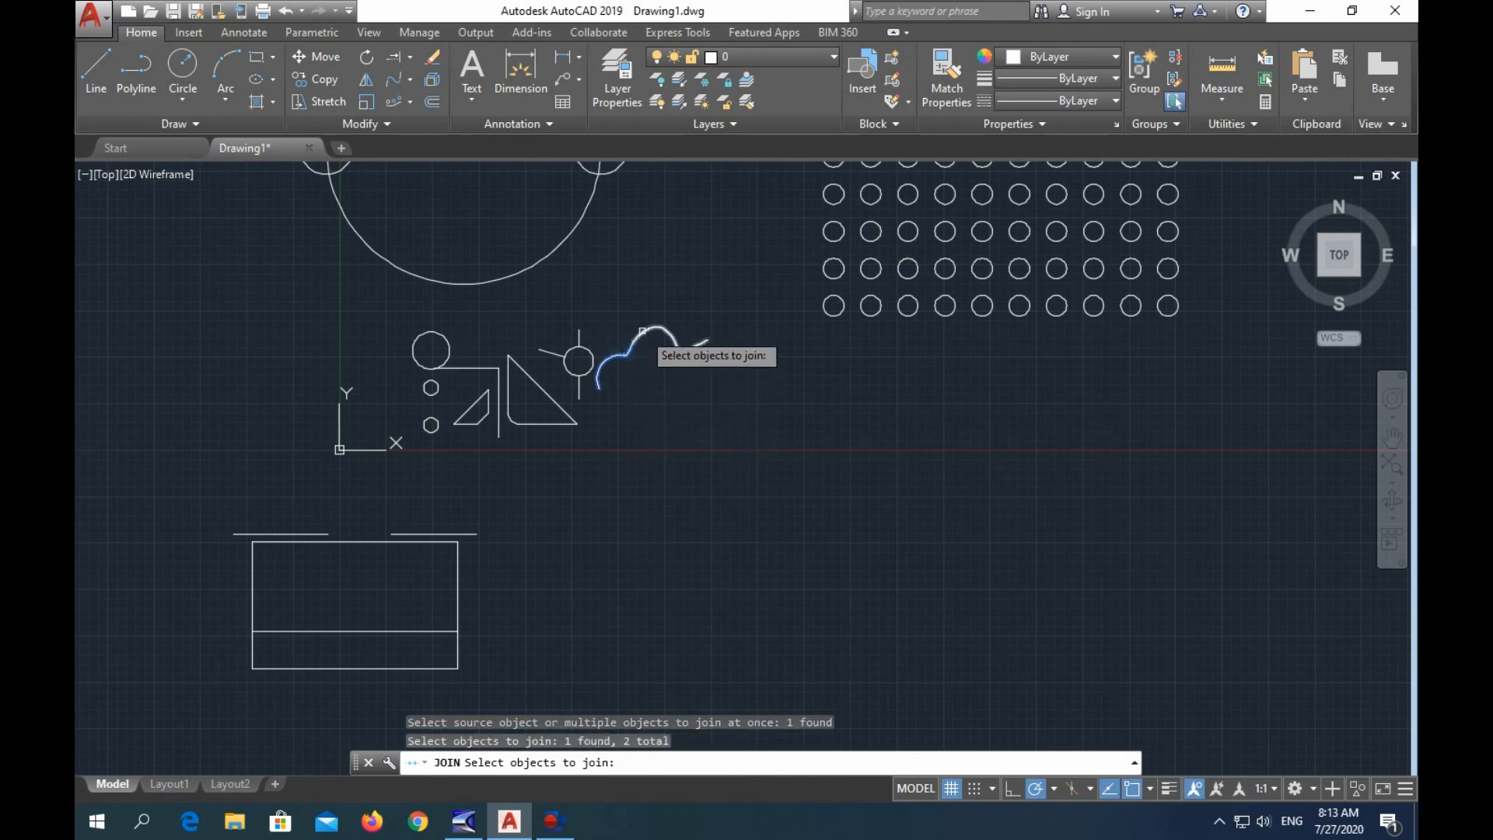
{"action": "left_click", "coordinate": [642, 338]}
{"action": "key", "text": "Return"}
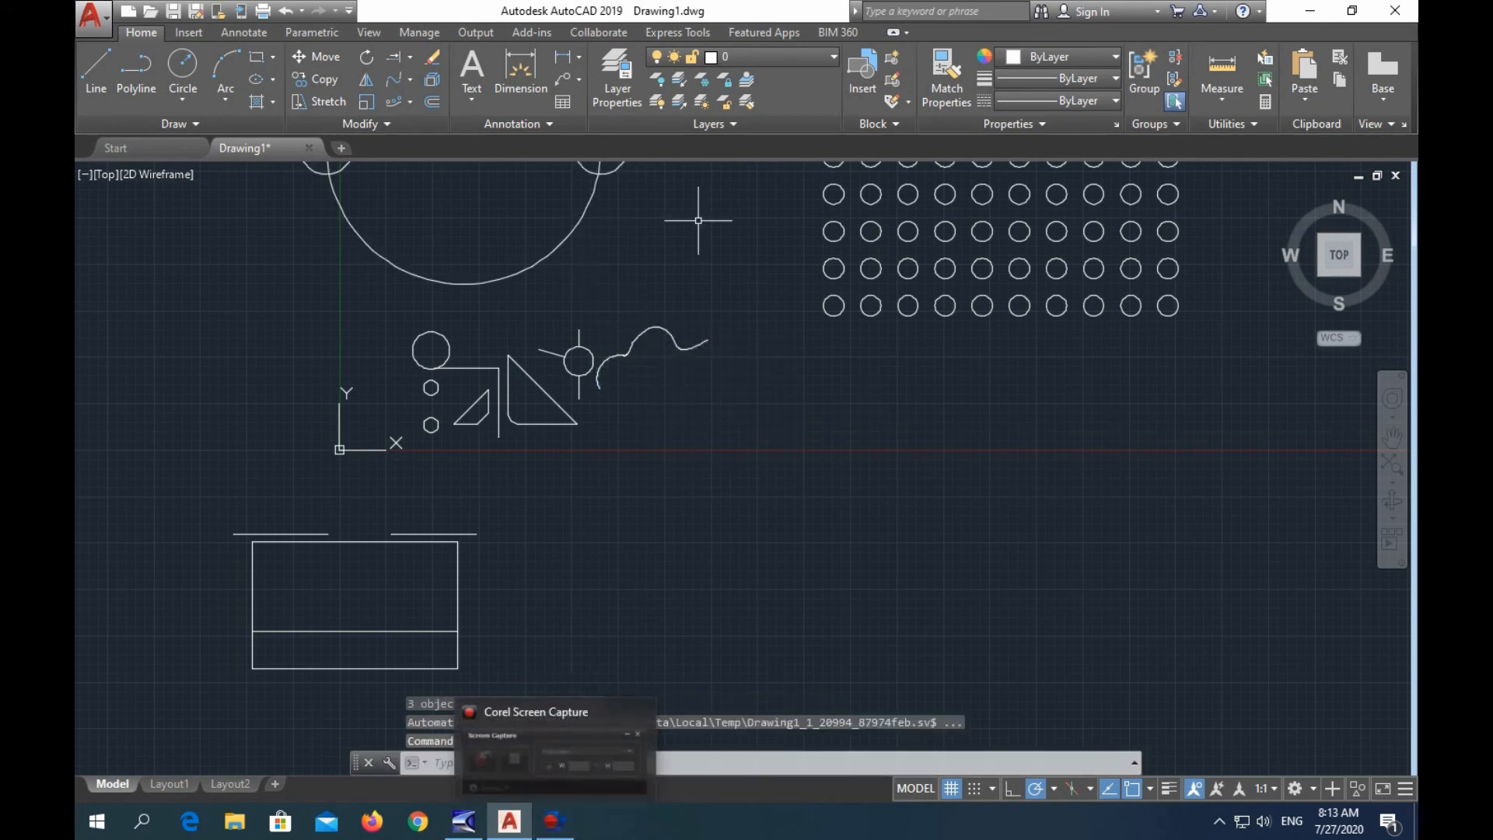
Switch to Cool Edit Pro and stop the running audio recording.
{"action": "left_click", "coordinate": [385, 124]}
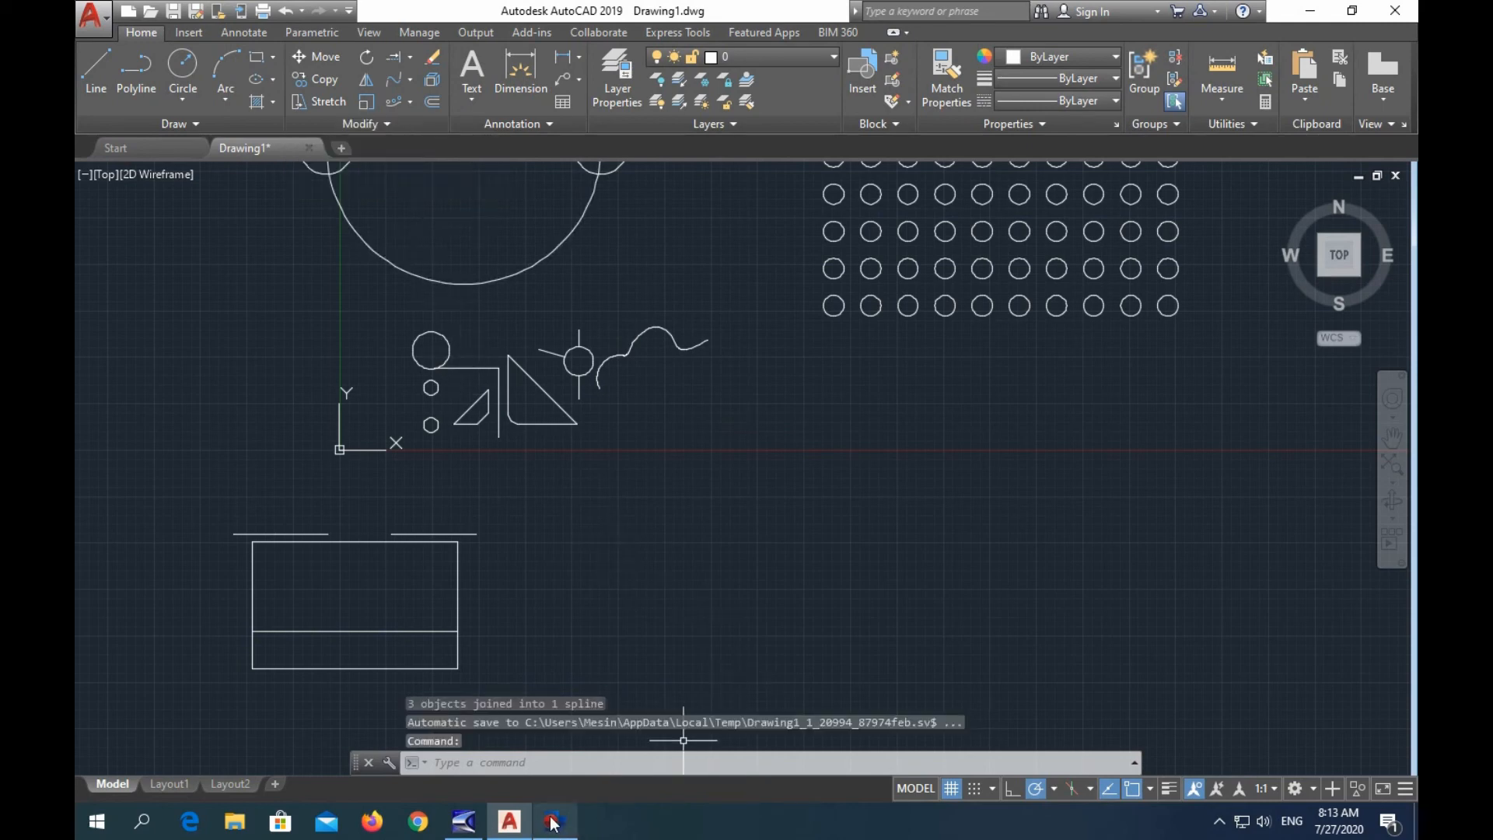
{"action": "mouse_move", "coordinate": [552, 823]}
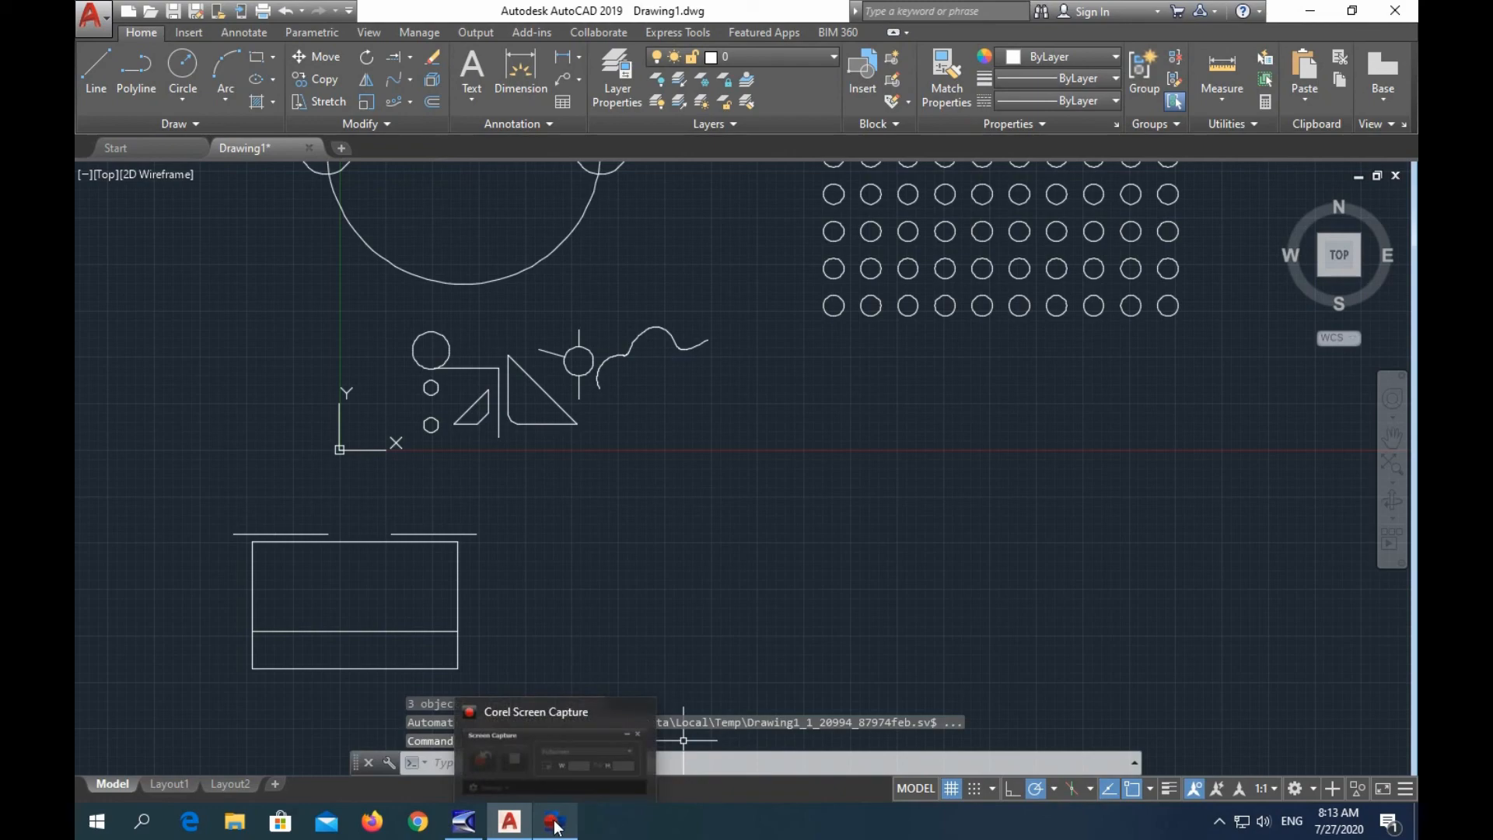
{"action": "left_click", "coordinate": [463, 821]}
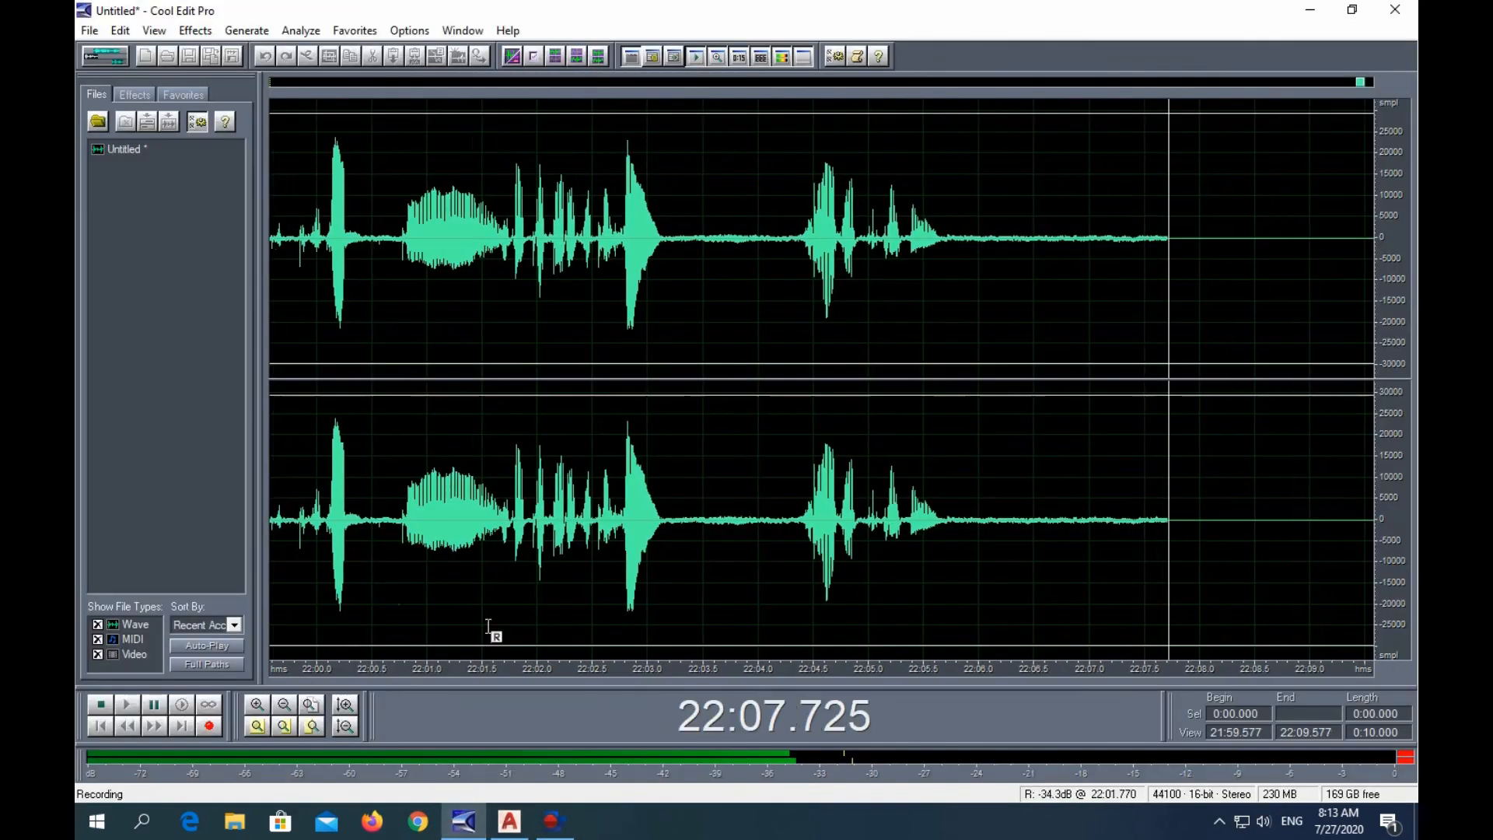
{"action": "left_click", "coordinate": [103, 704]}
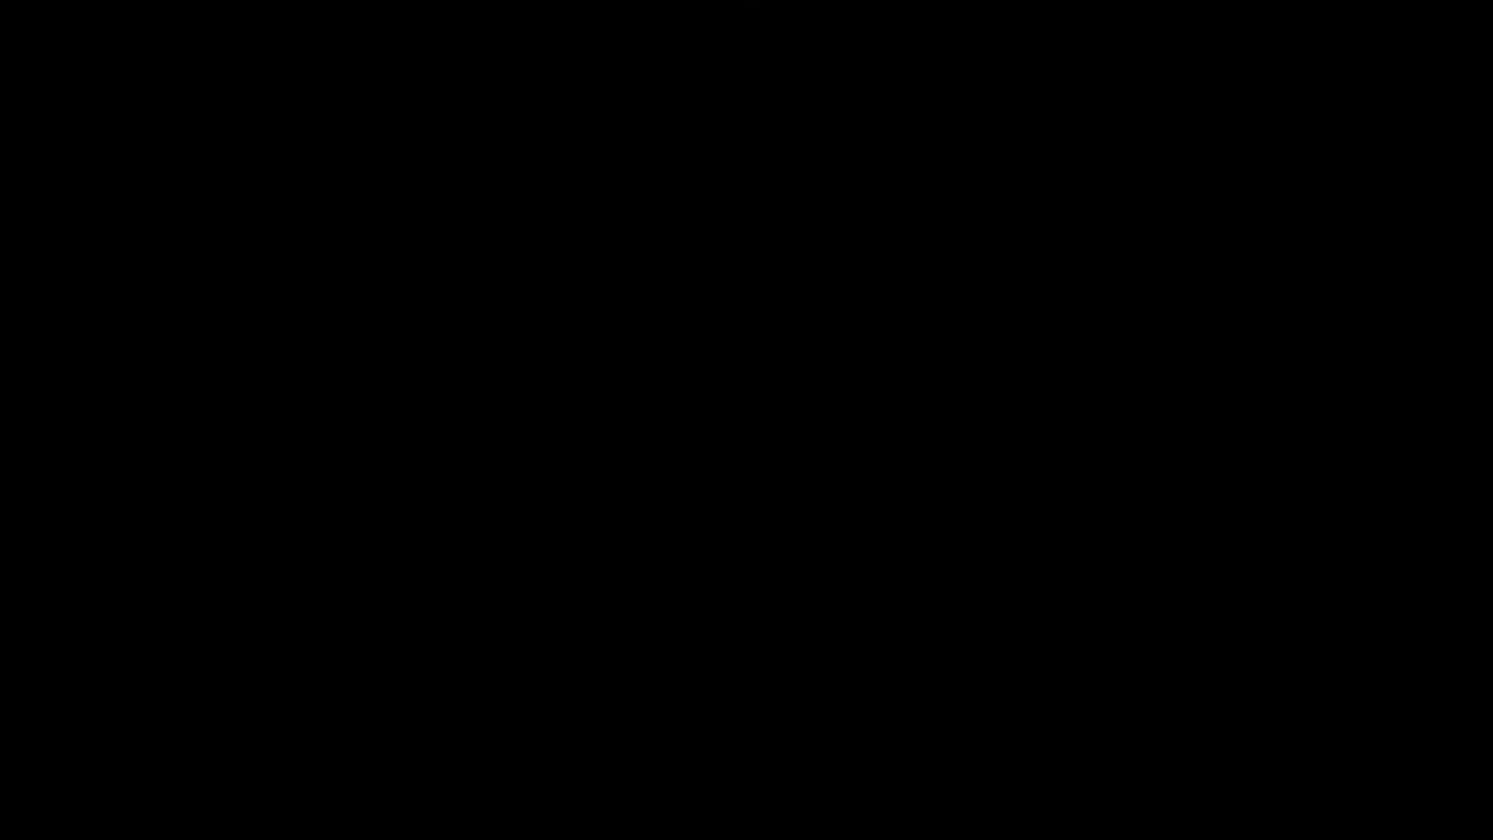